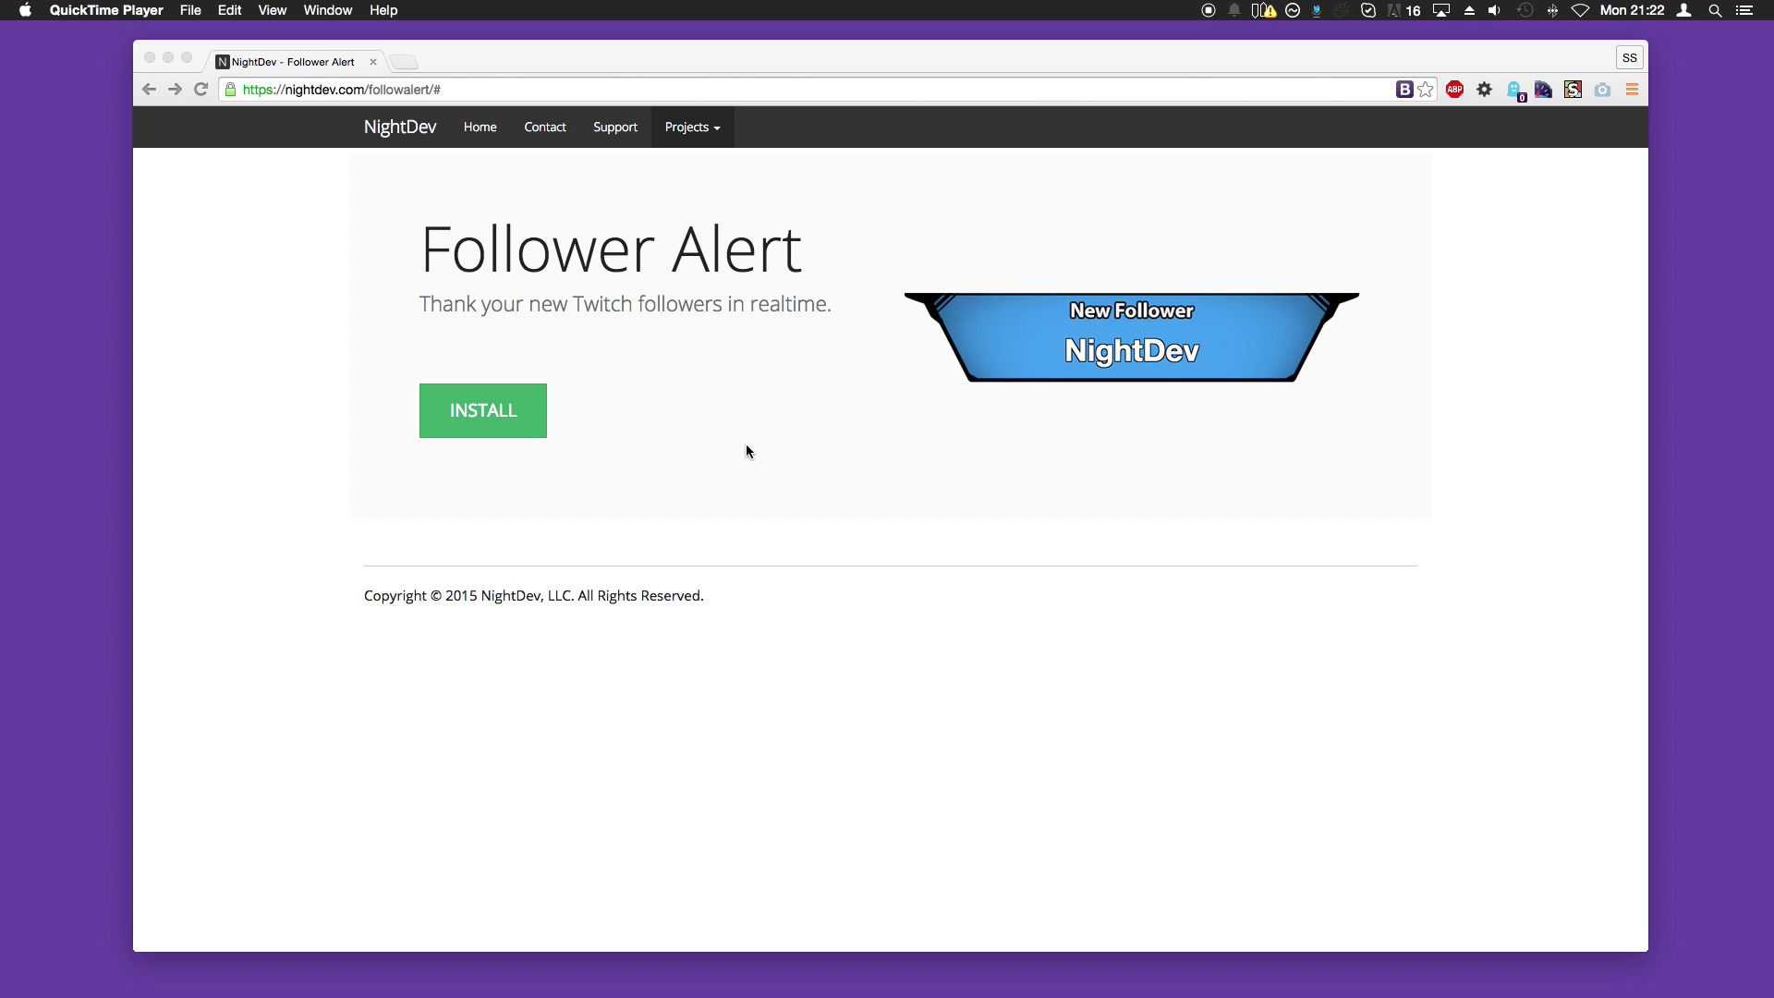
Step: Start the Follower Alert installation and advance past Step 1/6 to the Dropbox login step
{"action": "left_click", "coordinate": [533, 421]}
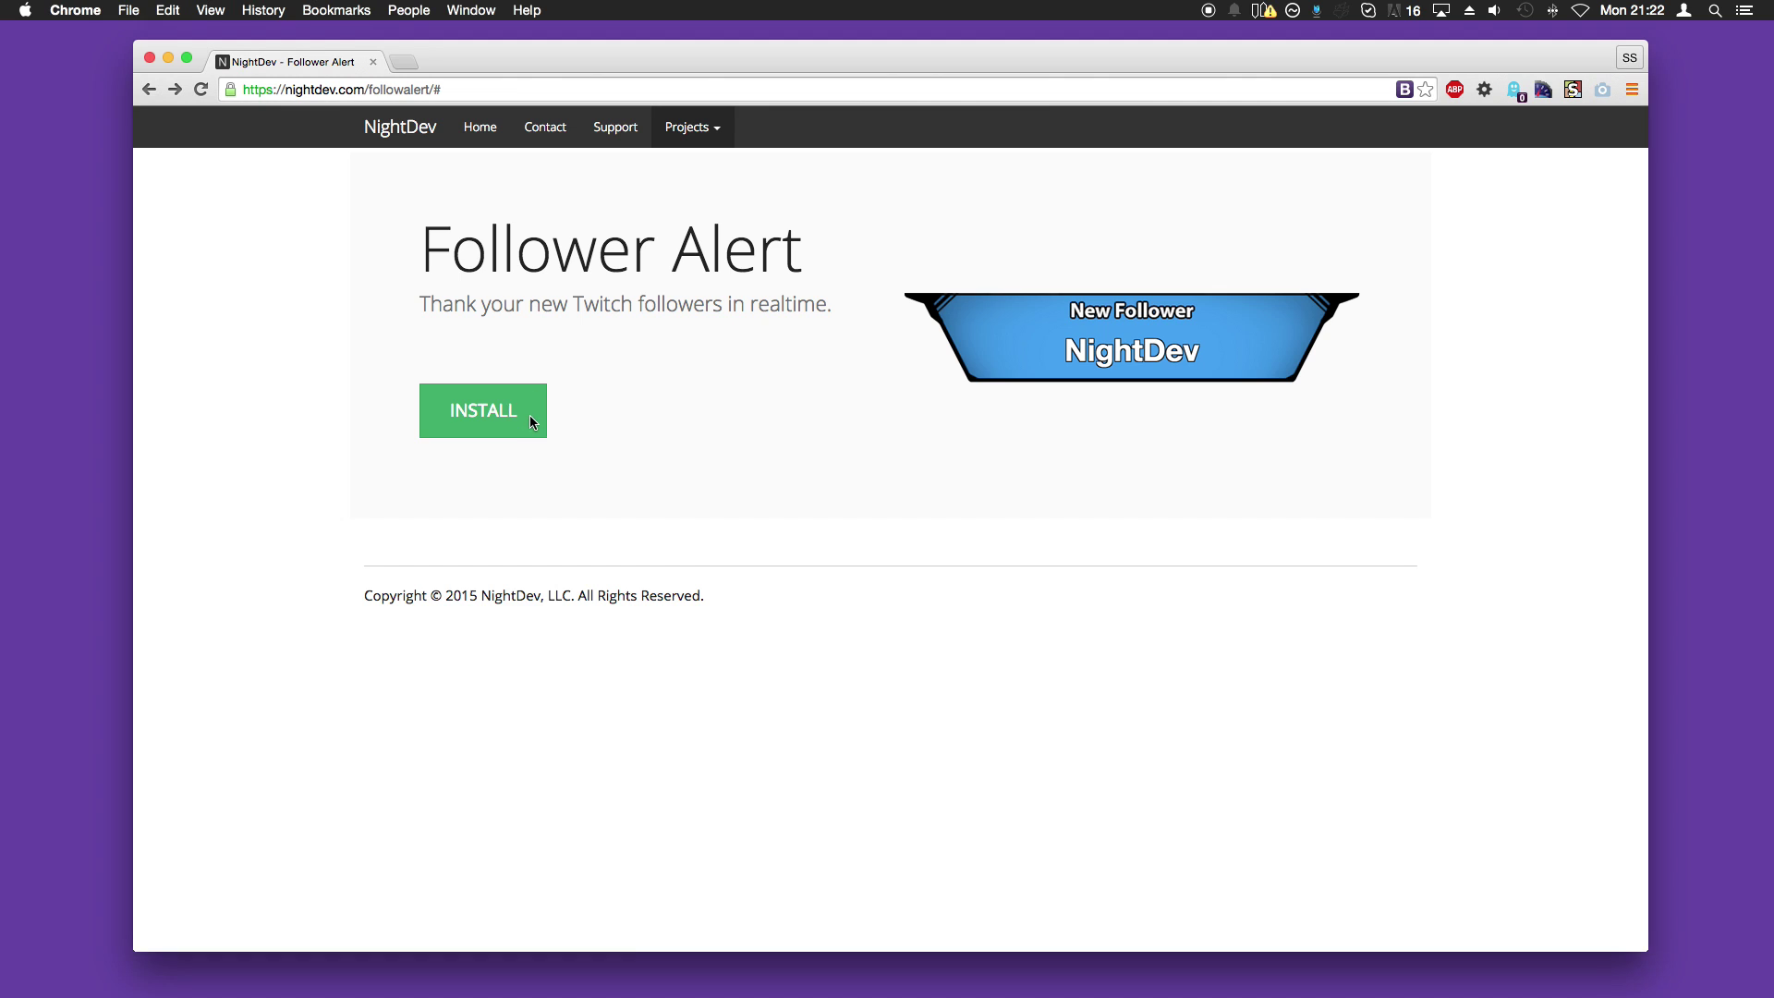
{"action": "left_click", "coordinate": [527, 422]}
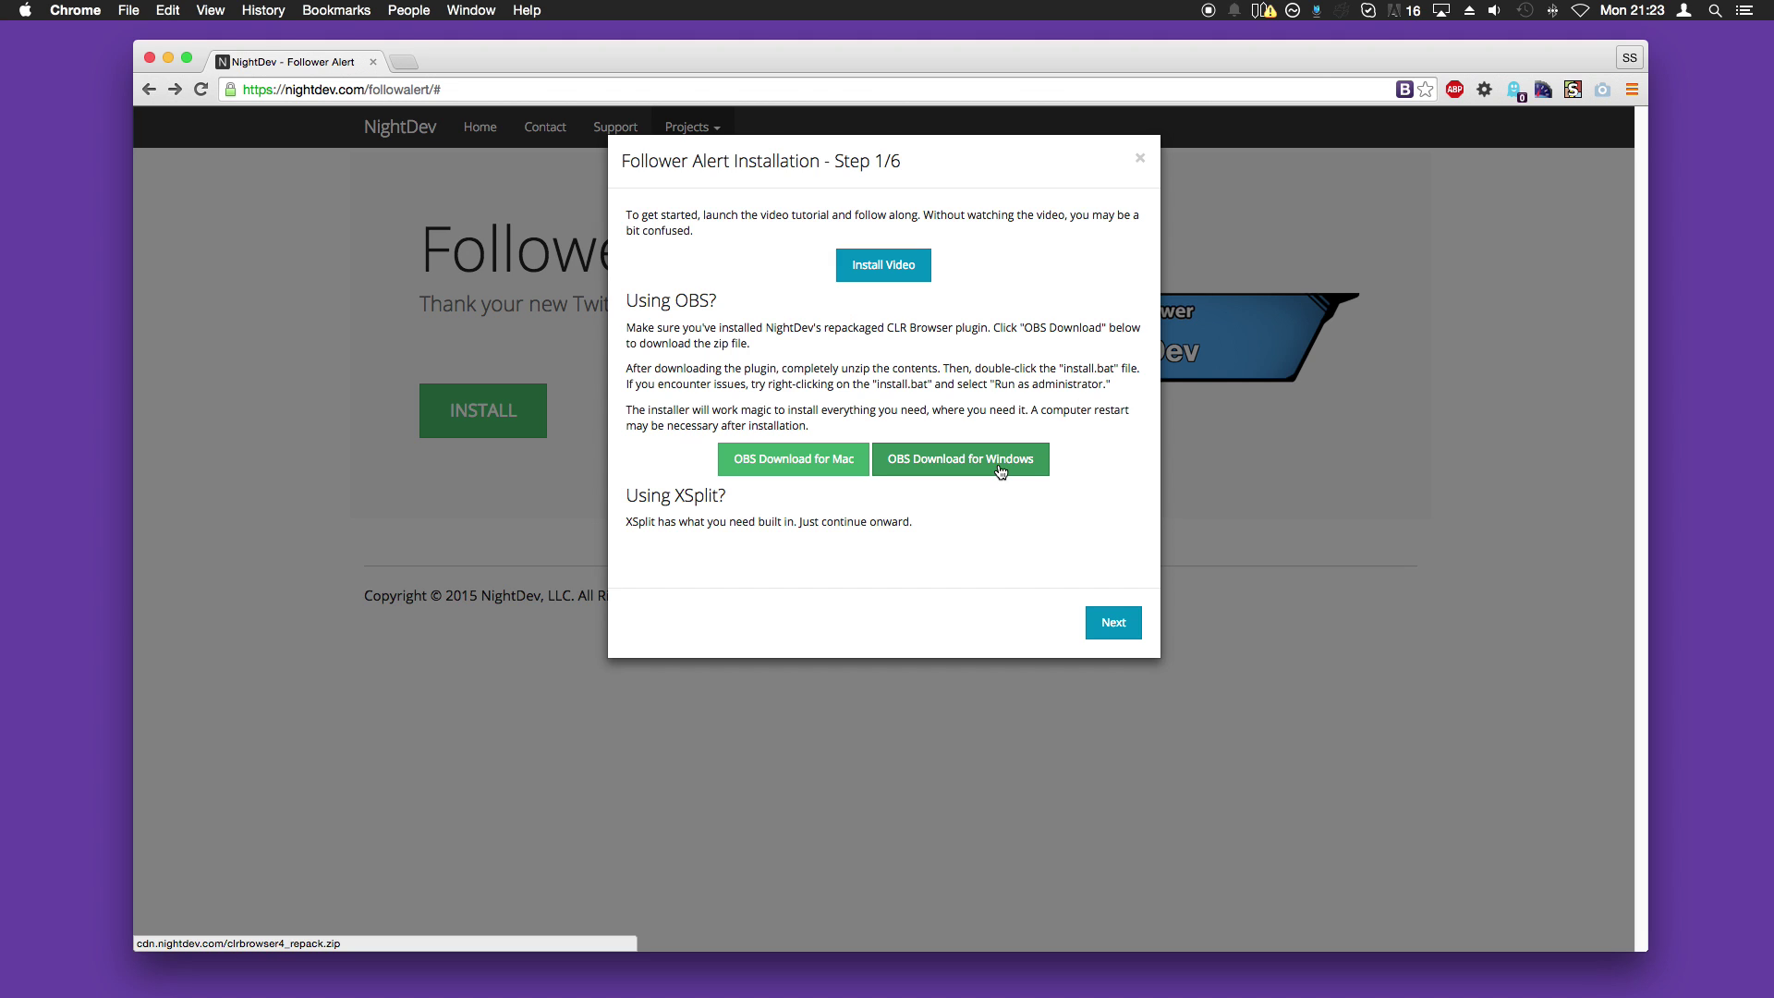
{"action": "left_click", "coordinate": [1120, 626]}
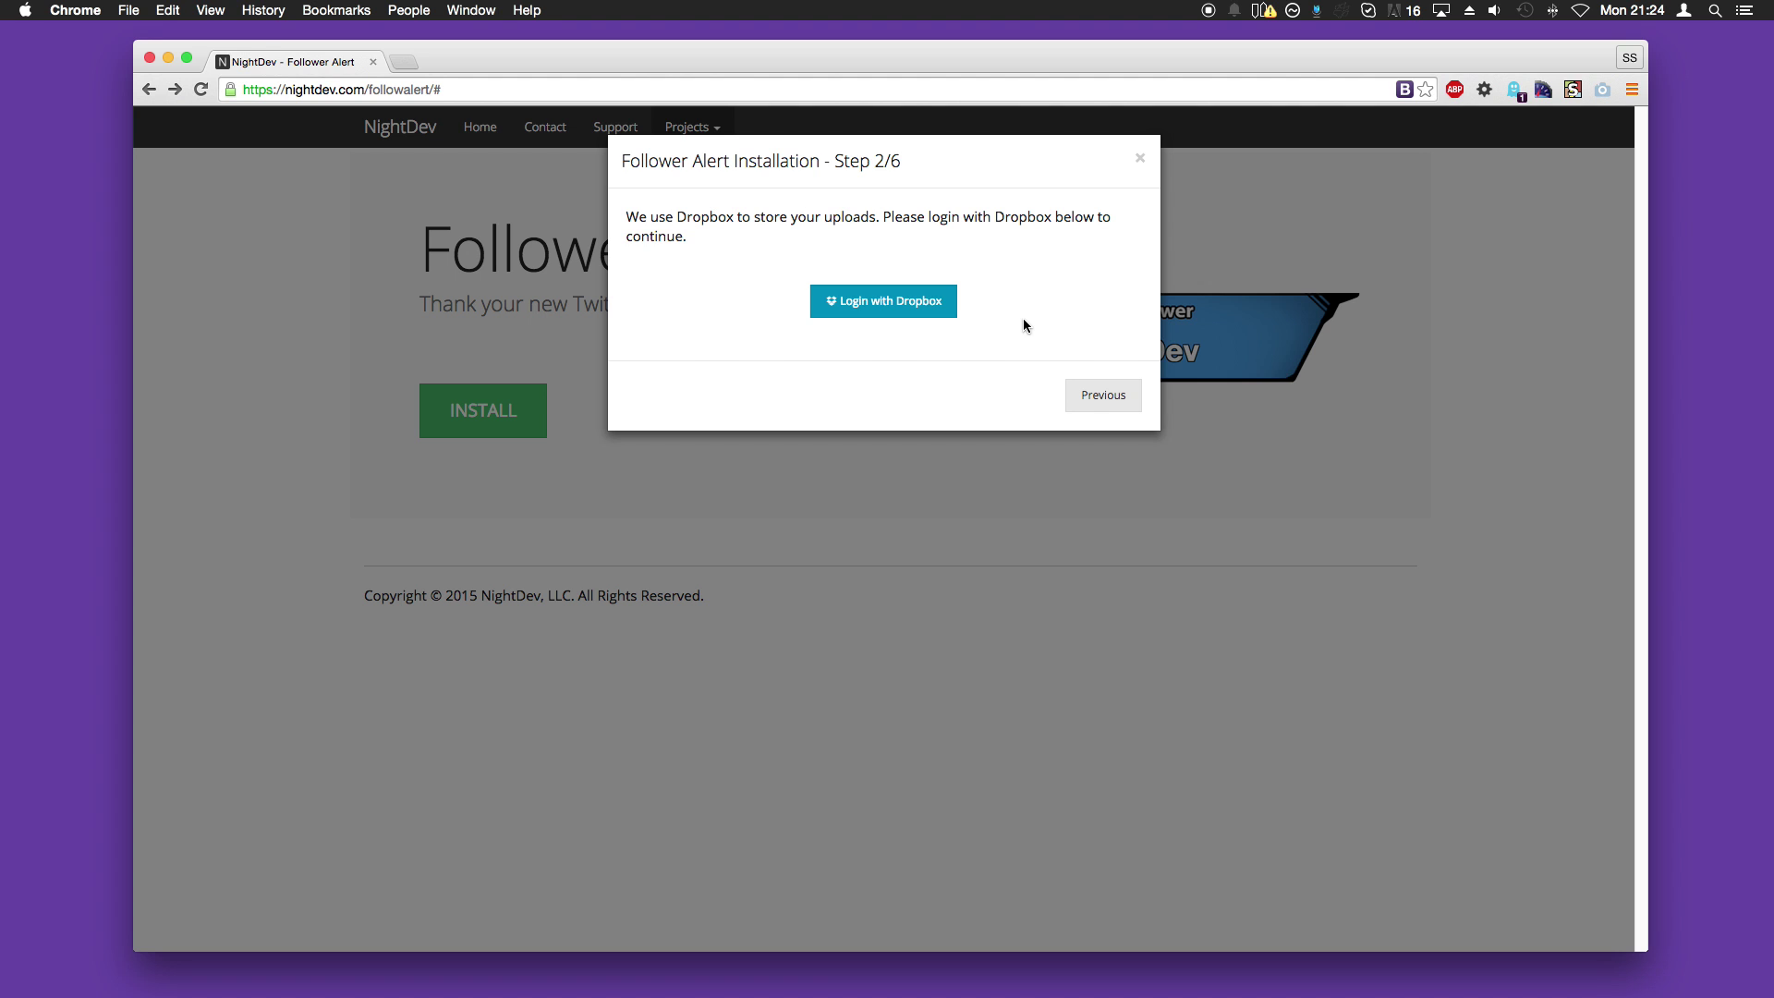
Step: Log in with the Dropbox account so the wizard moves on to Step 3/6
{"action": "left_click", "coordinate": [901, 301]}
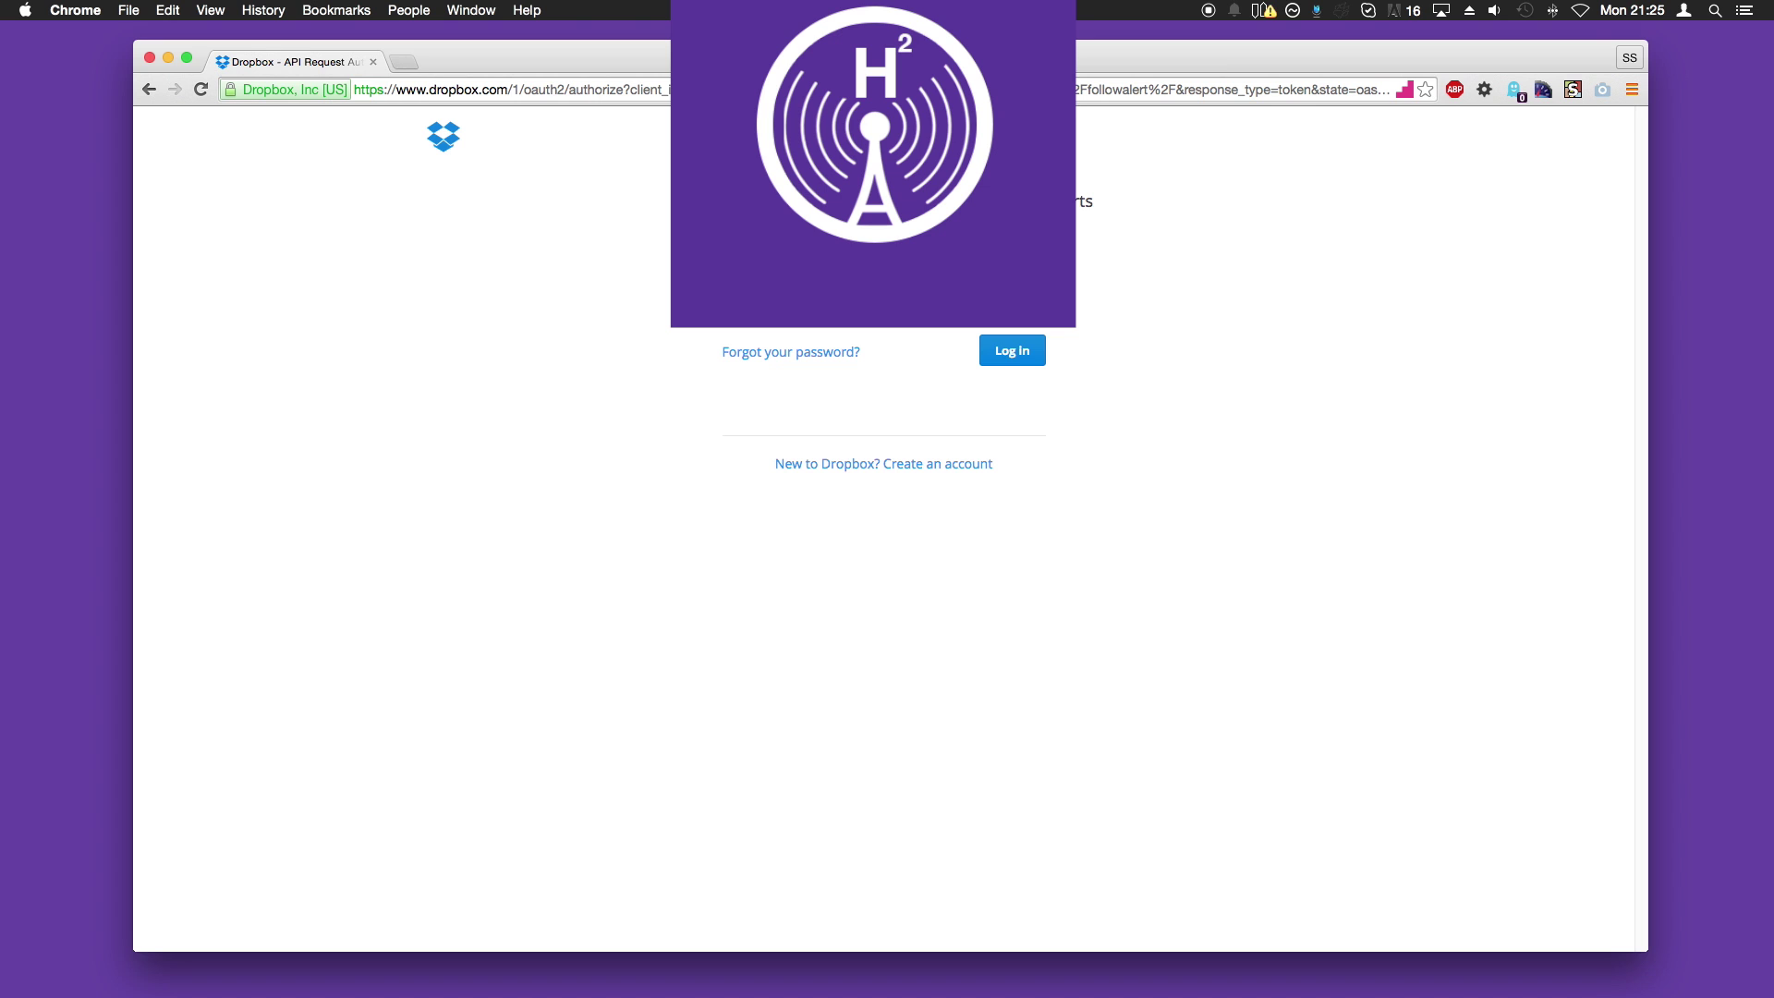
{"action": "left_click", "coordinate": [1013, 359]}
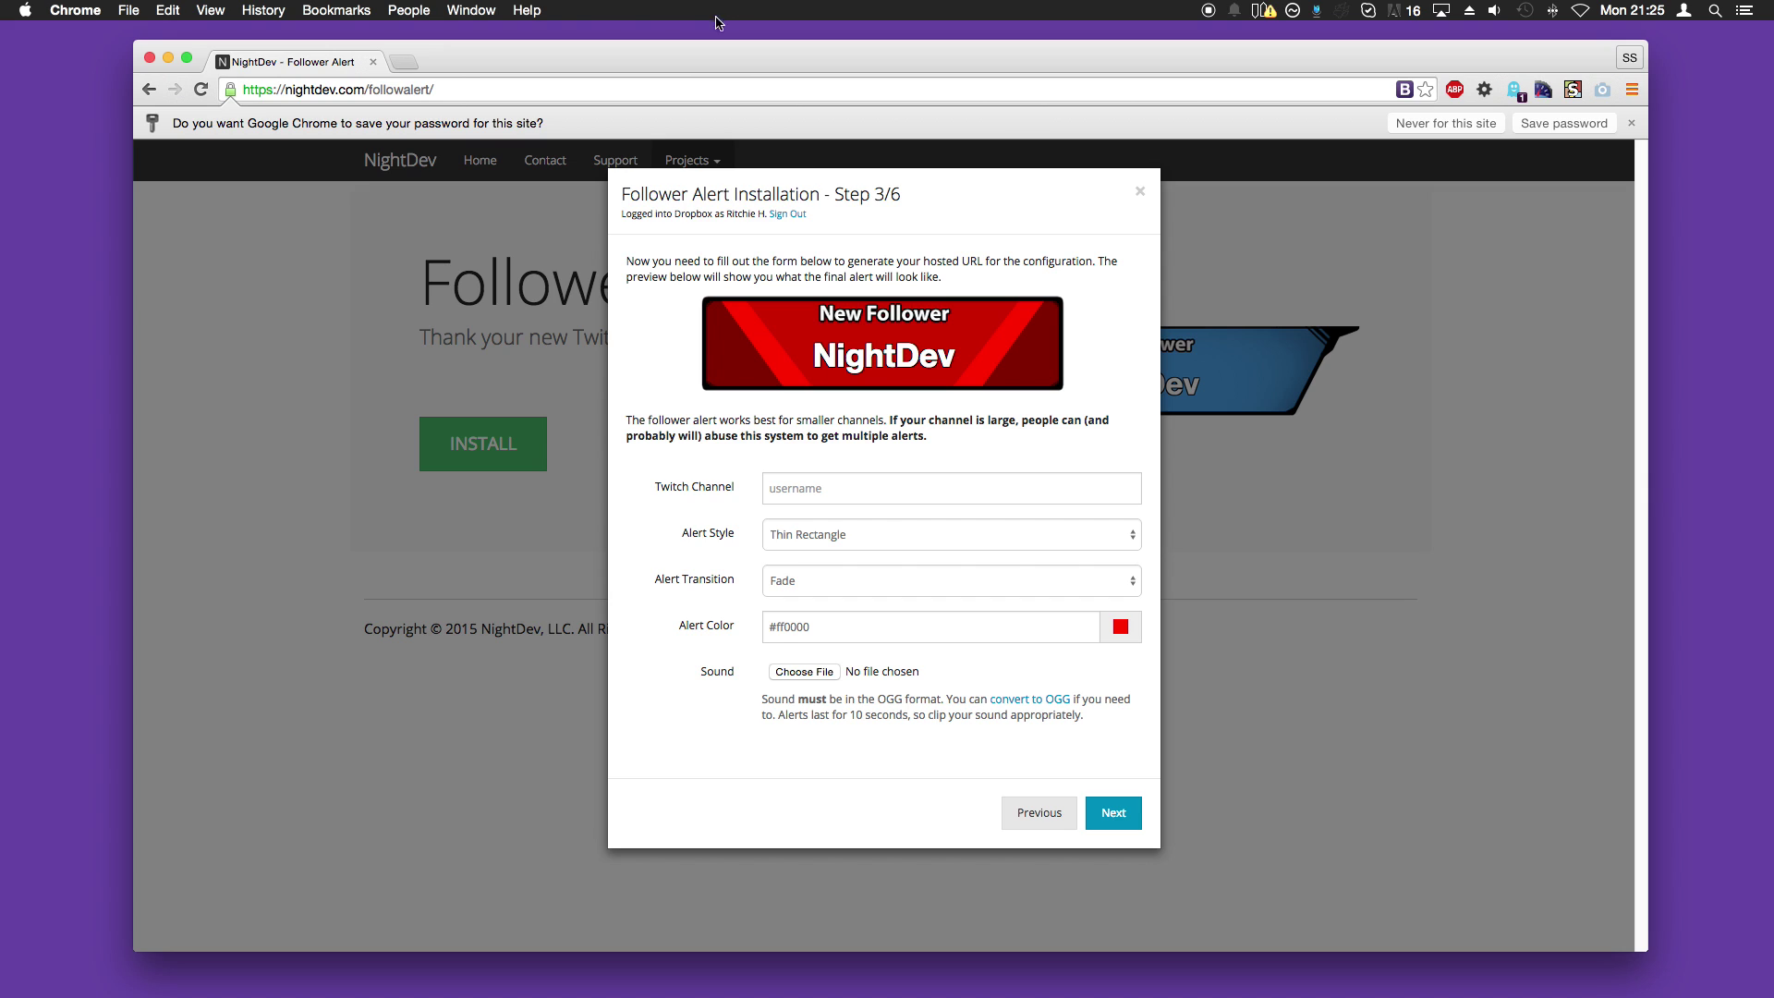
Step: Enter twitch as the Twitch Channel and try the Wide Rectangle and Flipped Trapezoid styles
{"action": "left_click", "coordinate": [939, 477]}
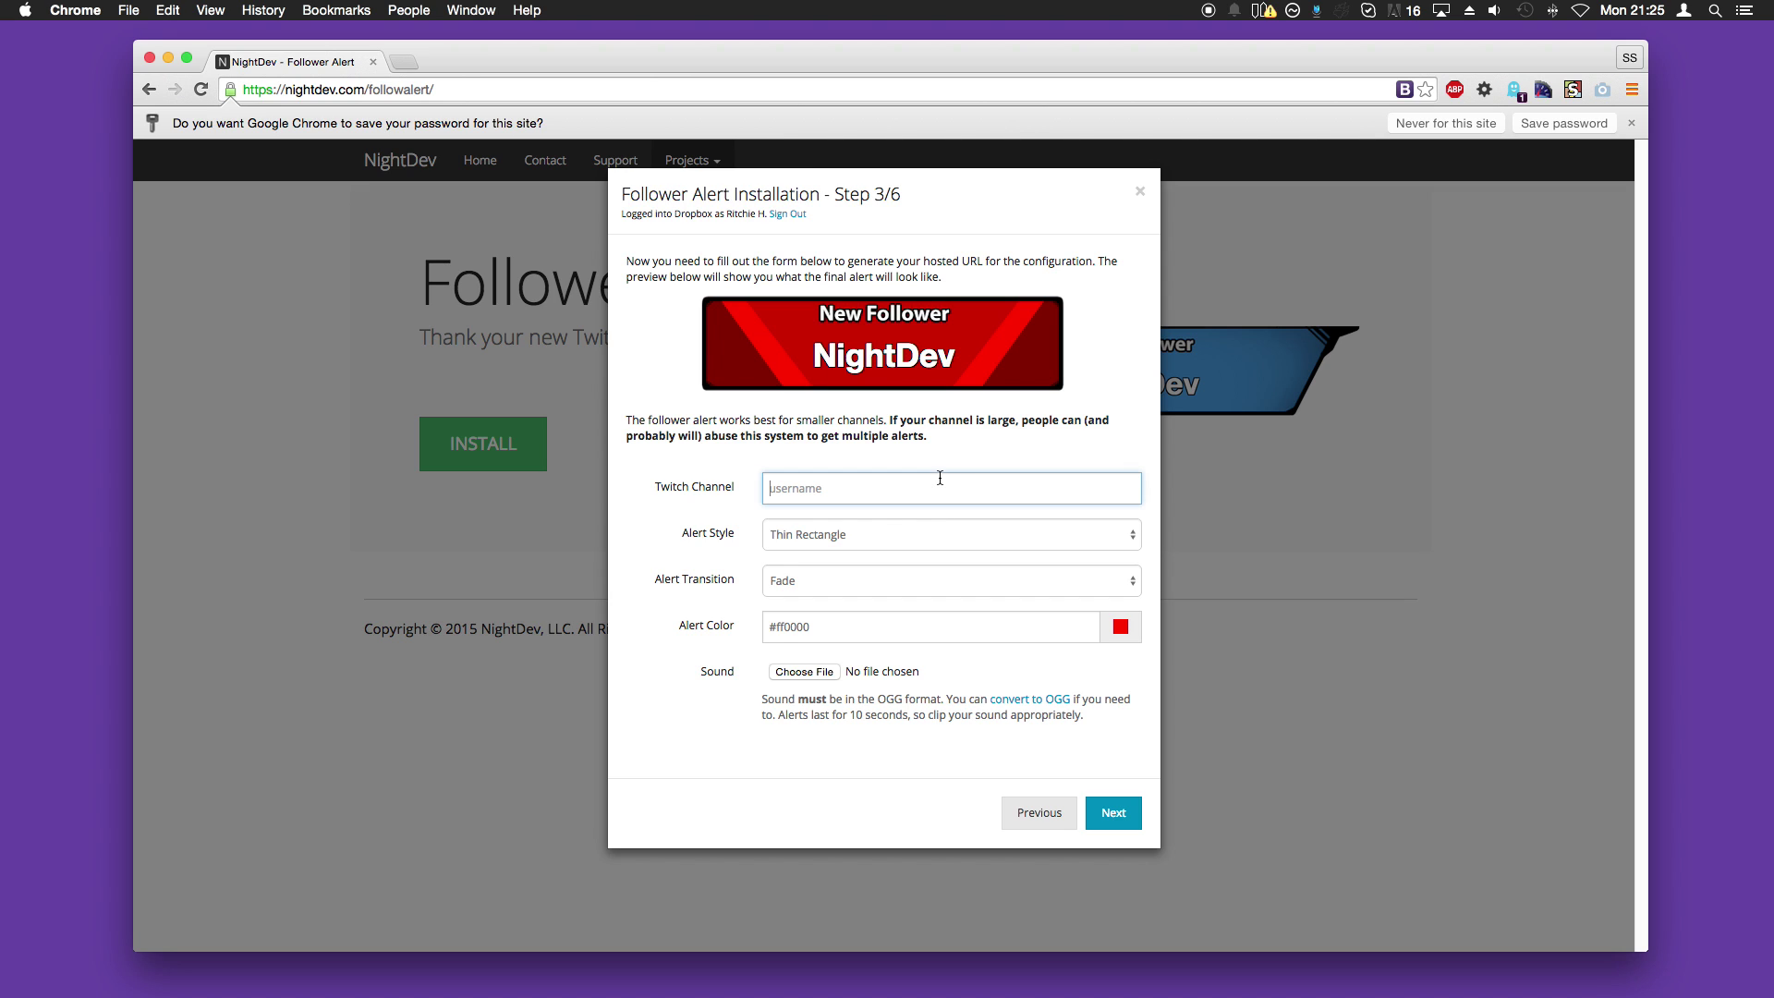
{"action": "type", "text": "twitch"}
{"action": "left_click", "coordinate": [951, 528]}
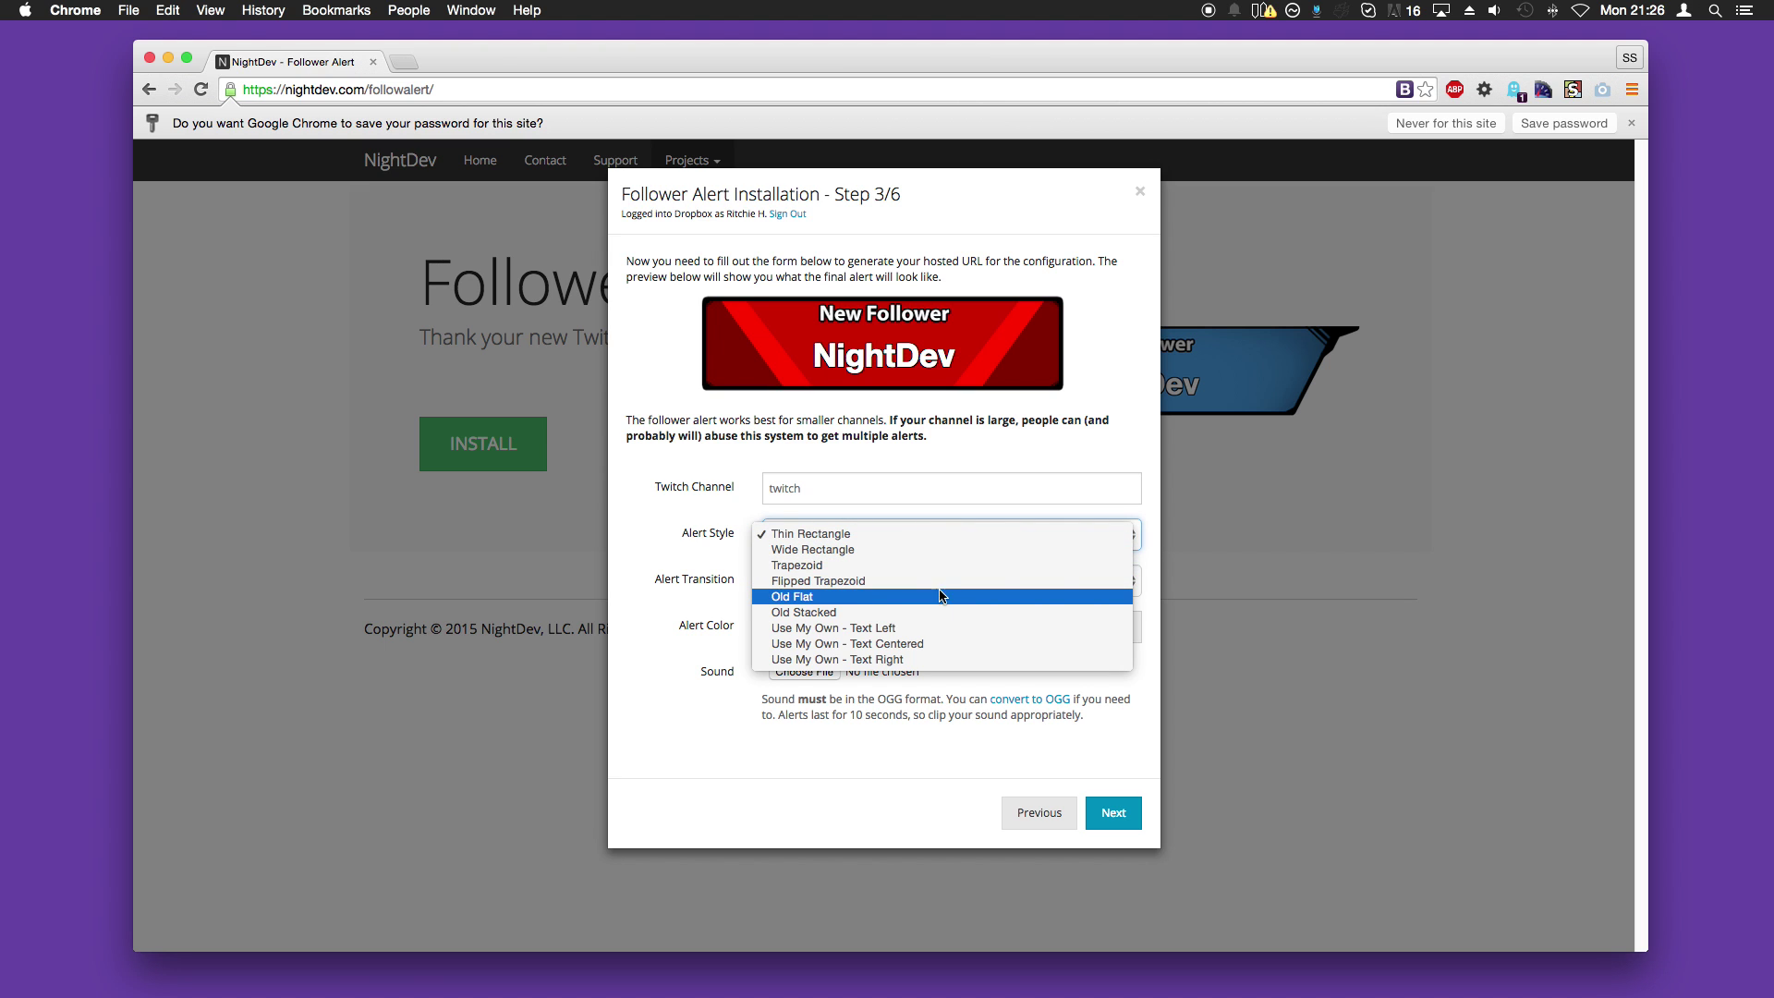
{"action": "left_click", "coordinate": [925, 550]}
{"action": "left_click", "coordinate": [926, 549]}
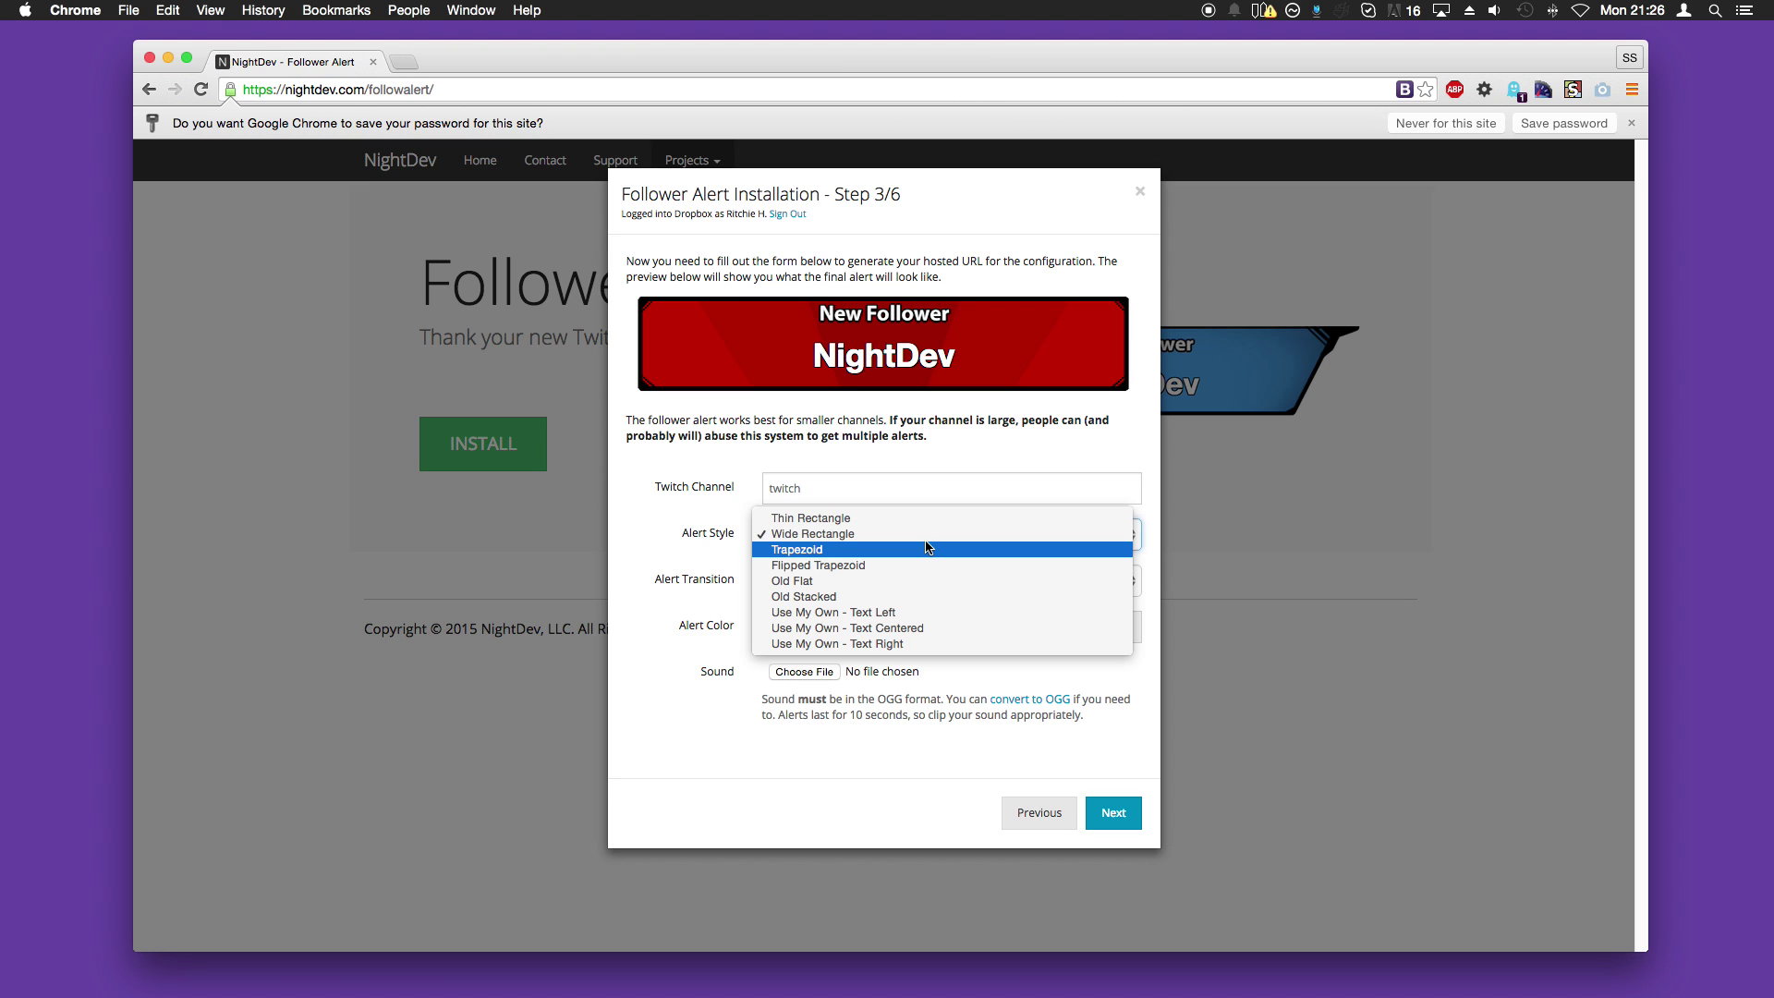
{"action": "left_click", "coordinate": [911, 565]}
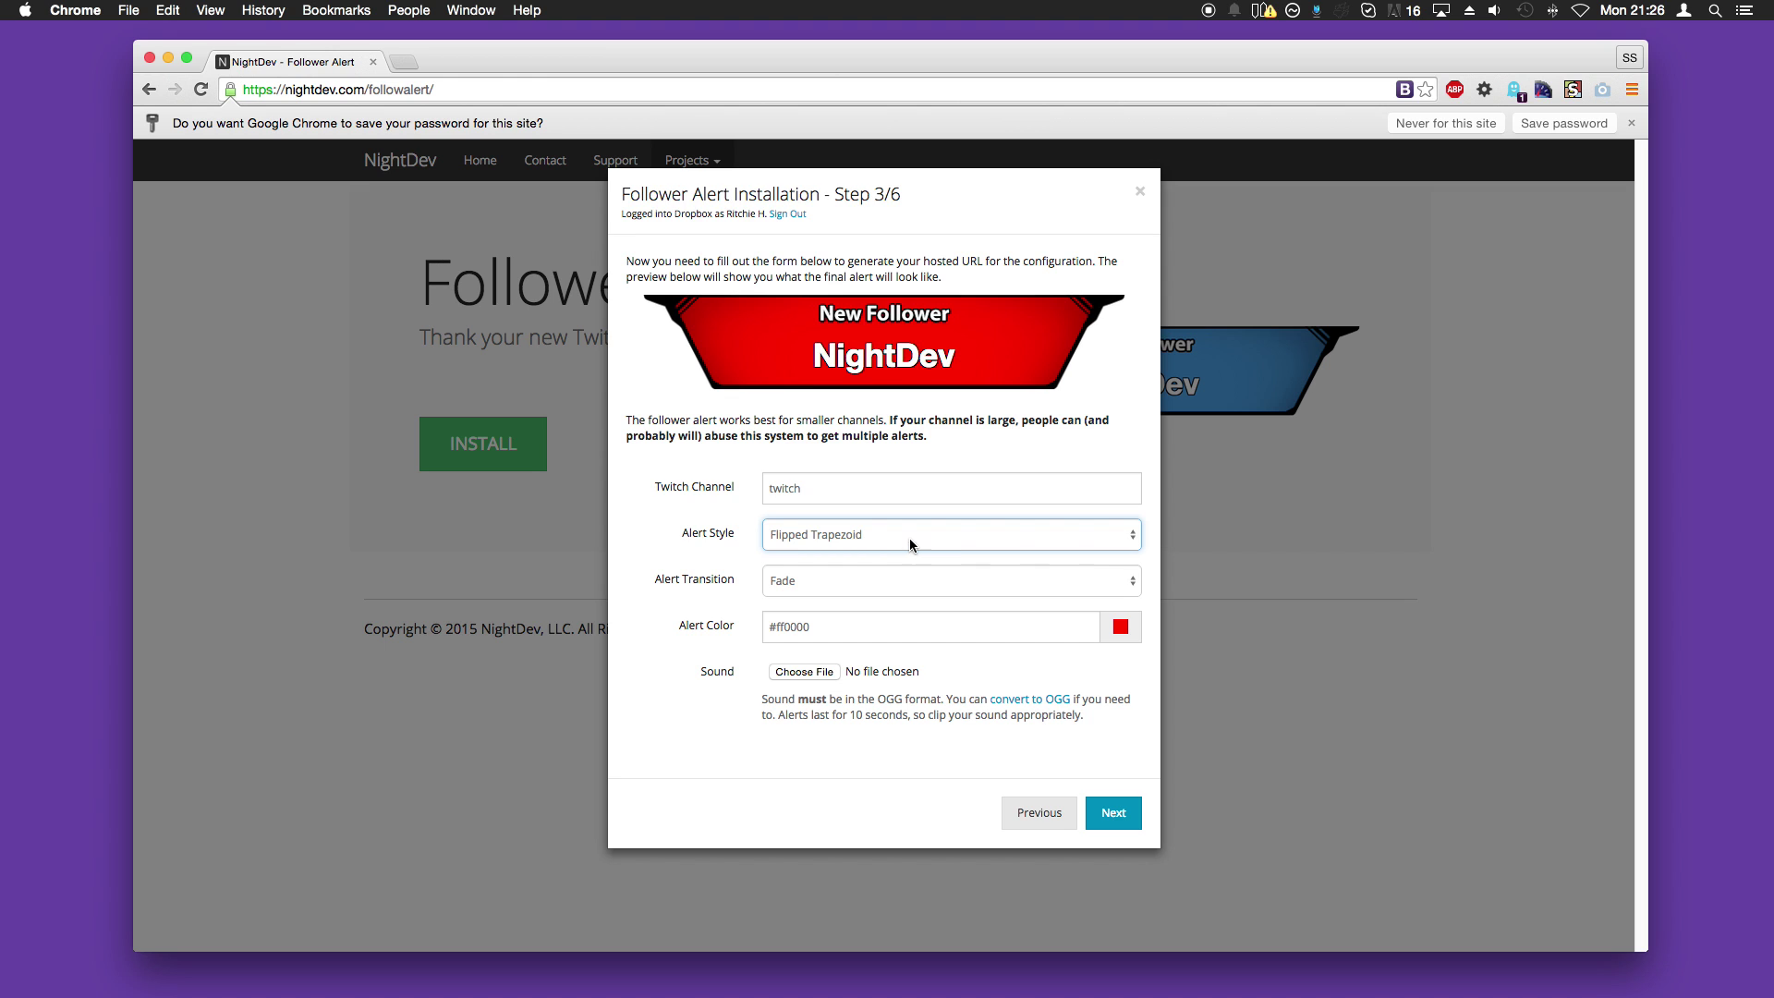
Step: Settle on the Use My Own - Text Left alert style and open the custom alert template link
{"action": "left_click", "coordinate": [909, 537]}
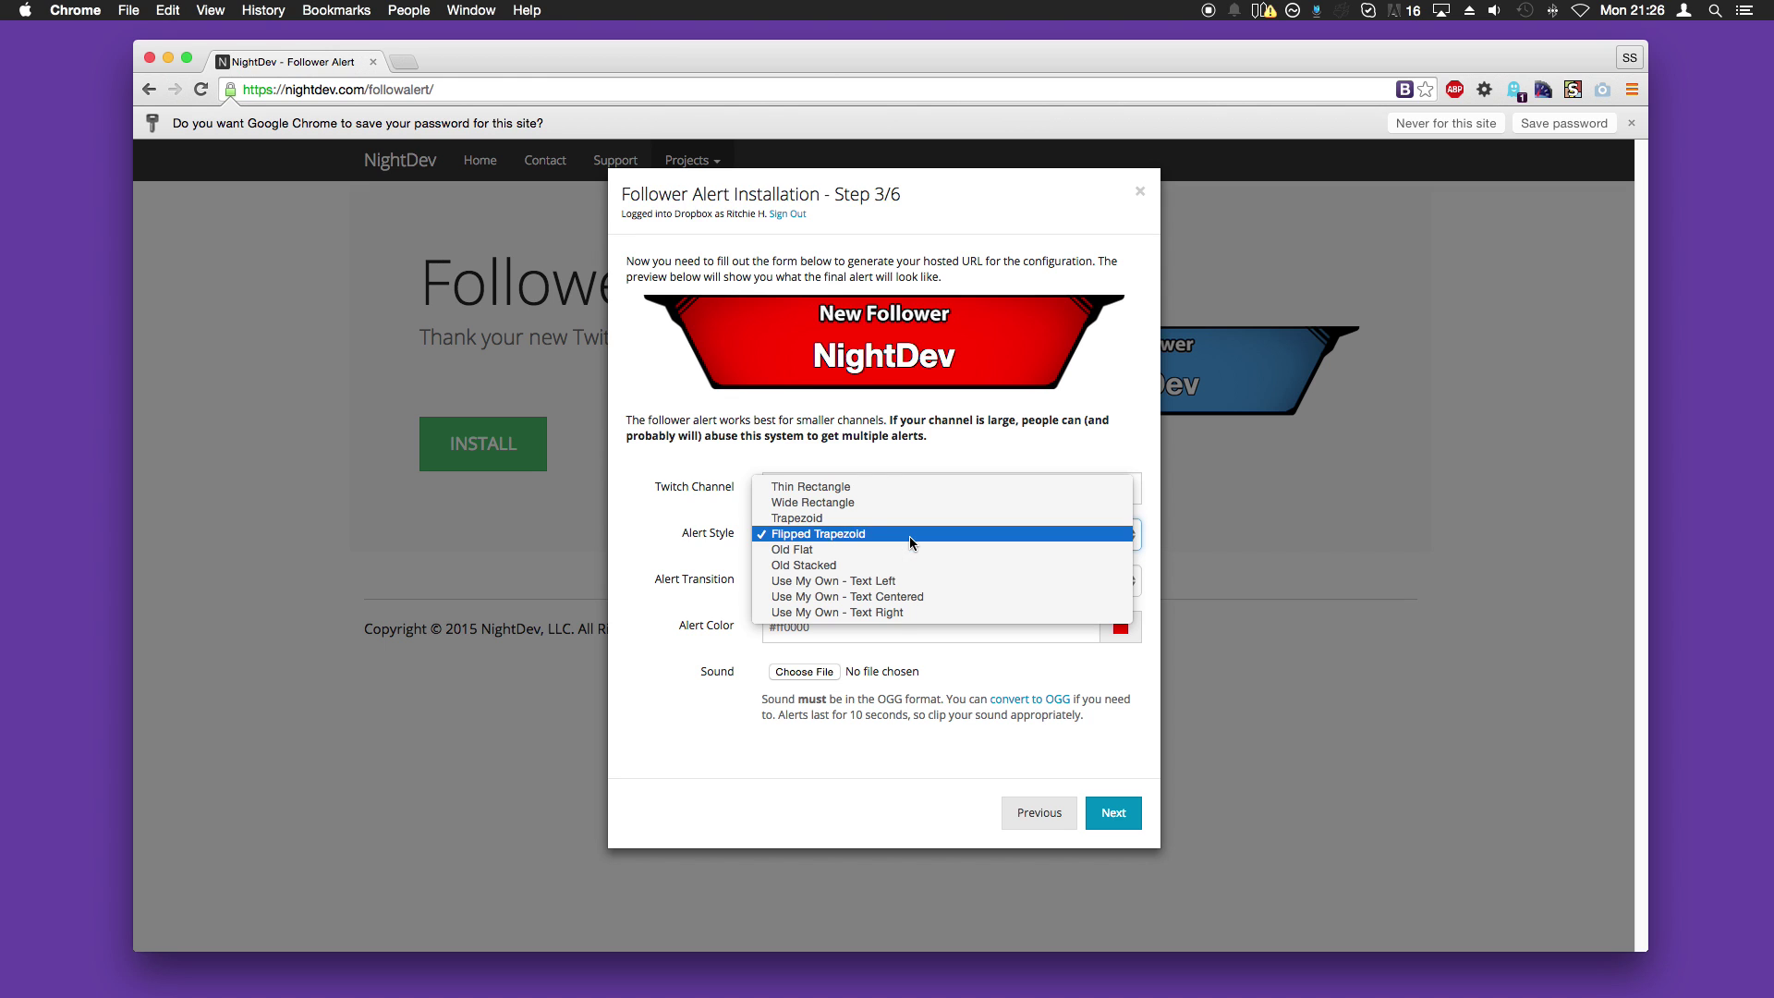
{"action": "left_click", "coordinate": [944, 596]}
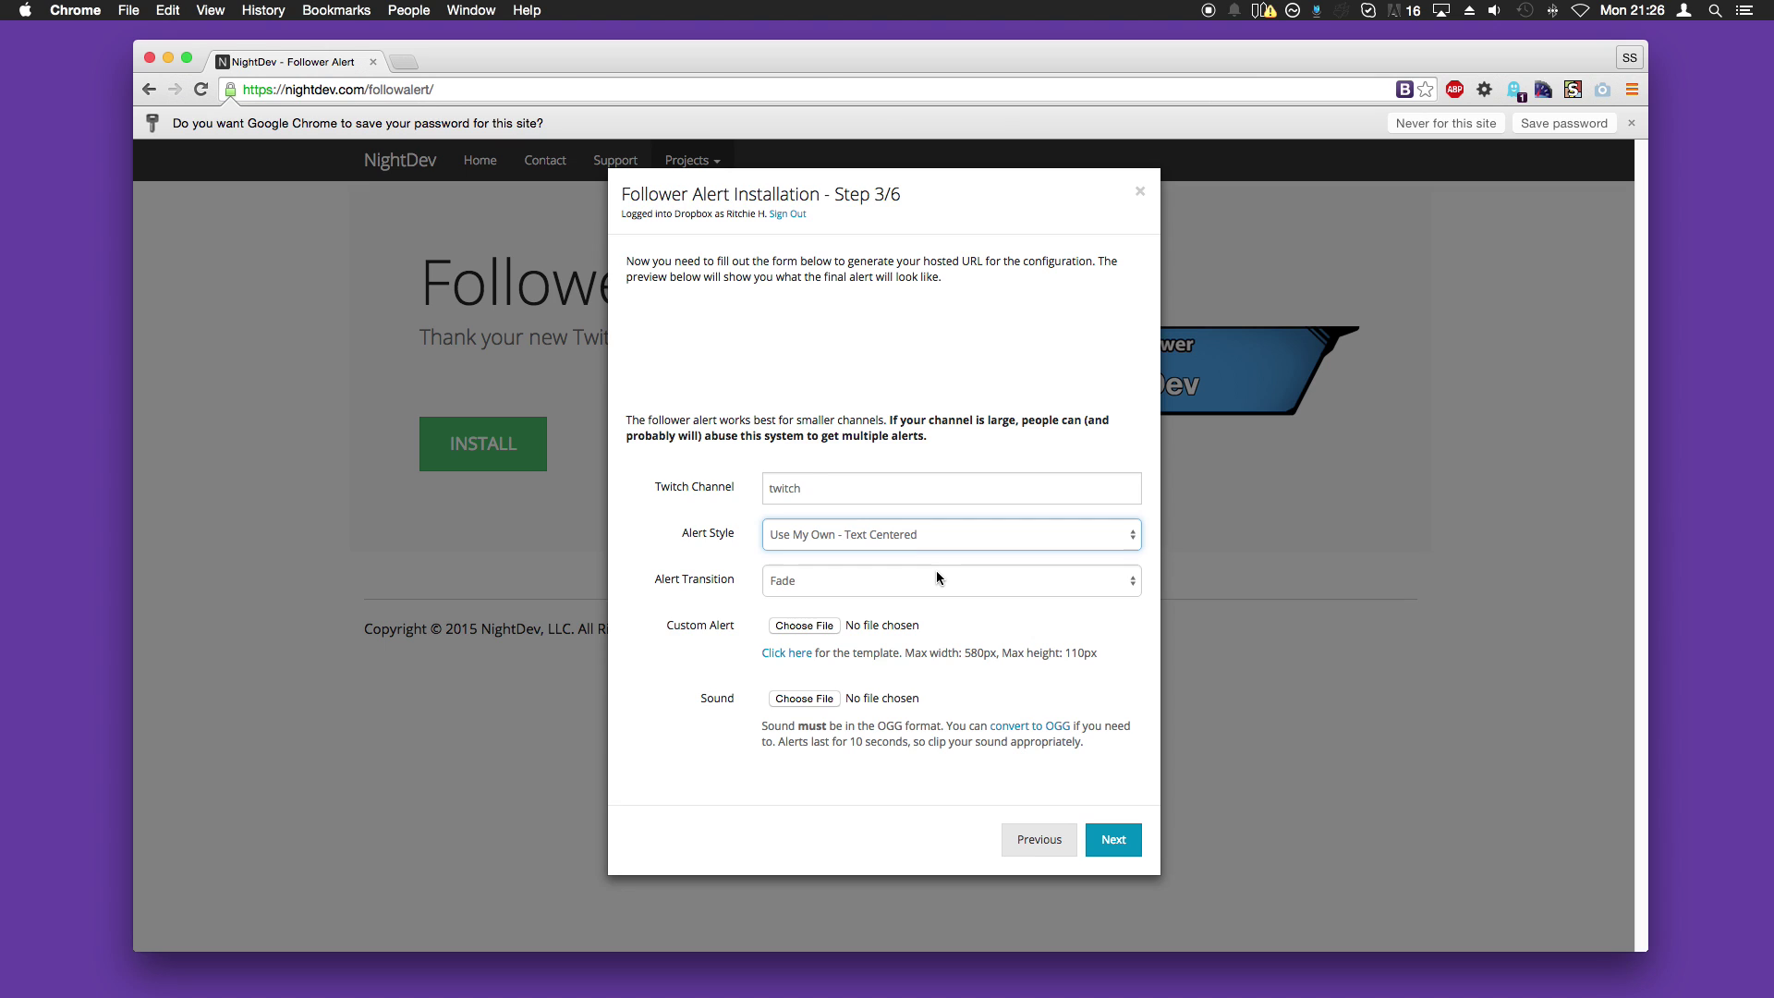
{"action": "key", "text": "t"}
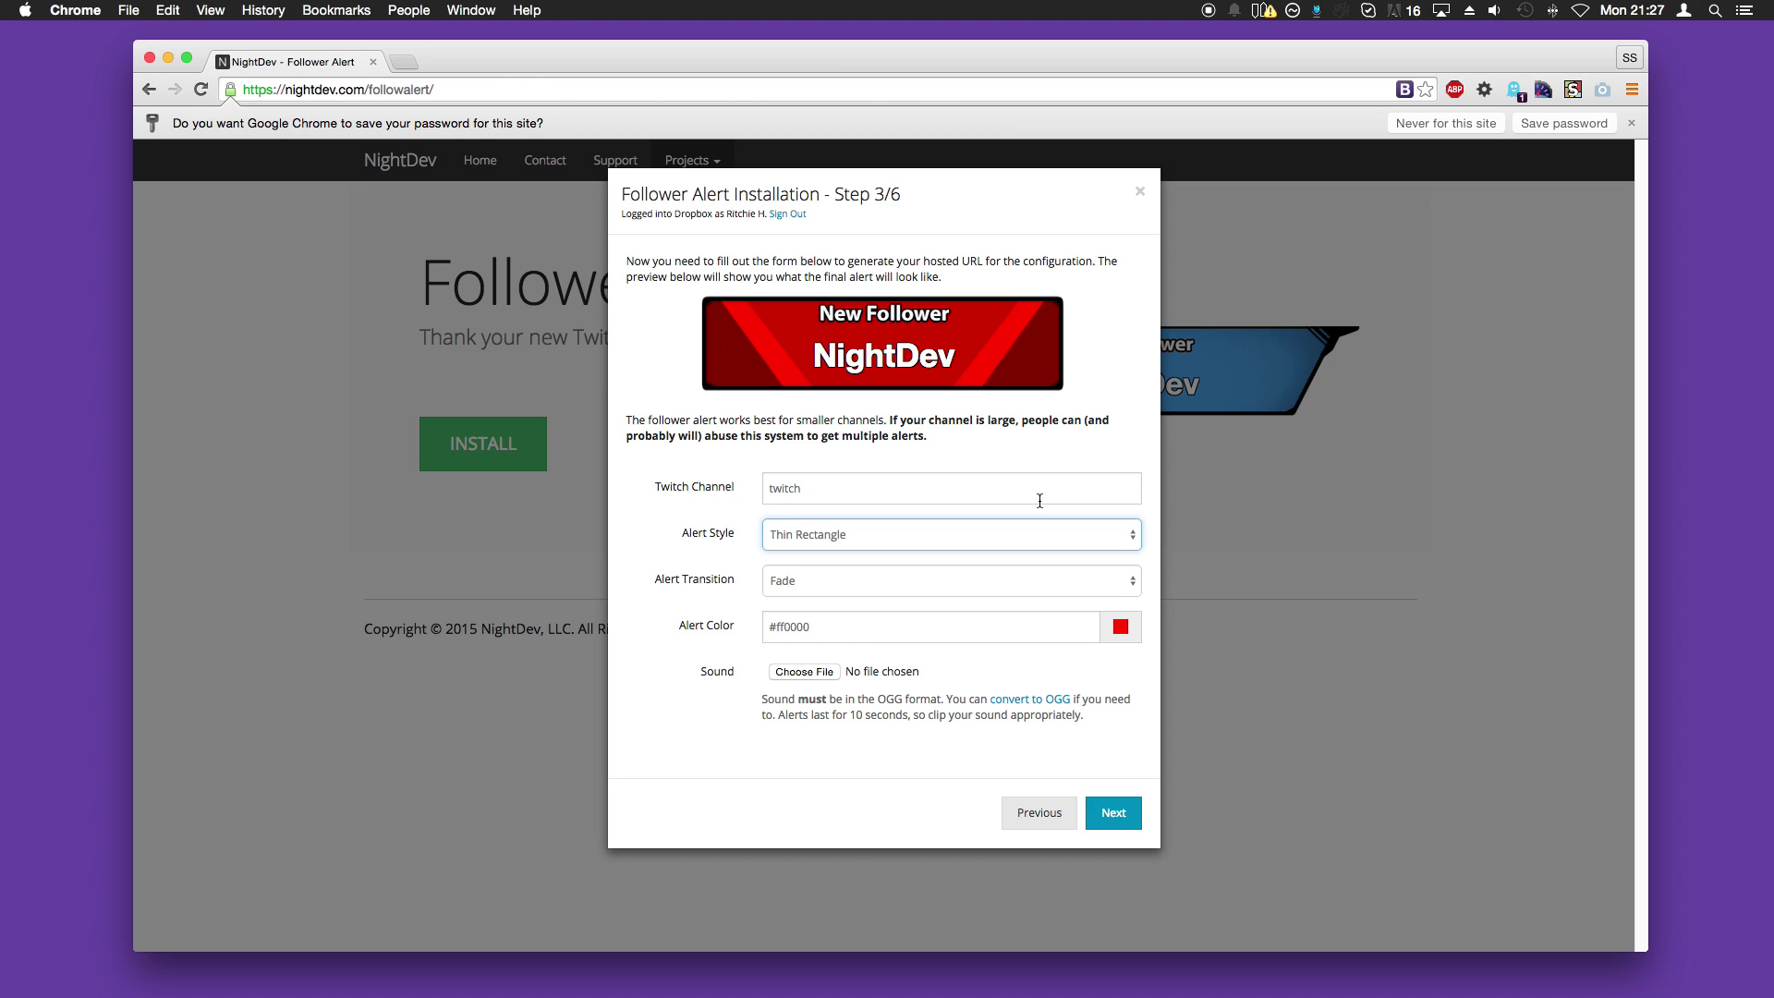
{"action": "left_click", "coordinate": [1037, 536]}
{"action": "left_click", "coordinate": [996, 621]}
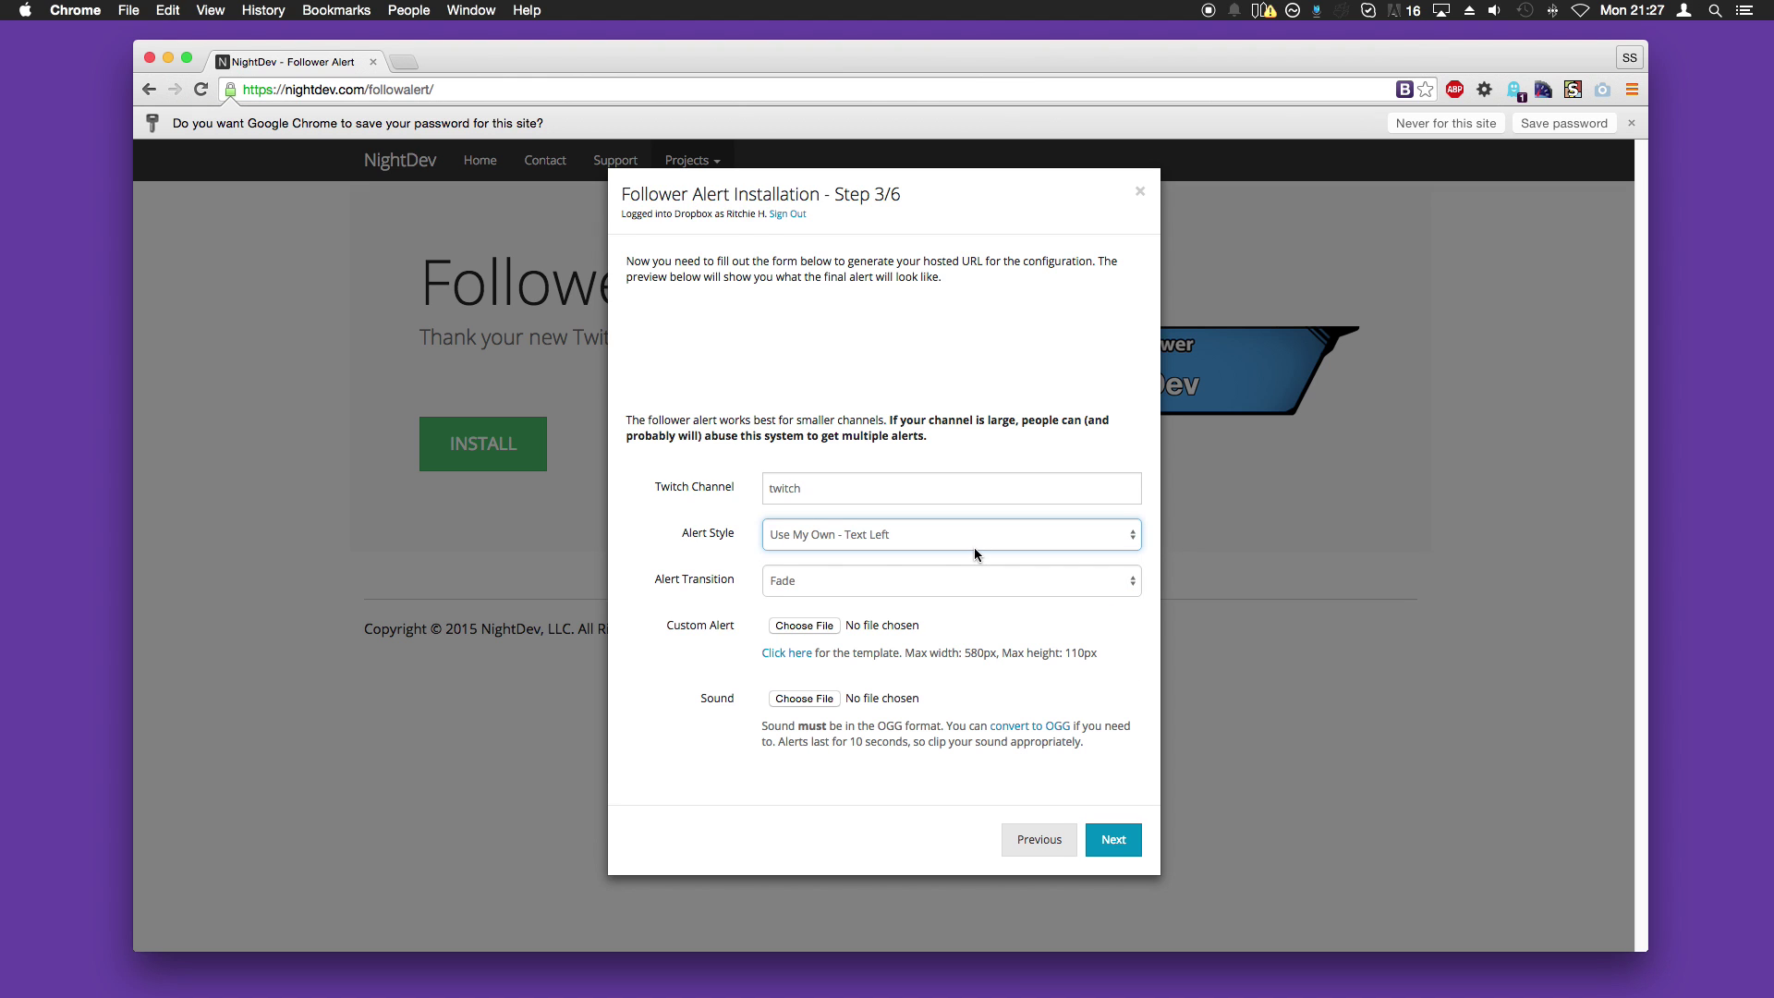
{"action": "left_click", "coordinate": [820, 632]}
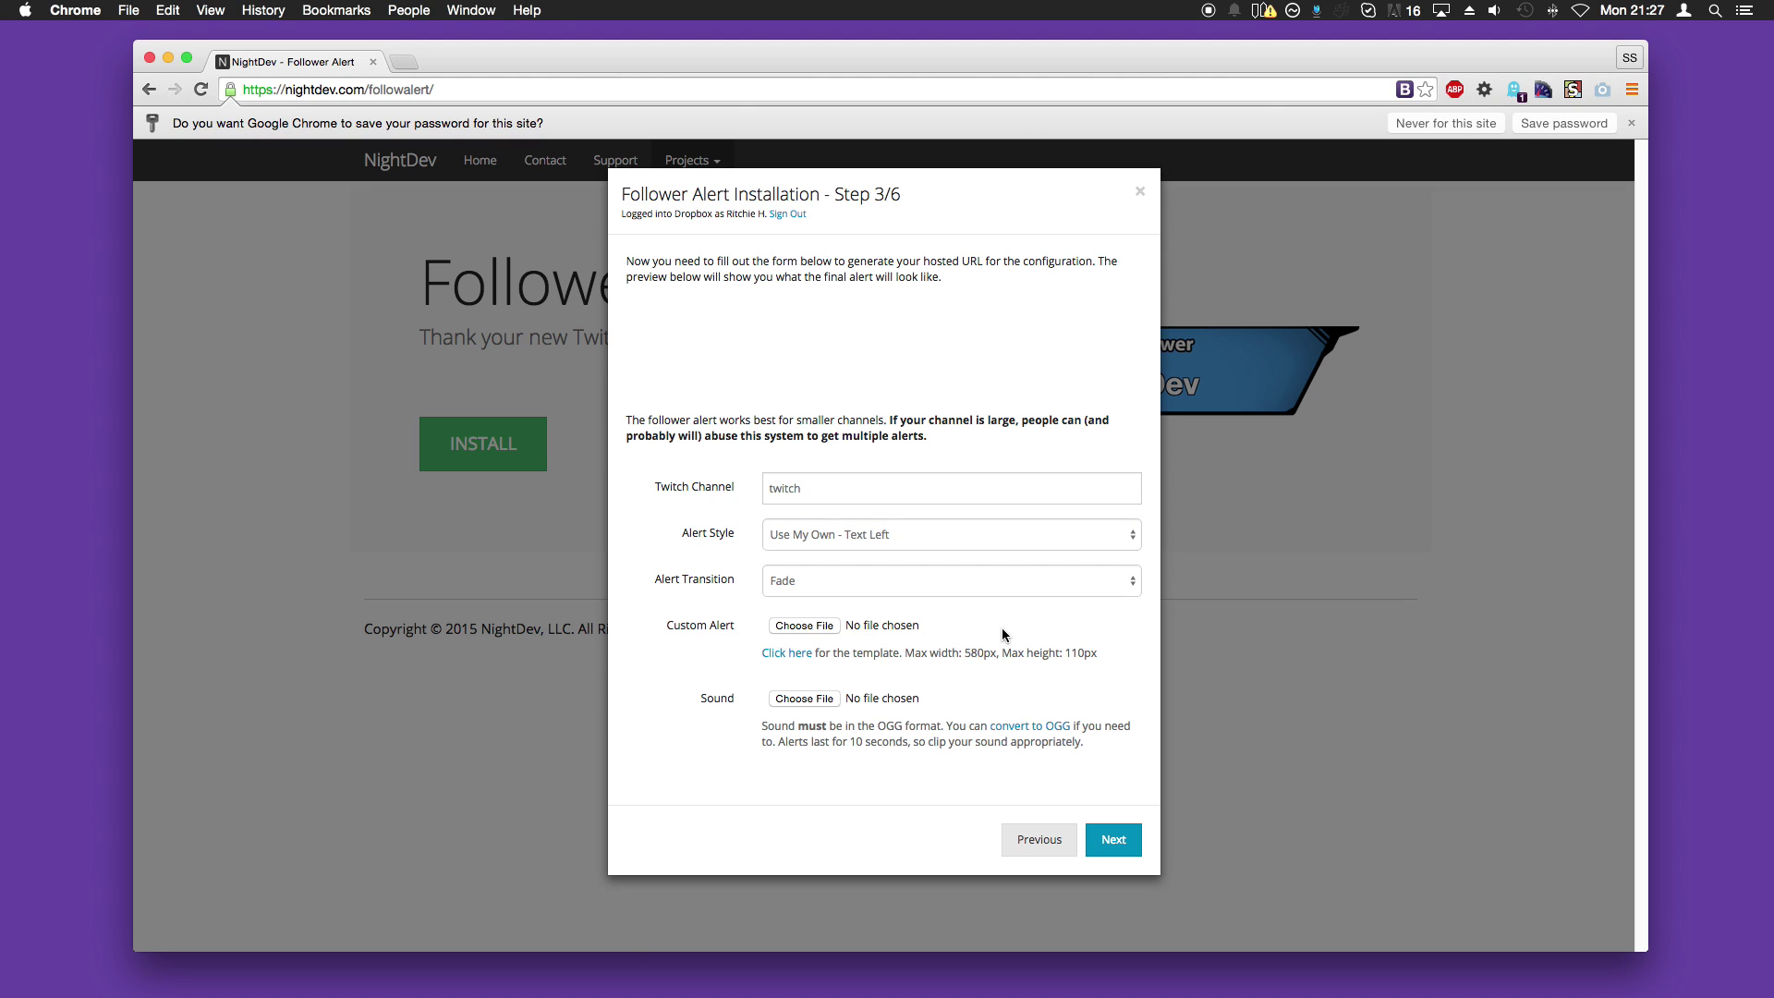
{"action": "left_click", "coordinate": [799, 654]}
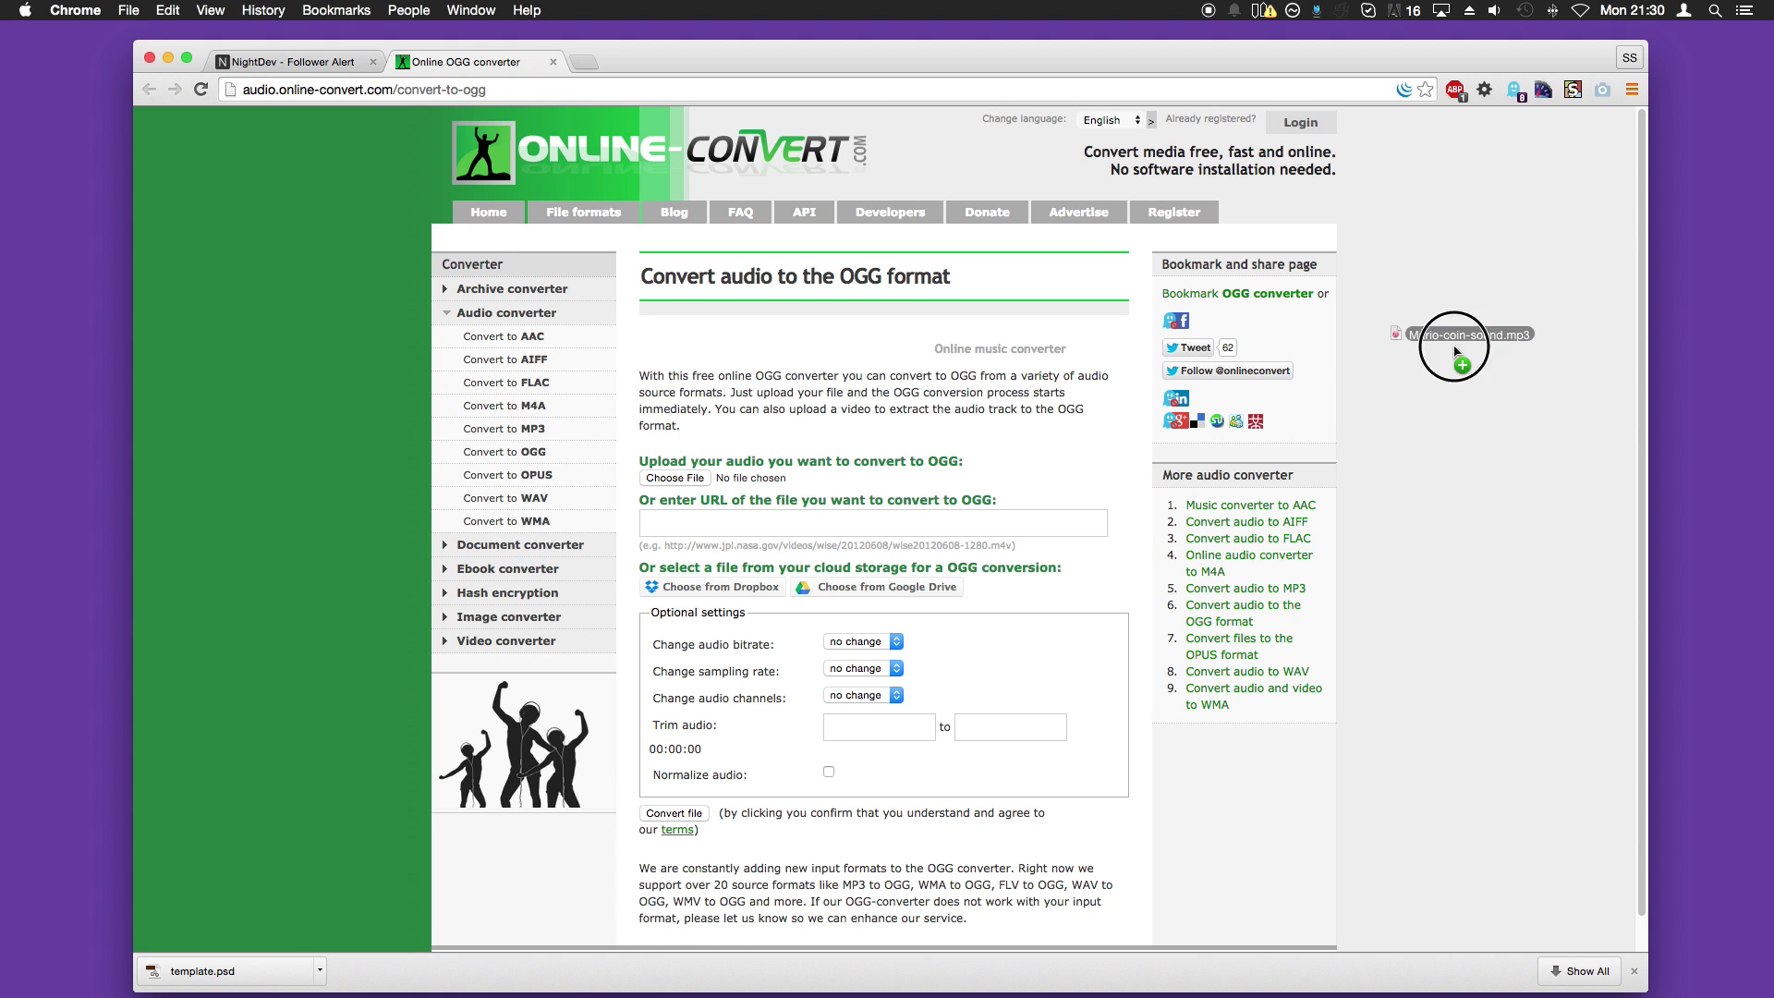
Step: Convert Mario-coin-sound.mp3 to Mario-coin-sound.ogg on Online-Convert, then return to the Follower Alert tab
{"action": "left_click_drag", "start_coordinate": [1464, 336], "coordinate": [670, 479]}
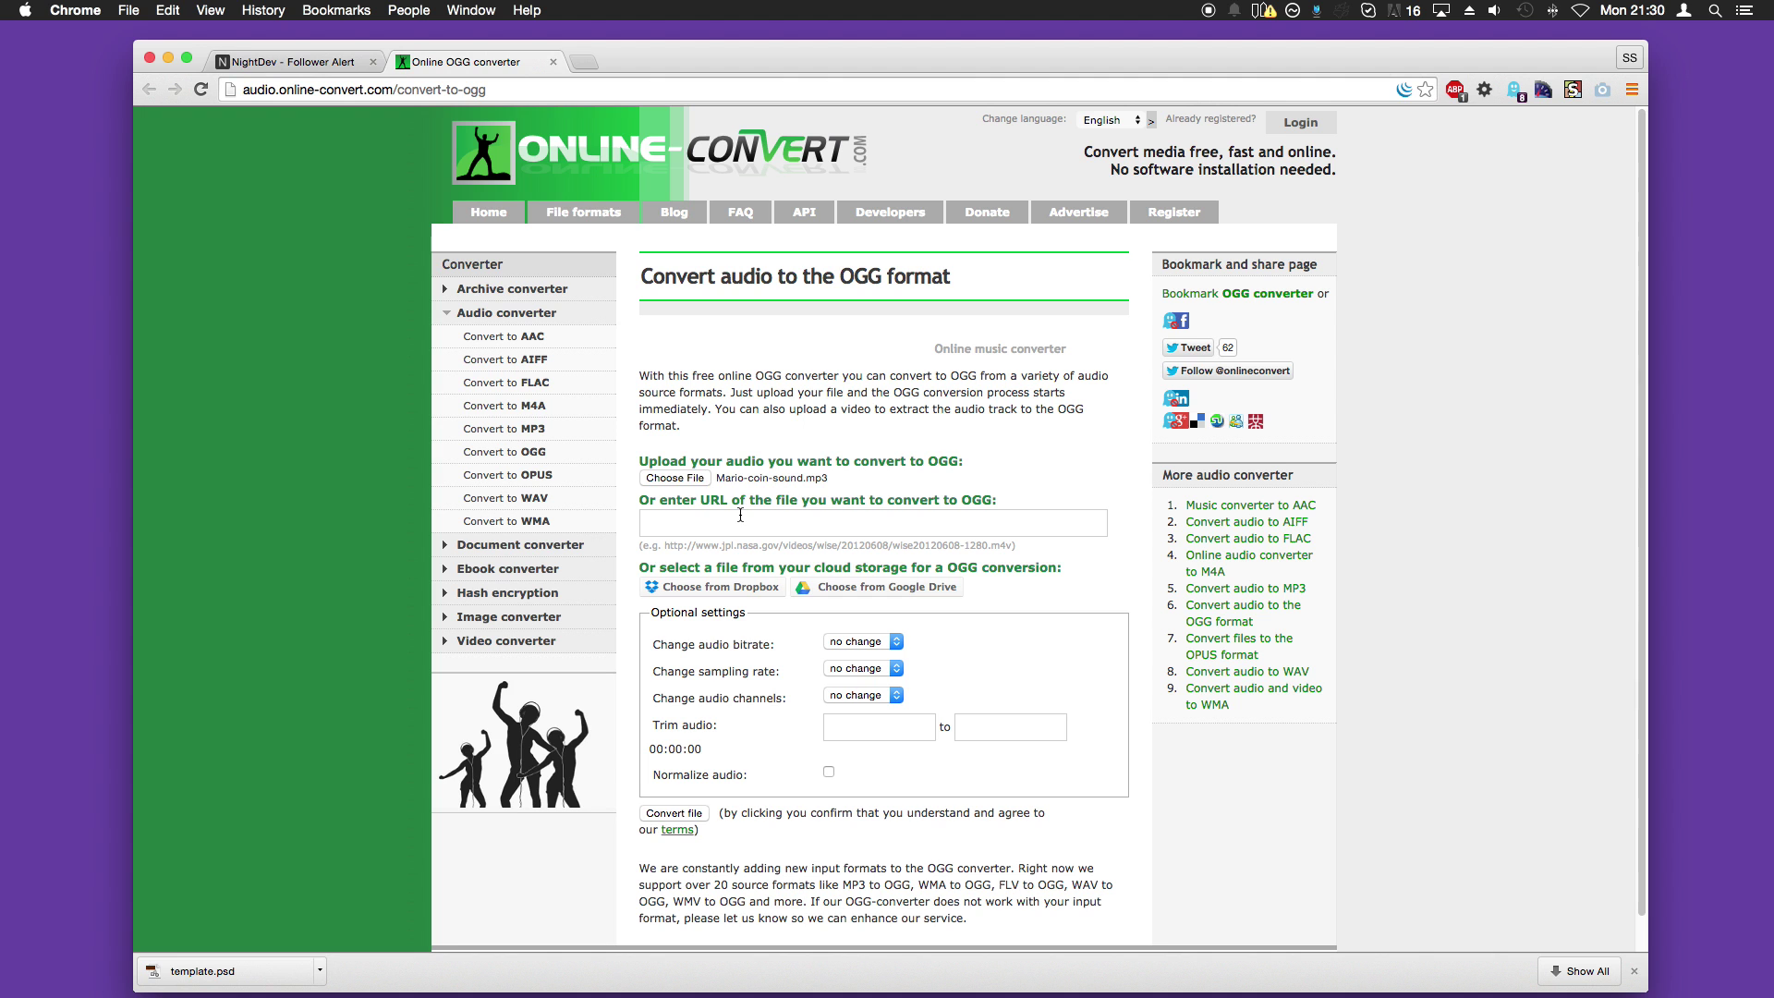
{"action": "scroll", "coordinate": [785, 574], "scroll_direction": "down", "scroll_amount": 1}
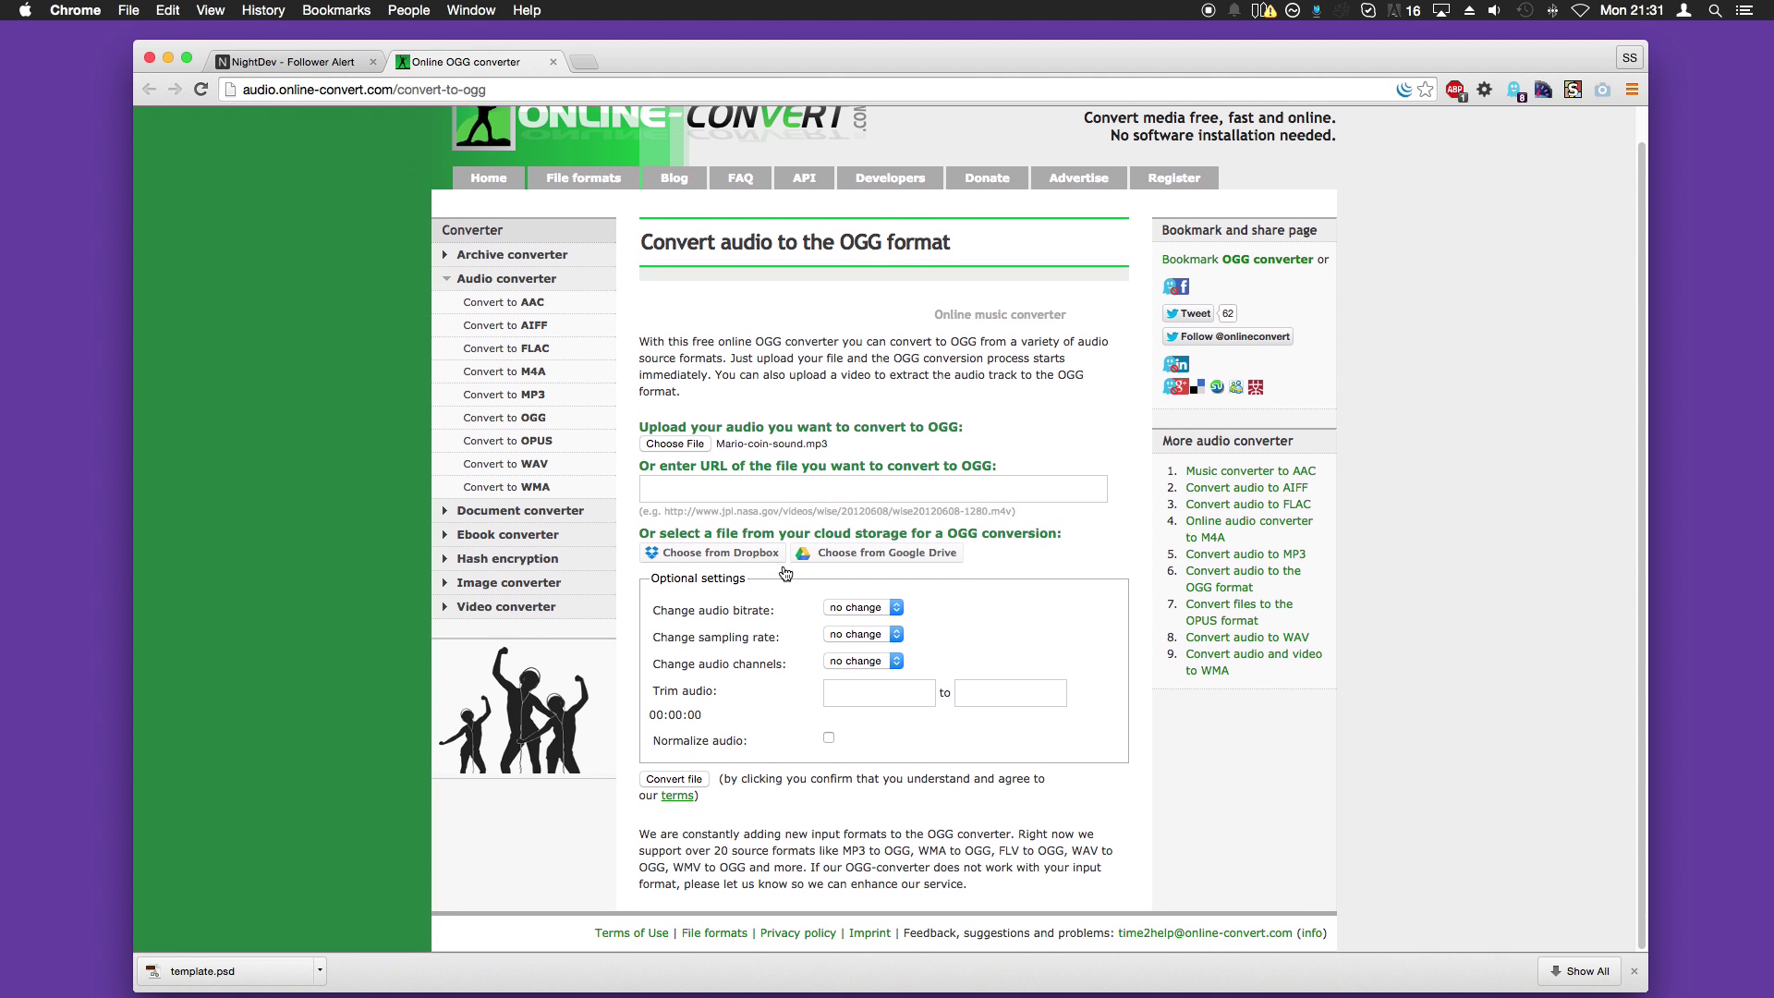
{"action": "left_click", "coordinate": [675, 779]}
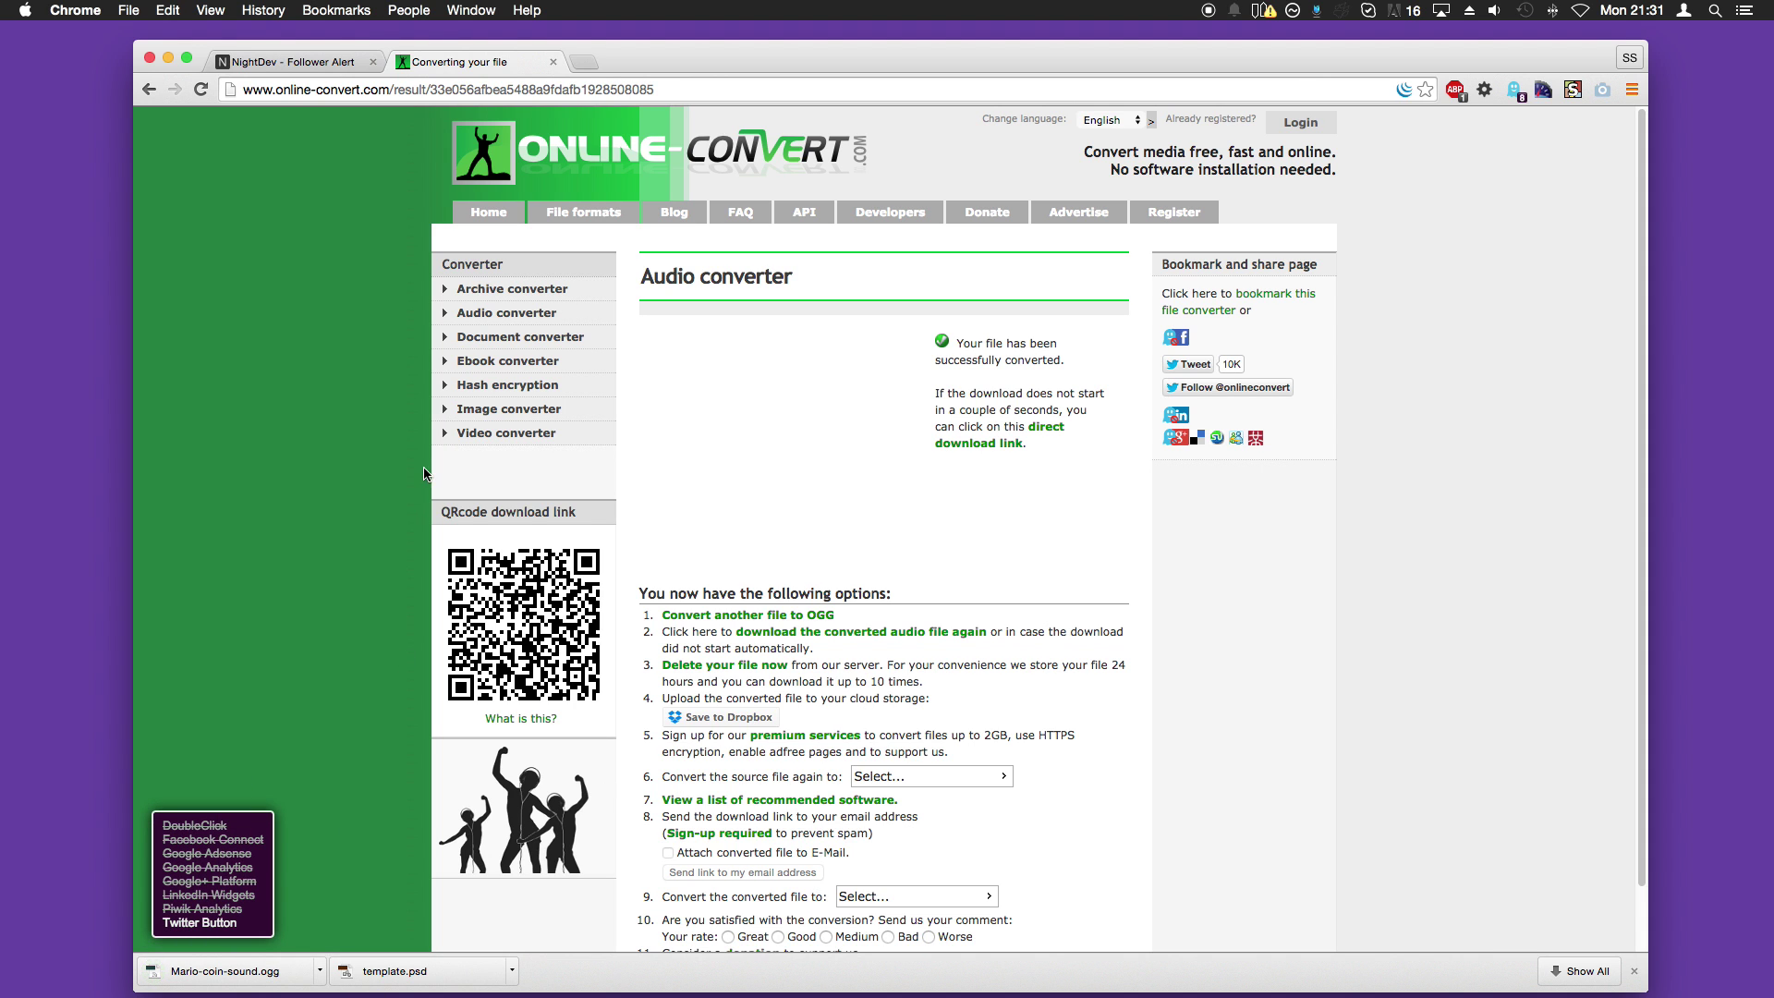
{"action": "left_click", "coordinate": [311, 65]}
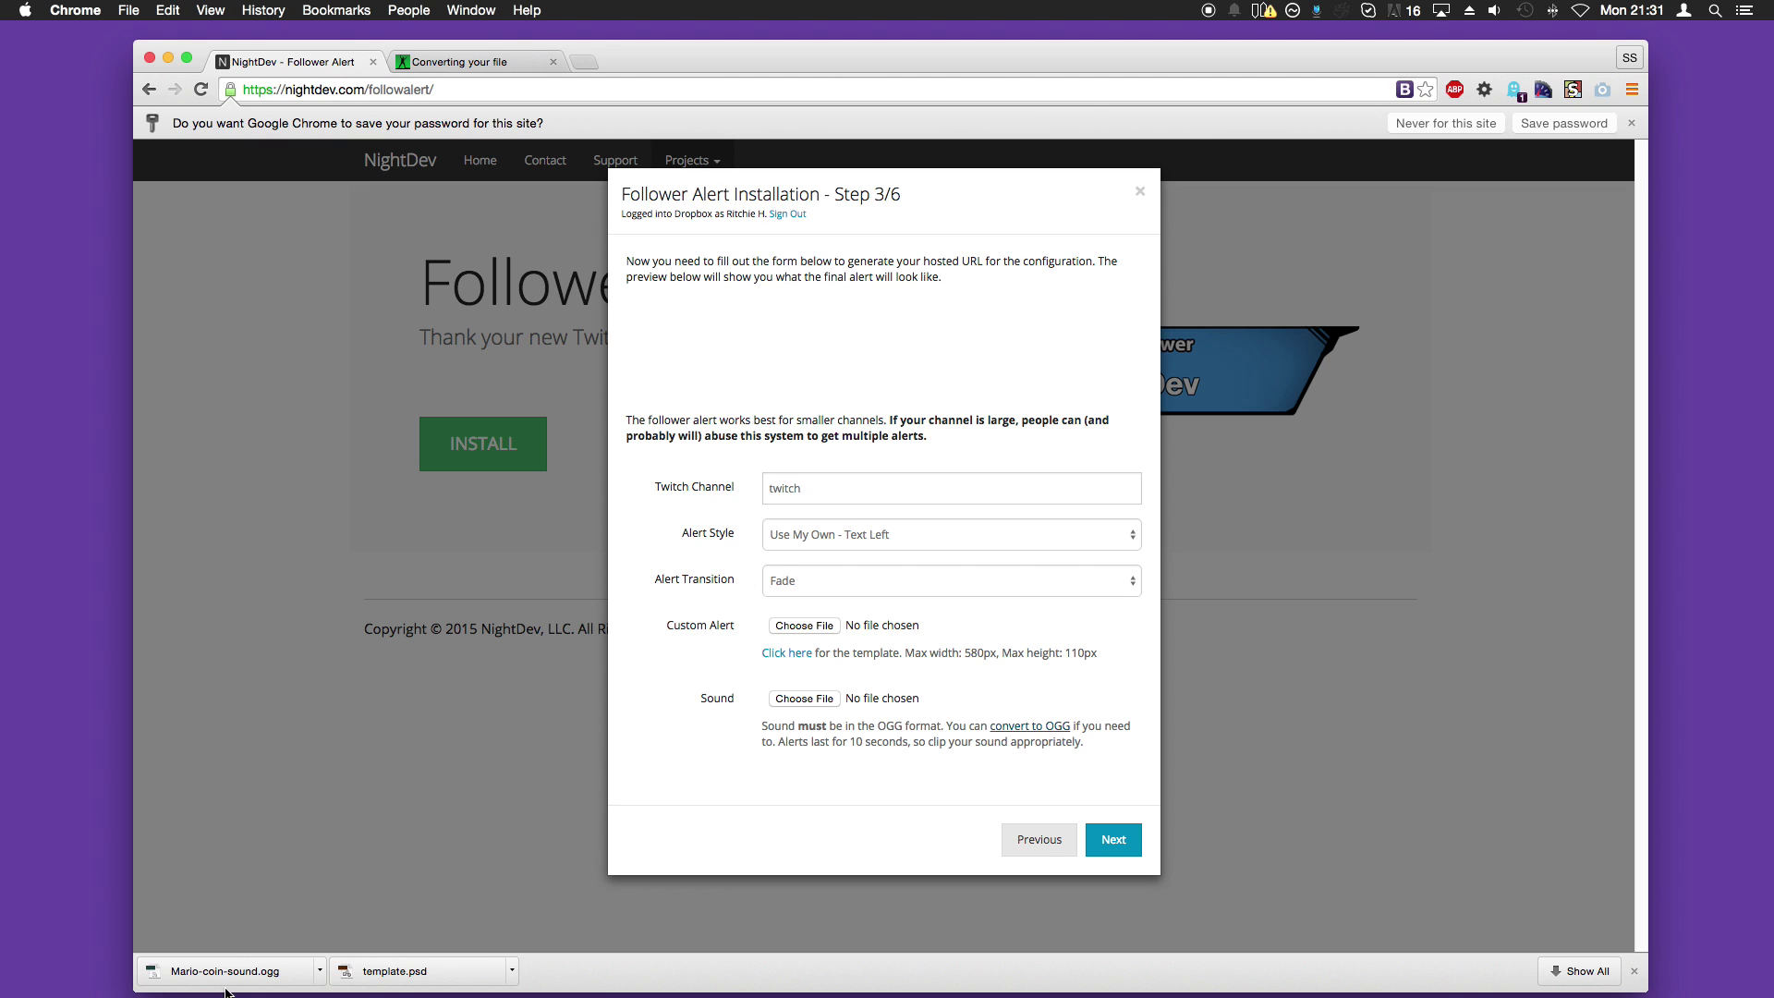
Step: Attach Mario-coin-sound.ogg as the alert sound, choose the Slide Down transition, and generate the hosted URL
{"action": "left_click_drag", "start_coordinate": [226, 984], "coordinate": [790, 700]}
{"action": "left_click", "coordinate": [1039, 578]}
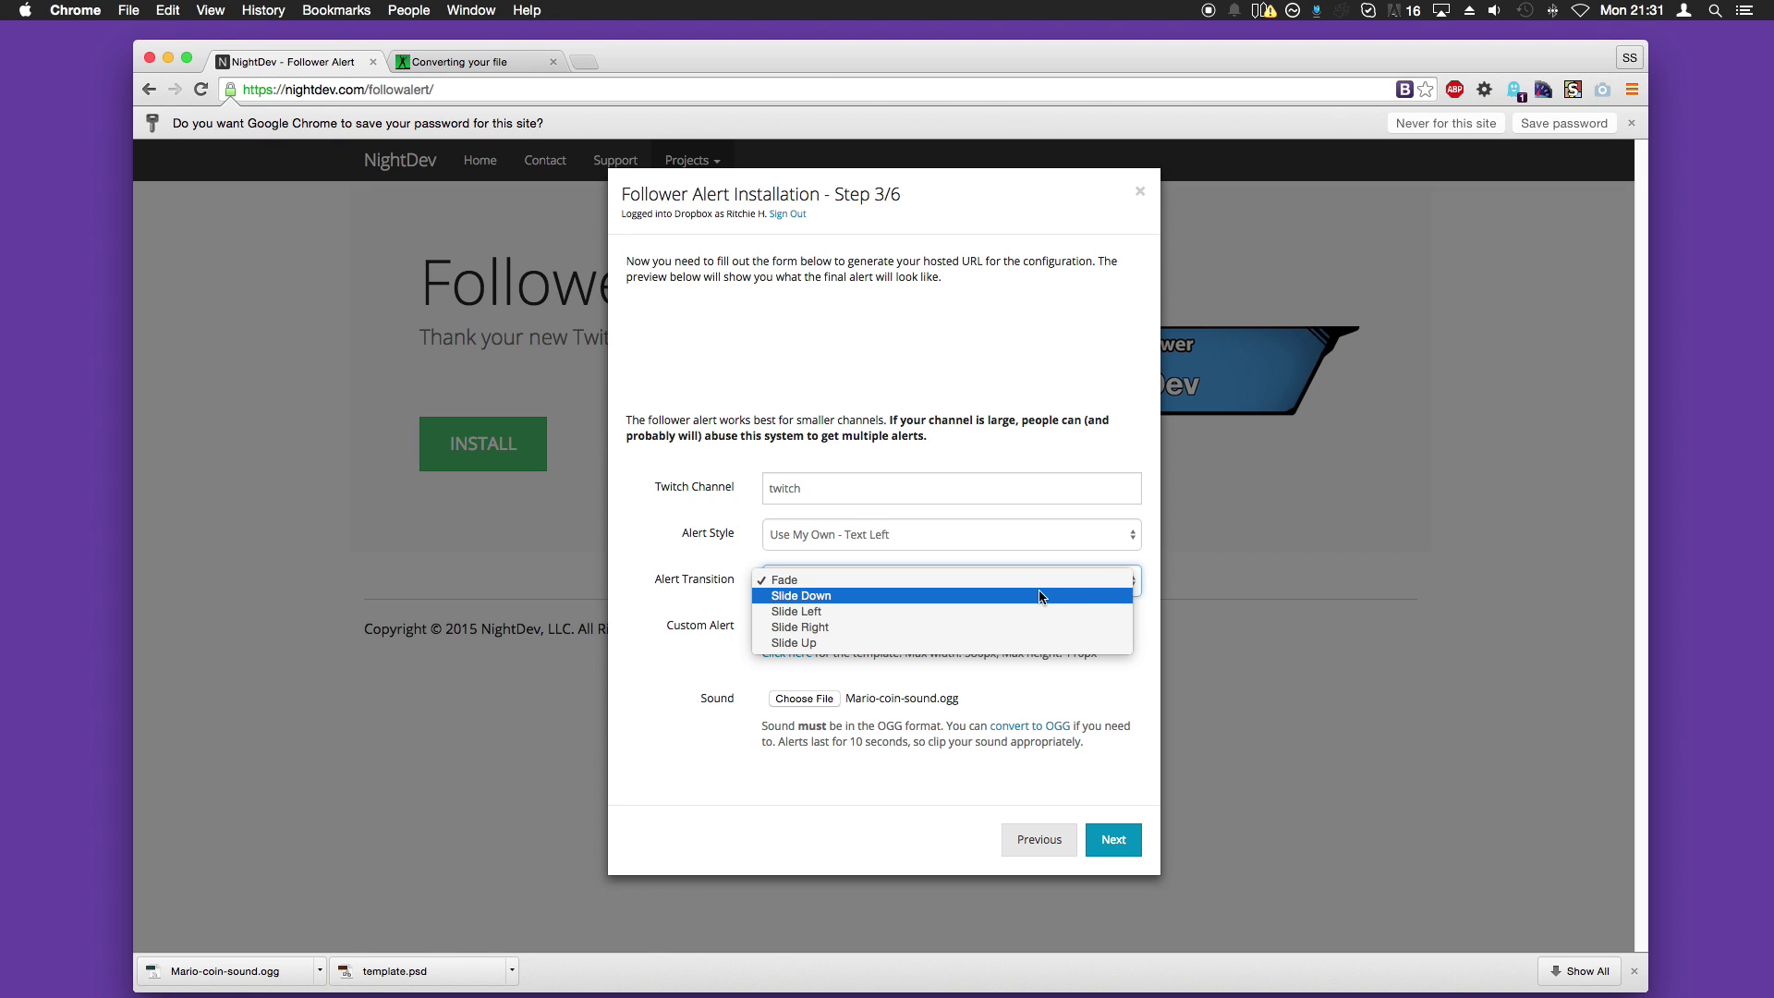
{"action": "left_click", "coordinate": [1040, 596]}
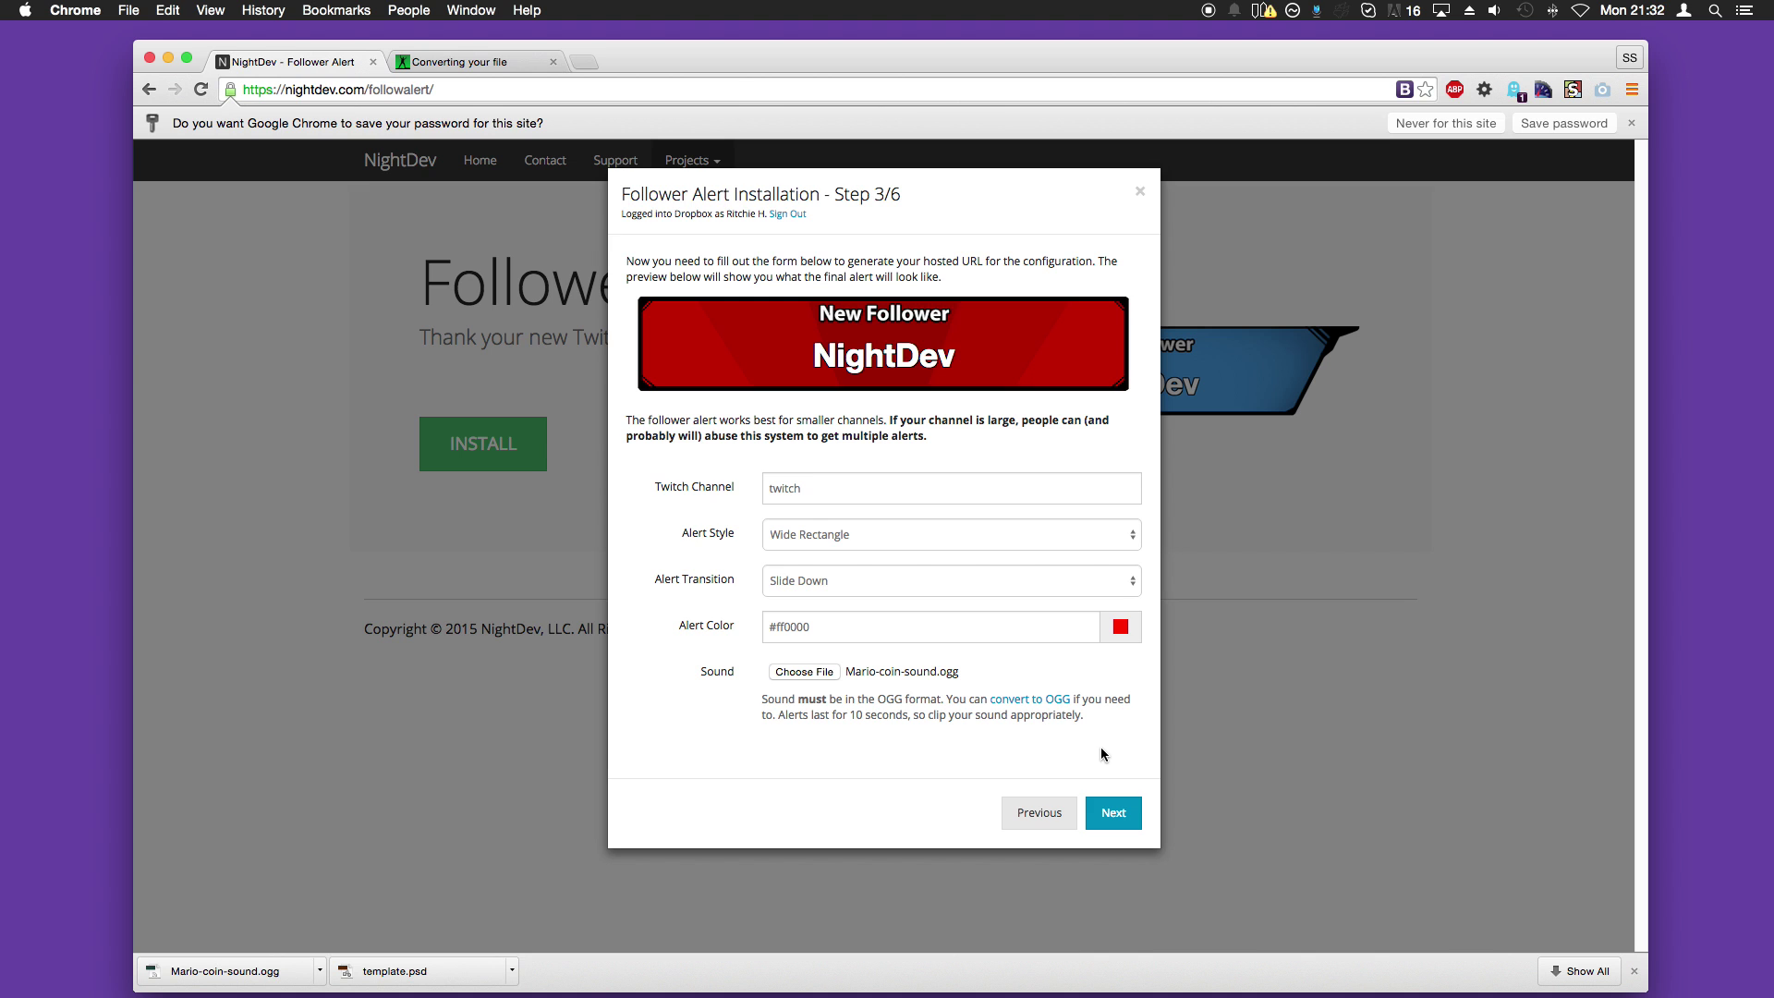
{"action": "left_click", "coordinate": [1114, 815]}
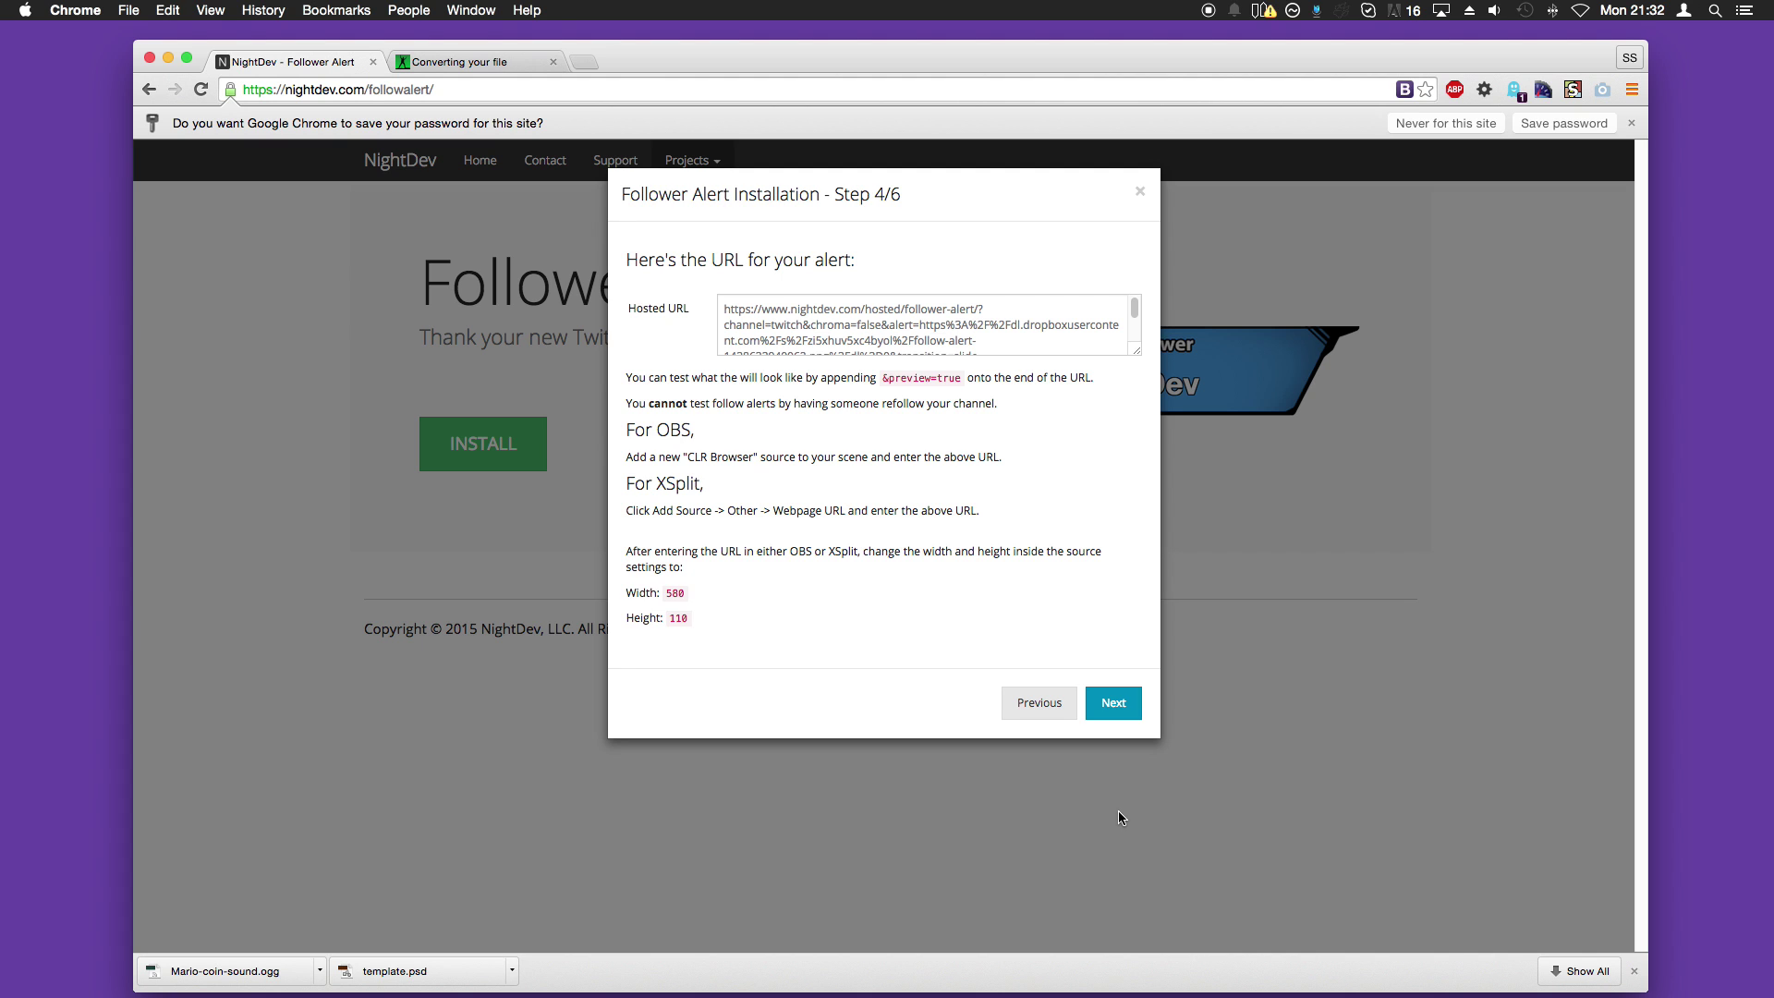
Step: Copy the generated hosted alert URL from the Step 4/6 page
{"action": "left_click", "coordinate": [956, 334]}
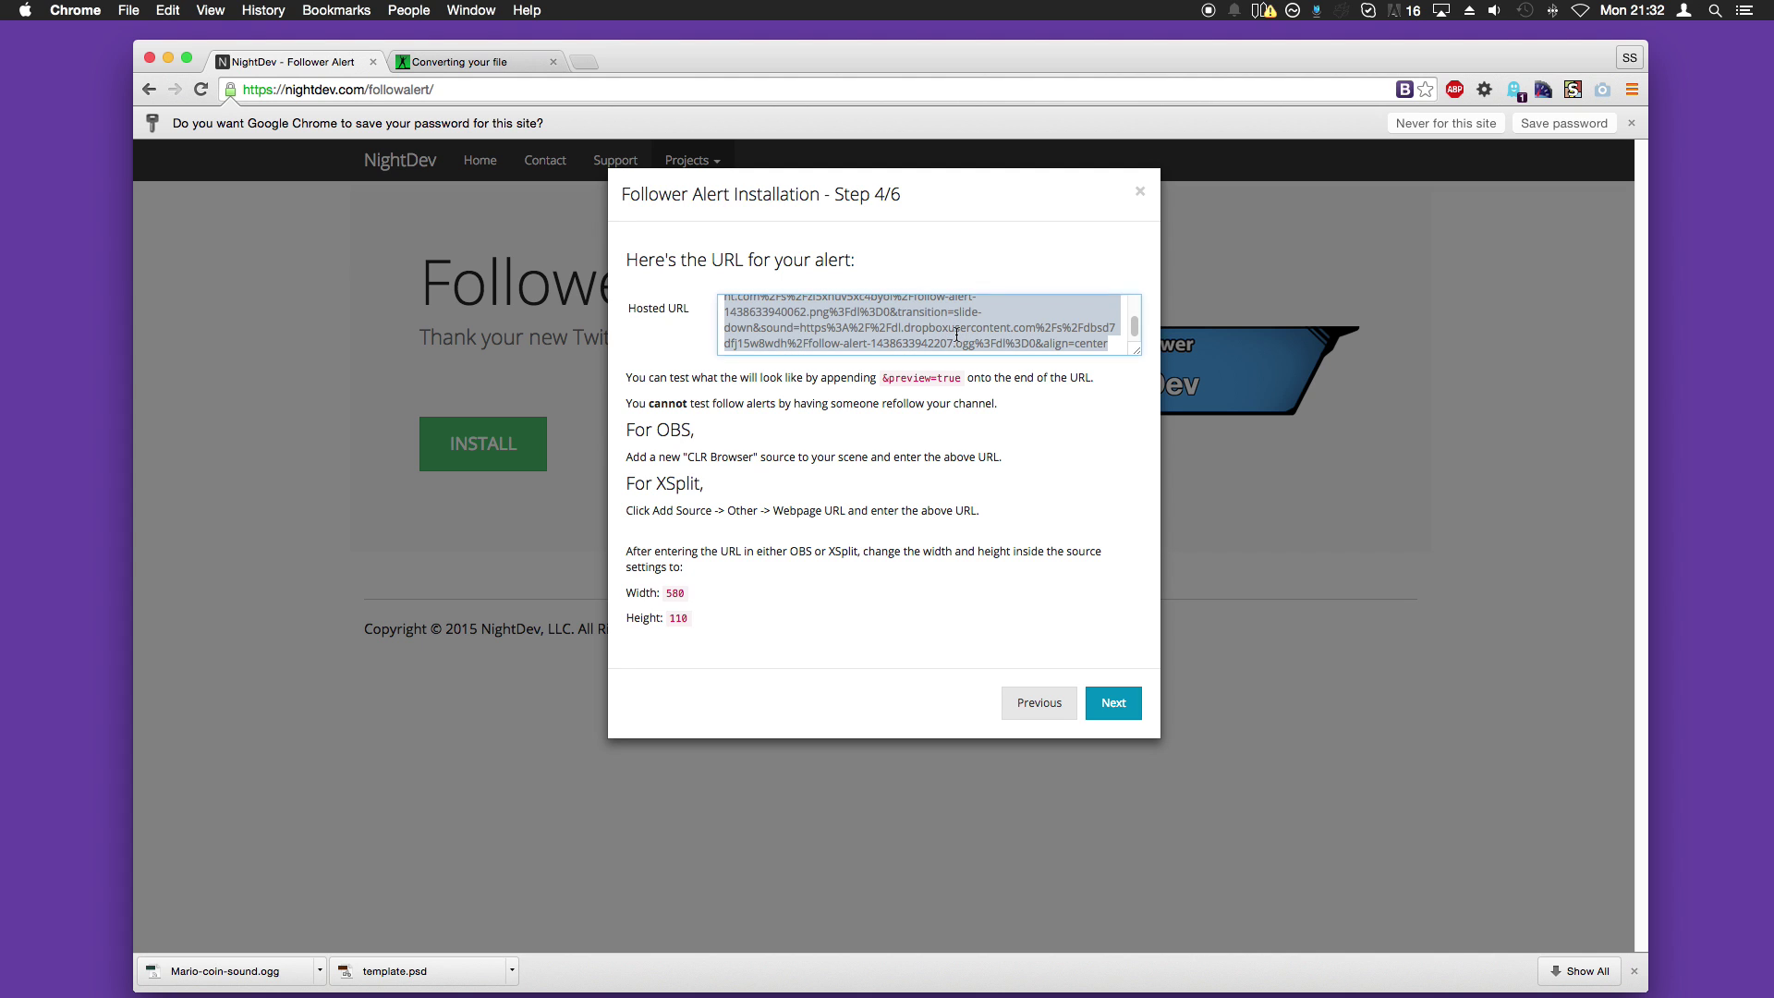
{"action": "right_click", "coordinate": [955, 332]}
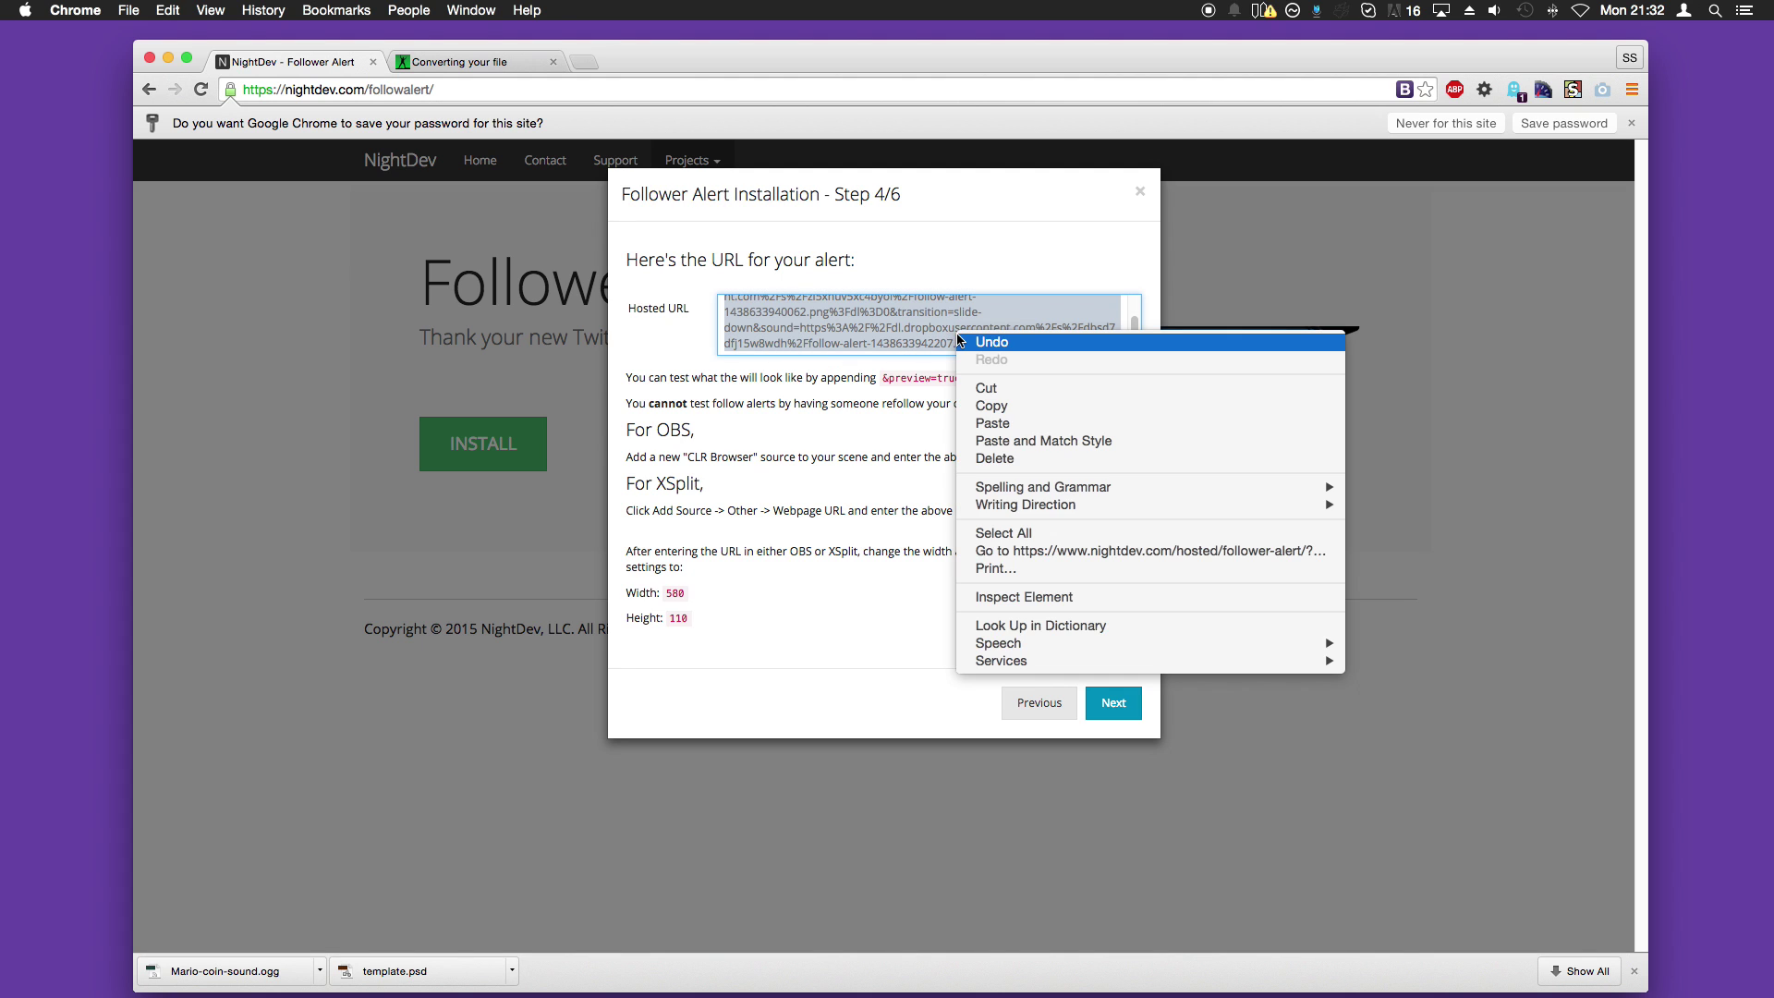
{"action": "left_click", "coordinate": [993, 404]}
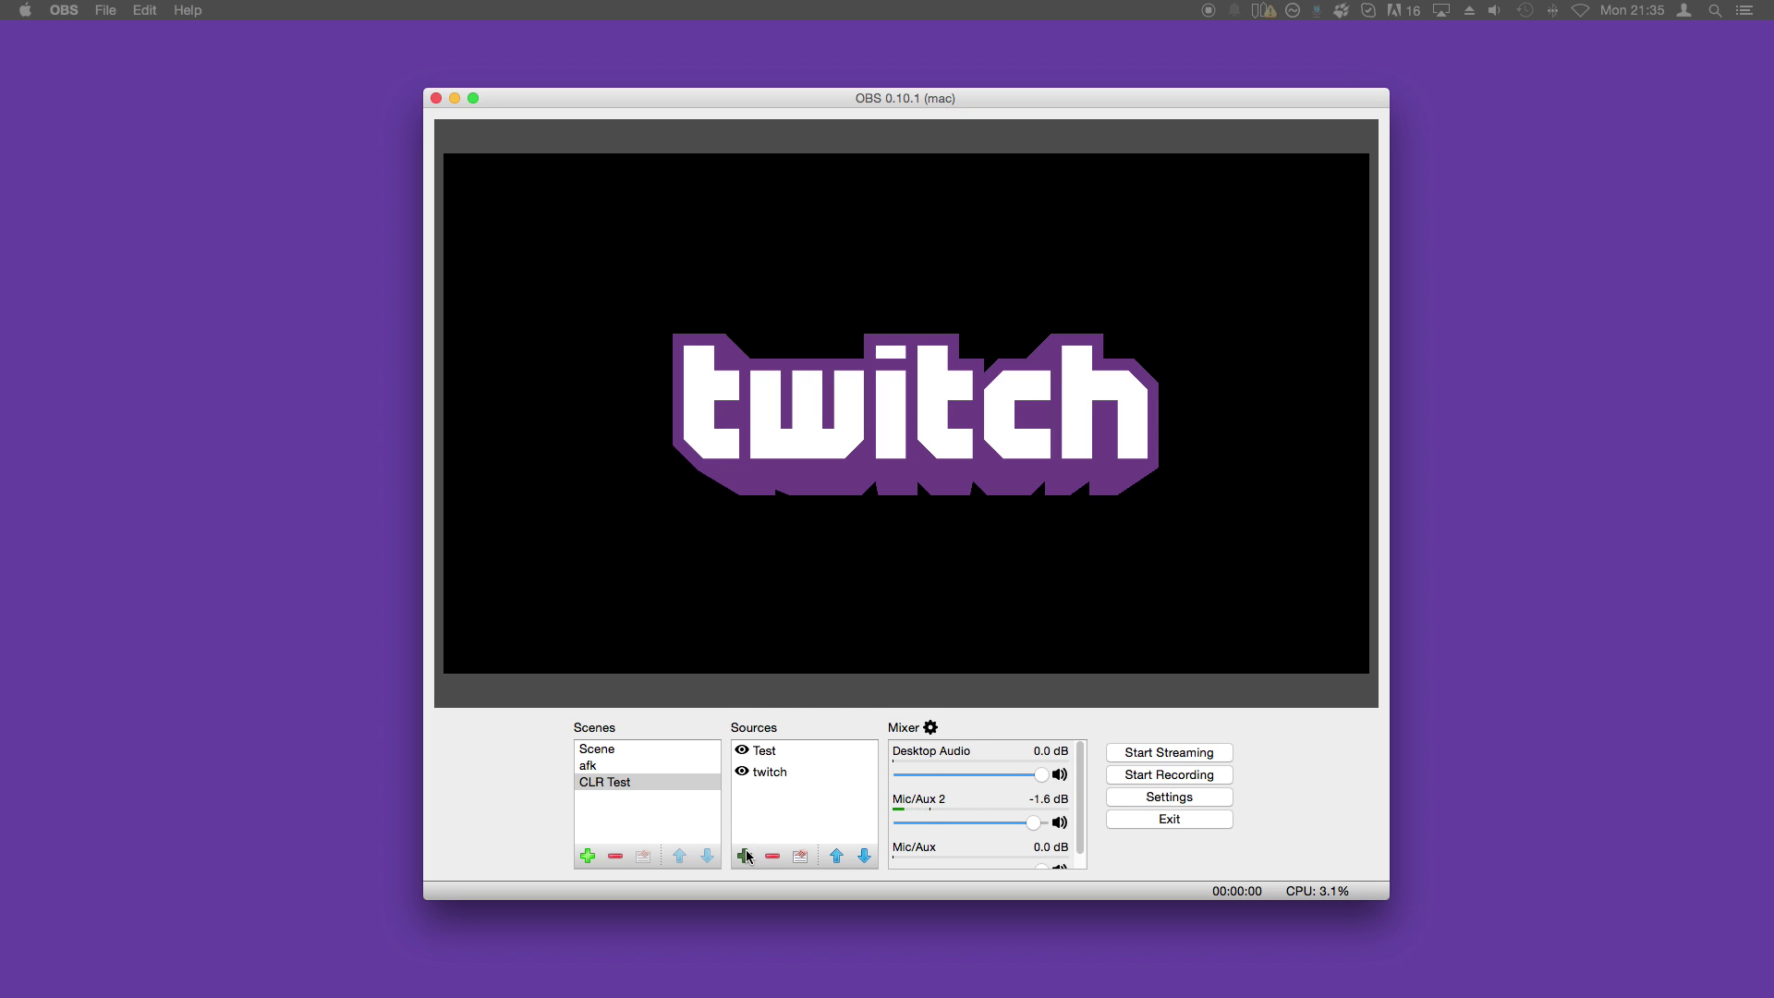
Step: Add a browser source named 'Follower Alert' to the CLR Test scene
{"action": "left_click", "coordinate": [746, 856]}
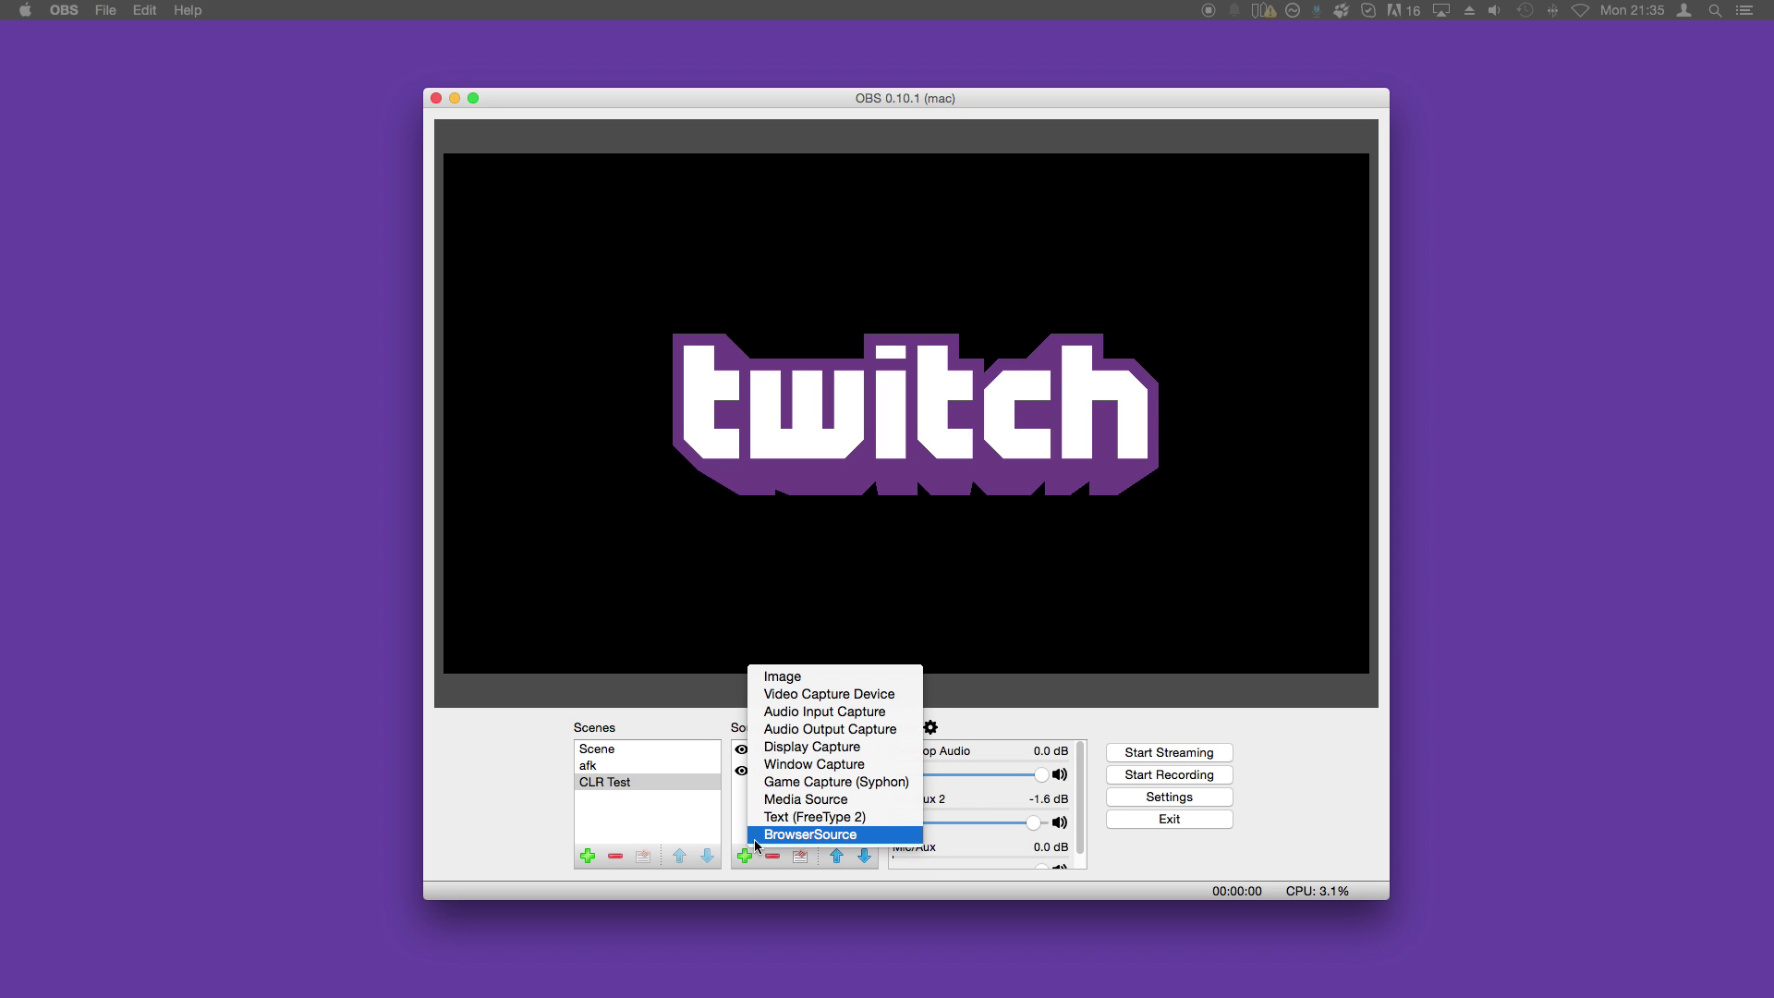
{"action": "left_click", "coordinate": [756, 840]}
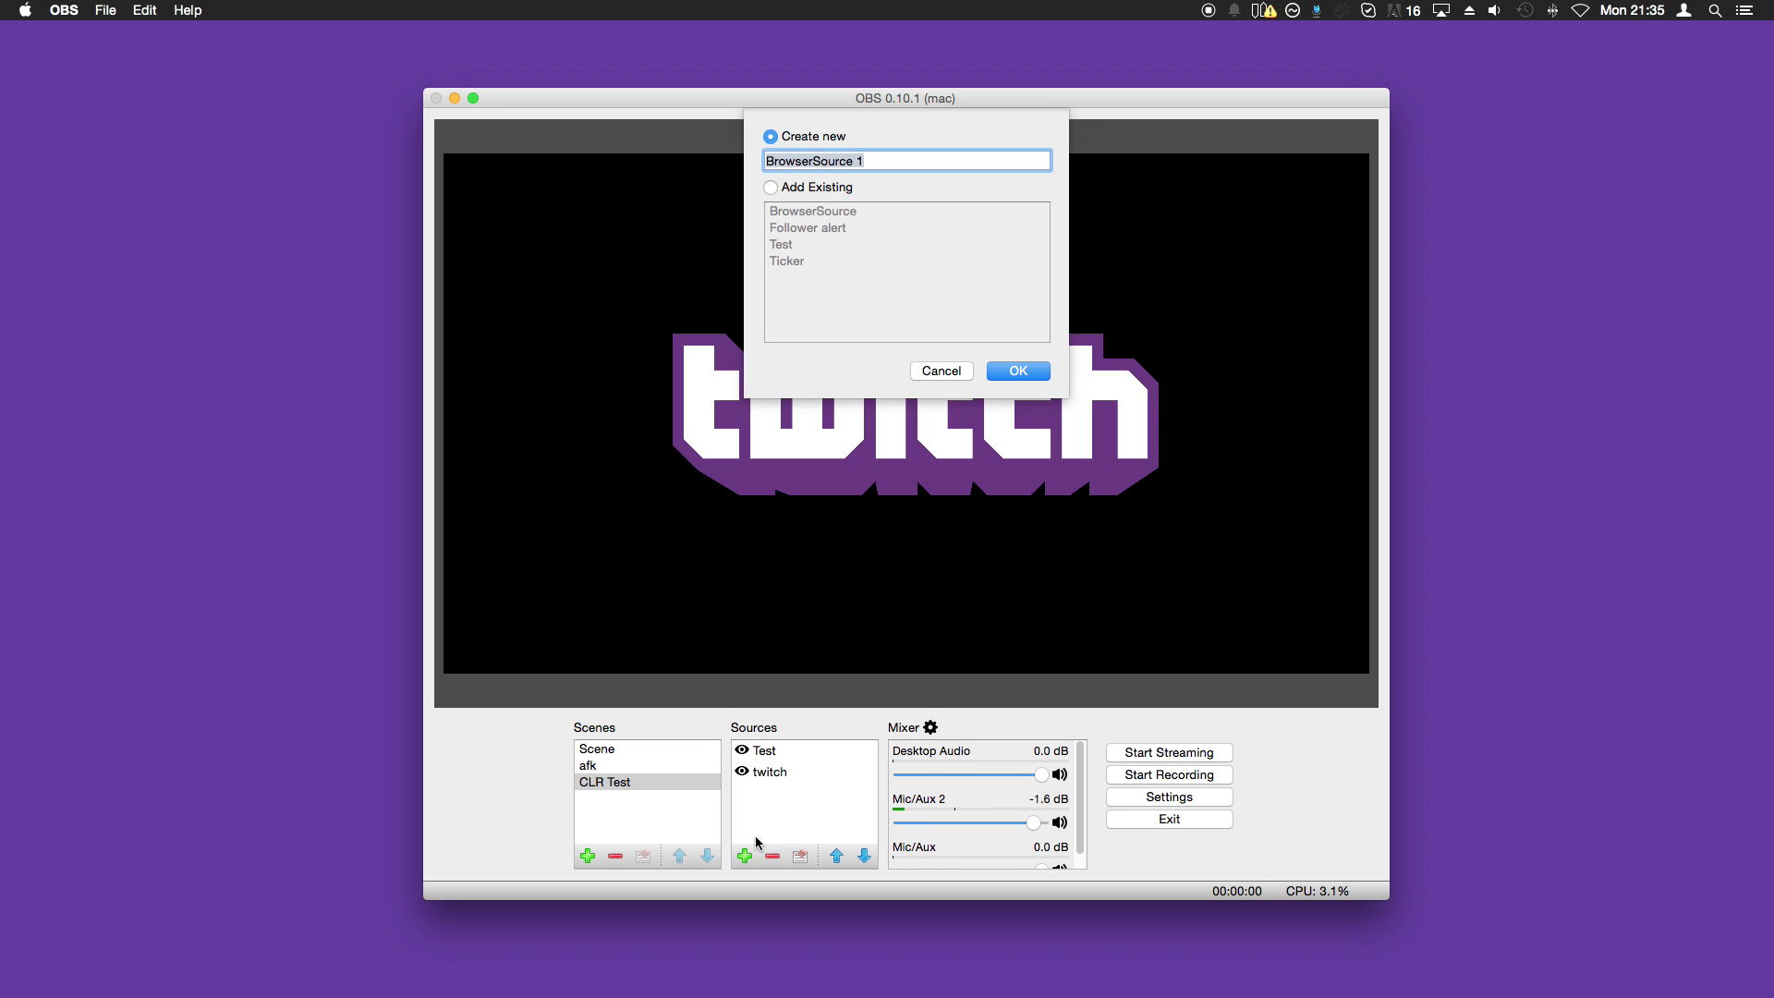
{"action": "type", "text": "Fo"}
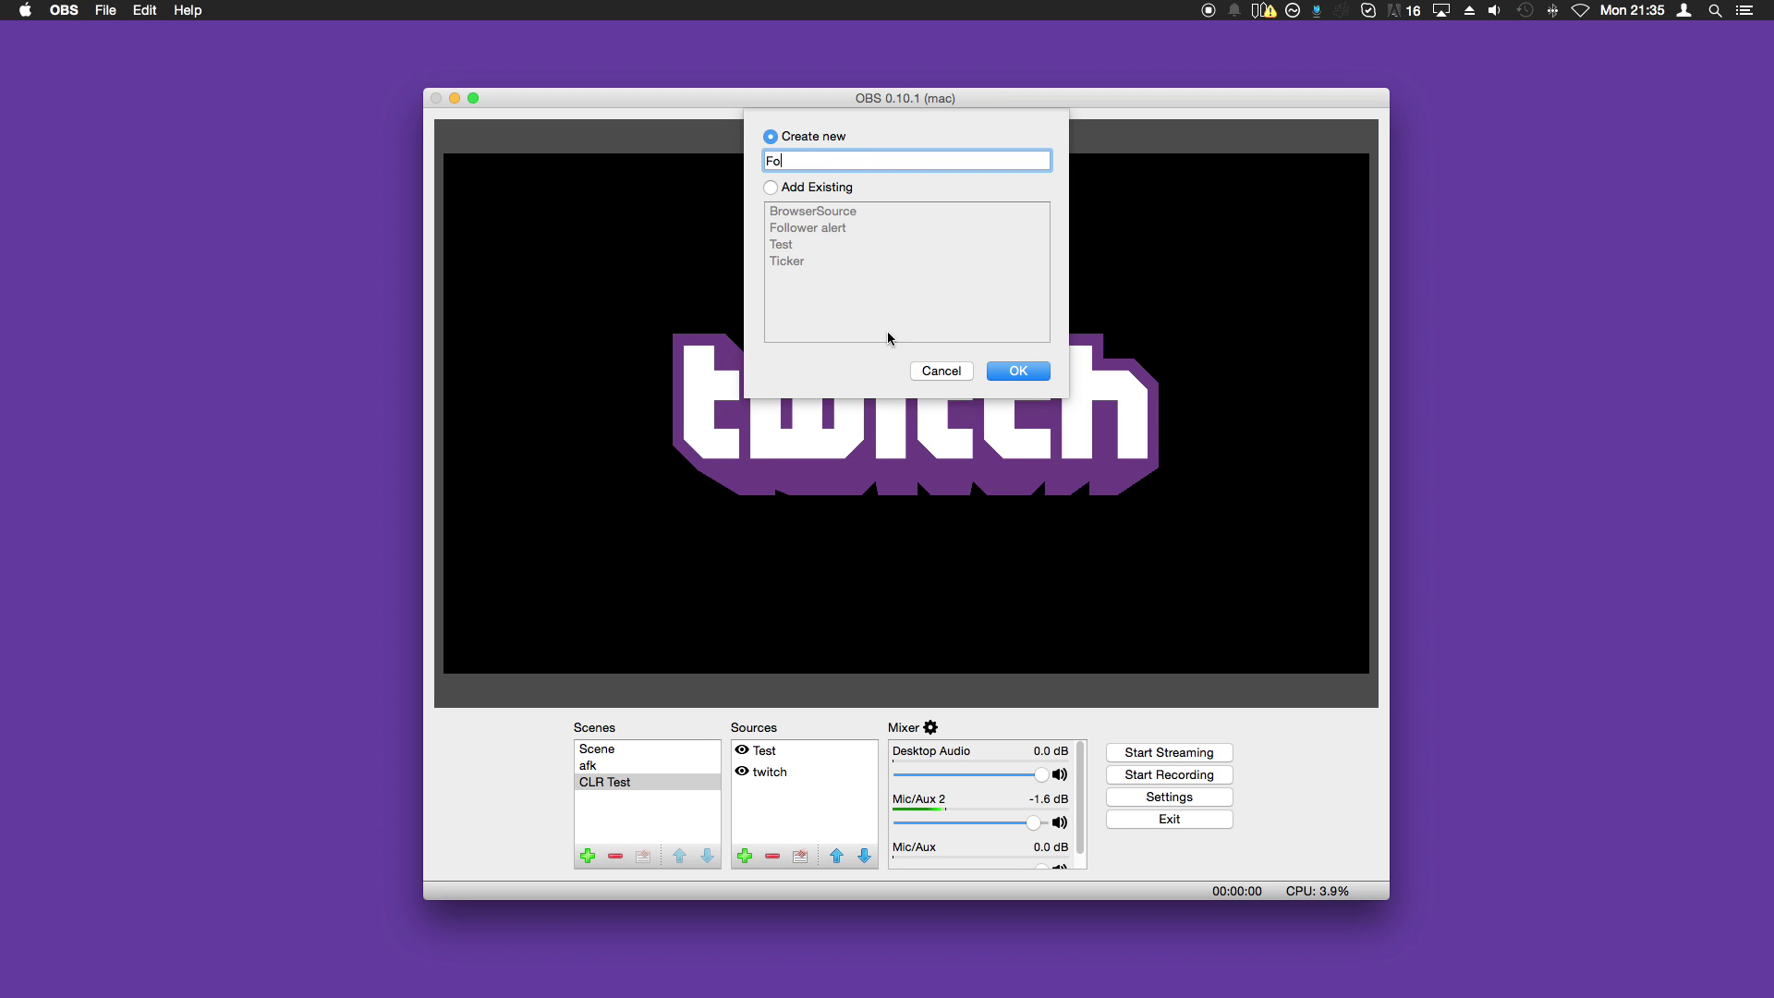
{"action": "type", "text": "llower Alert"}
{"action": "key", "text": "Return"}
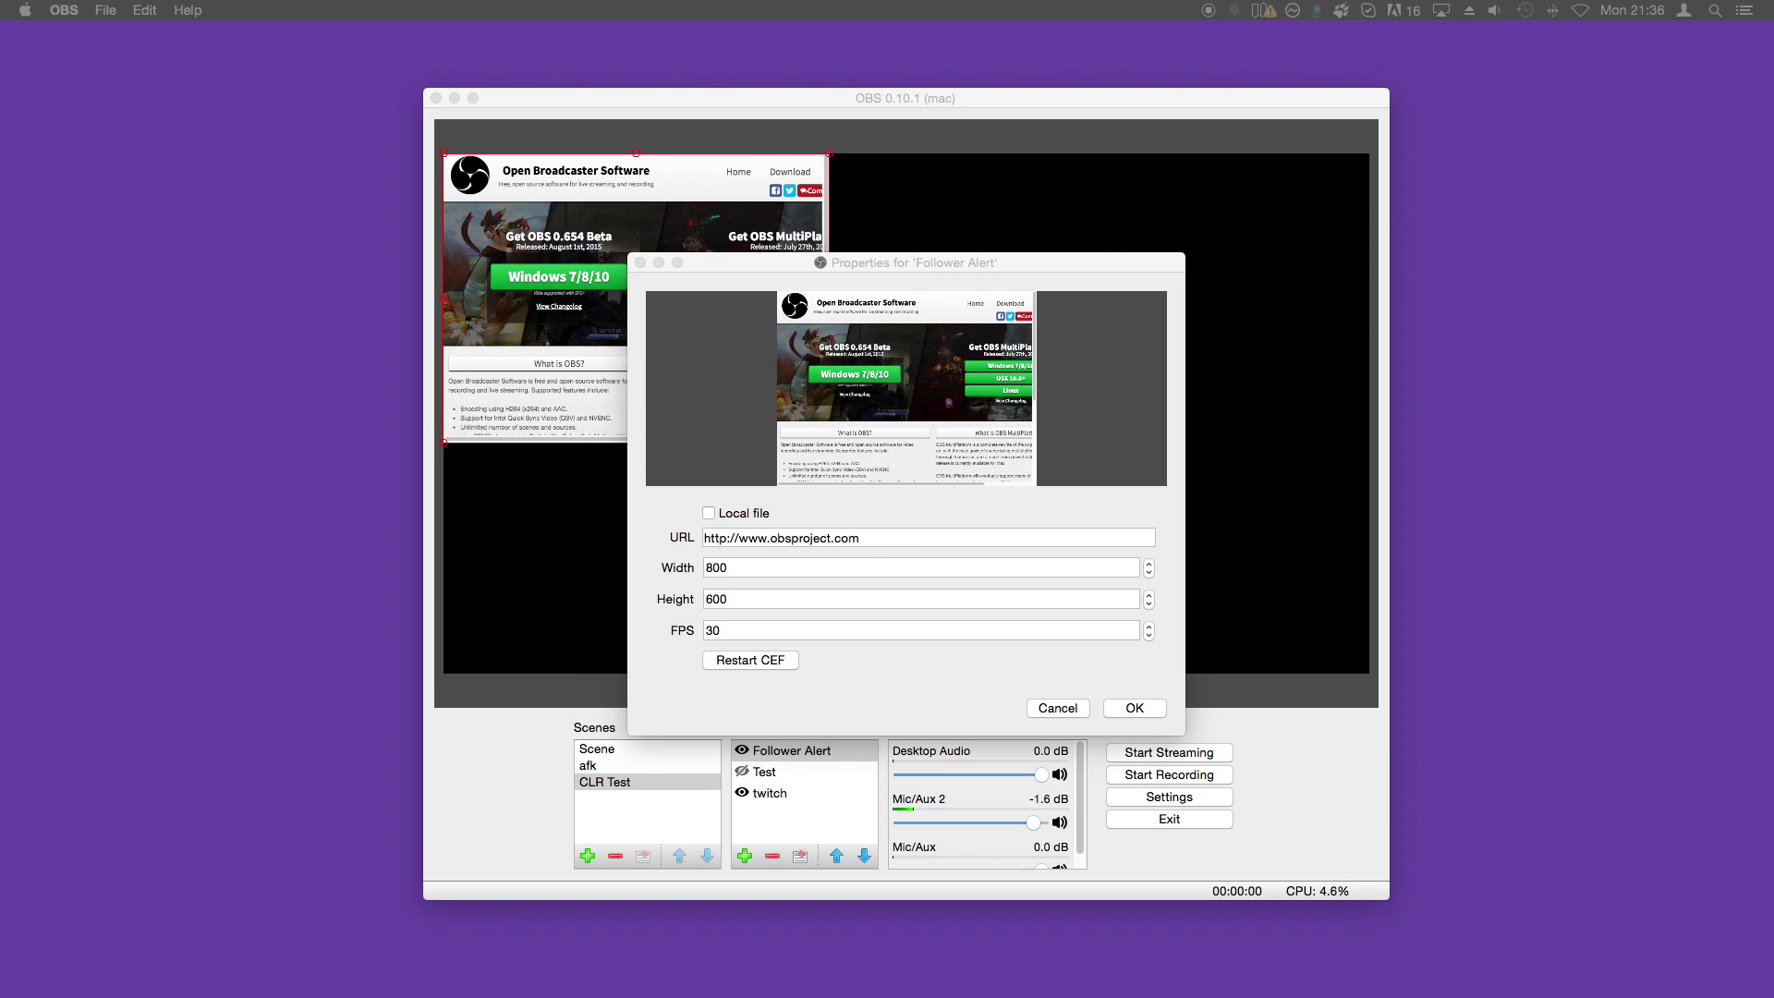
Step: Replace the source's URL with the copied NightDev hosted follower-alert URL
{"action": "key", "text": "super+Tab"}
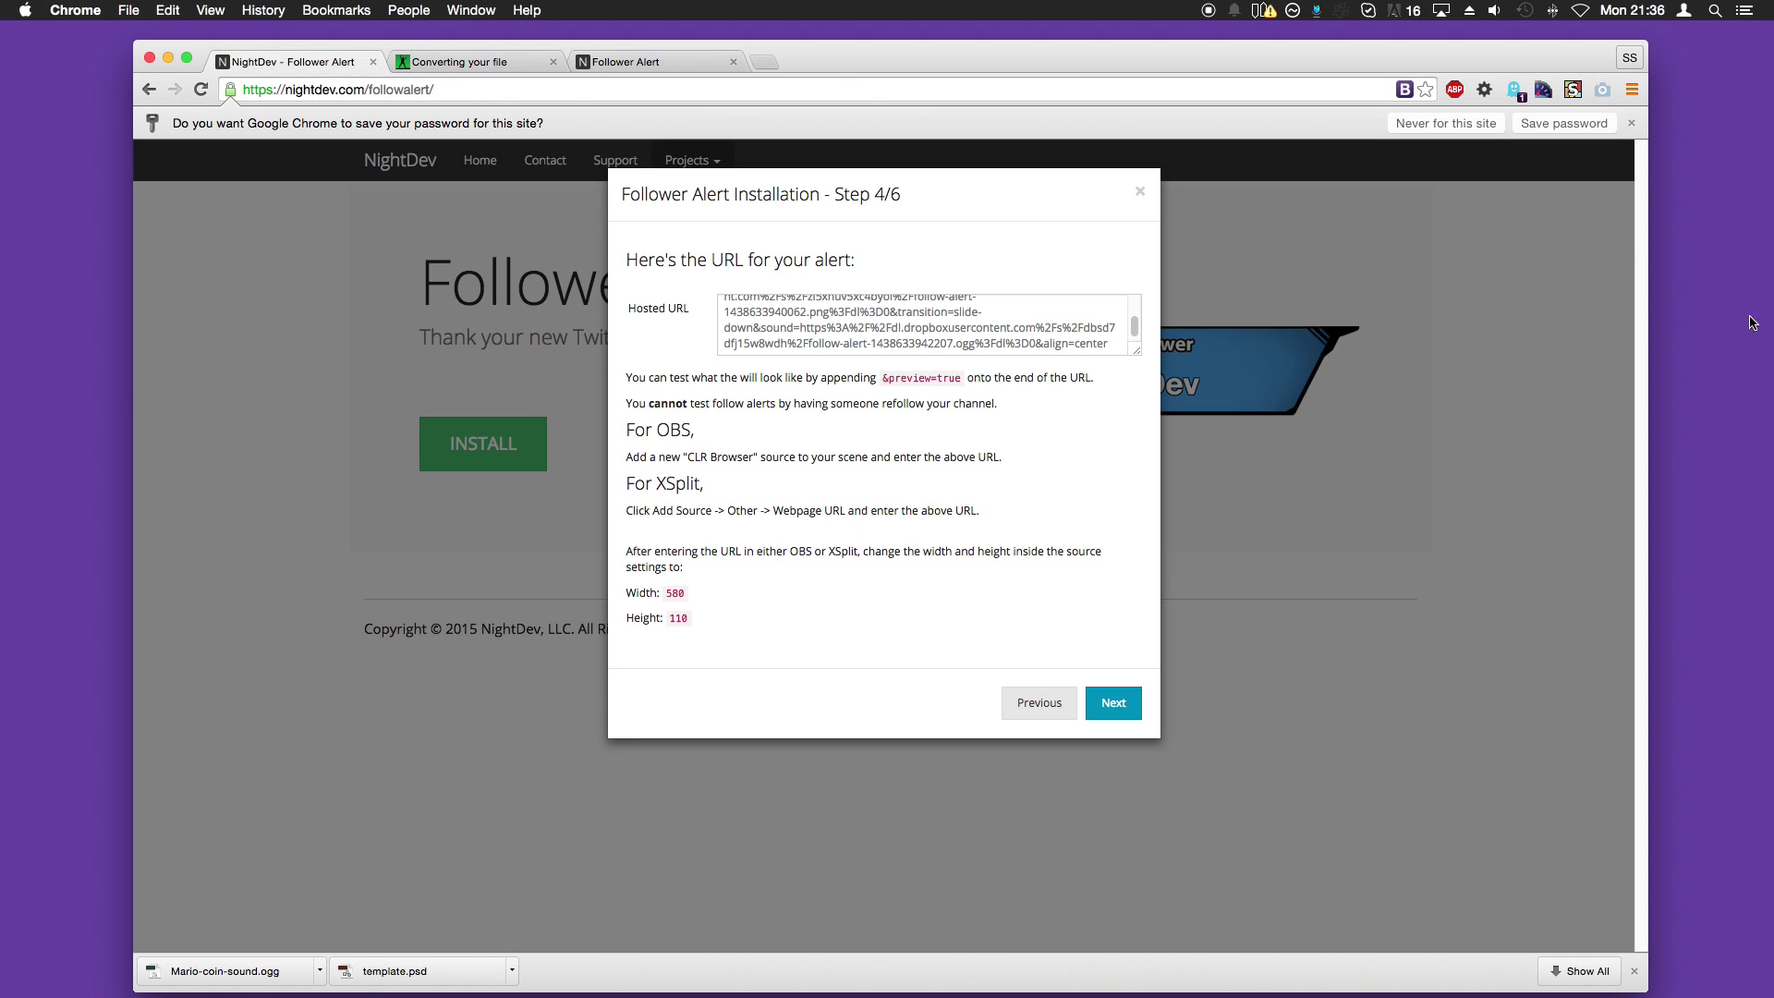
{"action": "left_click", "coordinate": [900, 315]}
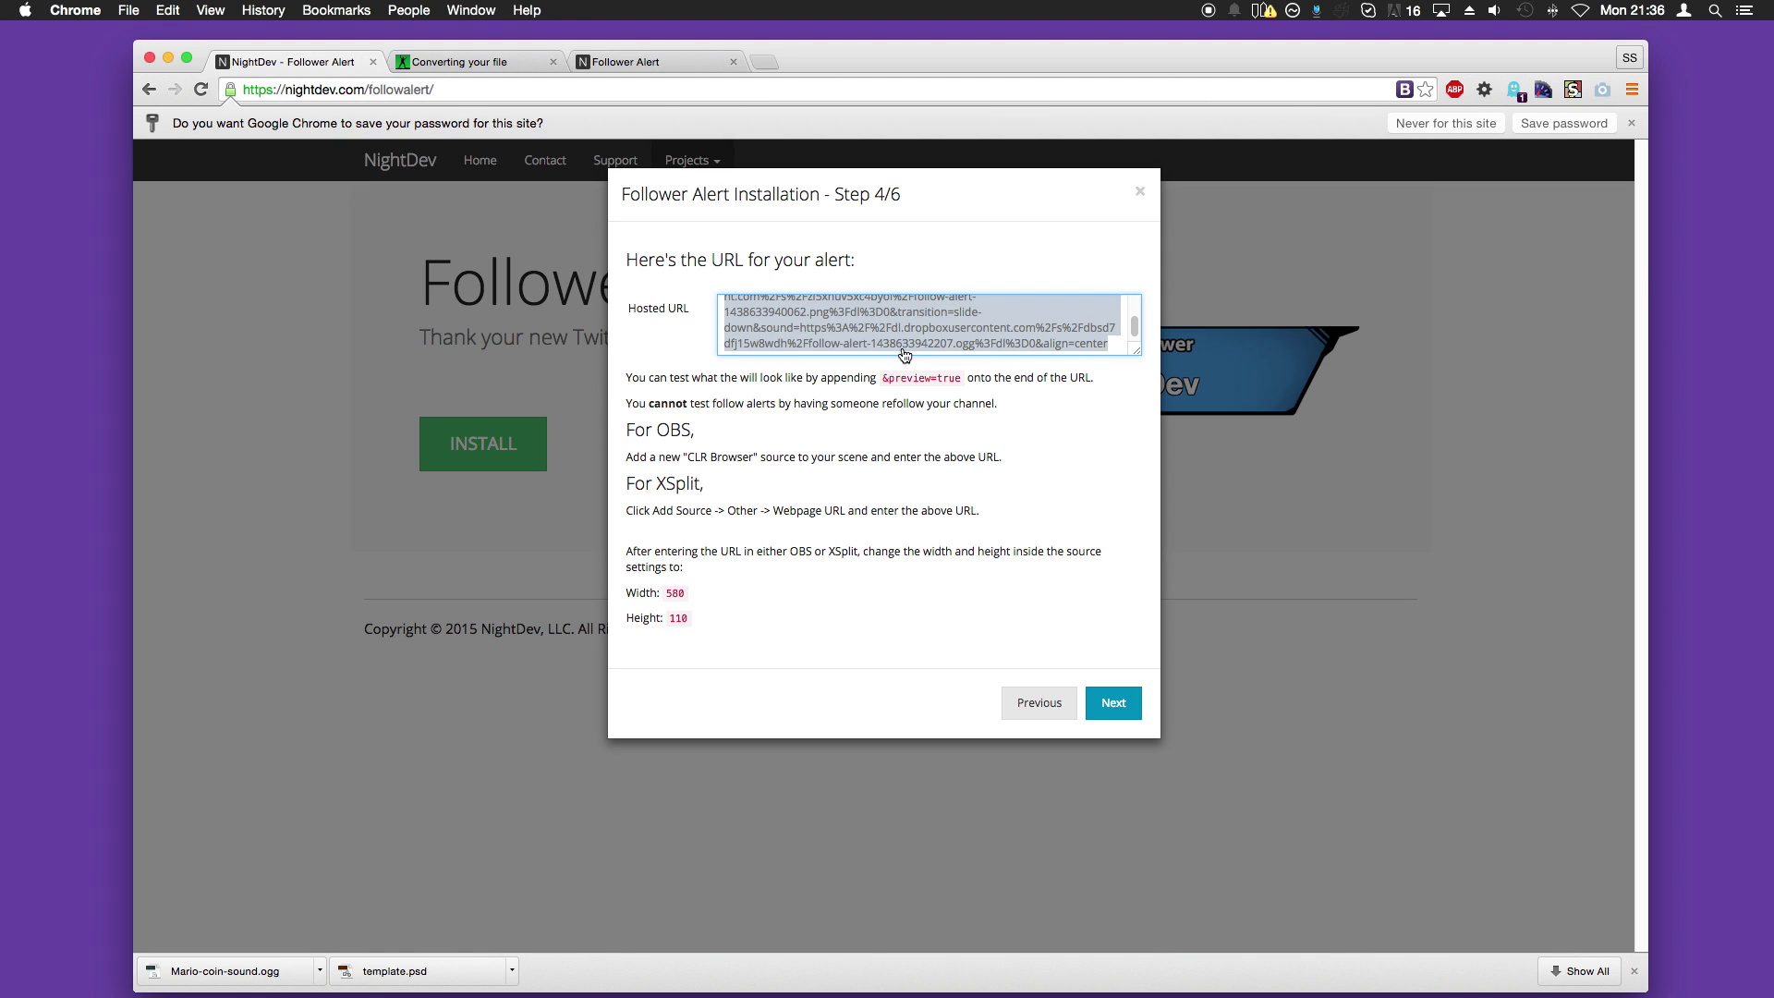
{"action": "key", "text": "super+Tab"}
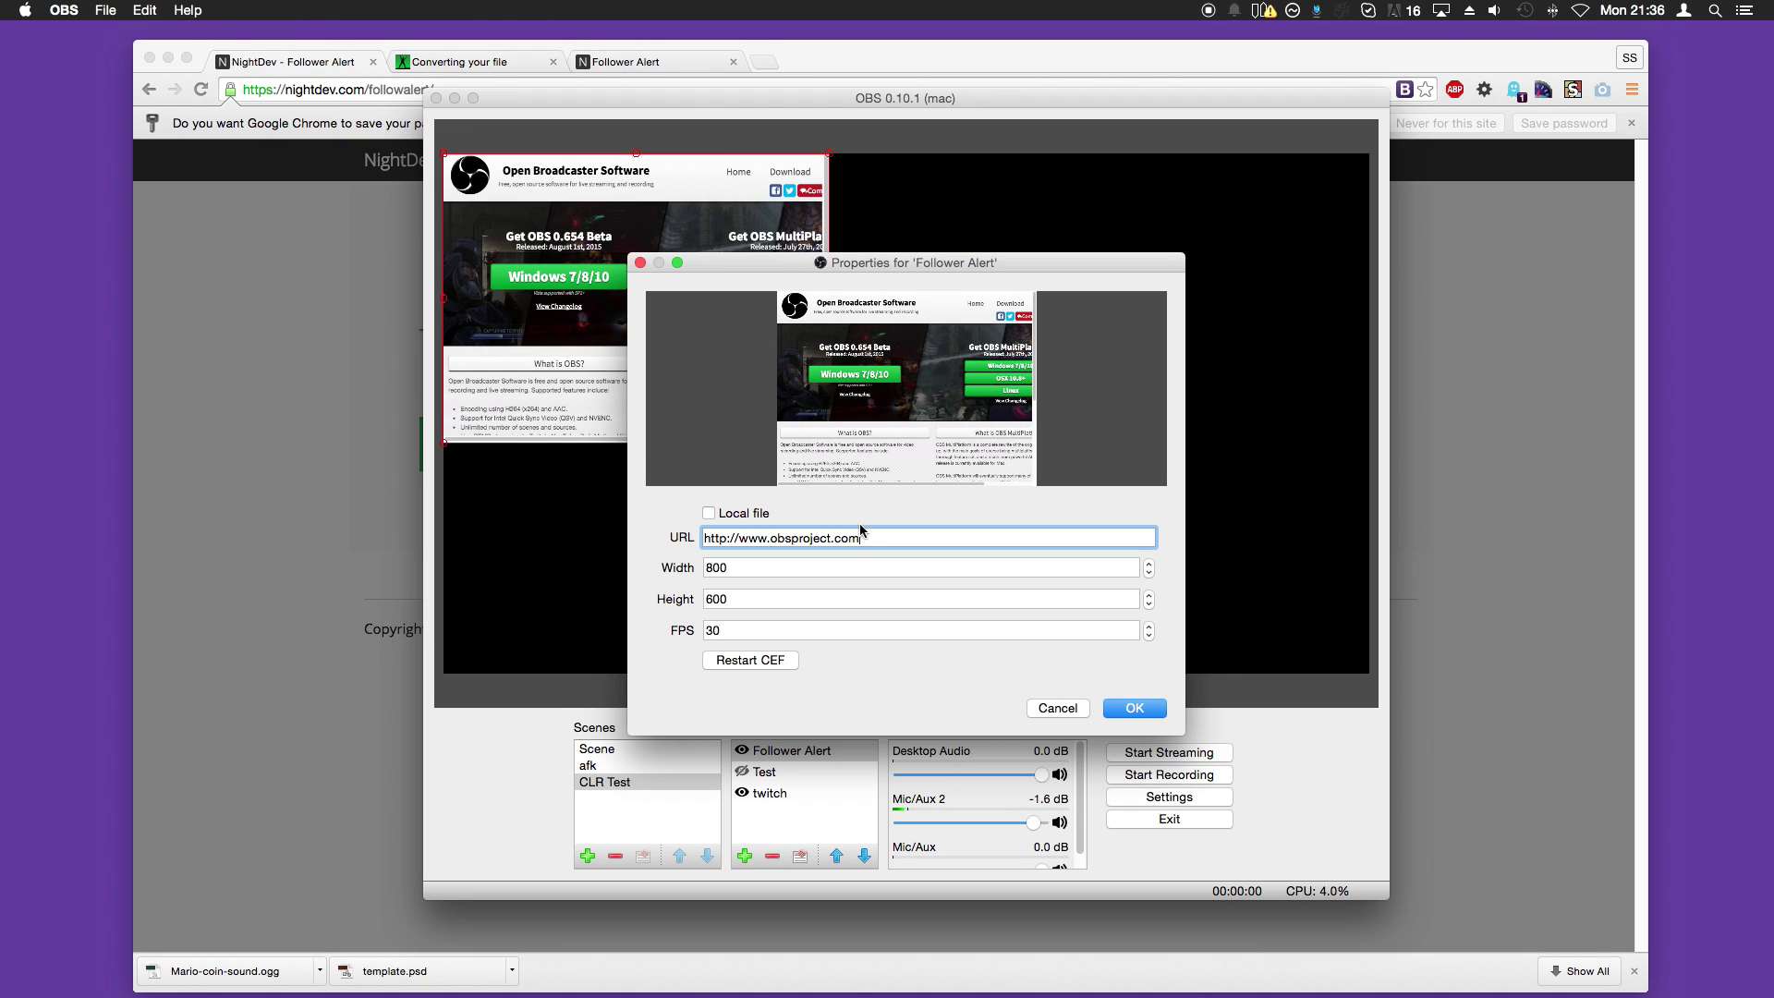
{"action": "key", "text": "super+a"}
{"action": "key", "text": "super+v"}
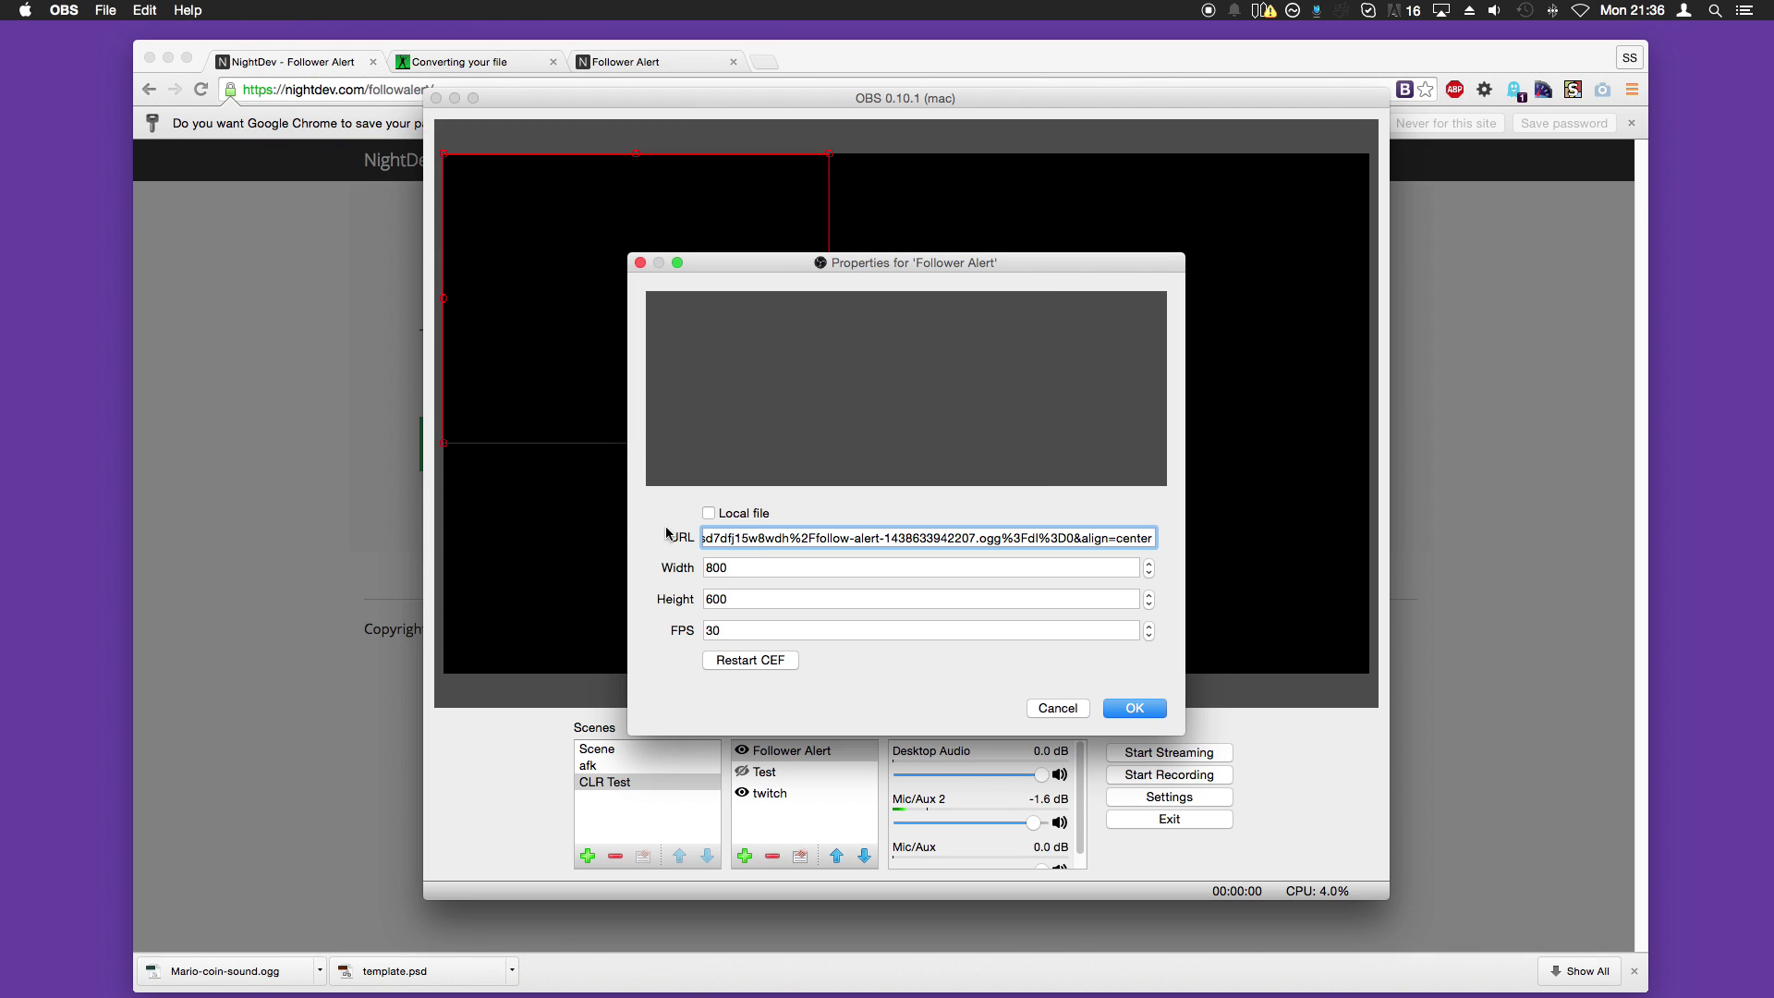
Step: Set the source to 580 × 110, apply it, and move it to the scene's top centre
{"action": "left_click", "coordinate": [739, 562]}
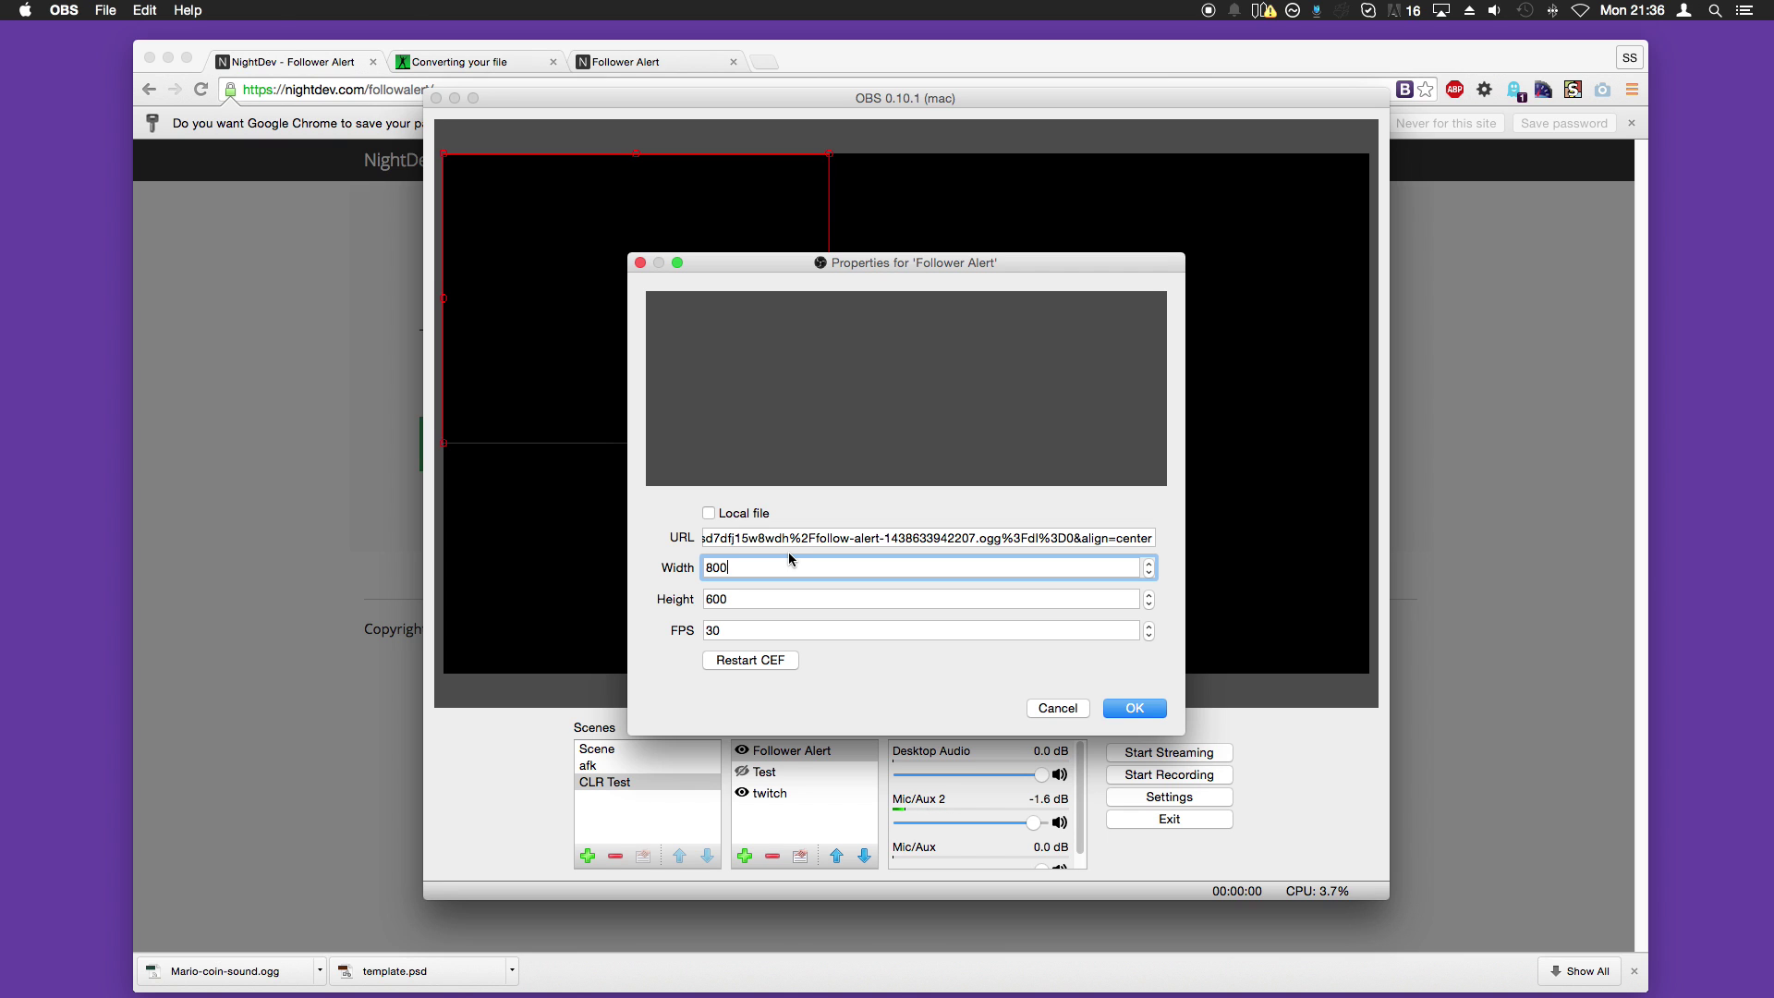
{"action": "key", "text": "super+Tab"}
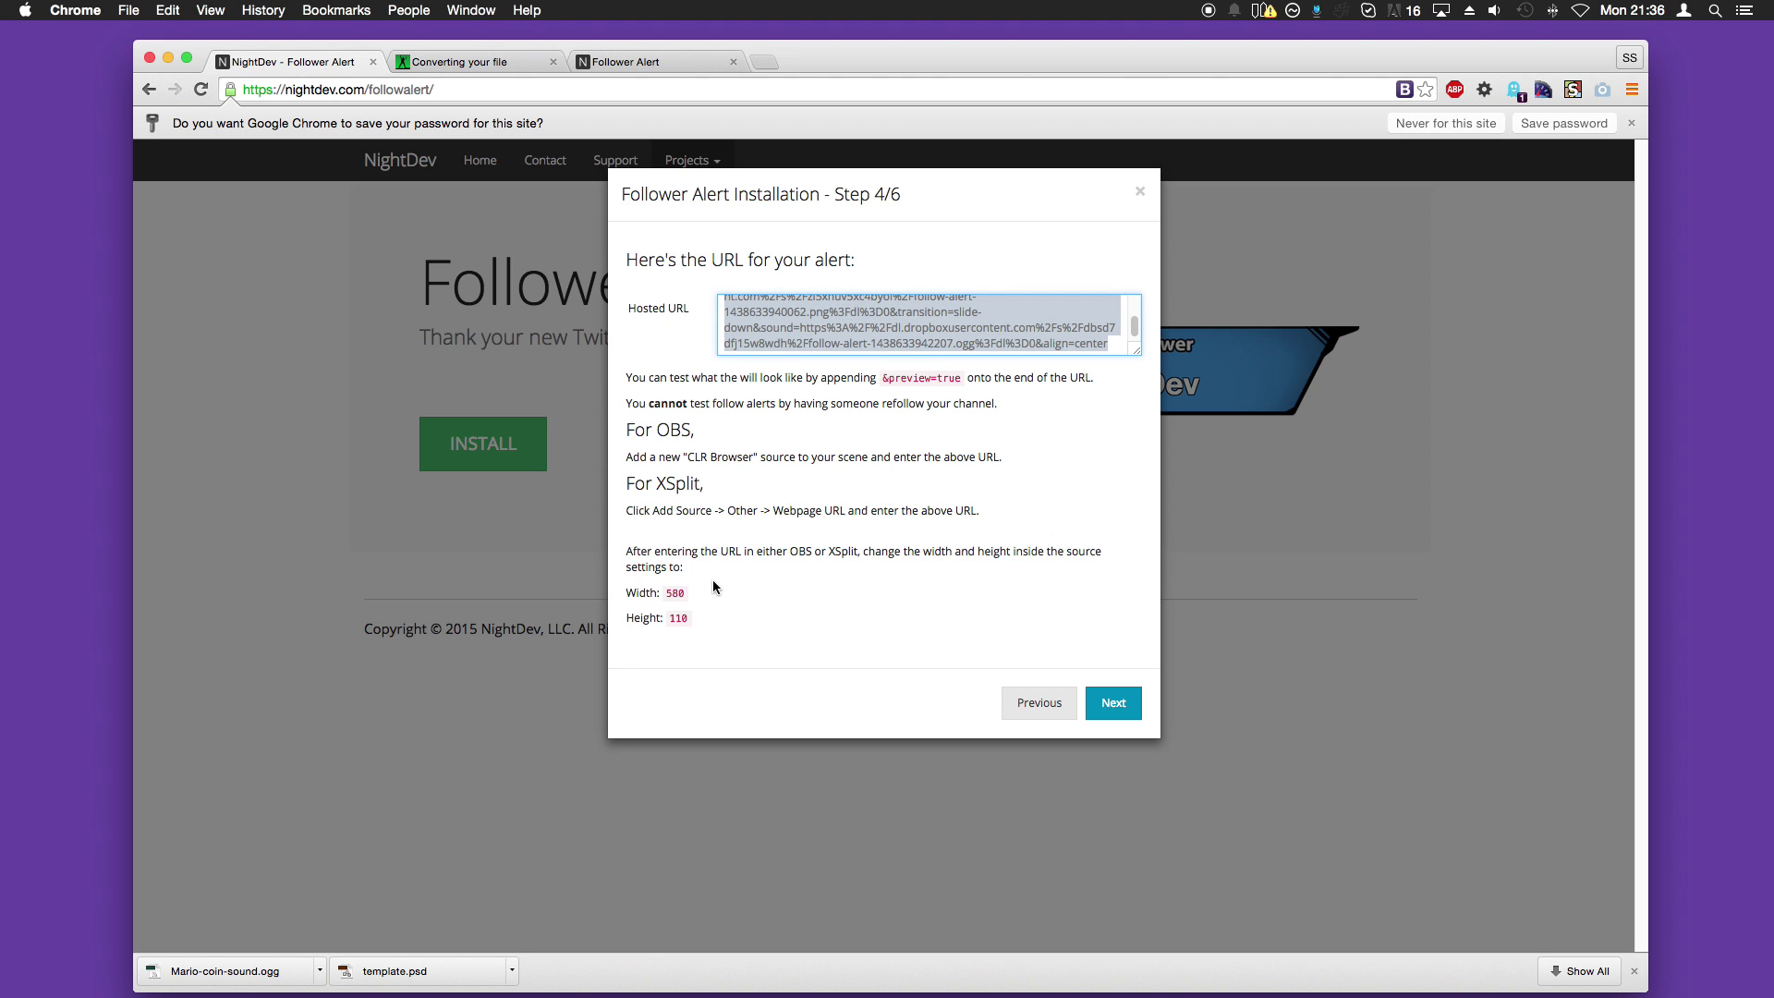
{"action": "key", "text": "super+Tab"}
{"action": "key", "text": "BackSpace"}
{"action": "key", "text": "BackSpace"}
{"action": "key", "text": "BackSpace"}
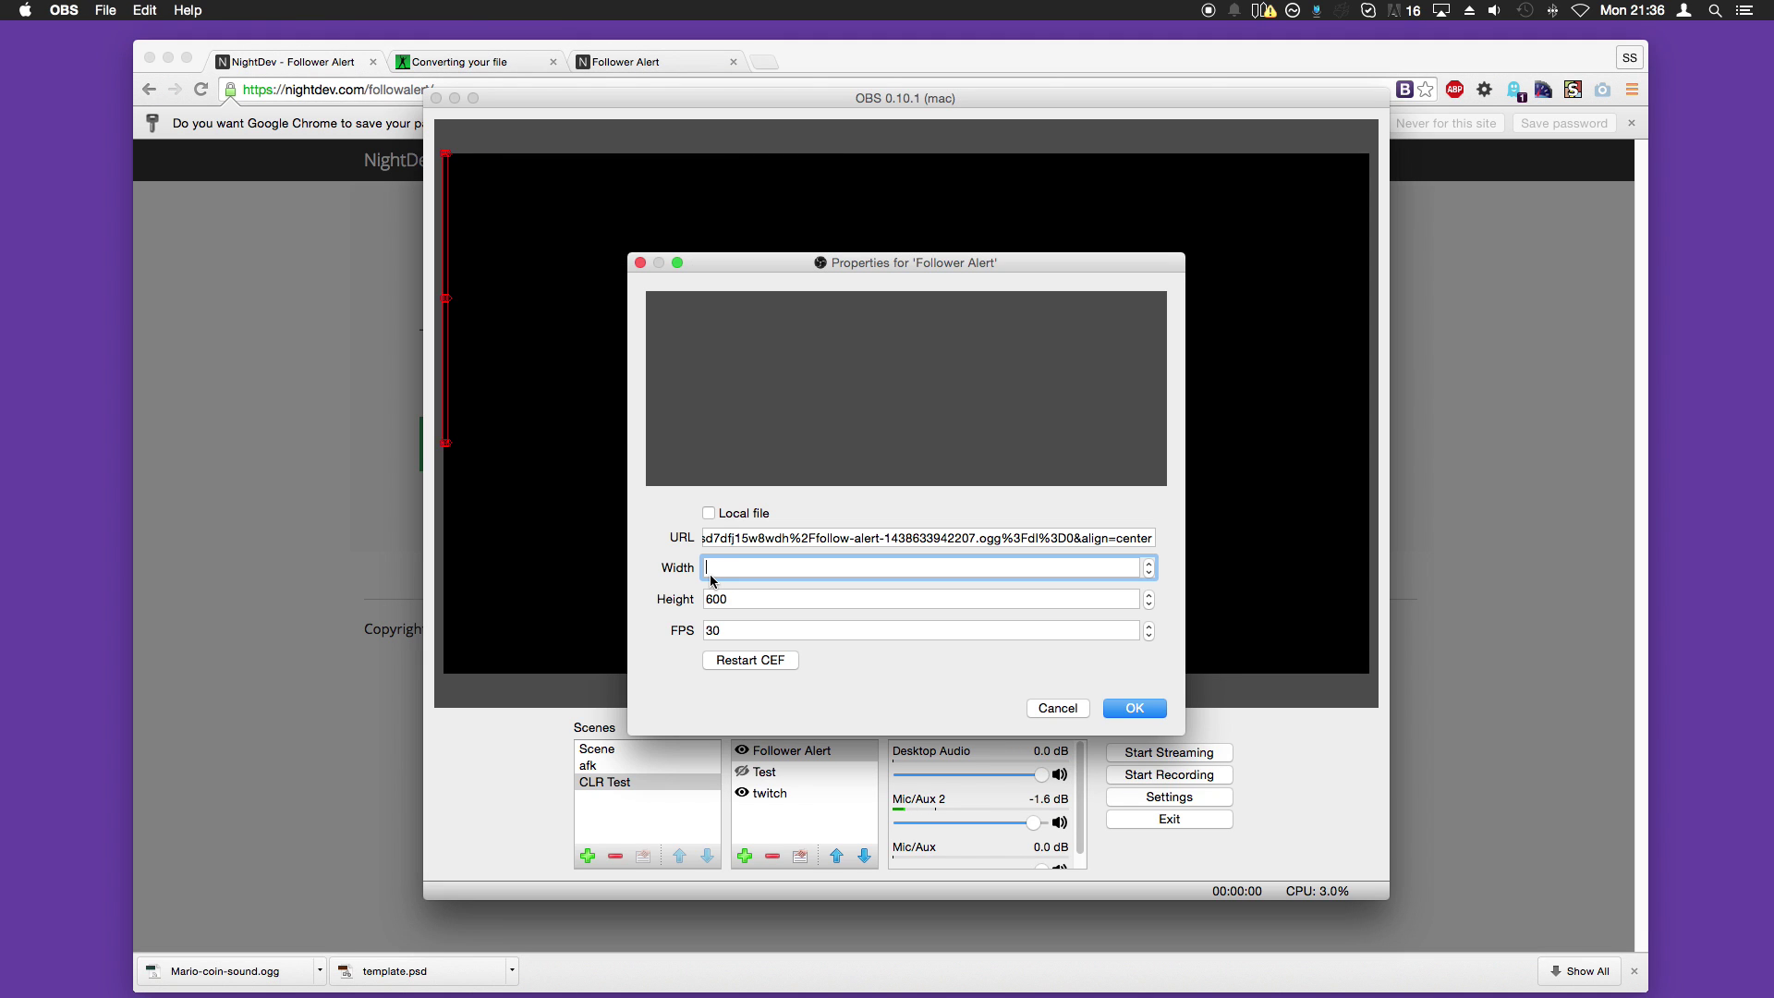
{"action": "type", "text": "580"}
{"action": "key", "text": "Tab"}
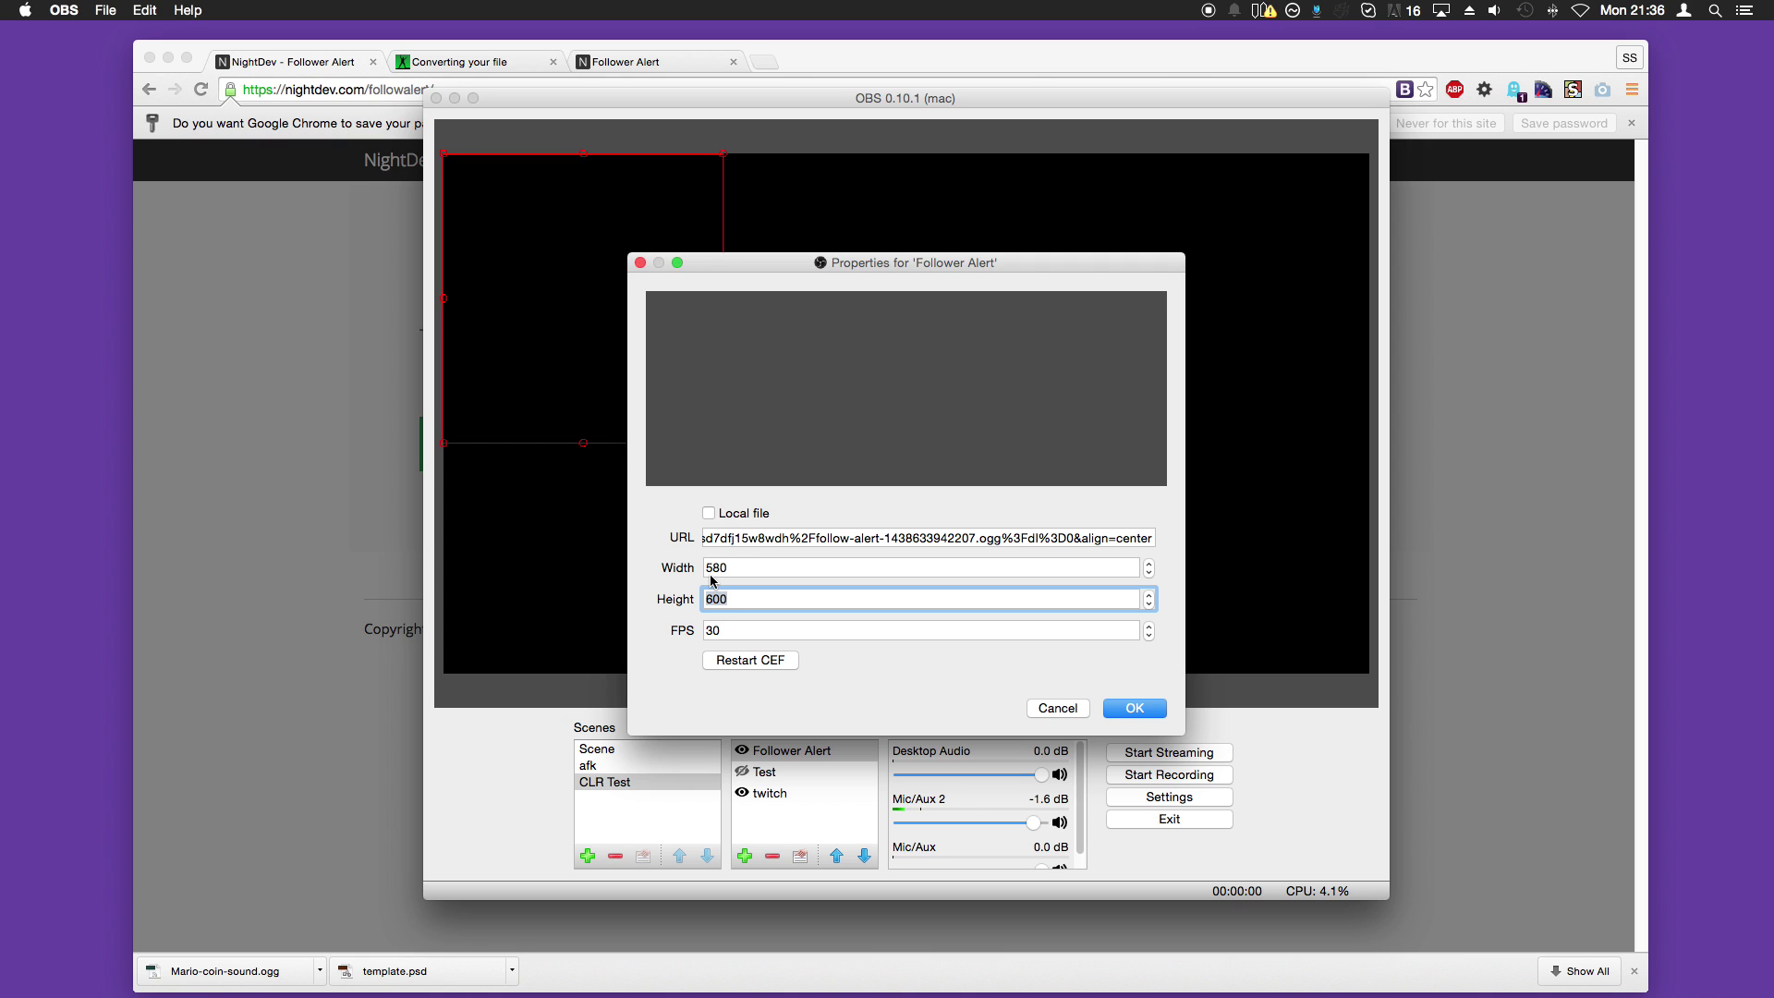
{"action": "type", "text": "110"}
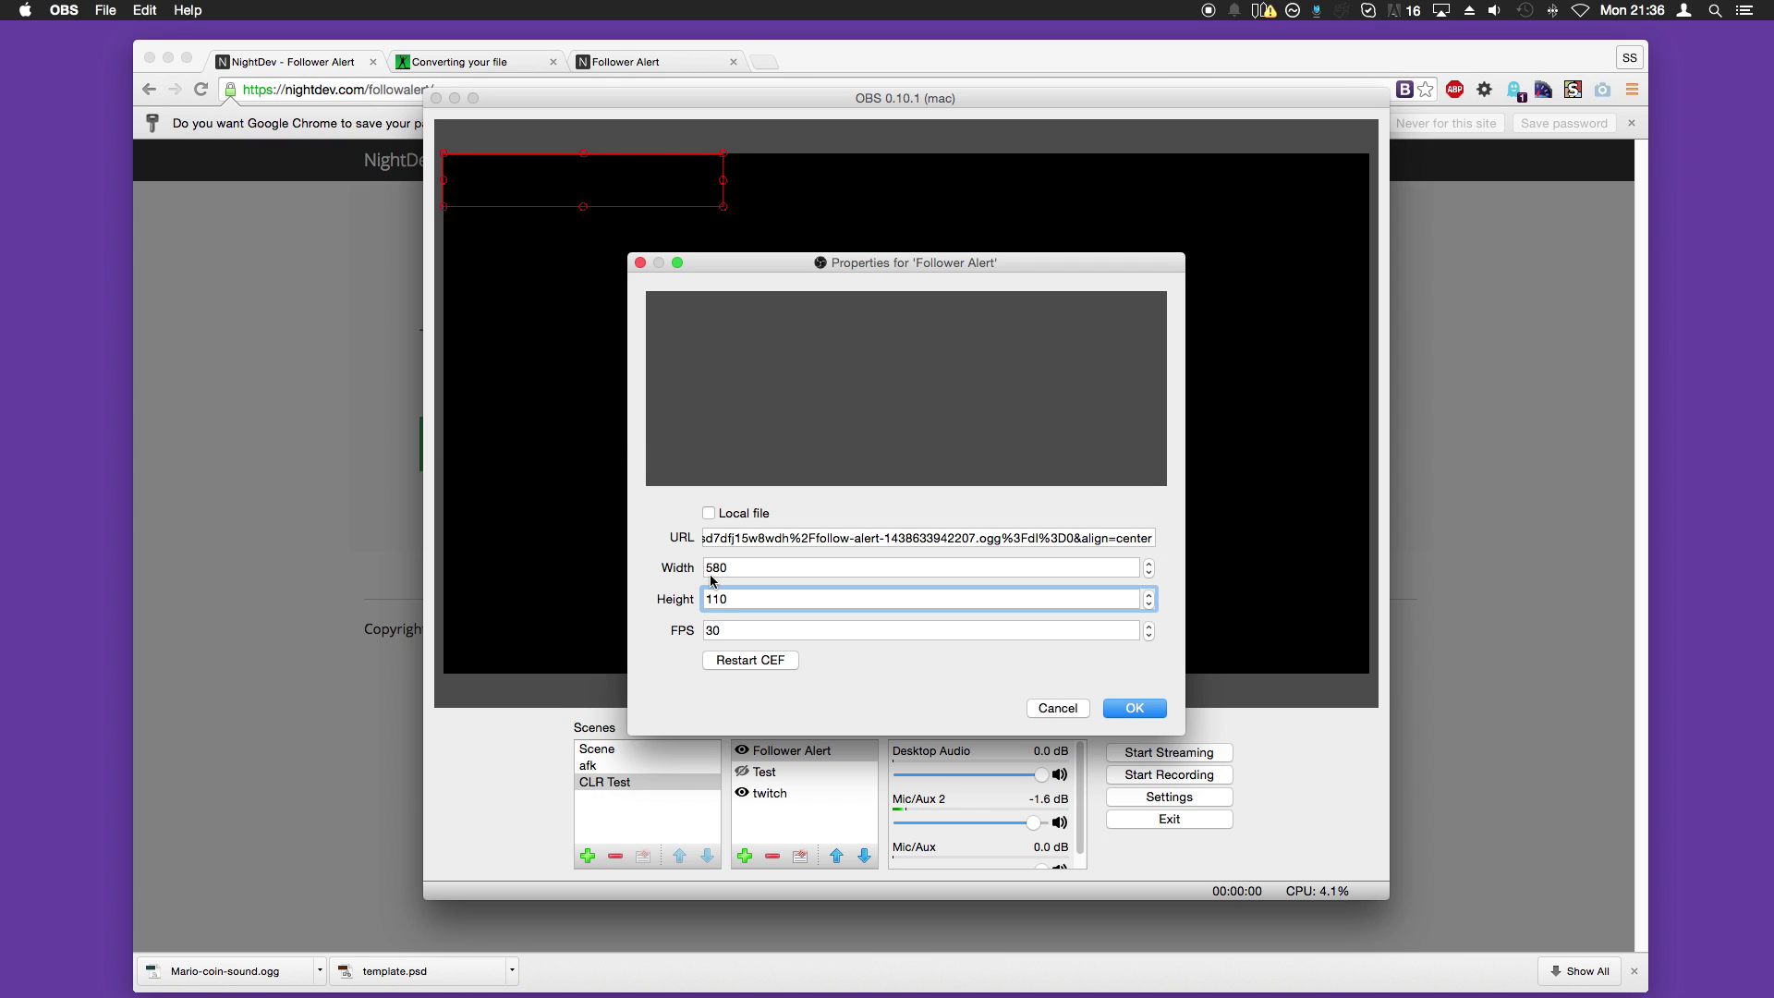
{"action": "left_click", "coordinate": [1135, 711]}
{"action": "left_click", "coordinate": [1134, 711]}
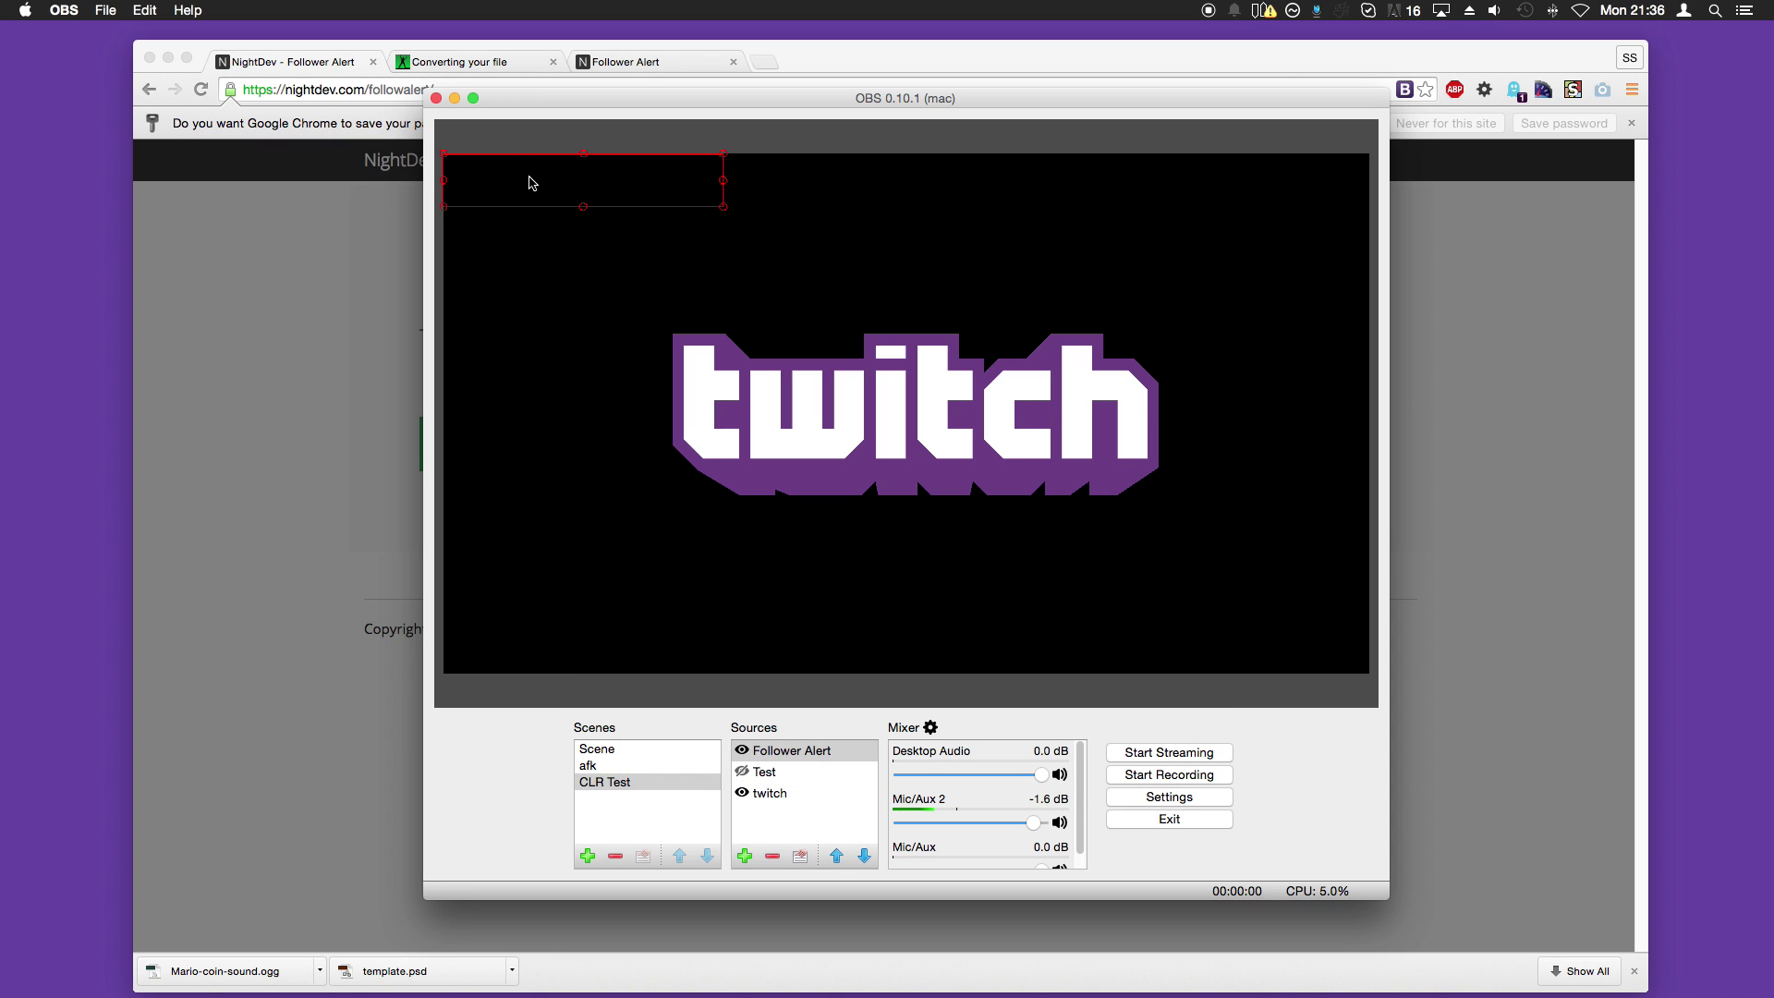
{"action": "left_click_drag", "start_coordinate": [529, 182], "coordinate": [855, 185]}
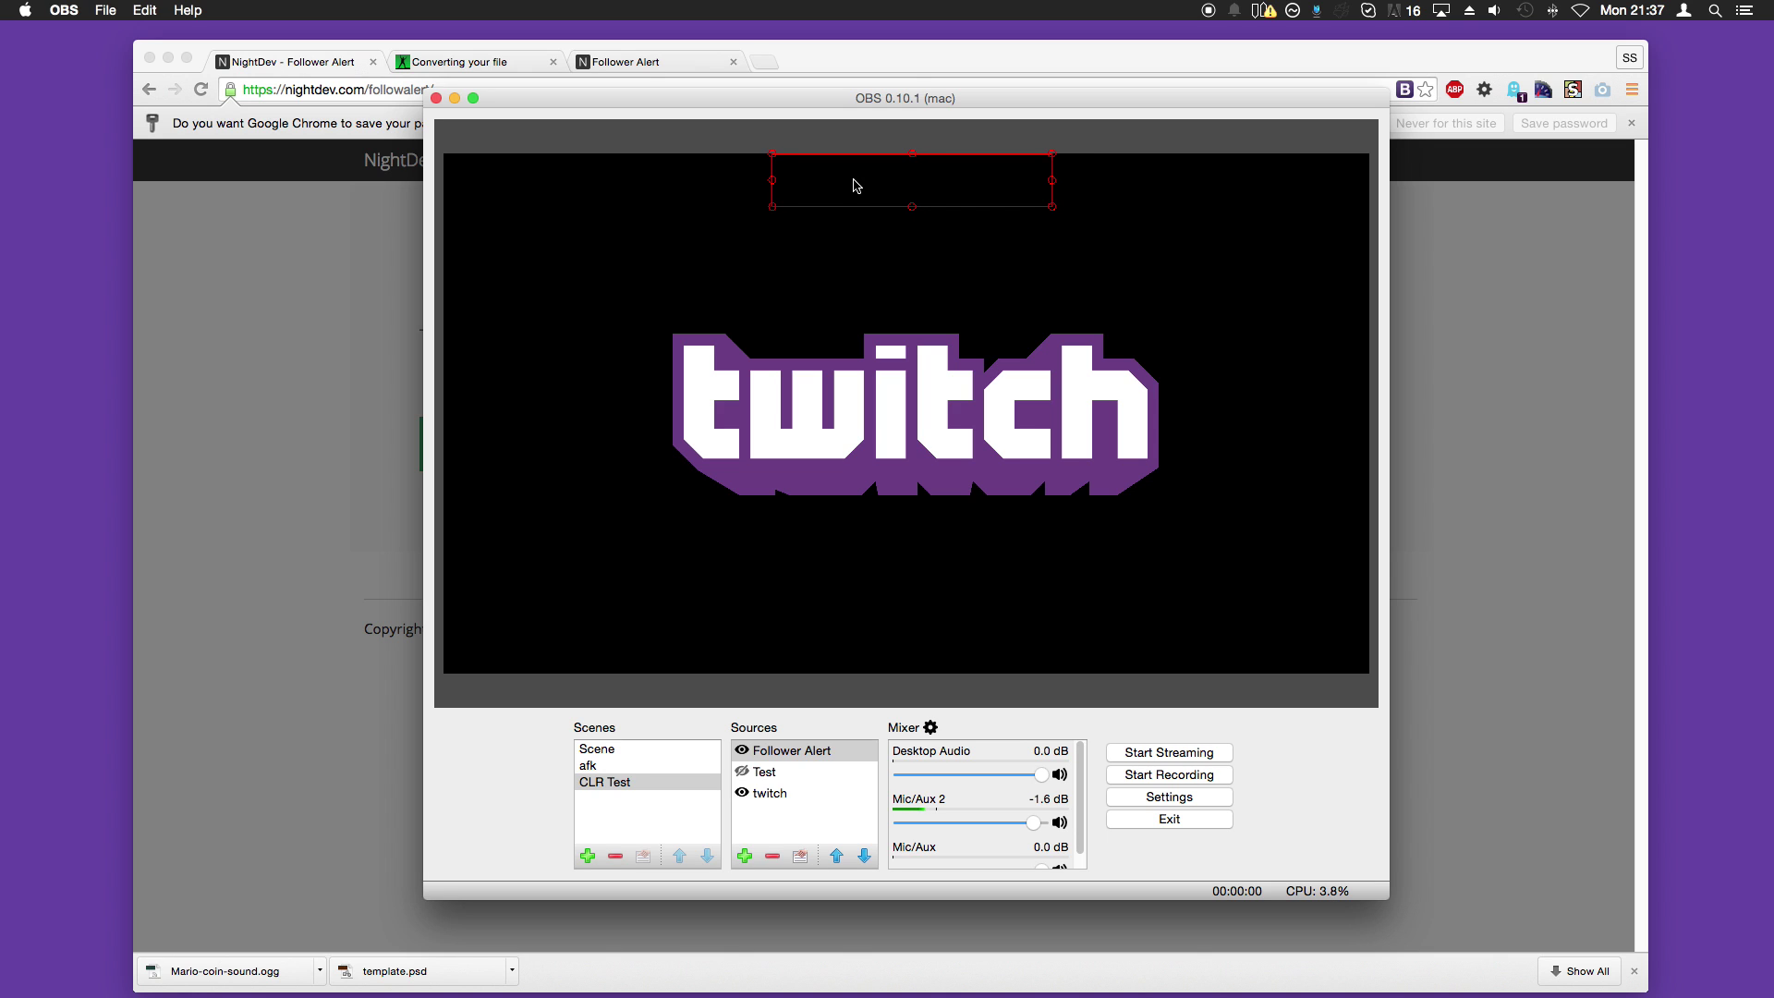
Step: Append &preview=true to the end of the Follower Alert source URL
{"action": "double_click", "coordinate": [818, 758]}
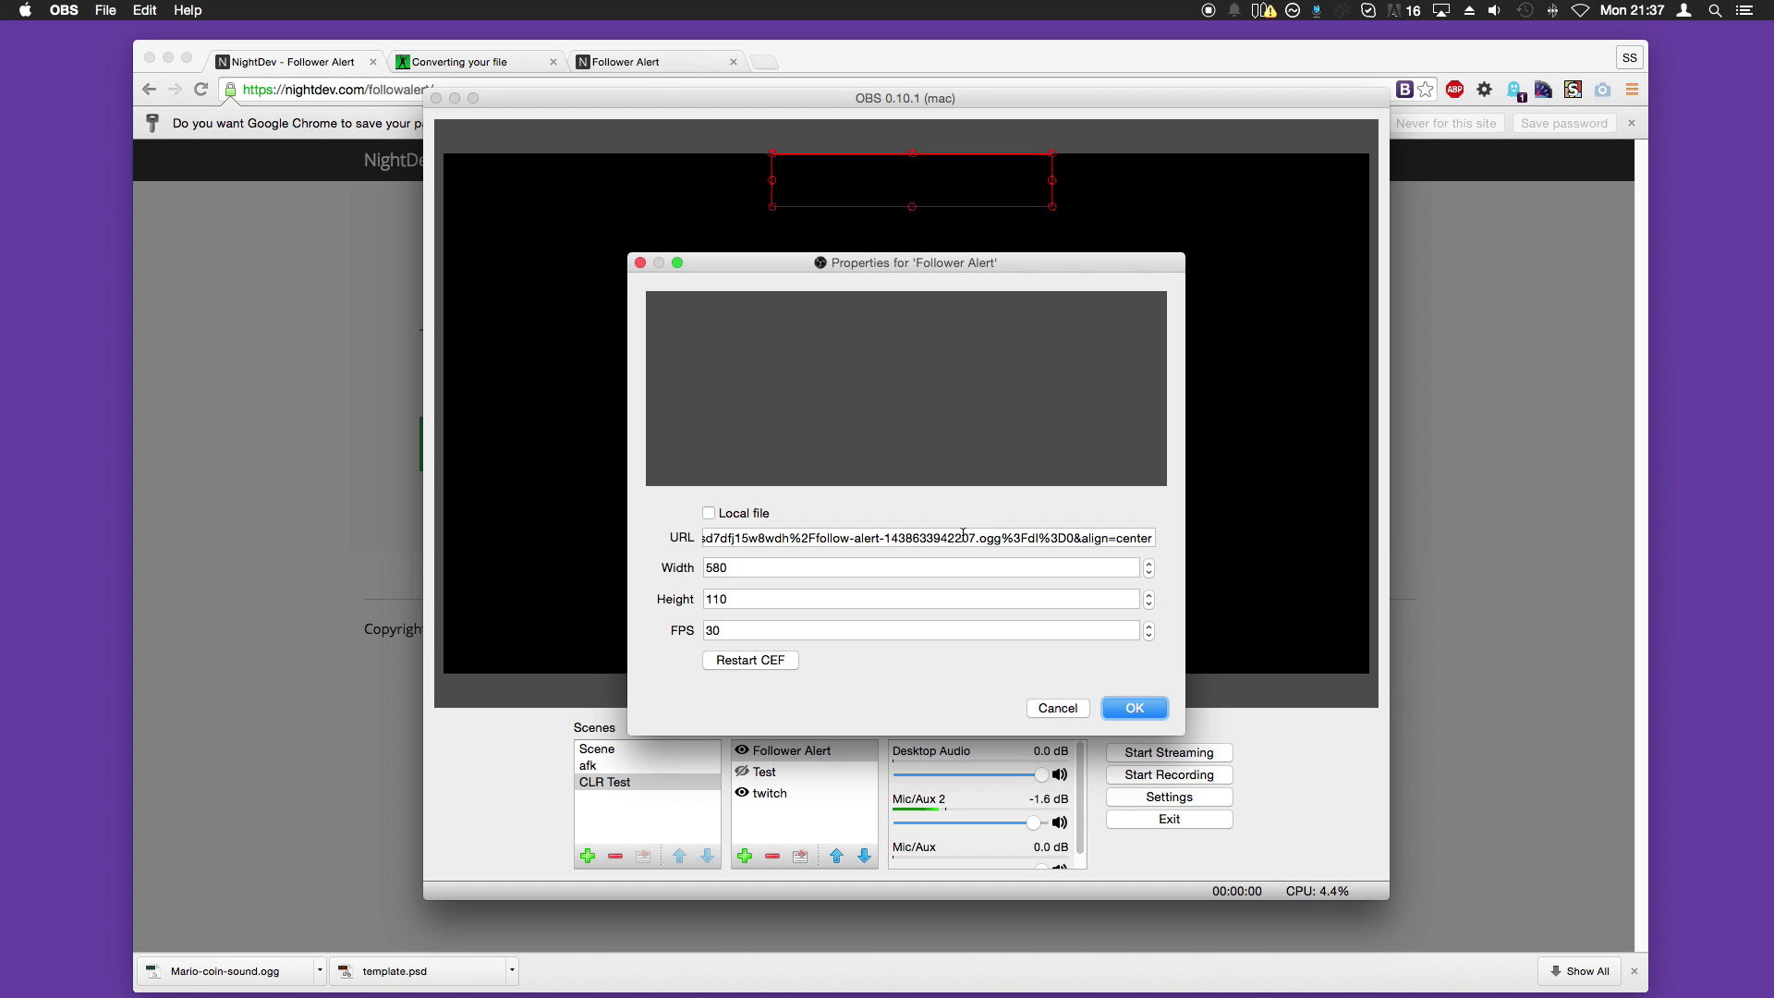
{"action": "left_click_drag", "start_coordinate": [963, 534], "coordinate": [1294, 539]}
{"action": "key", "text": "Right"}
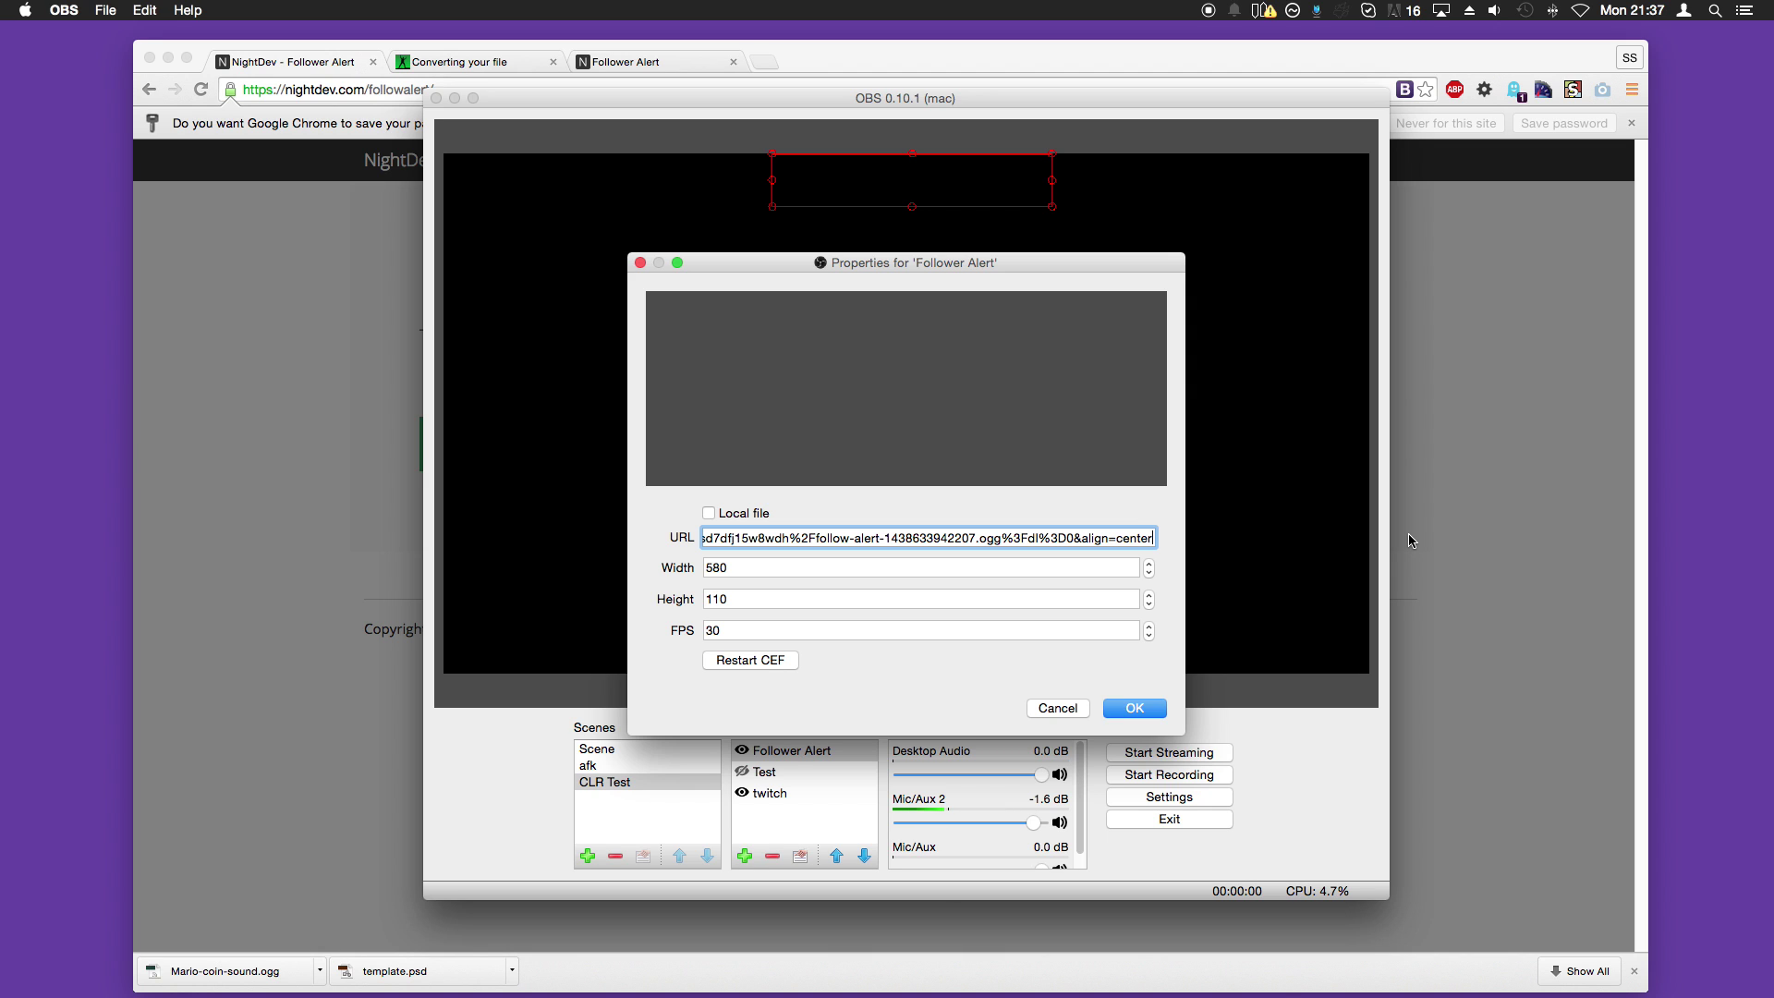
{"action": "type", "text": "&"}
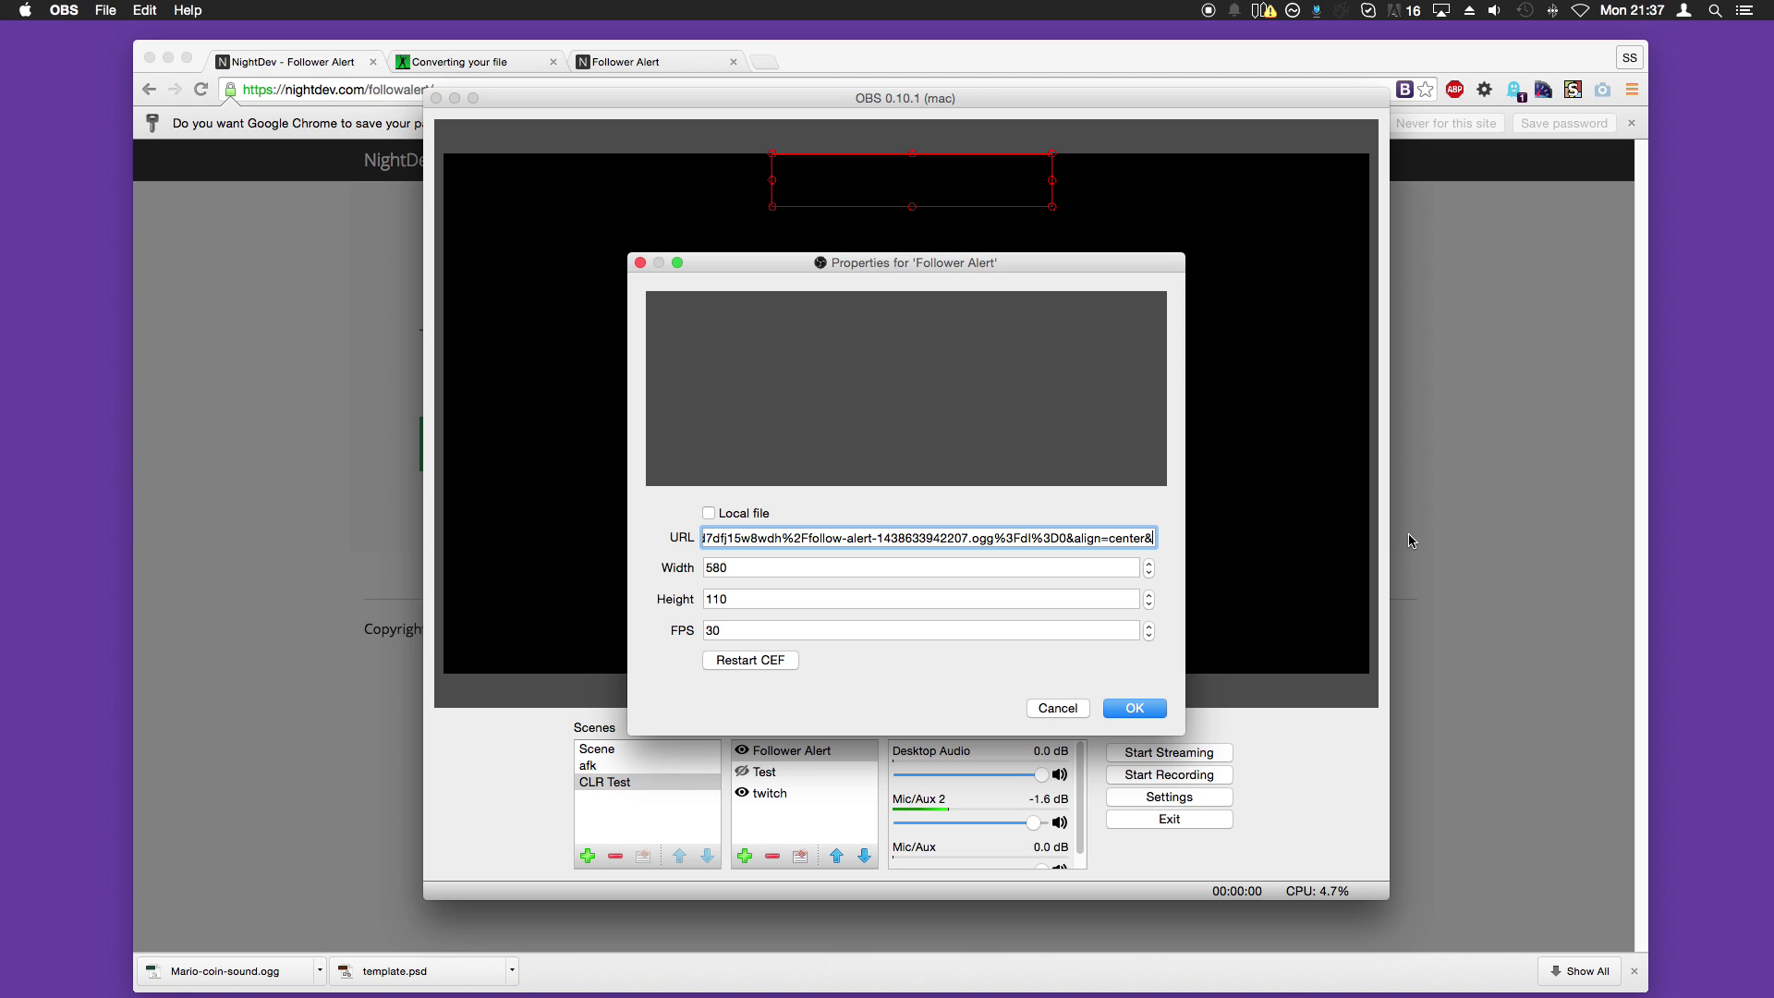
{"action": "type", "text": "pre"}
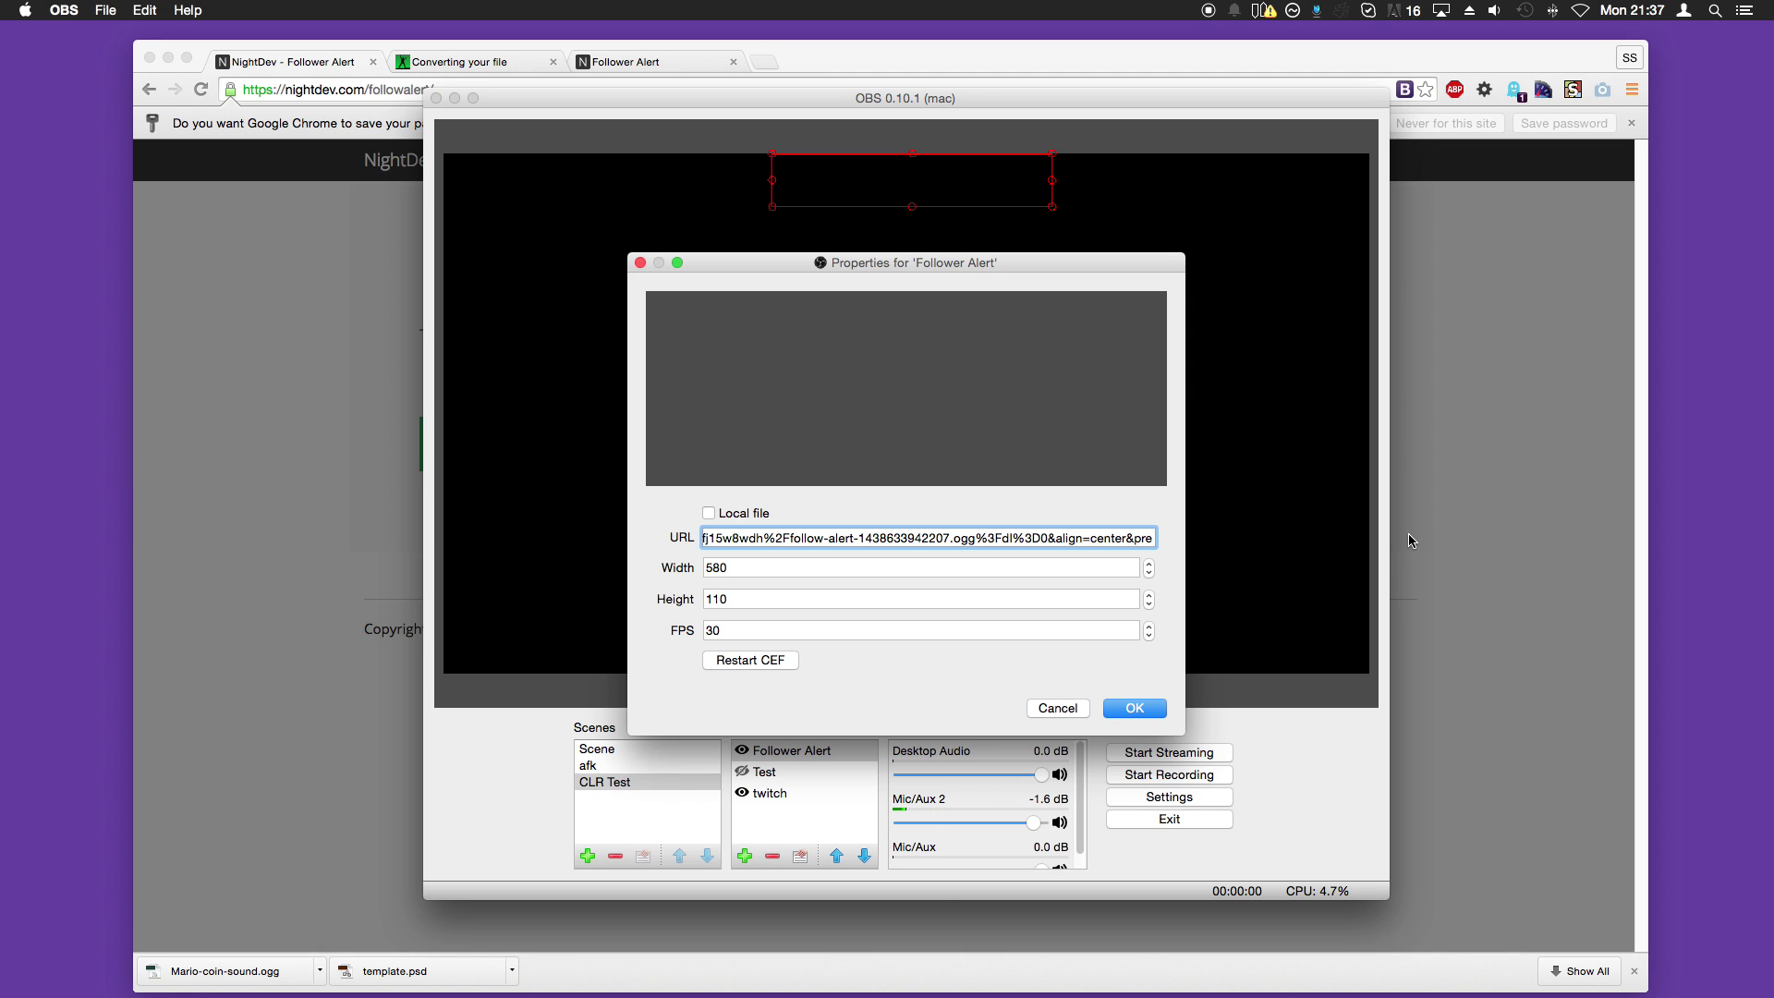
{"action": "type", "text": "view"}
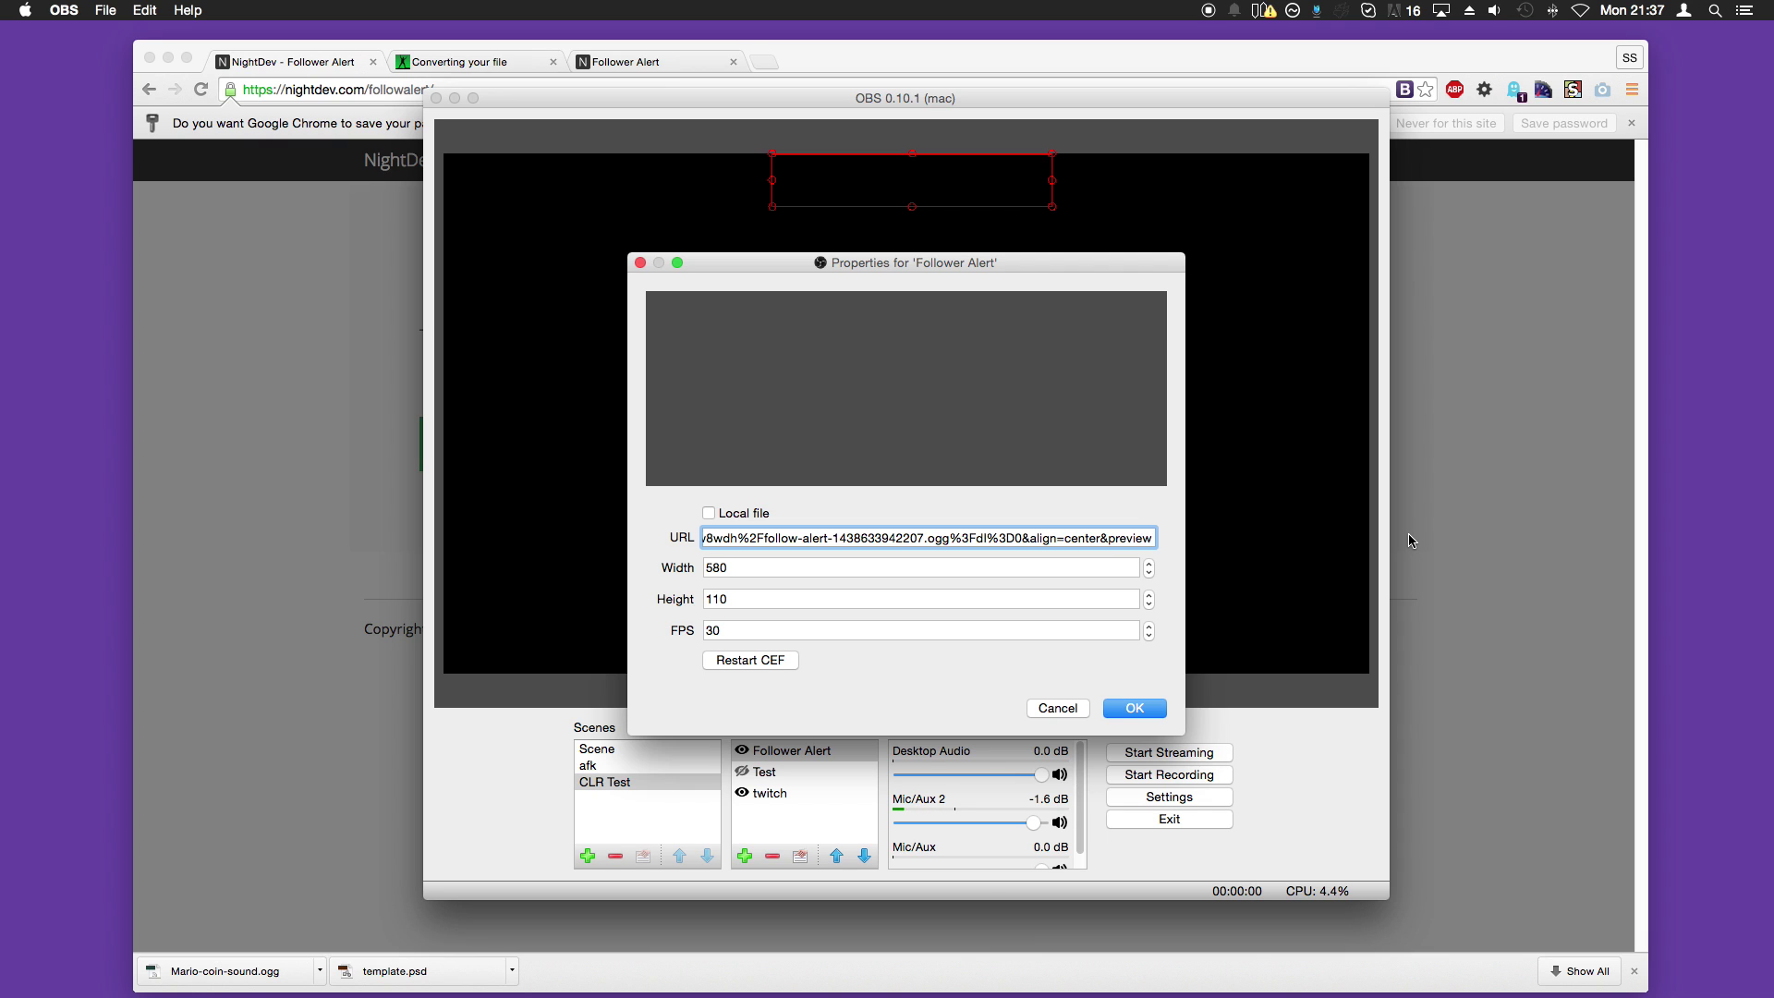
{"action": "type", "text": "=tr"}
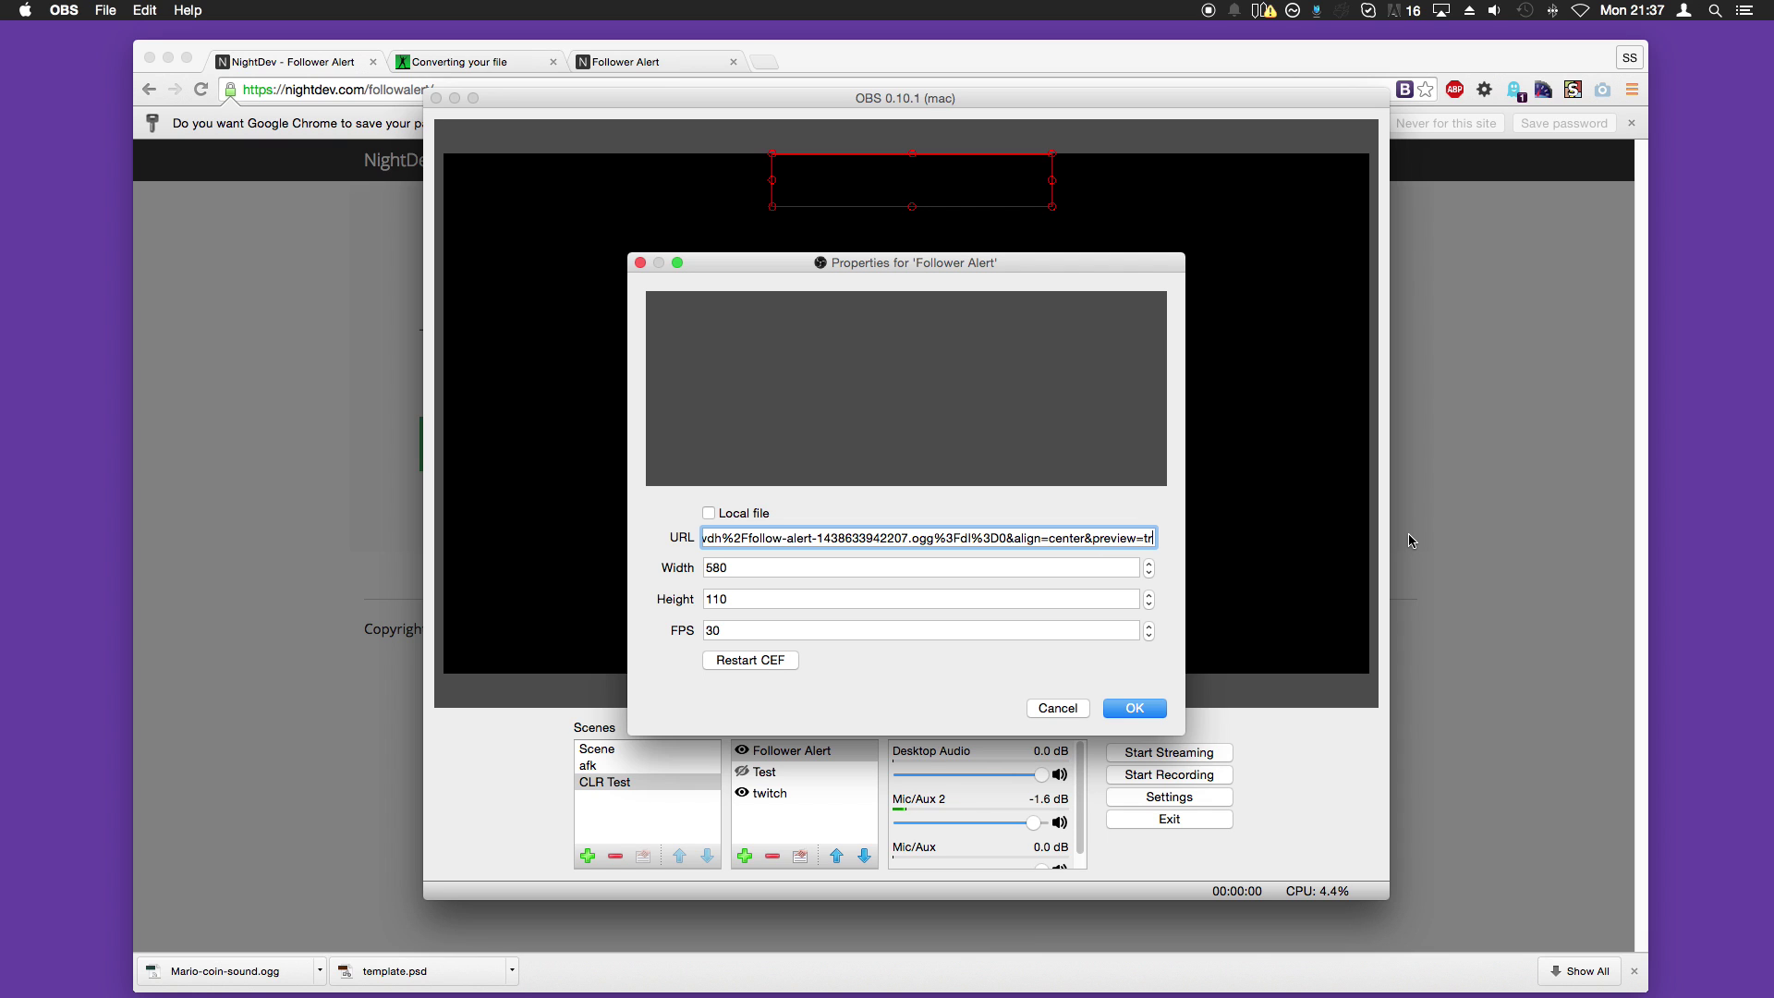
{"action": "type", "text": "ue"}
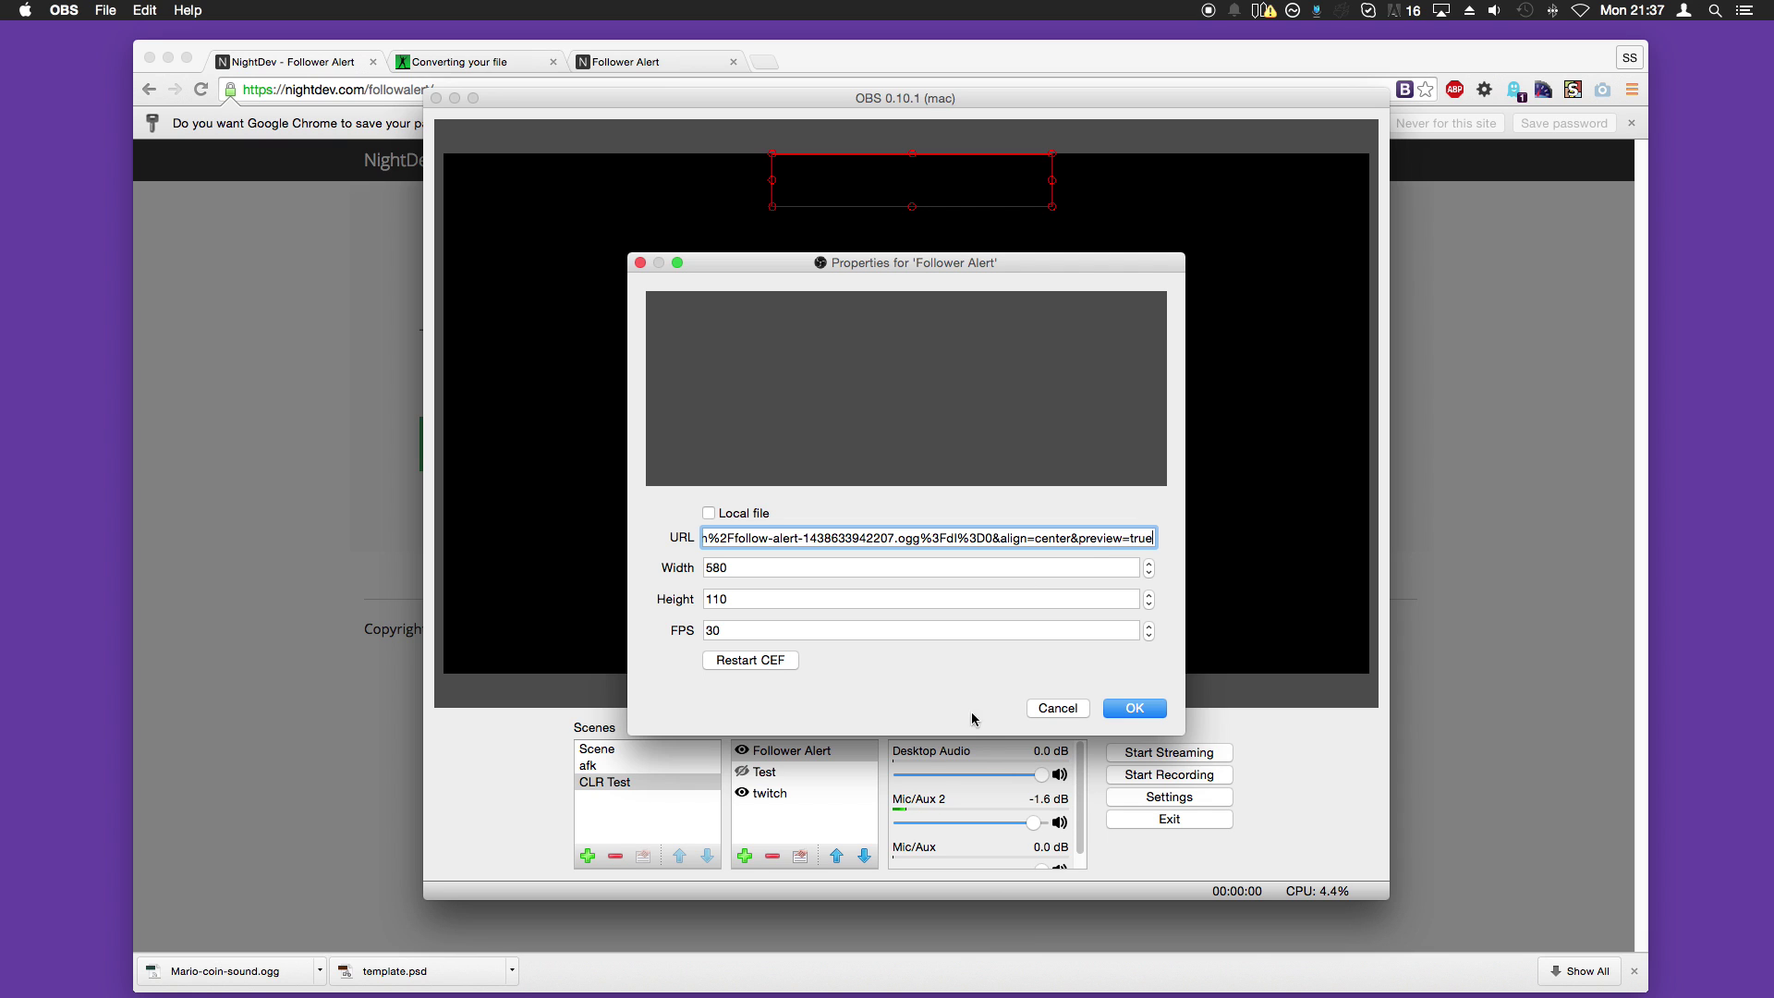
Step: Apply the preview URL, then reload the Follower Alert source with Restart CEF
{"action": "left_click", "coordinate": [1142, 709]}
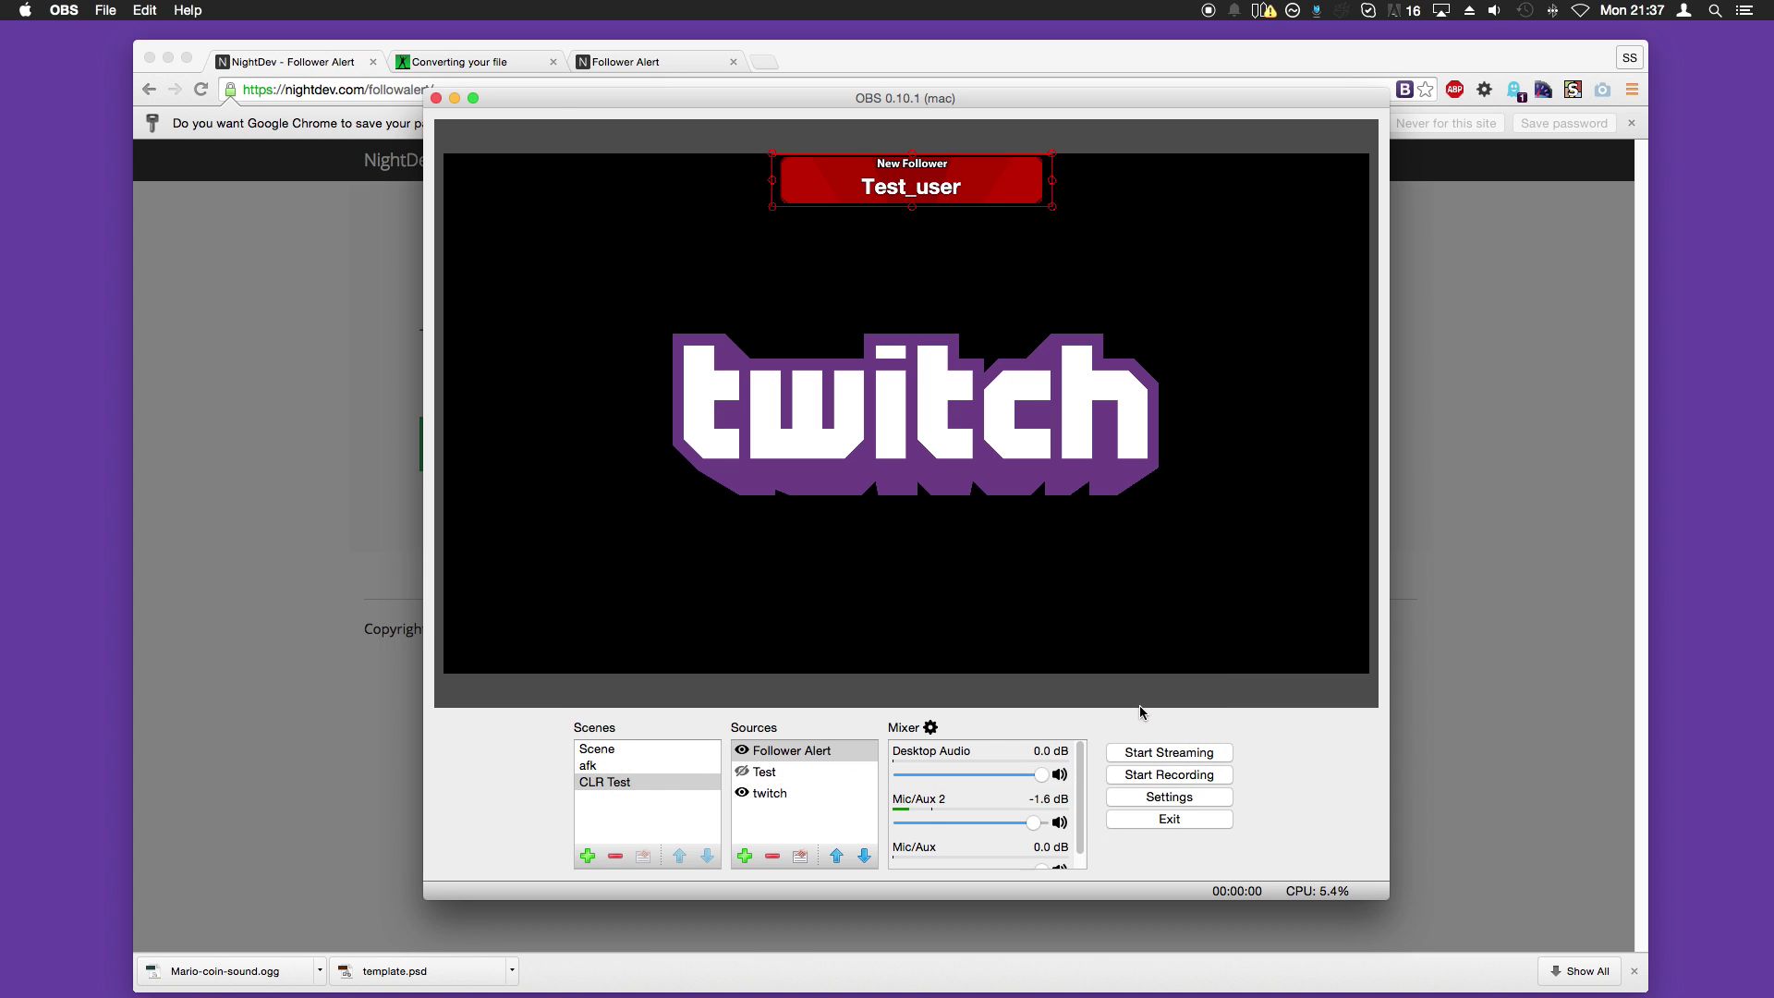
{"action": "left_click", "coordinate": [1166, 599]}
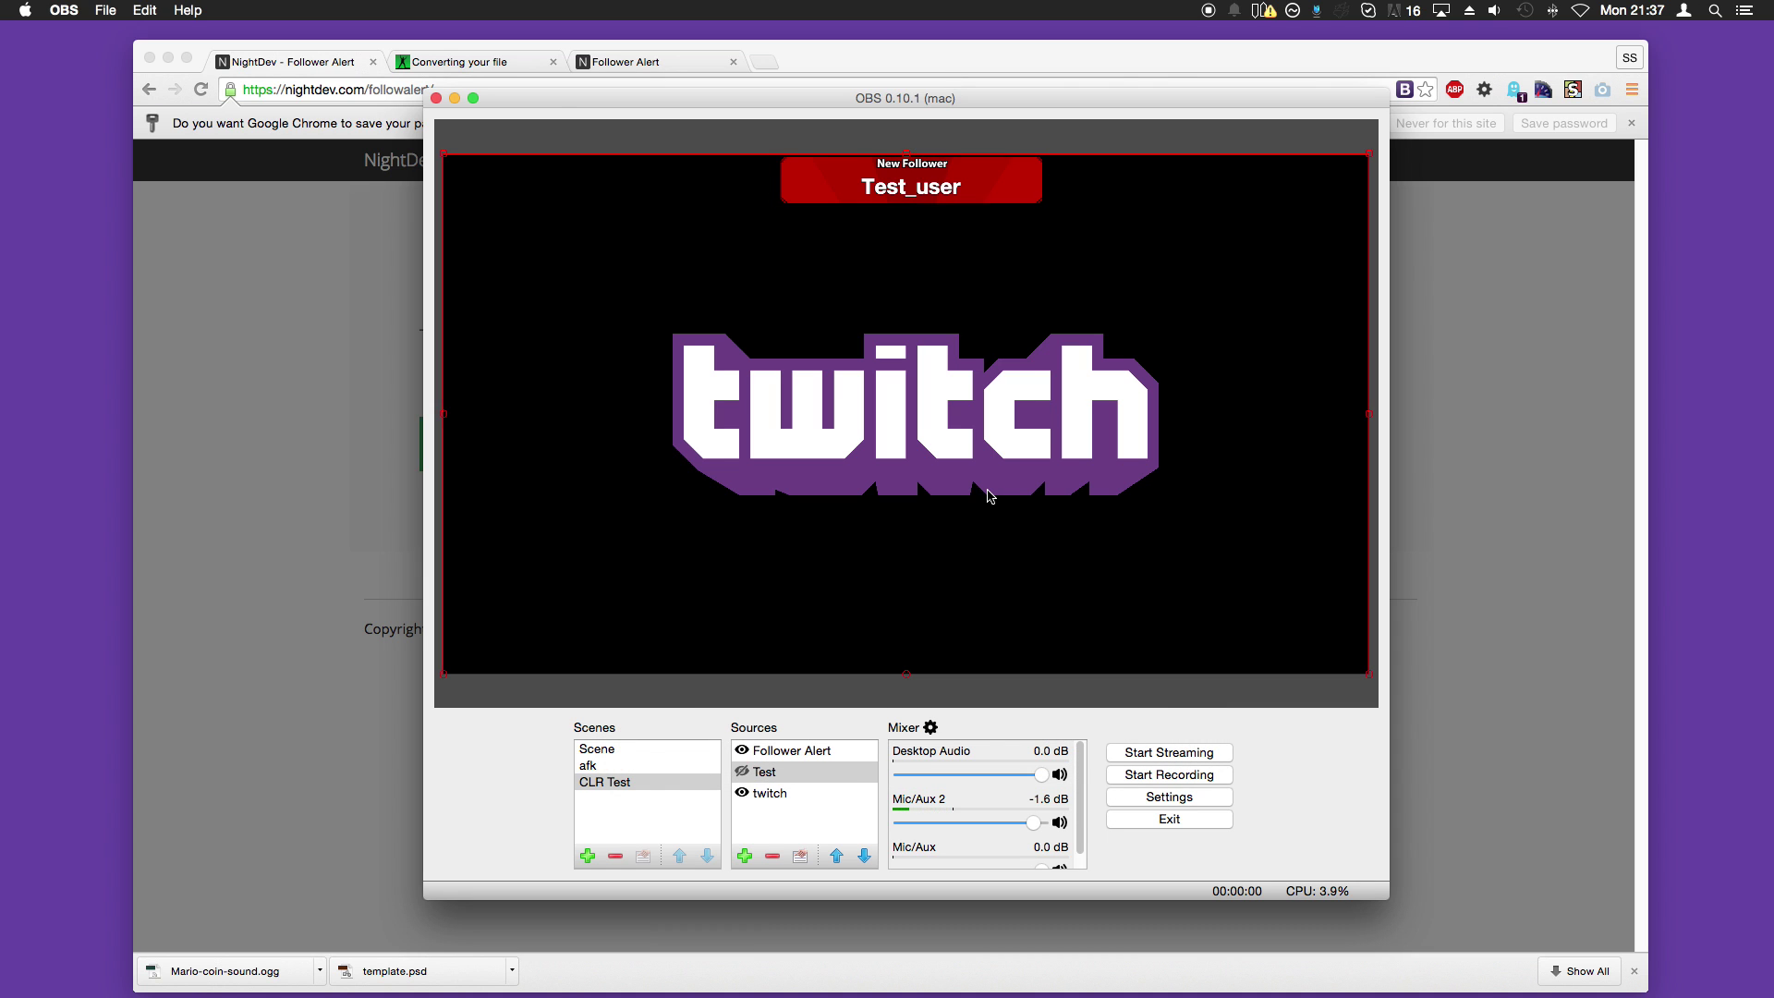
{"action": "left_click", "coordinate": [778, 751]}
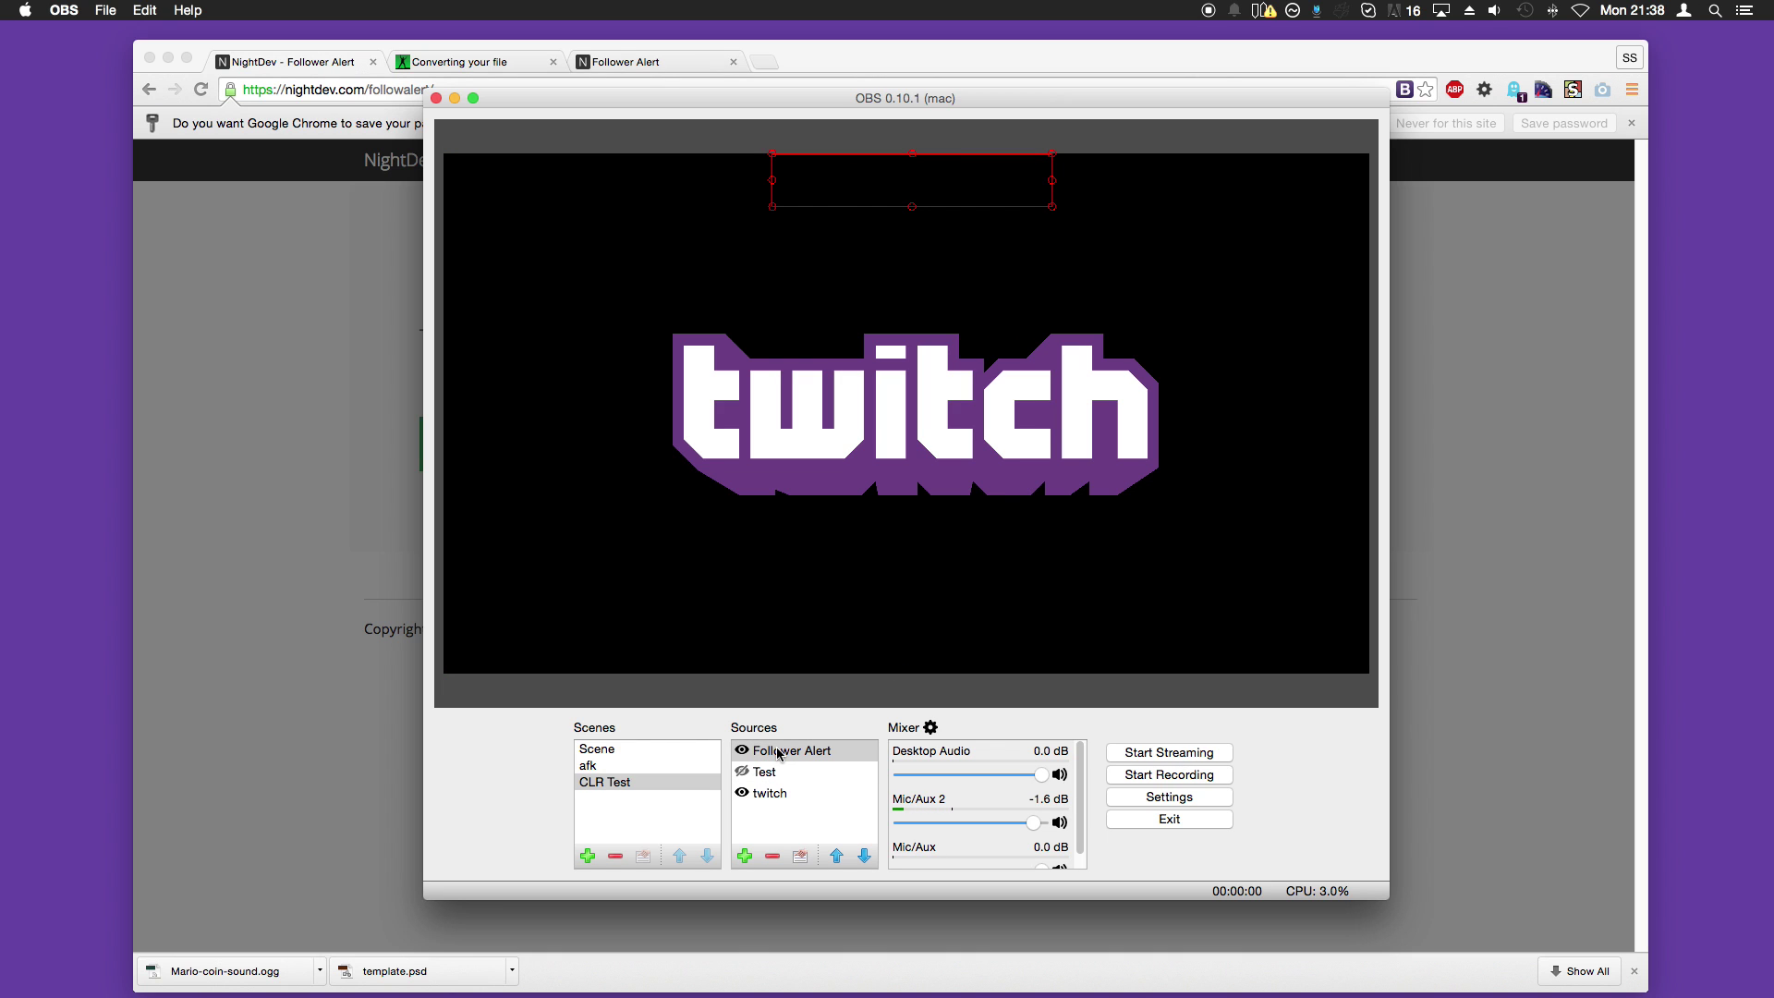
{"action": "double_click", "coordinate": [778, 751]}
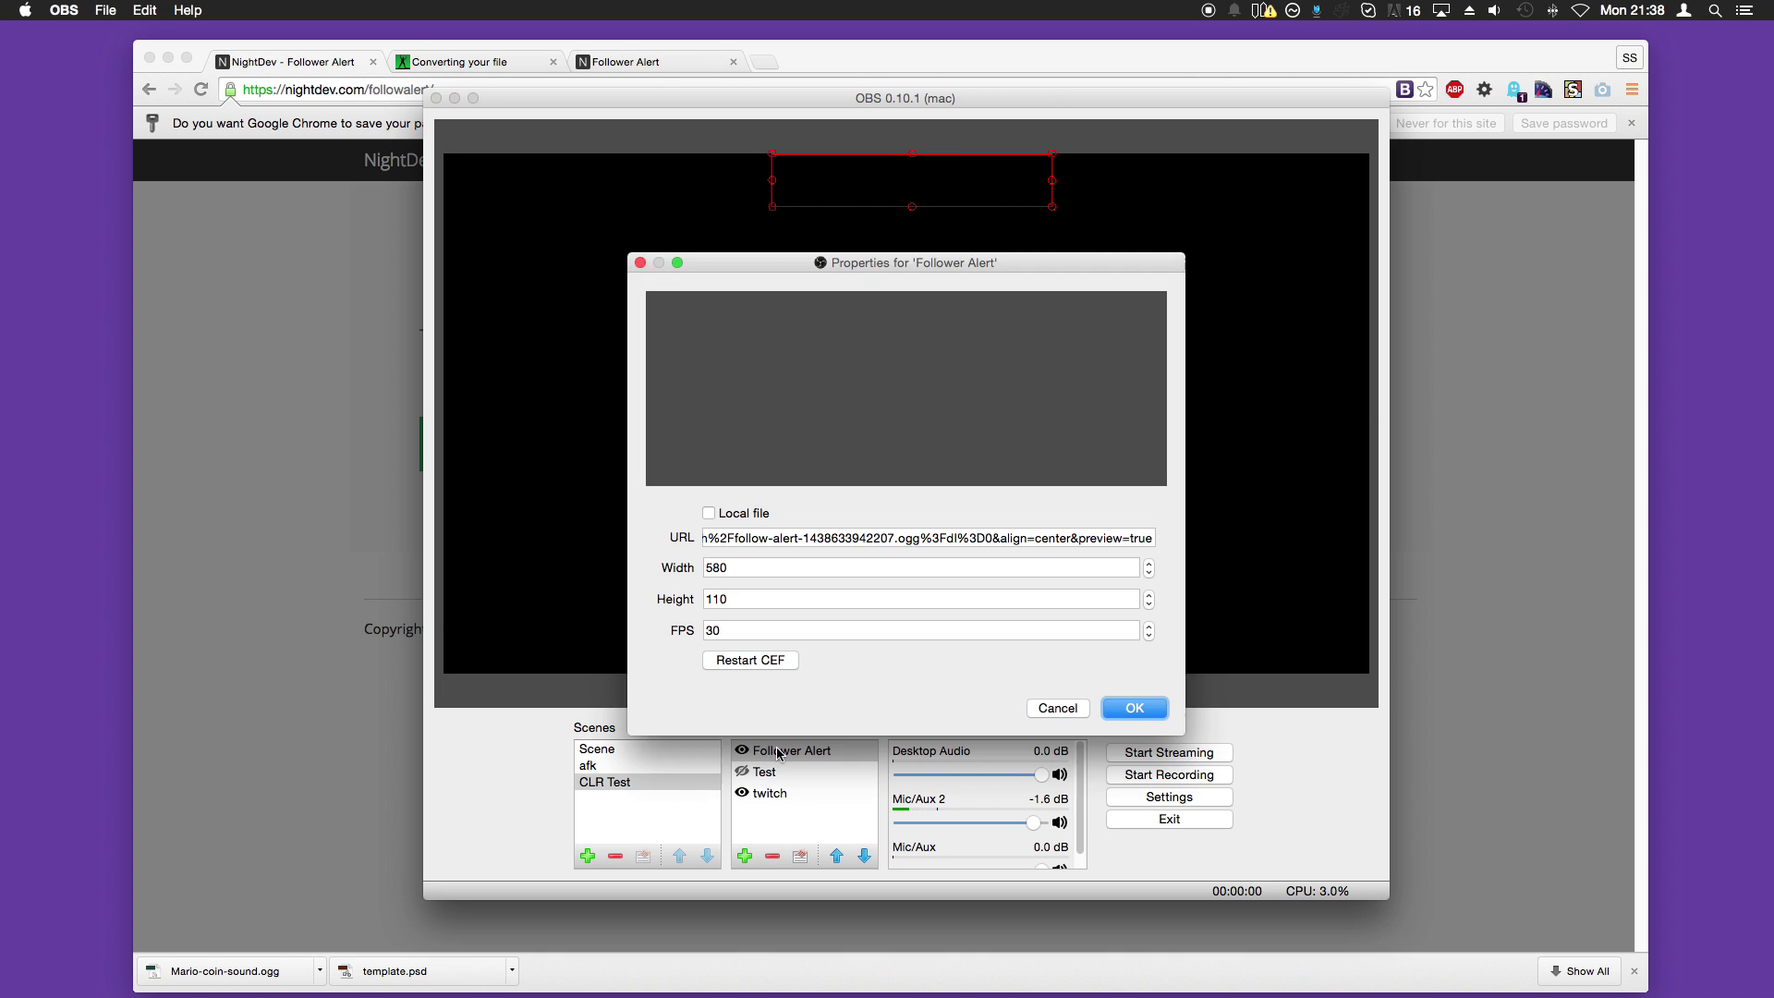
{"action": "left_click_drag", "start_coordinate": [895, 270], "coordinate": [915, 349]}
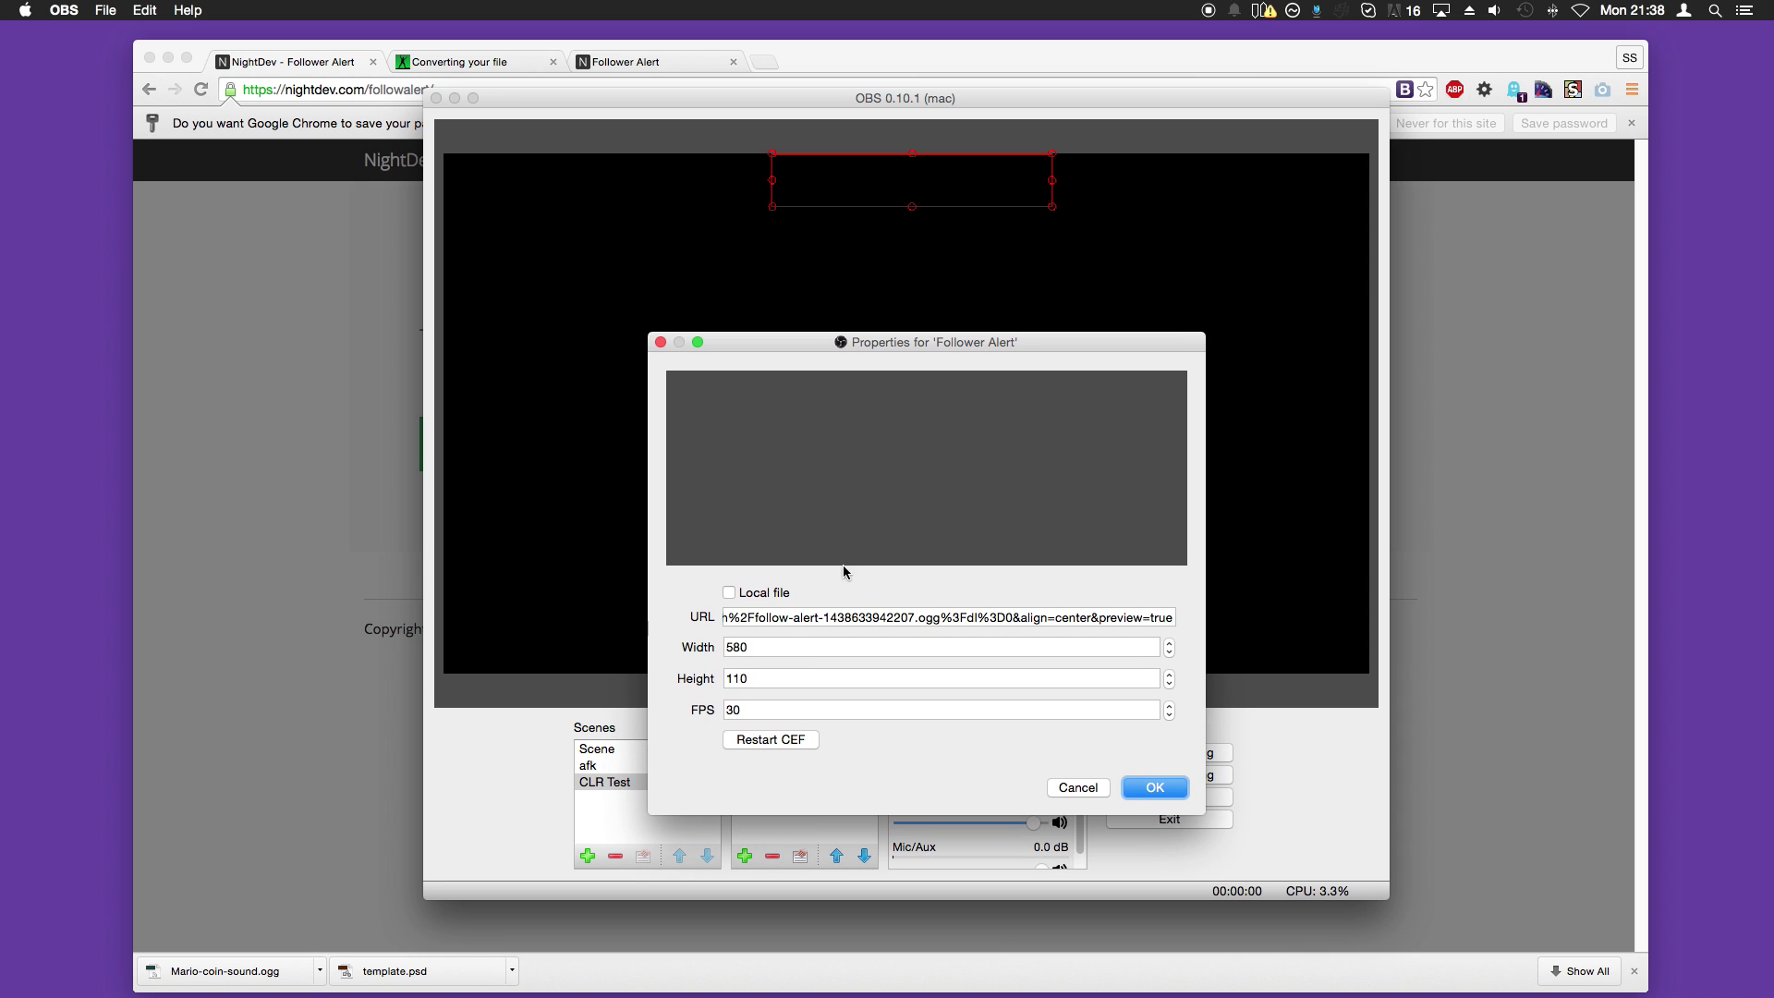
{"action": "left_click", "coordinate": [772, 739]}
{"action": "left_click", "coordinate": [1146, 787]}
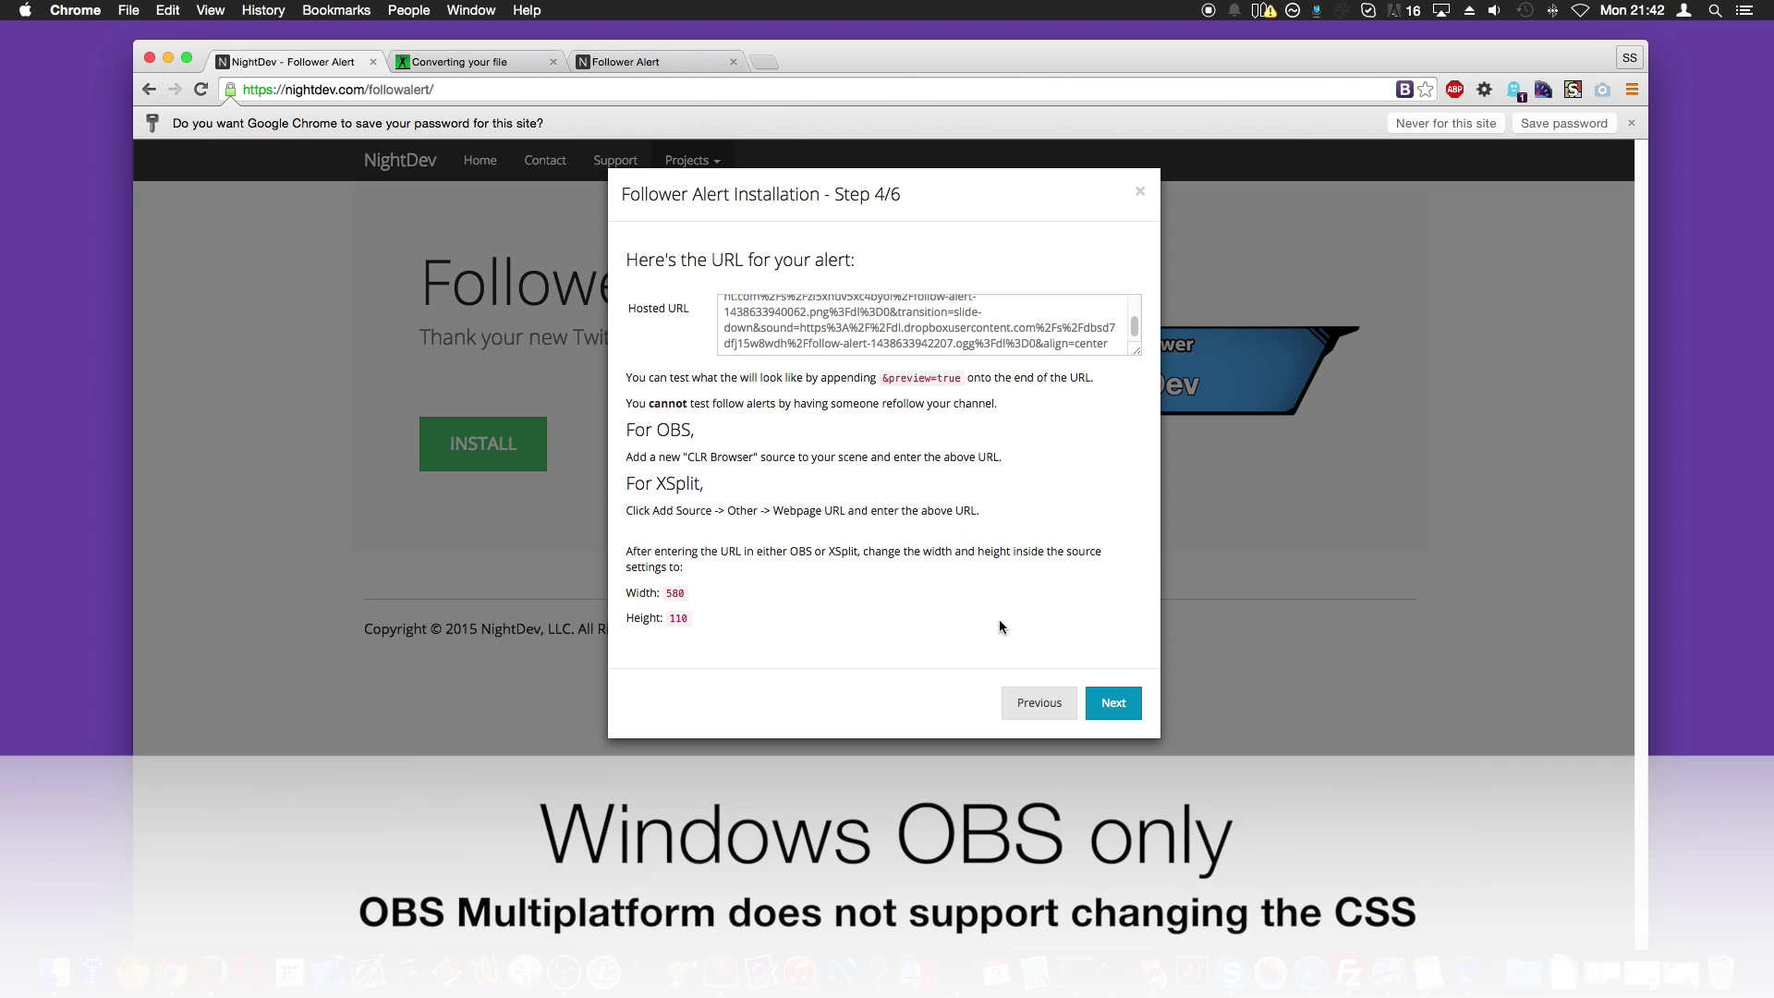
Step: Advance the installer from Step 4/6 past the CSS step to the final step
{"action": "left_click", "coordinate": [1113, 706]}
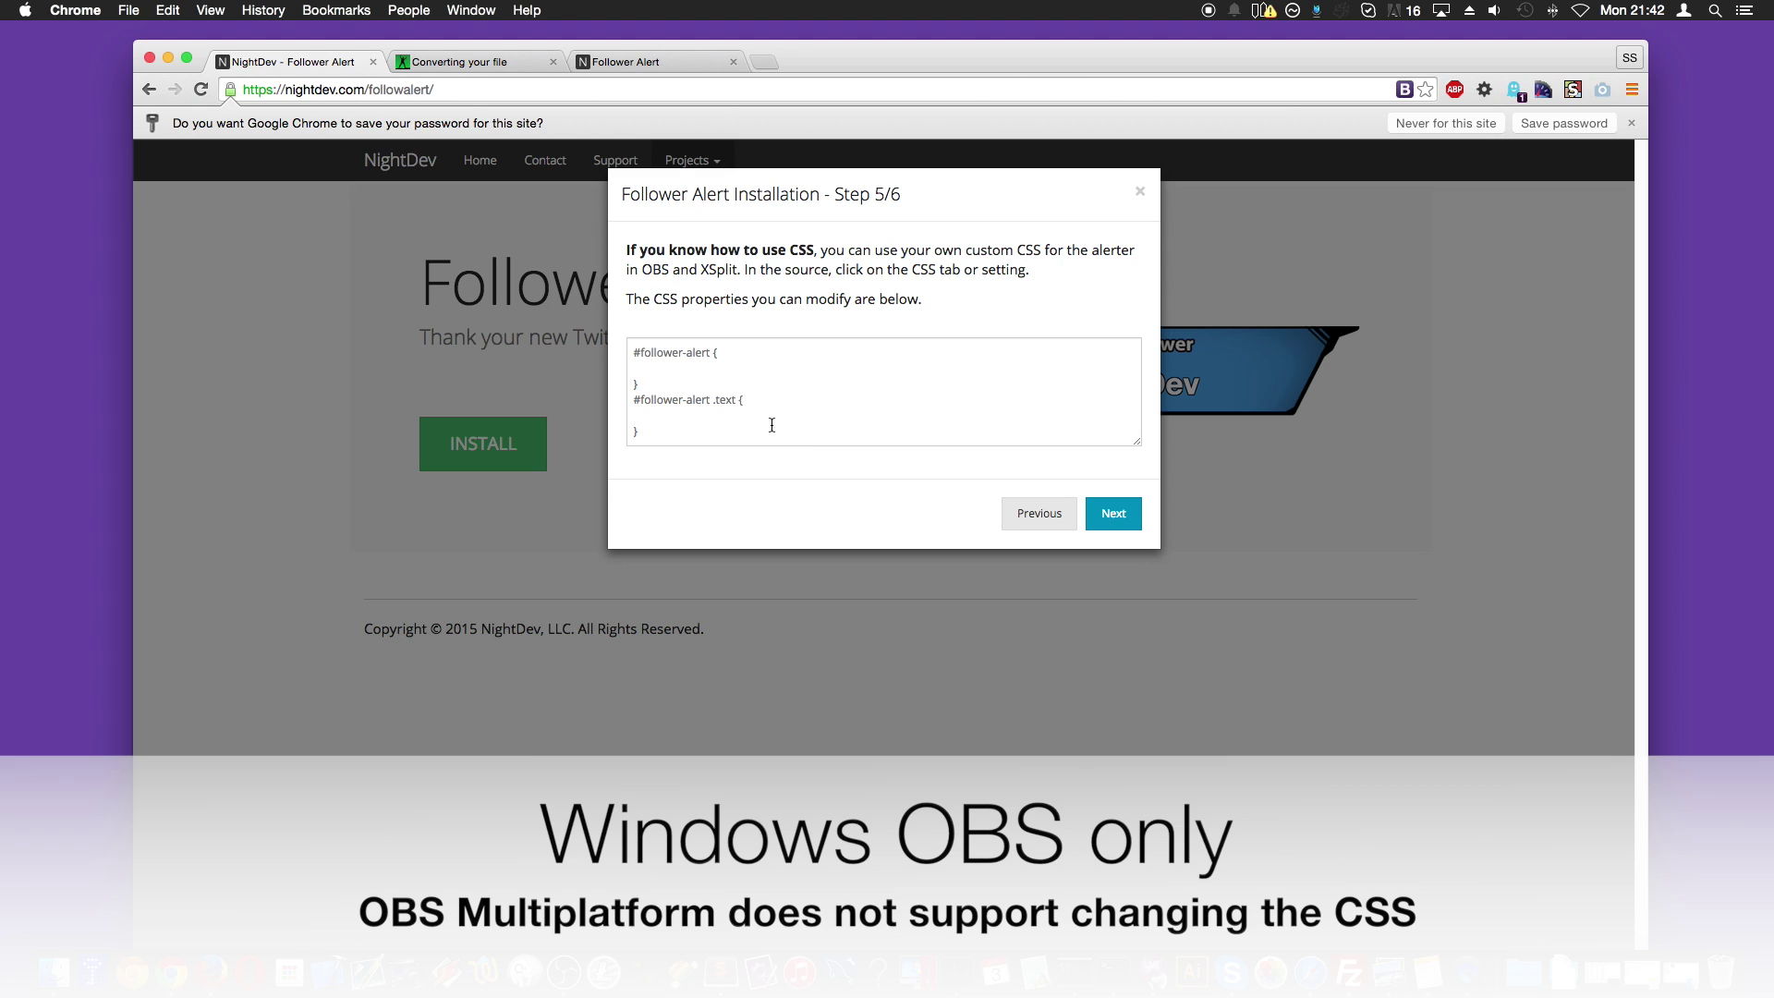
{"action": "left_click", "coordinate": [714, 369]}
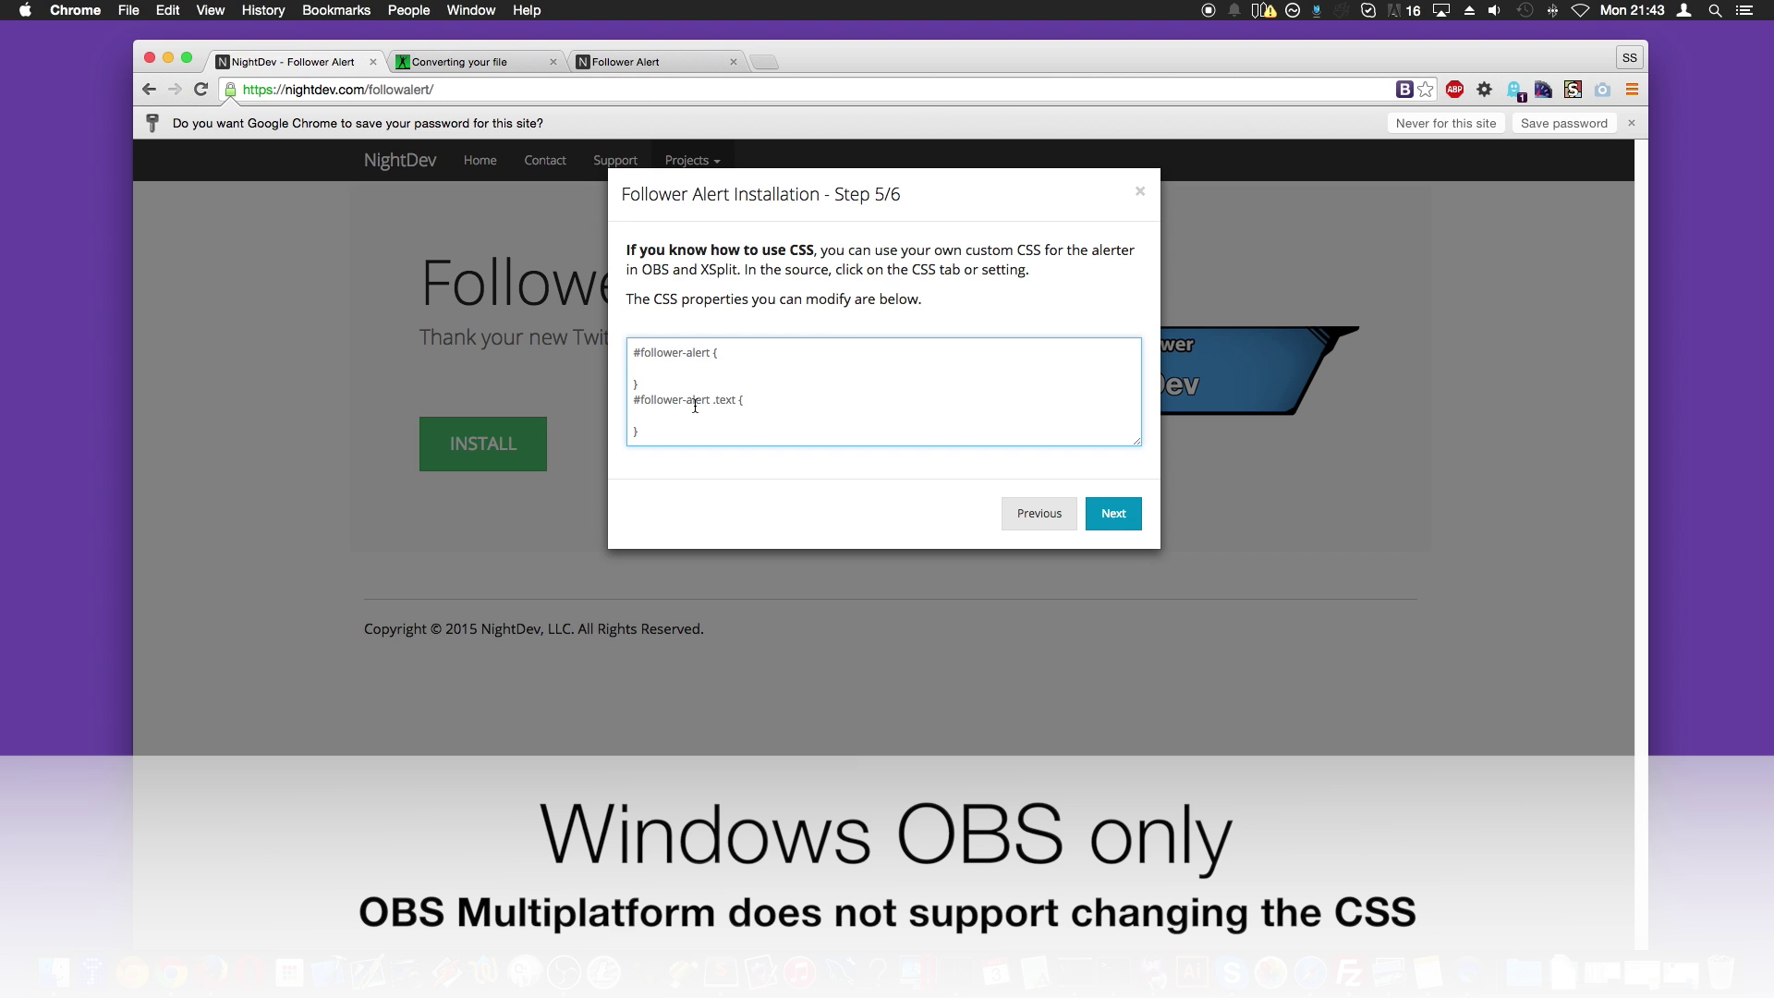
{"action": "left_click", "coordinate": [1098, 507]}
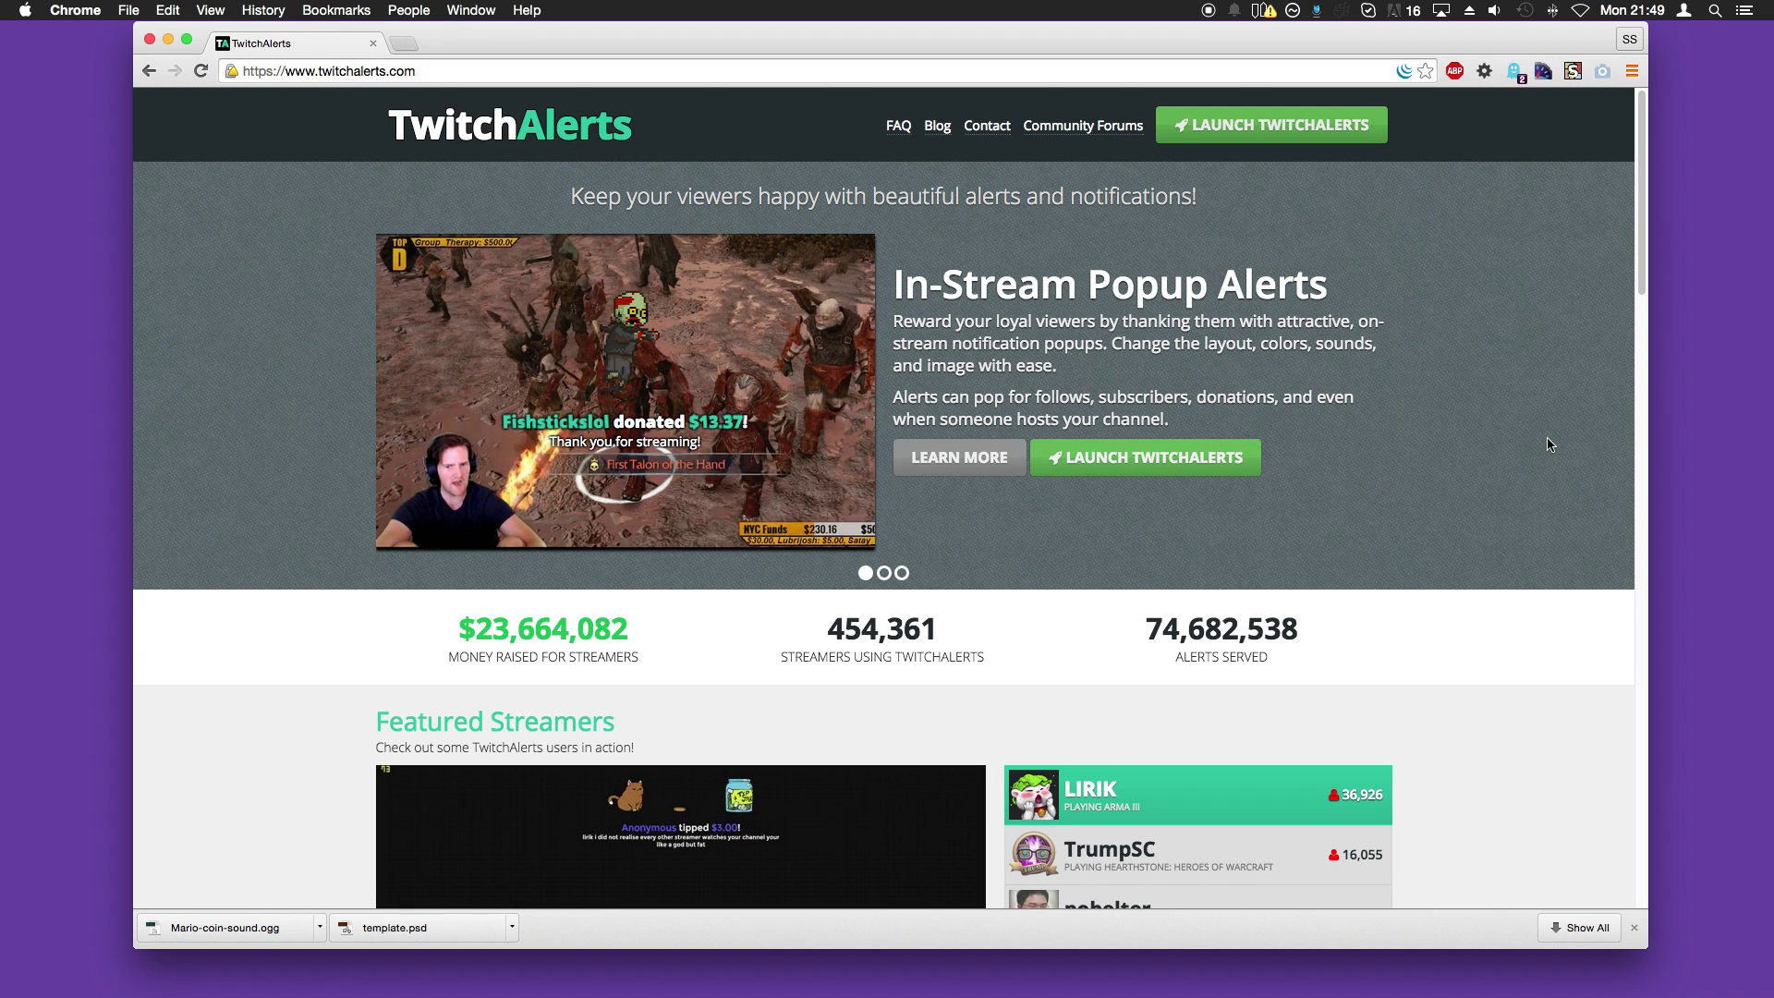
Step: Log in to TwitchAlerts with Twitch and open the Alert Box v3.1 page in the dashboard
{"action": "left_click", "coordinate": [1189, 127]}
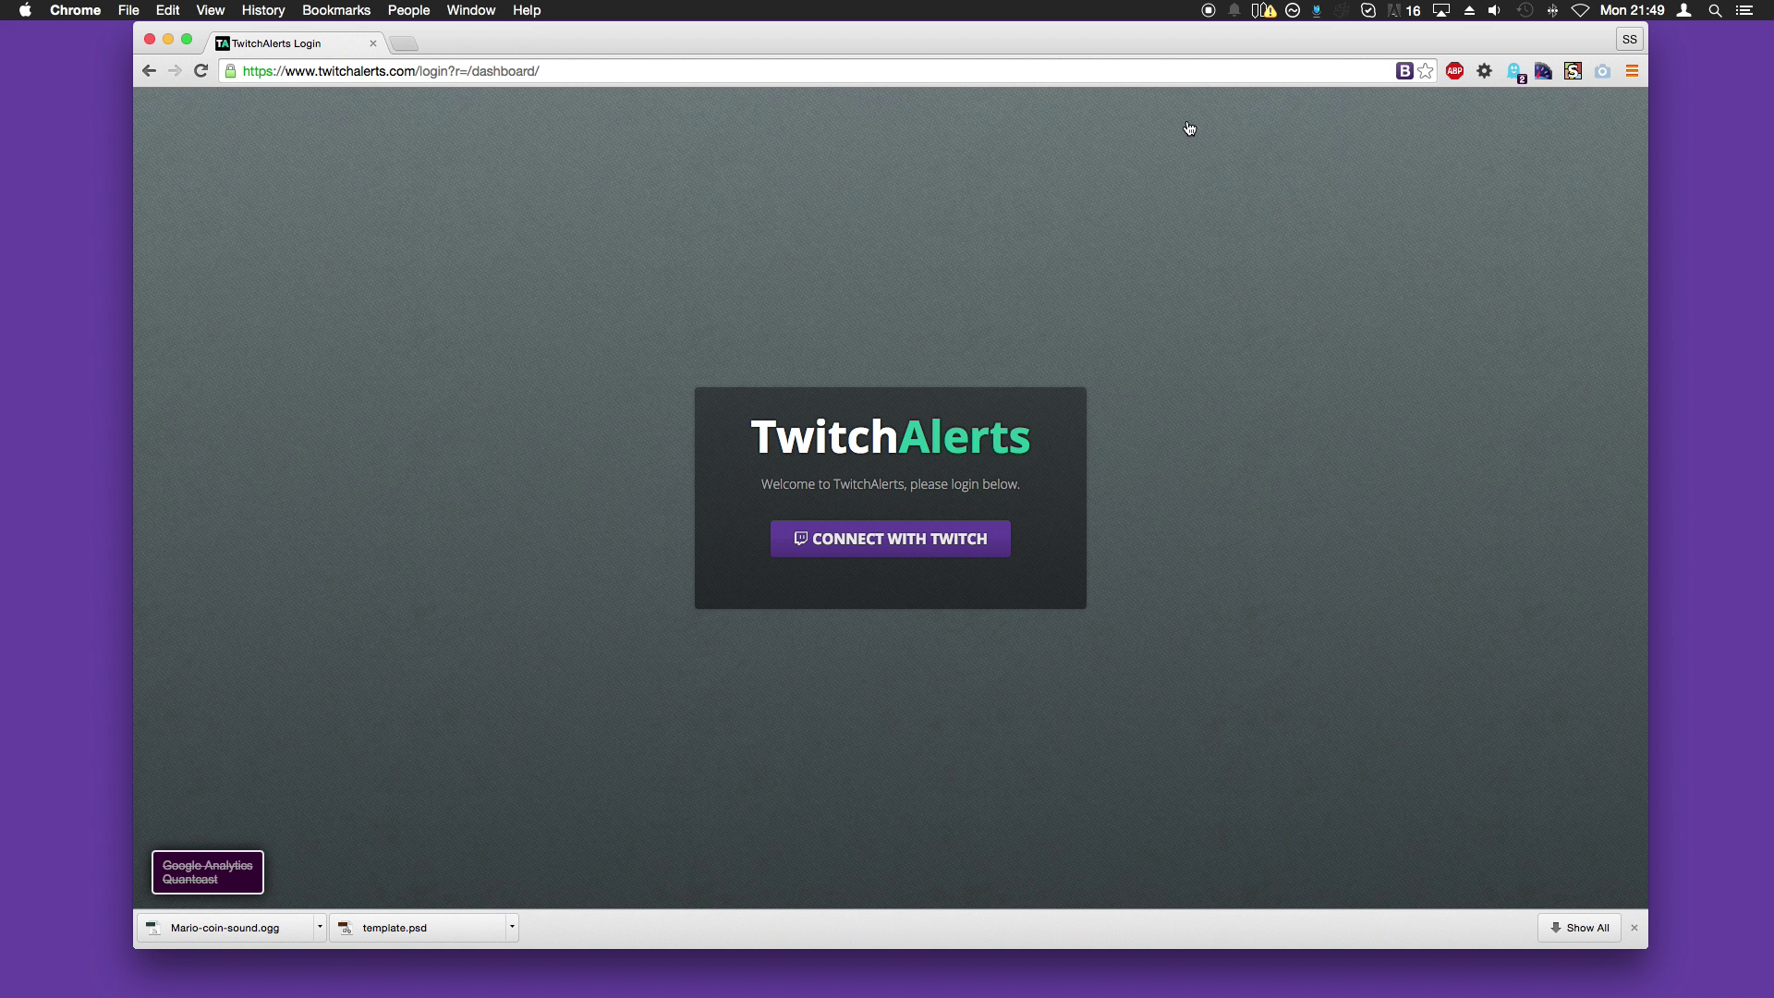
{"action": "left_click", "coordinate": [929, 548]}
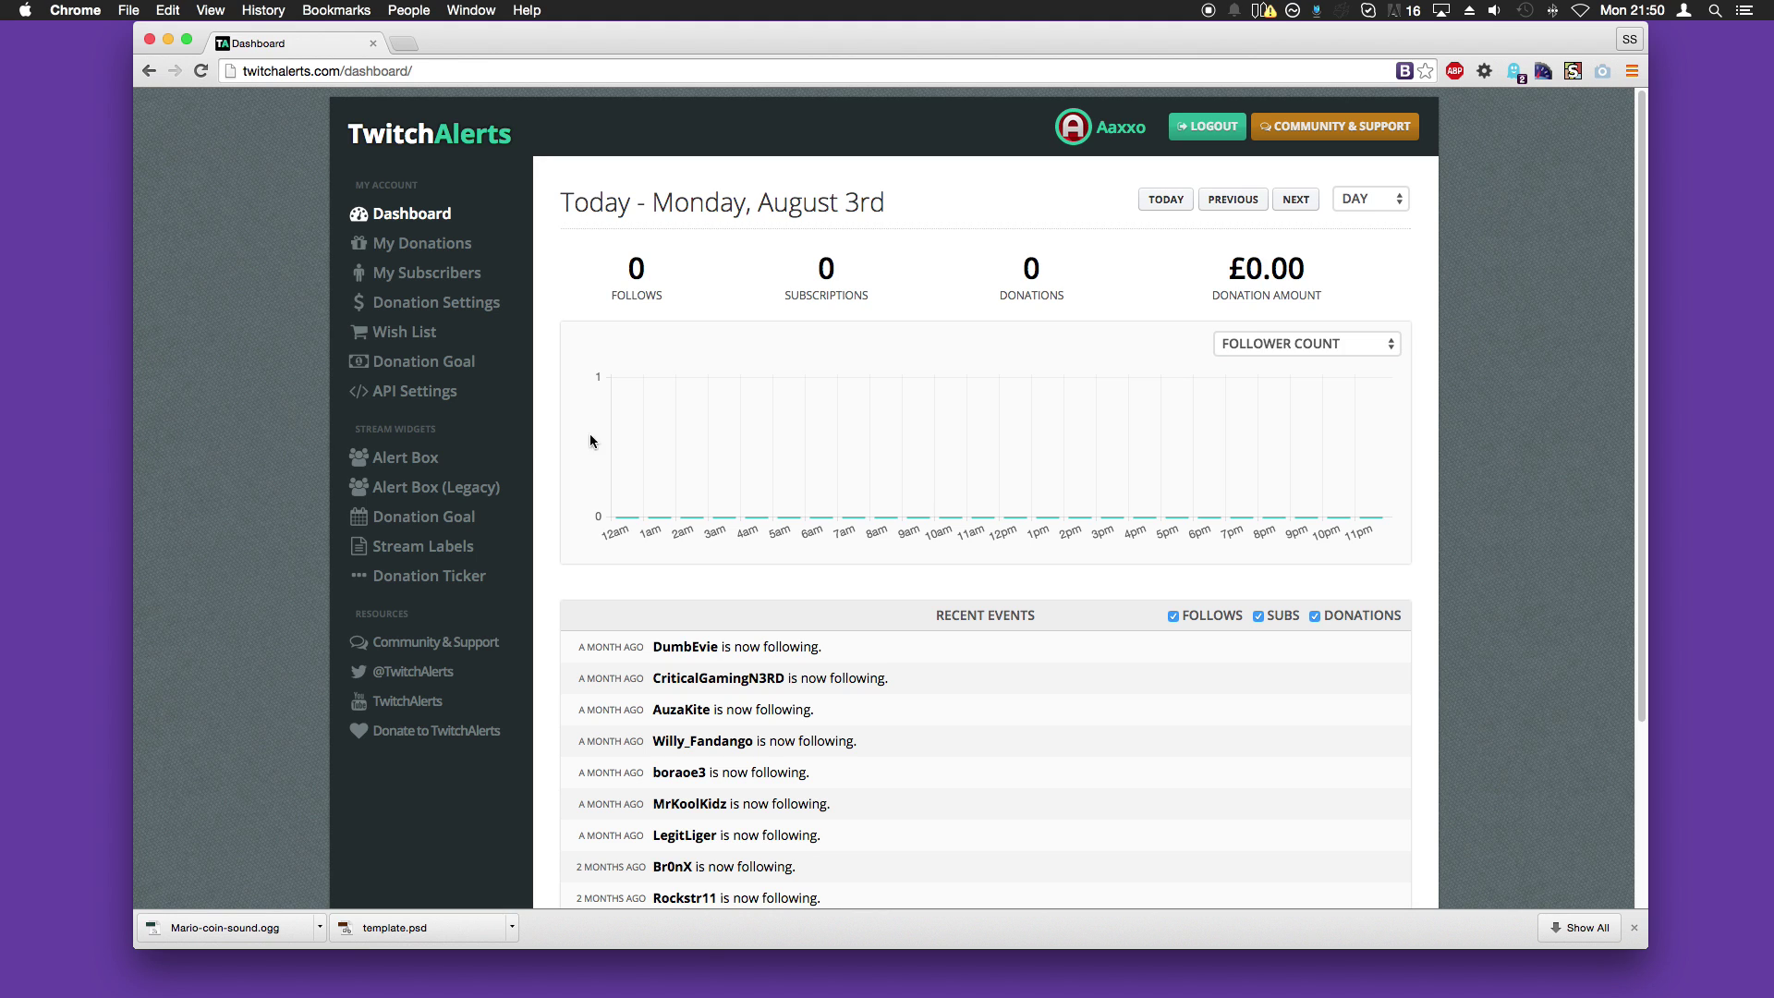
{"action": "left_click", "coordinate": [417, 459]}
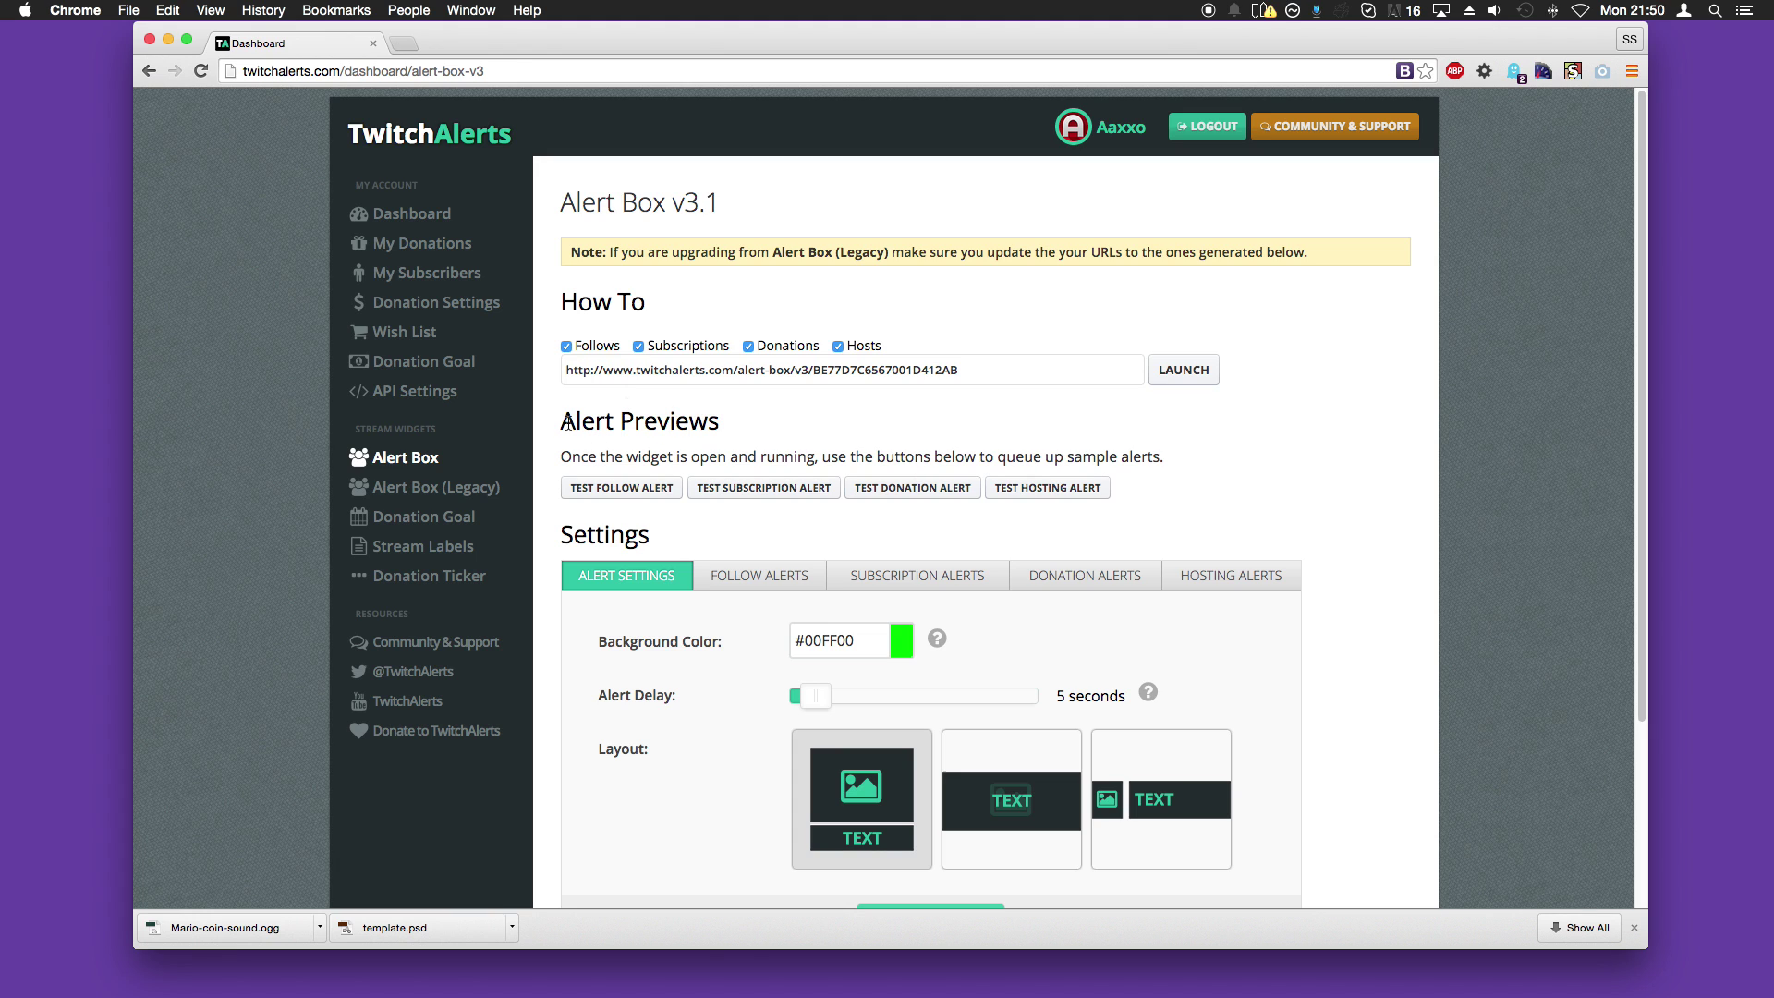
Step: Review the Alert Box settings: #00FF00 background, 5-second alert delay, image-above-text layout
{"action": "left_click_drag", "start_coordinate": [559, 425], "coordinate": [815, 416]}
{"action": "scroll", "coordinate": [814, 416], "scroll_direction": "down", "scroll_amount": 1}
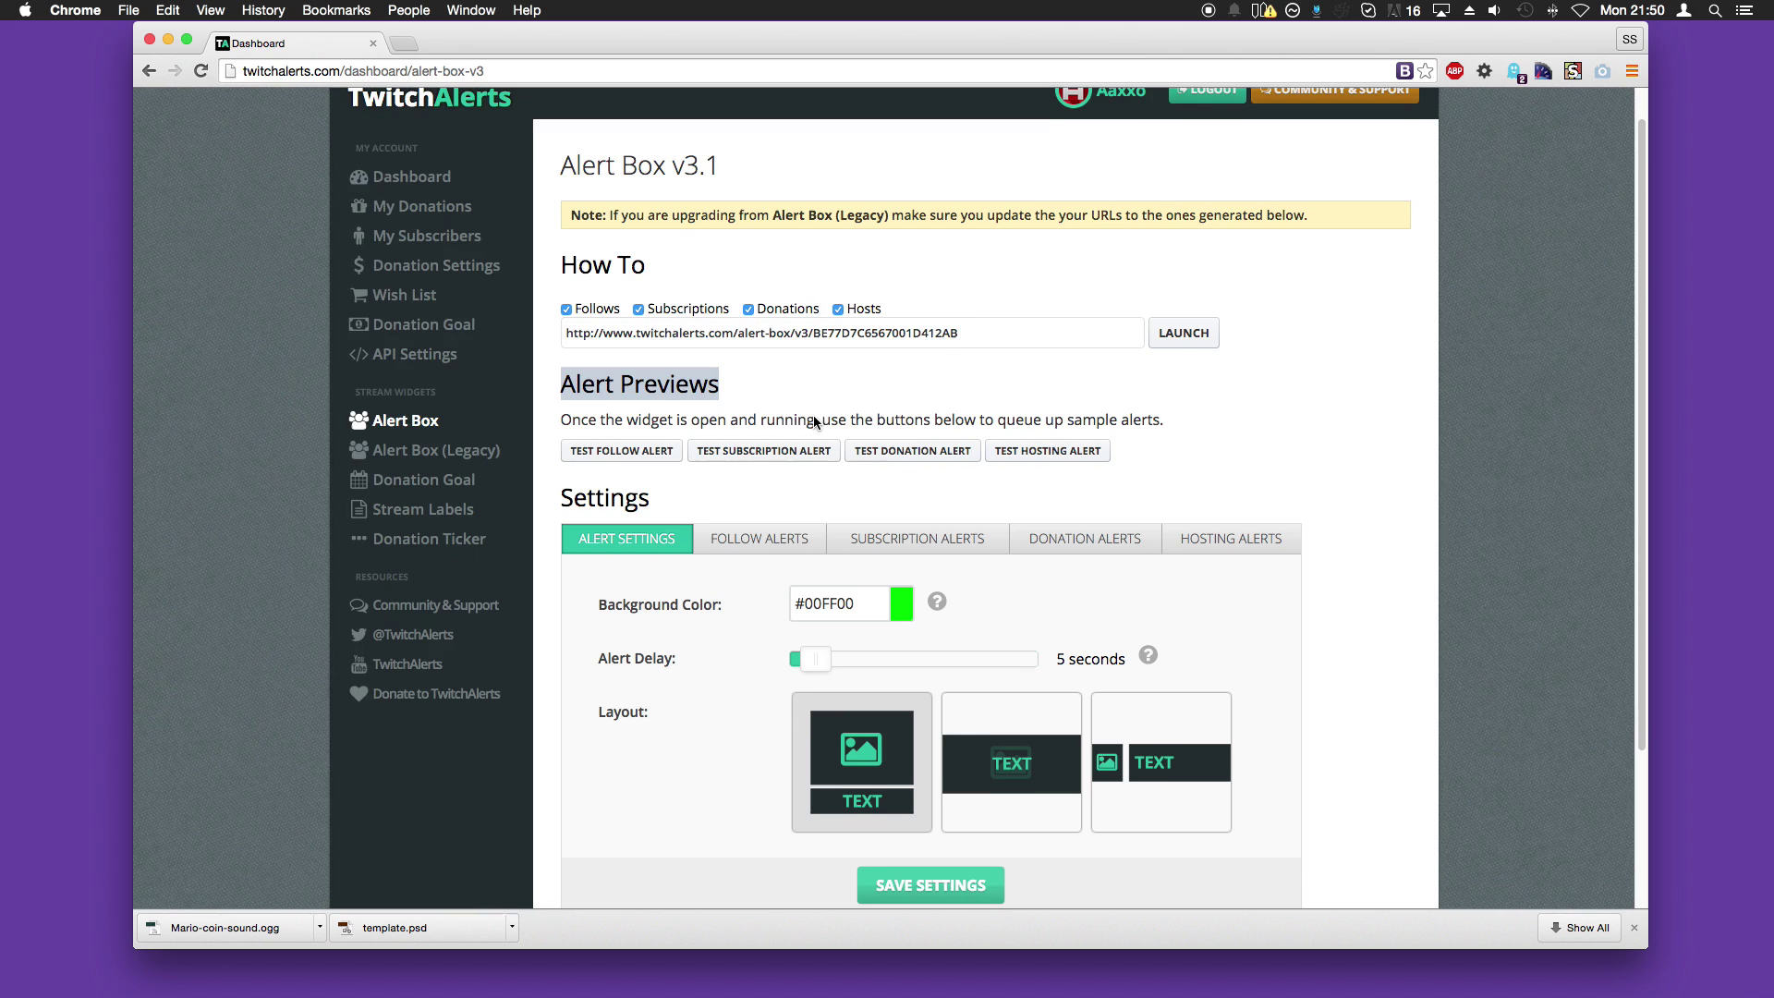
{"action": "scroll", "coordinate": [814, 416], "scroll_direction": "down", "scroll_amount": 1}
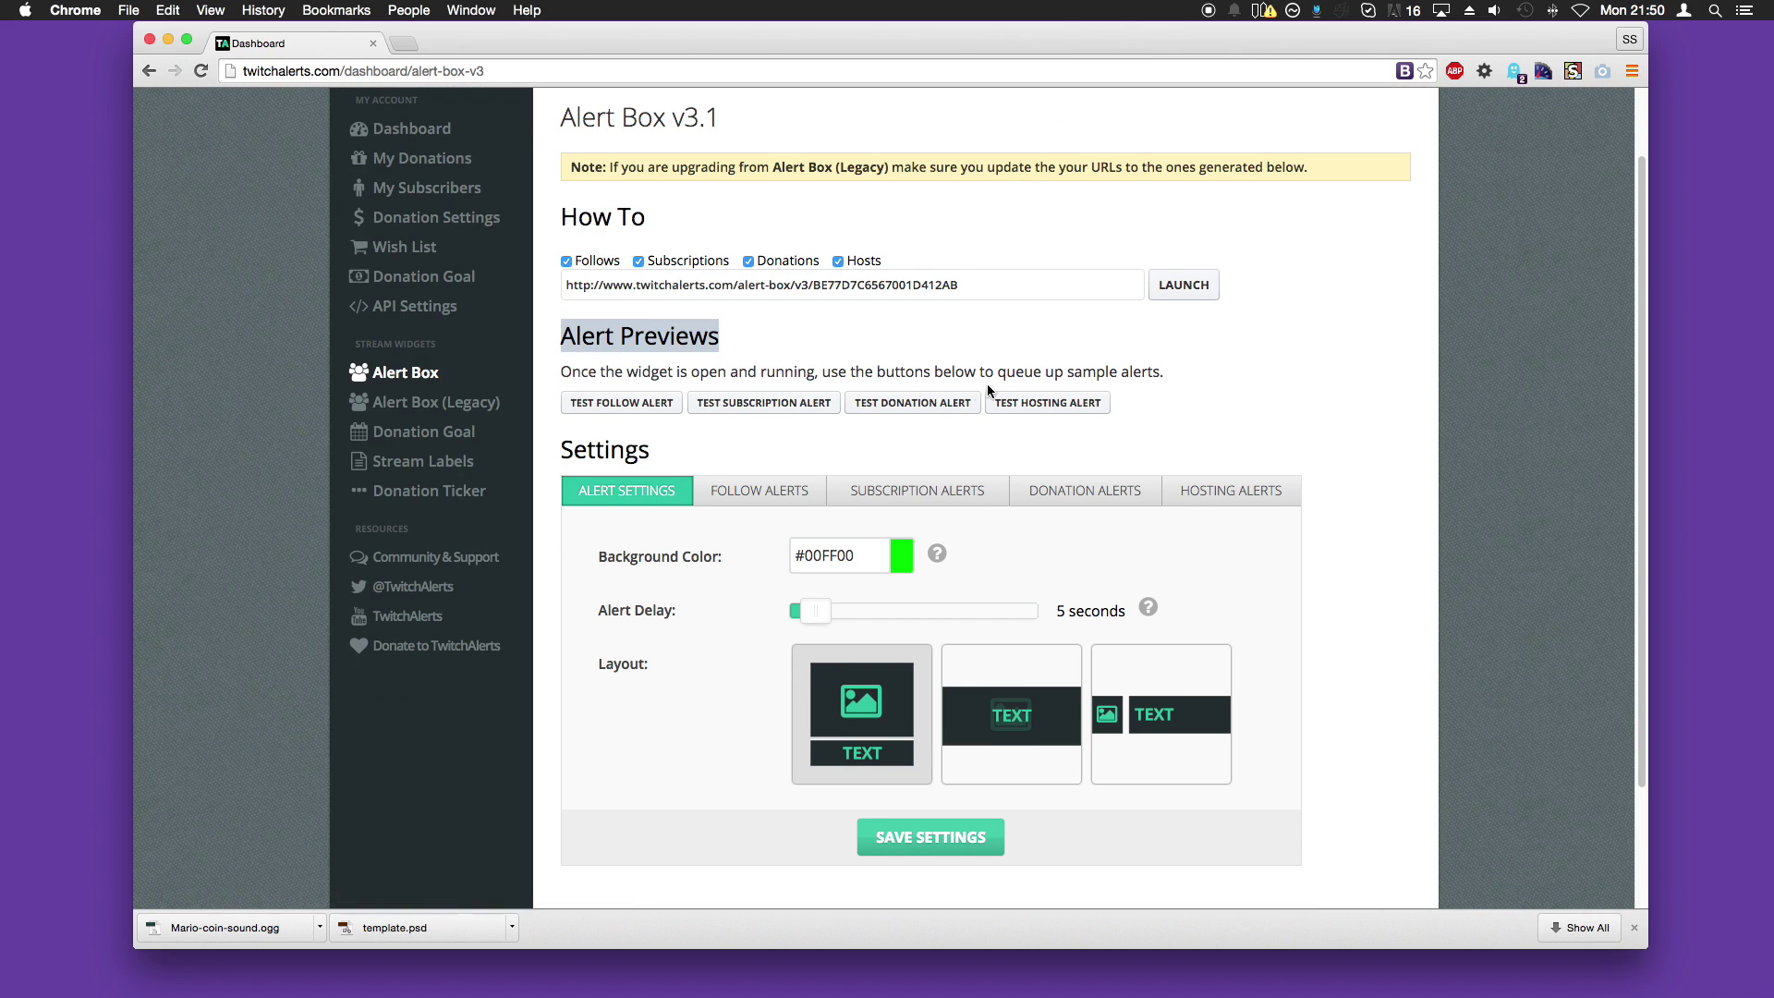
{"action": "left_click", "coordinate": [719, 419]}
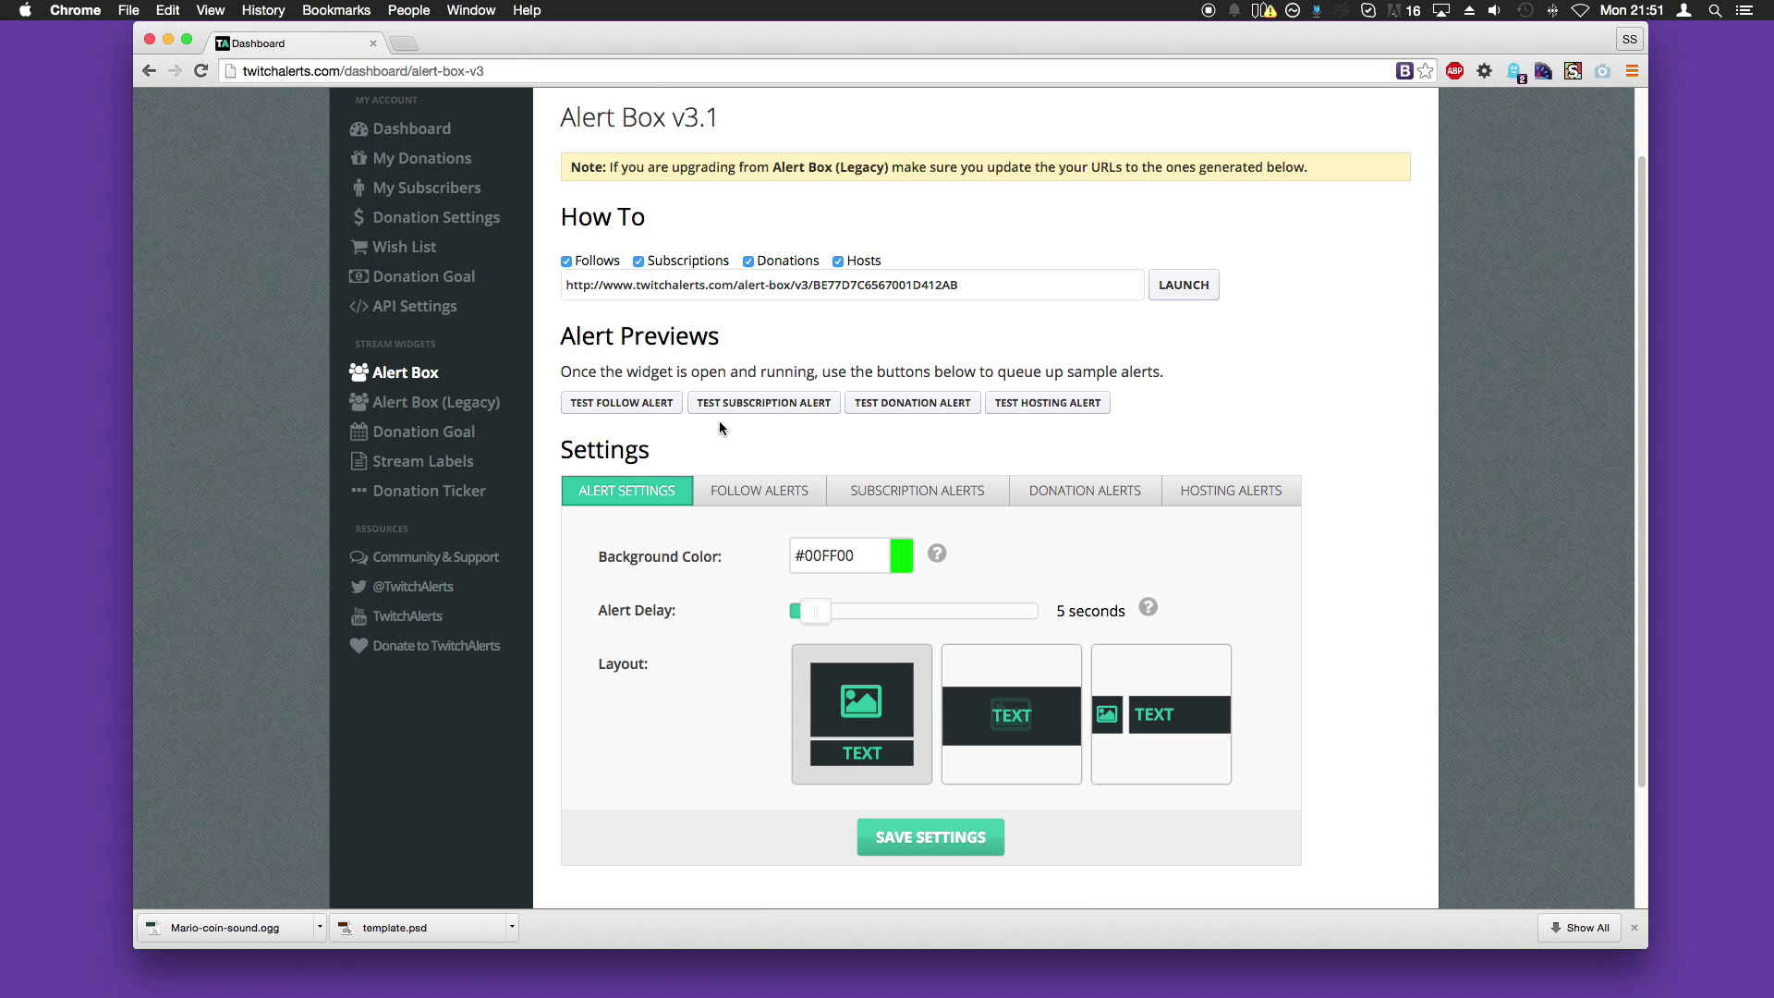
{"action": "scroll", "coordinate": [780, 437], "scroll_direction": "down", "scroll_amount": 3}
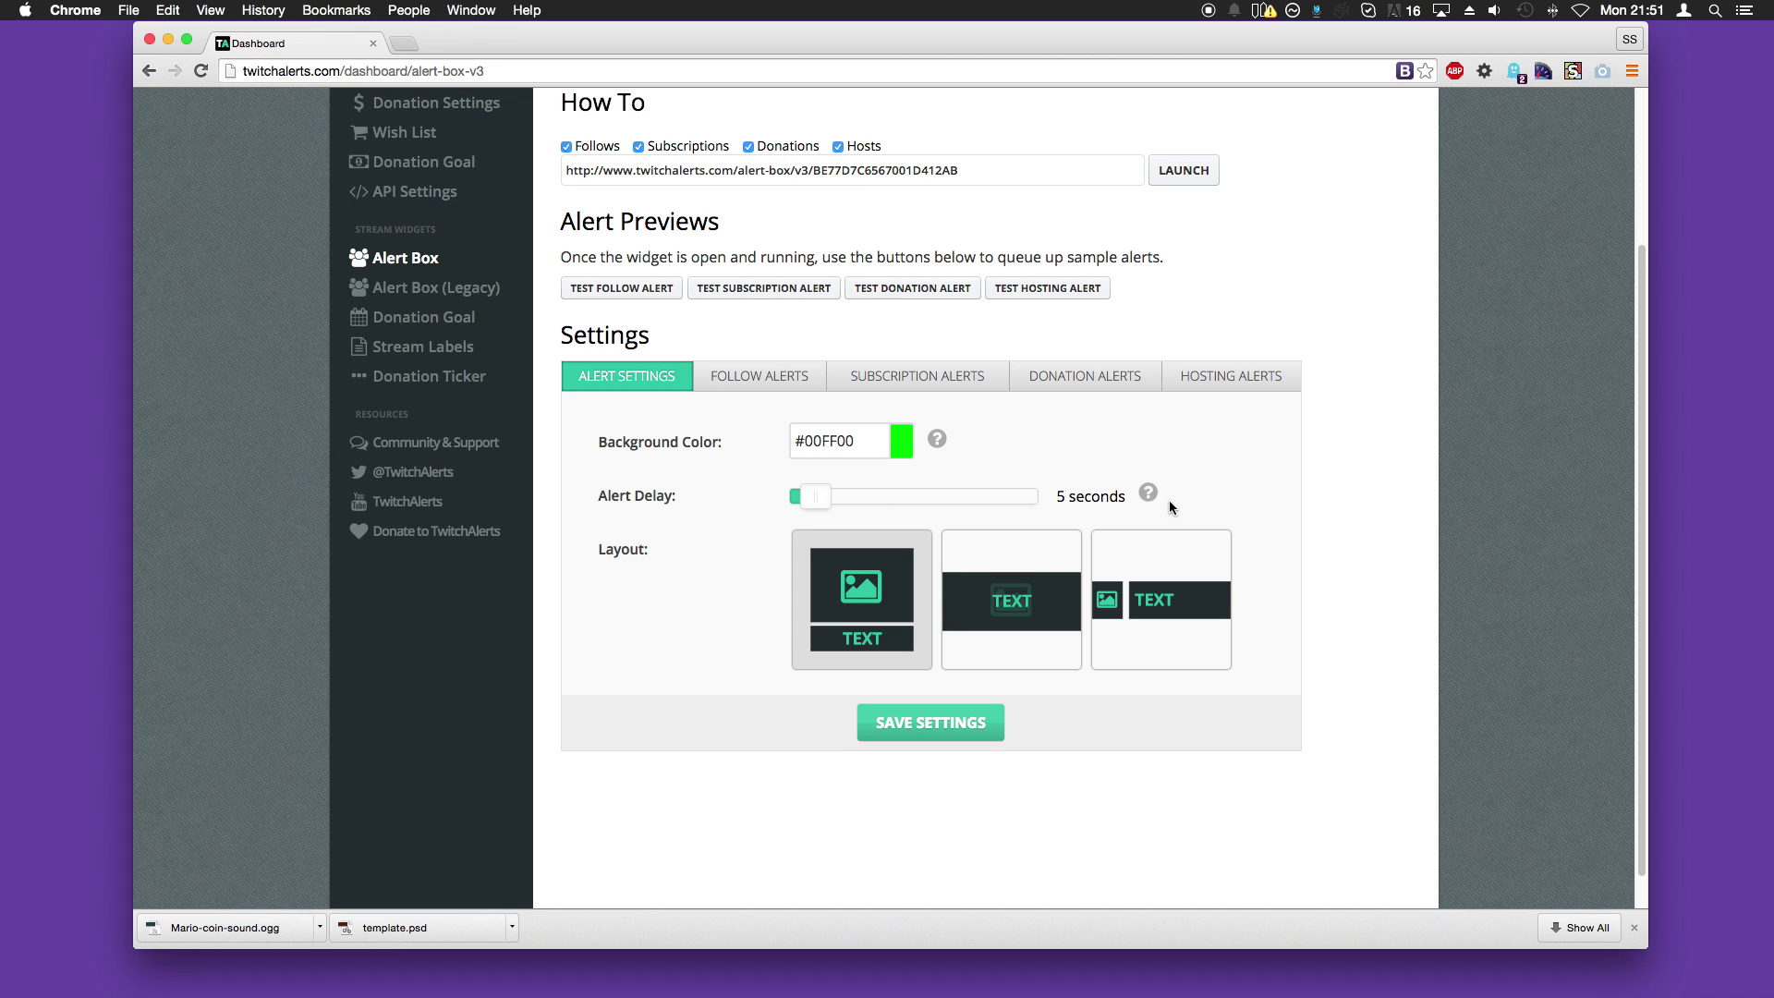
{"action": "mouse_move", "coordinate": [1152, 500]}
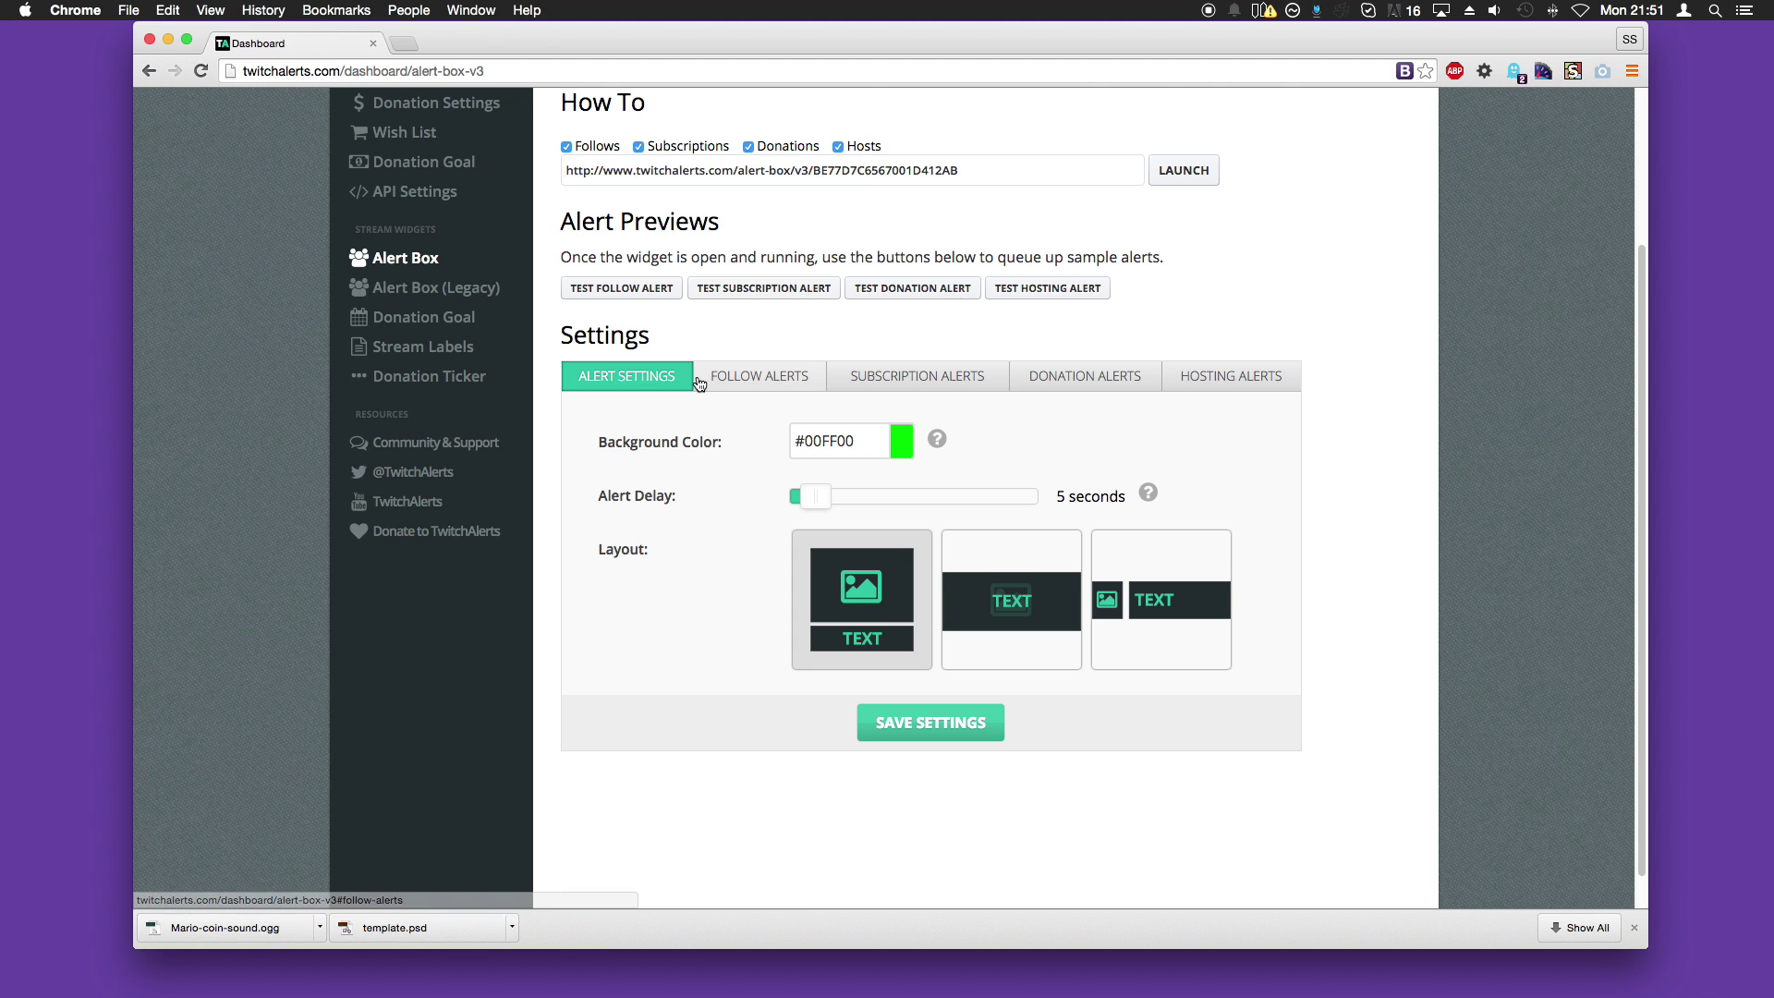
Step: On Follow Alerts, set the entry animation to Bounce In and the exit animation to Bounce Out
{"action": "left_click", "coordinate": [728, 380]}
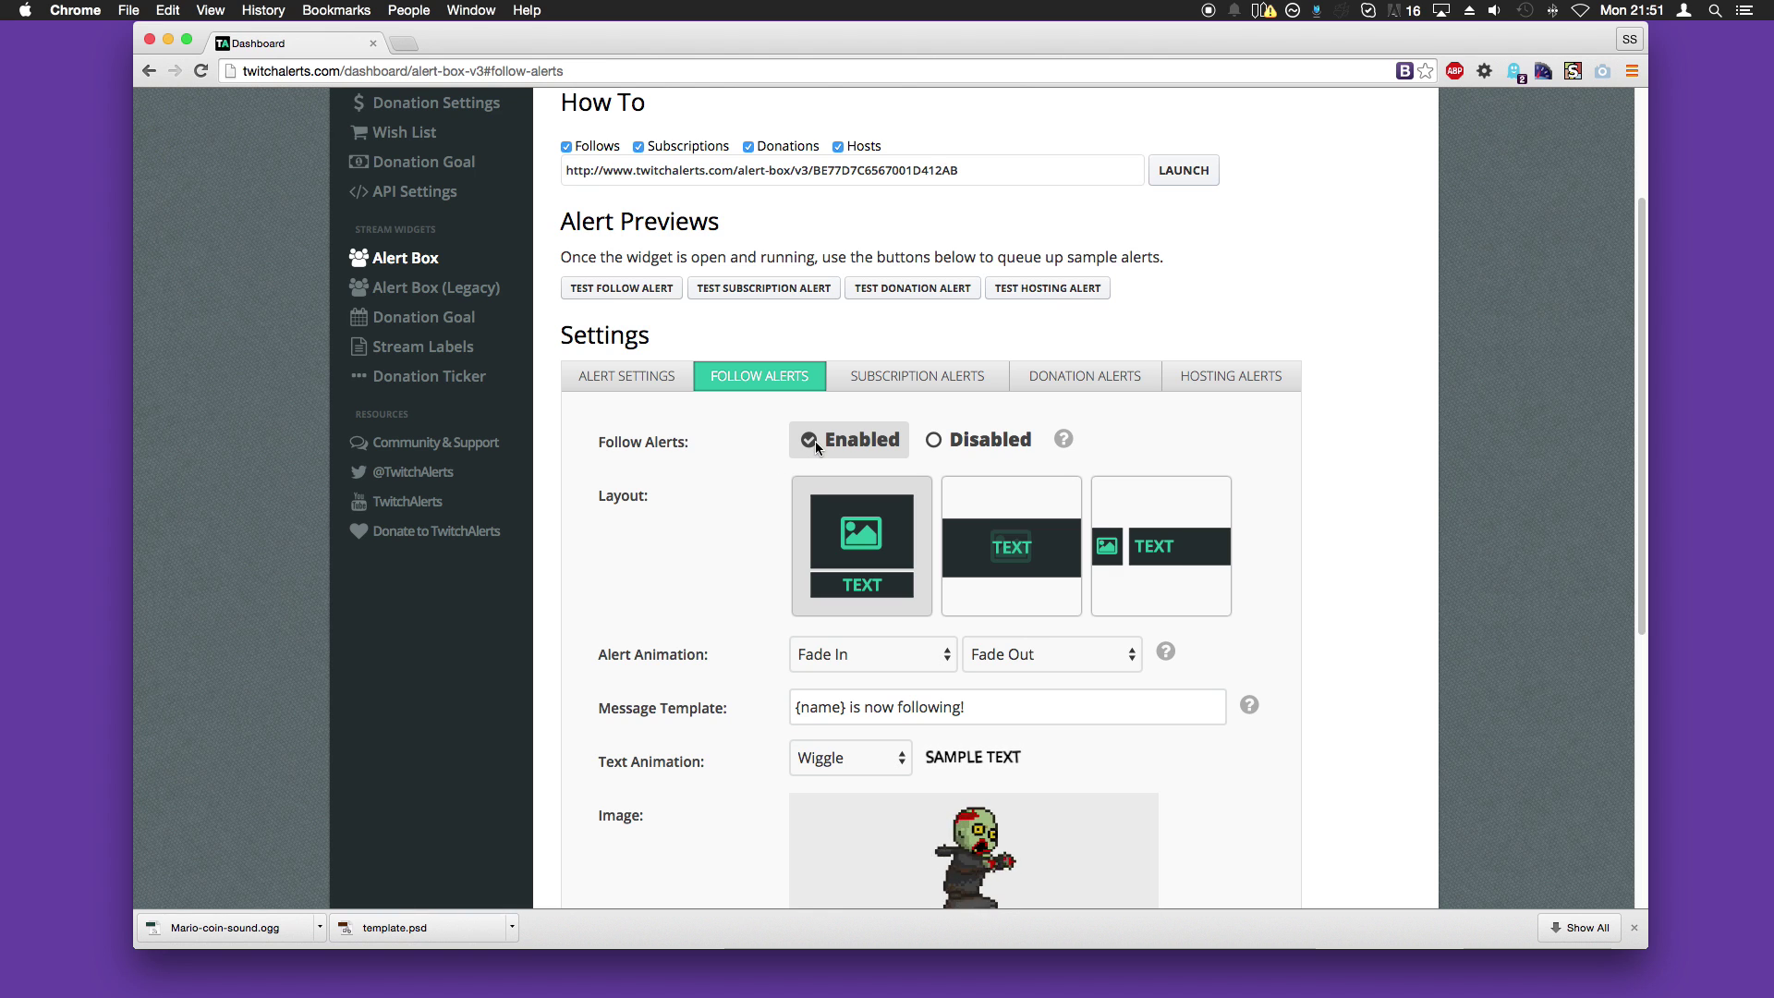
{"action": "mouse_move", "coordinate": [1063, 445]}
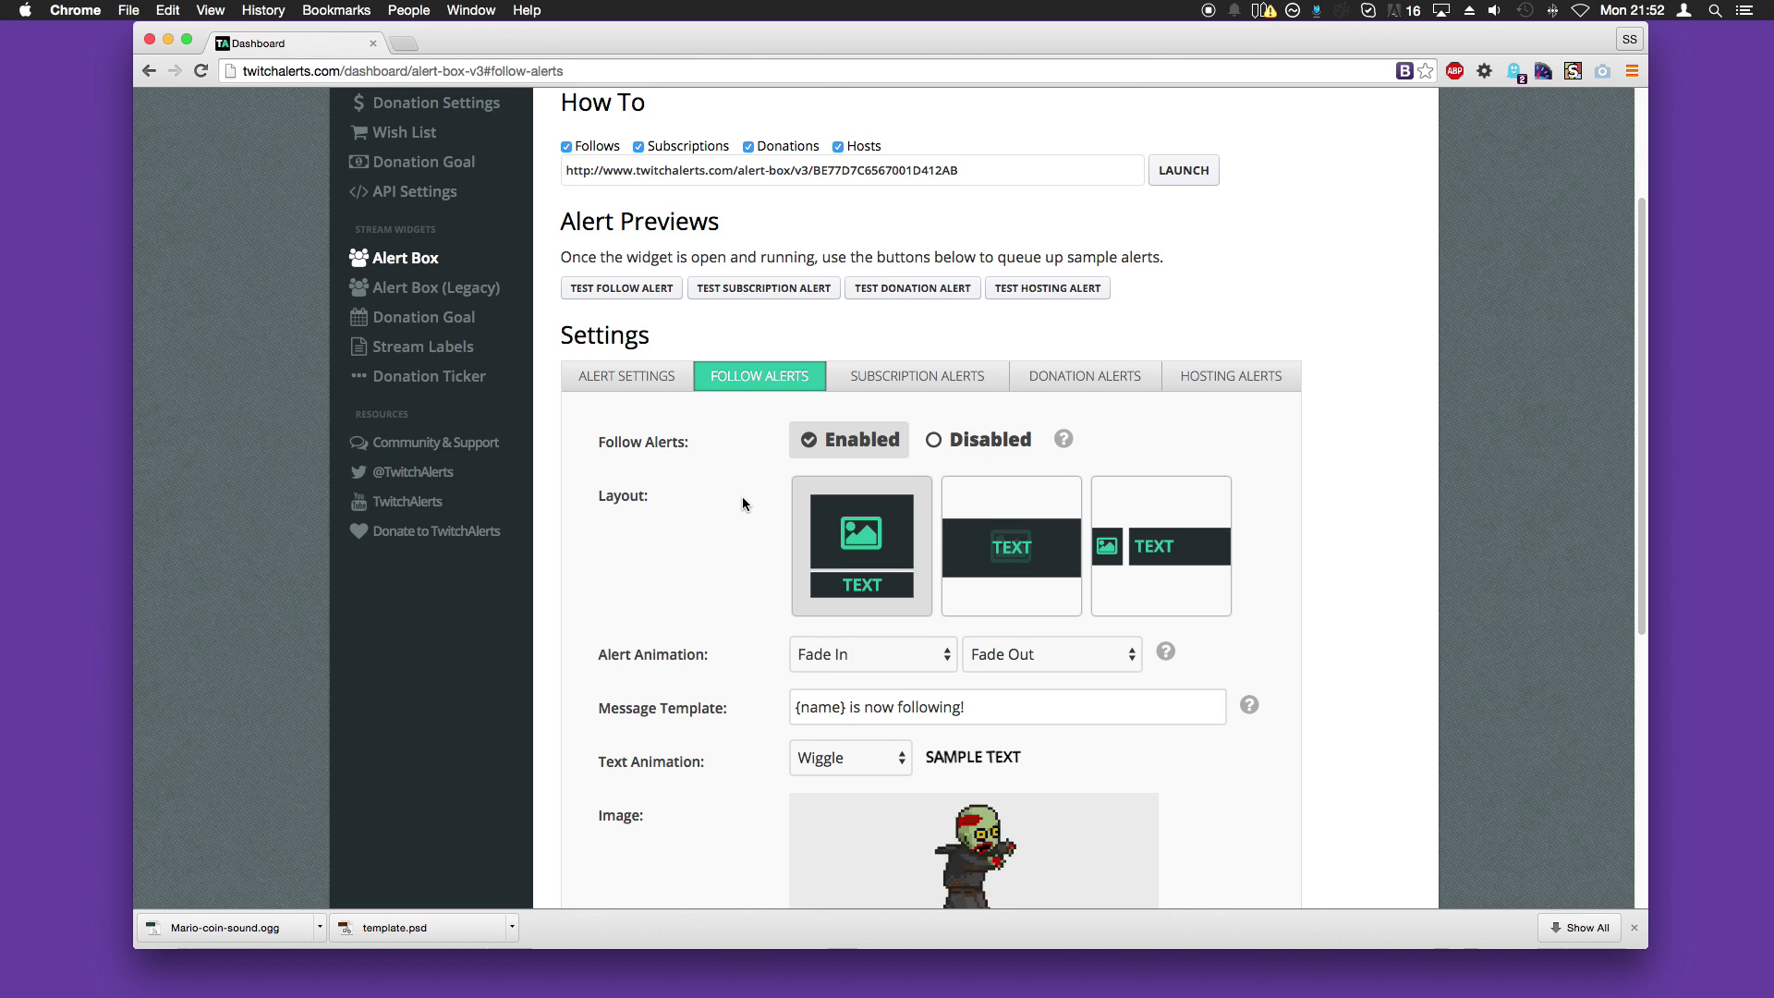
{"action": "scroll", "coordinate": [741, 486], "scroll_direction": "down", "scroll_amount": 2}
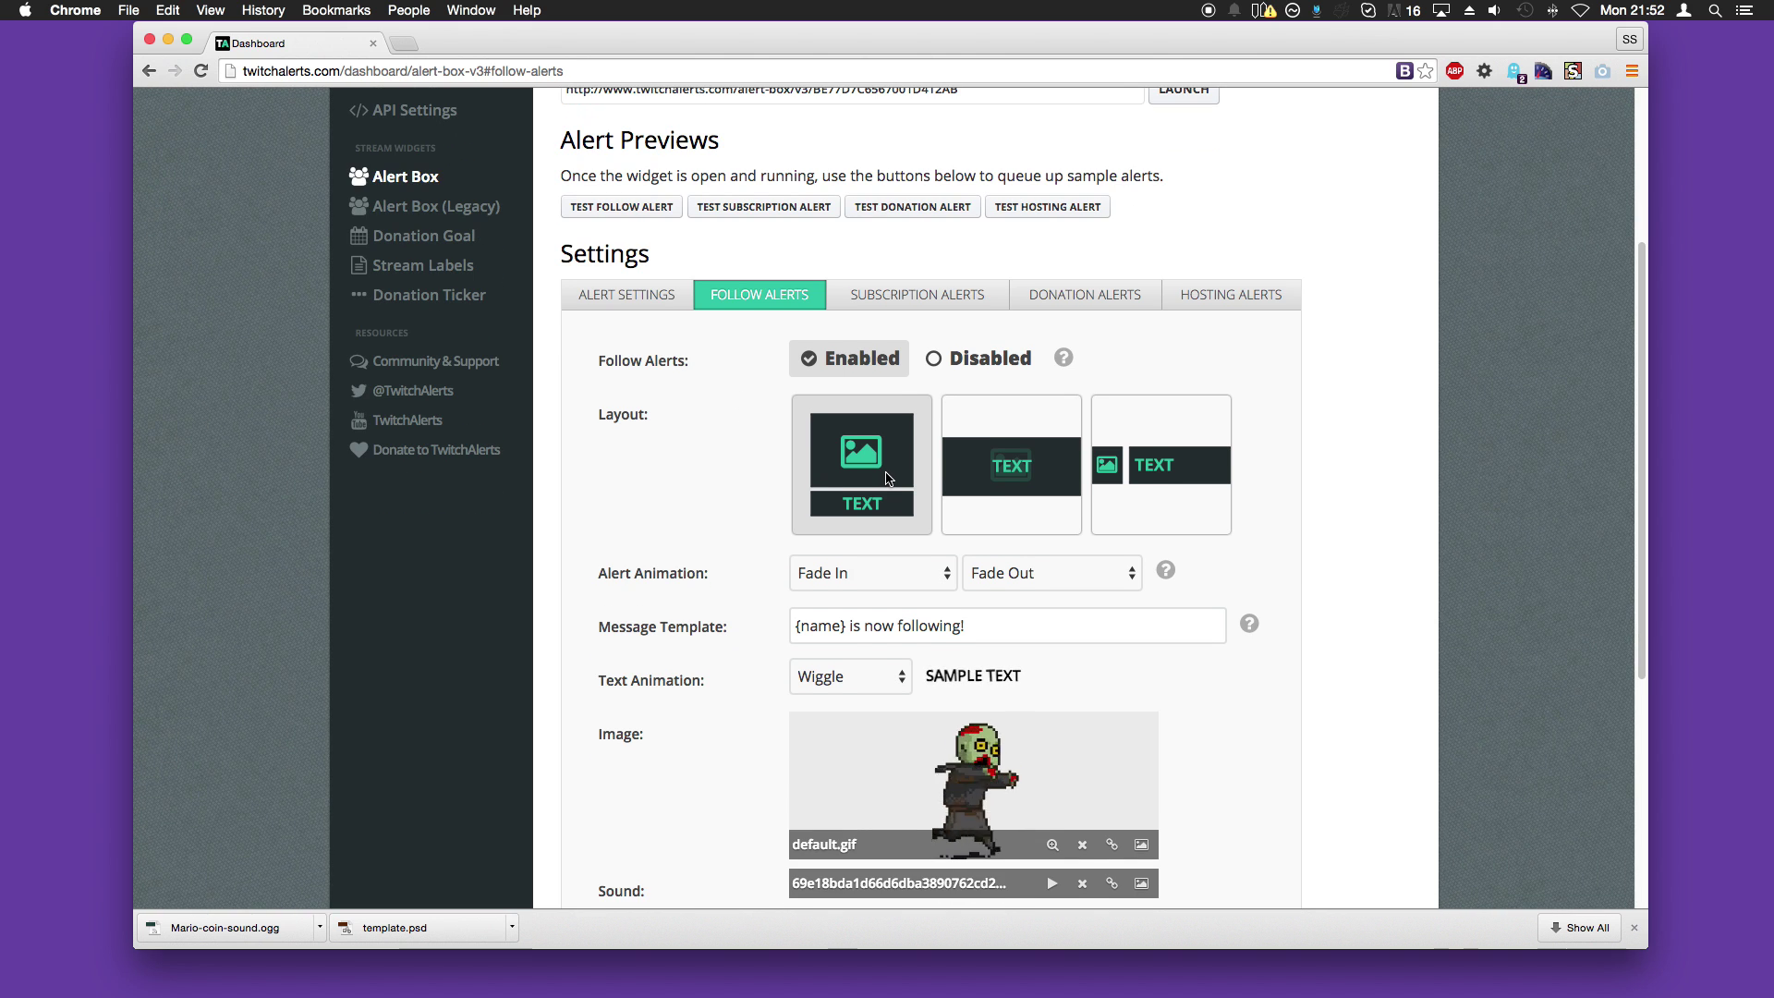
{"action": "scroll", "coordinate": [881, 479], "scroll_direction": "down", "scroll_amount": 3}
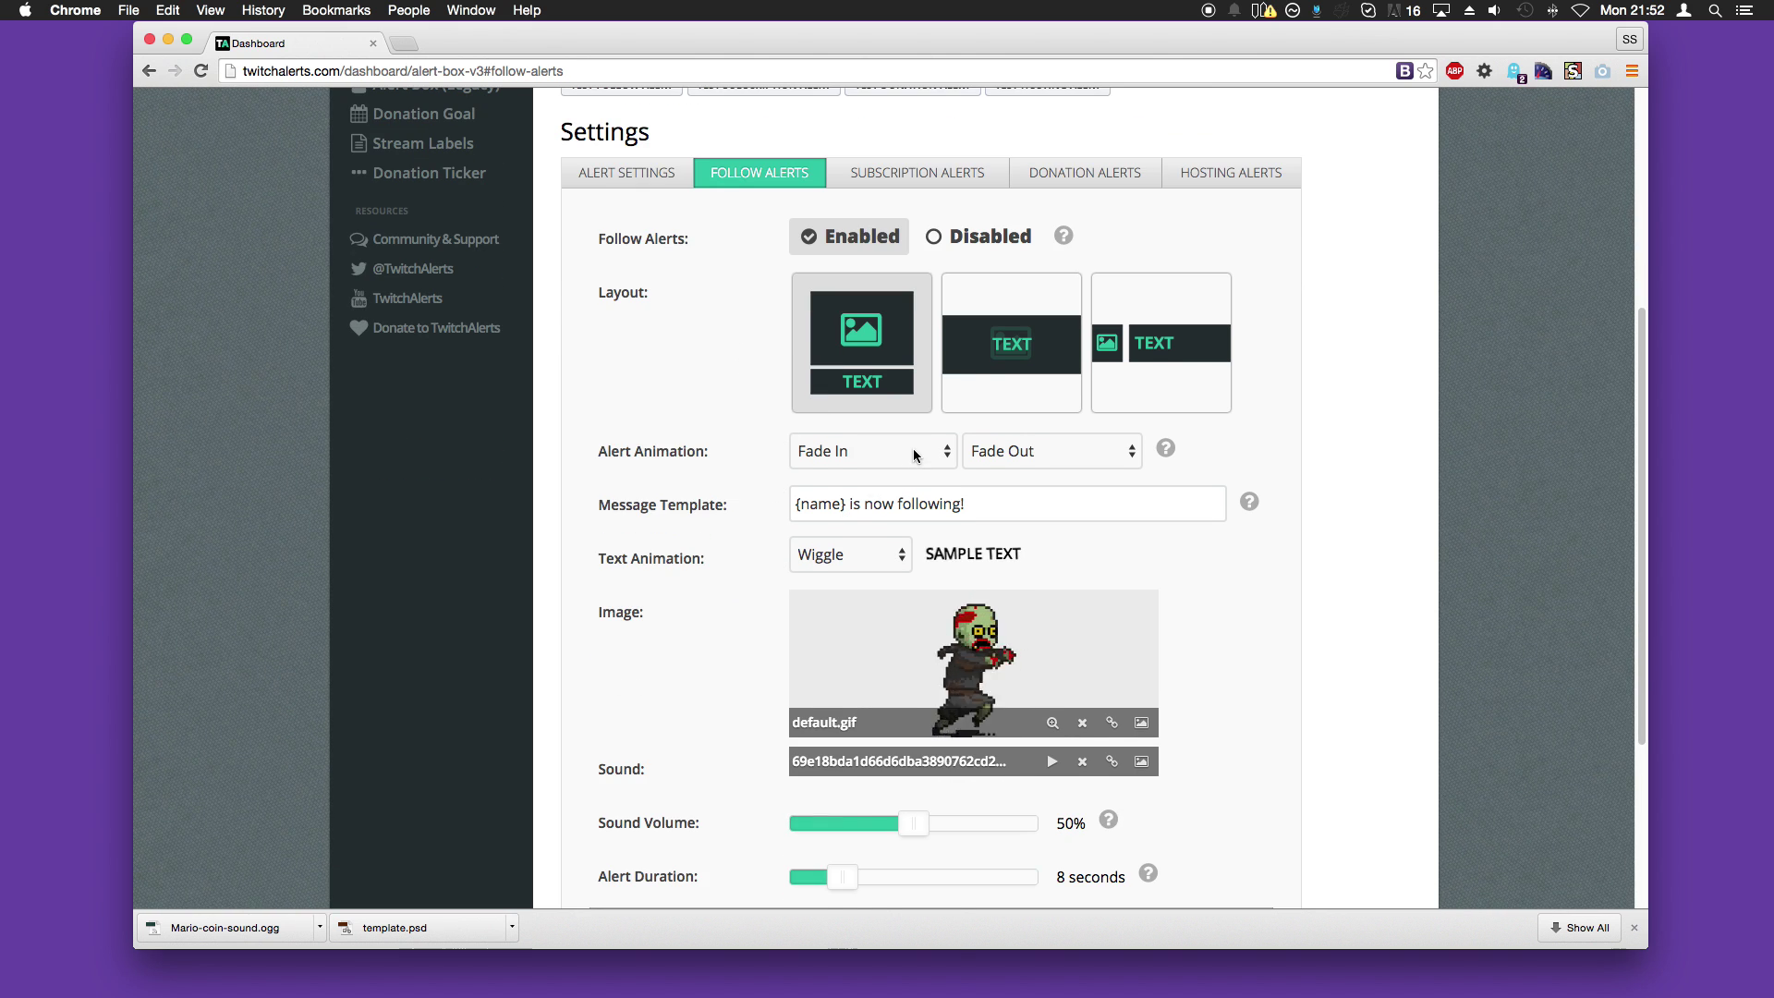
{"action": "left_click", "coordinate": [912, 449]}
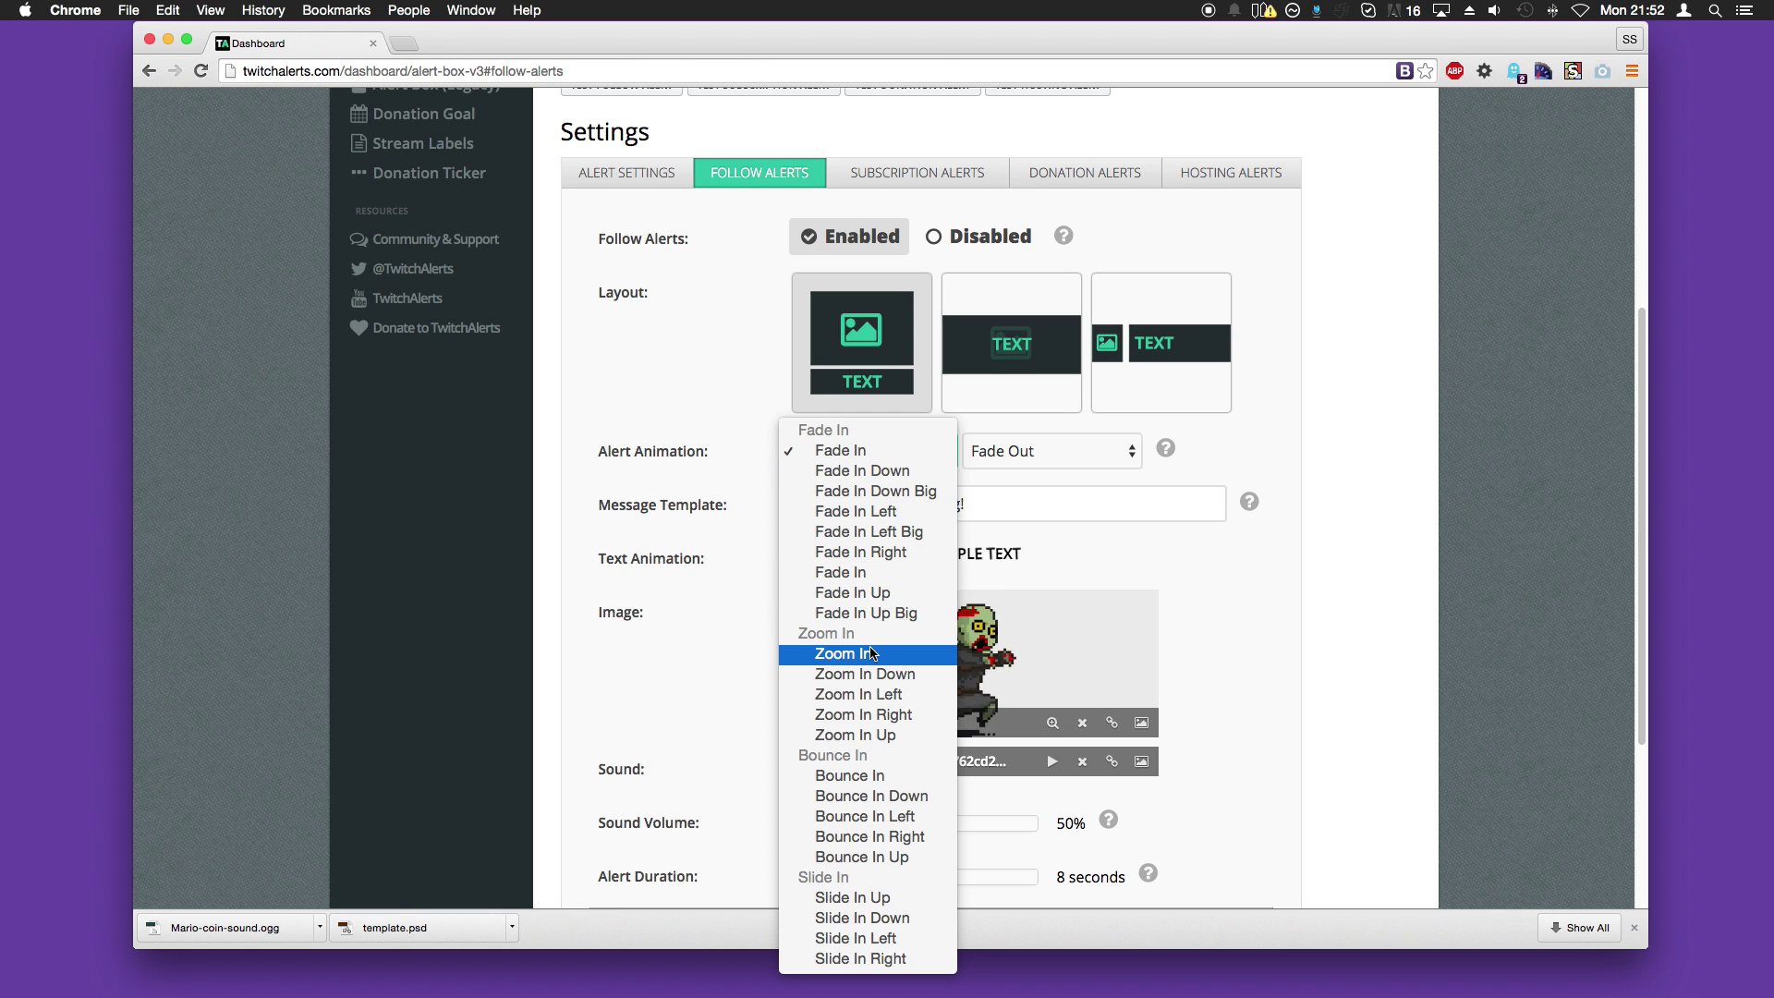
{"action": "left_click", "coordinate": [862, 778]}
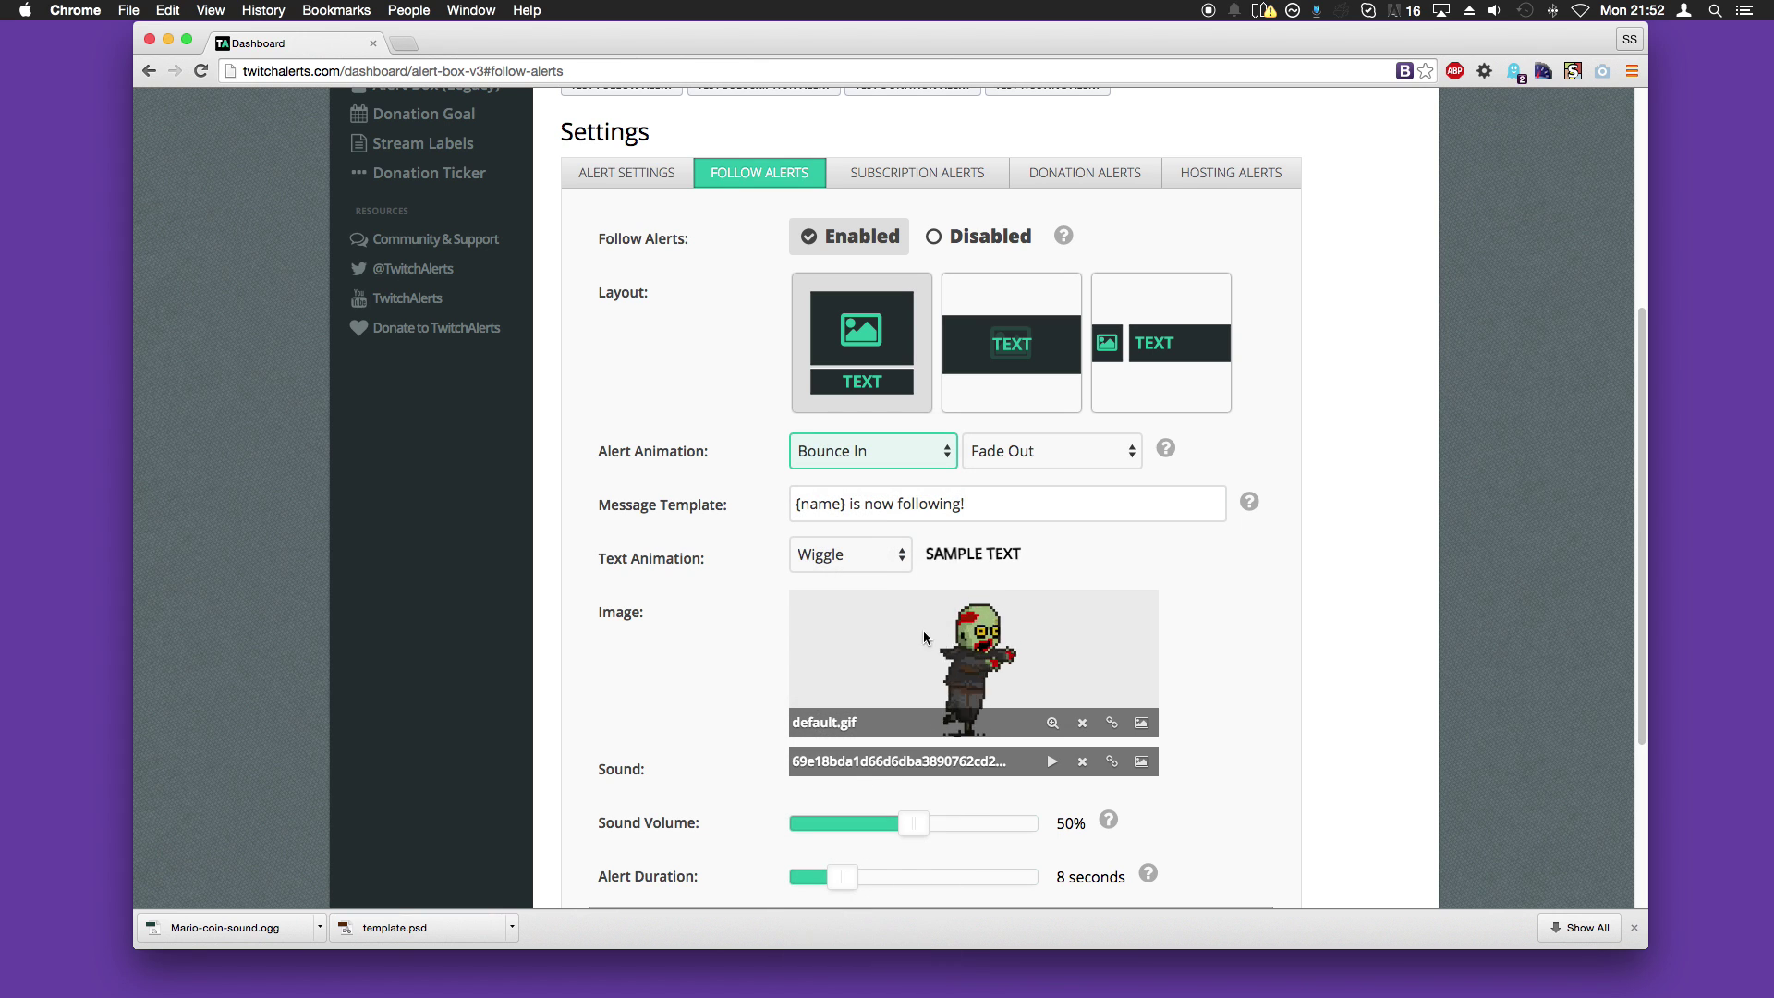
{"action": "left_click", "coordinate": [1031, 459]}
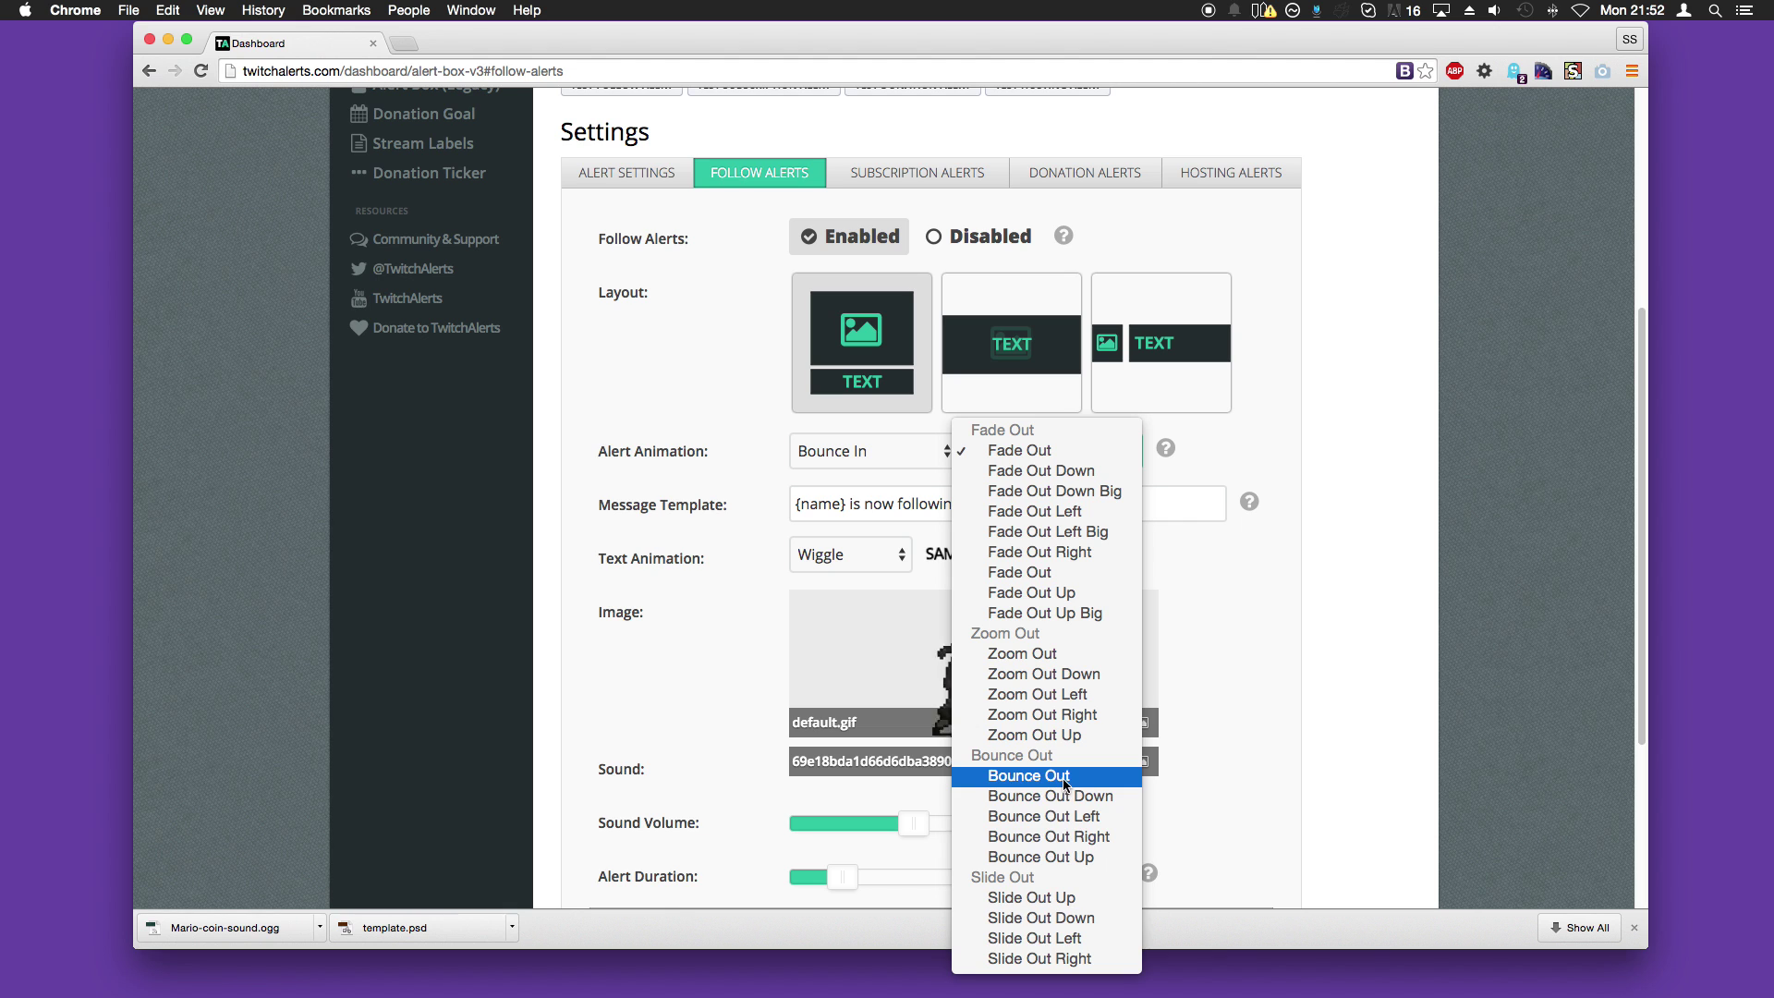
{"action": "key", "text": "Escape"}
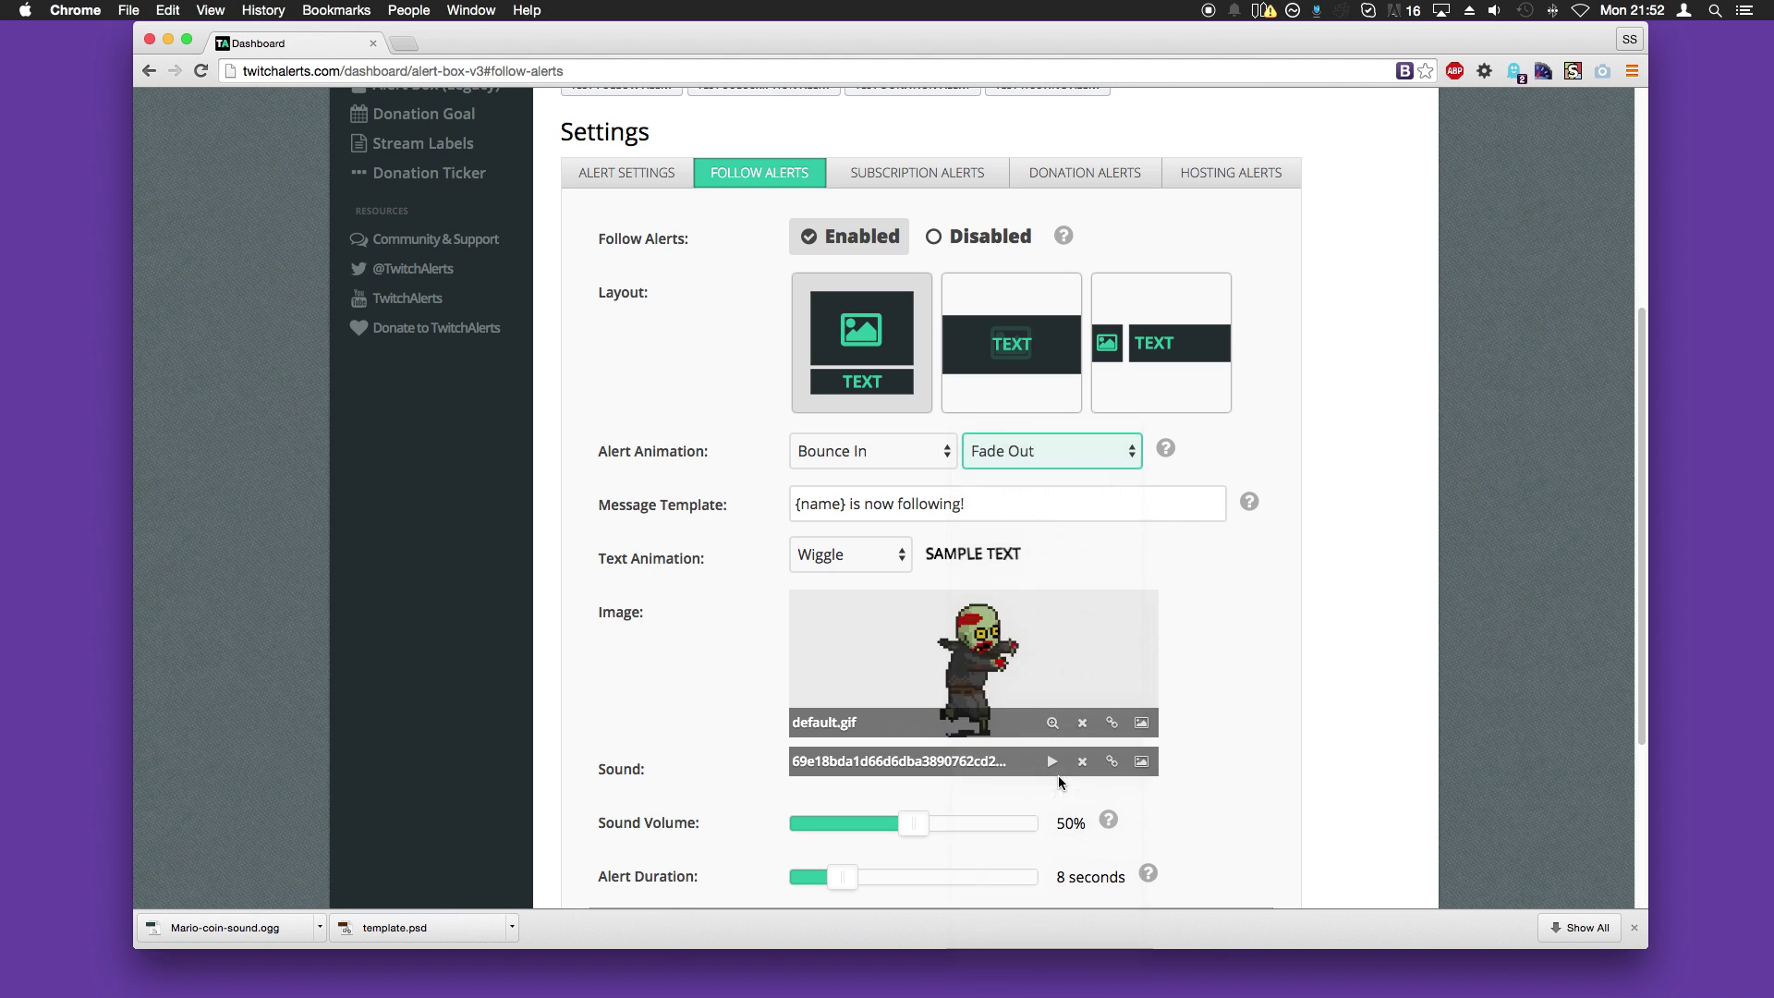
Step: Change the follow message template to '{name} is now following! thankyou {name}', keeping Wiggle text animation
{"action": "left_click", "coordinate": [813, 499]}
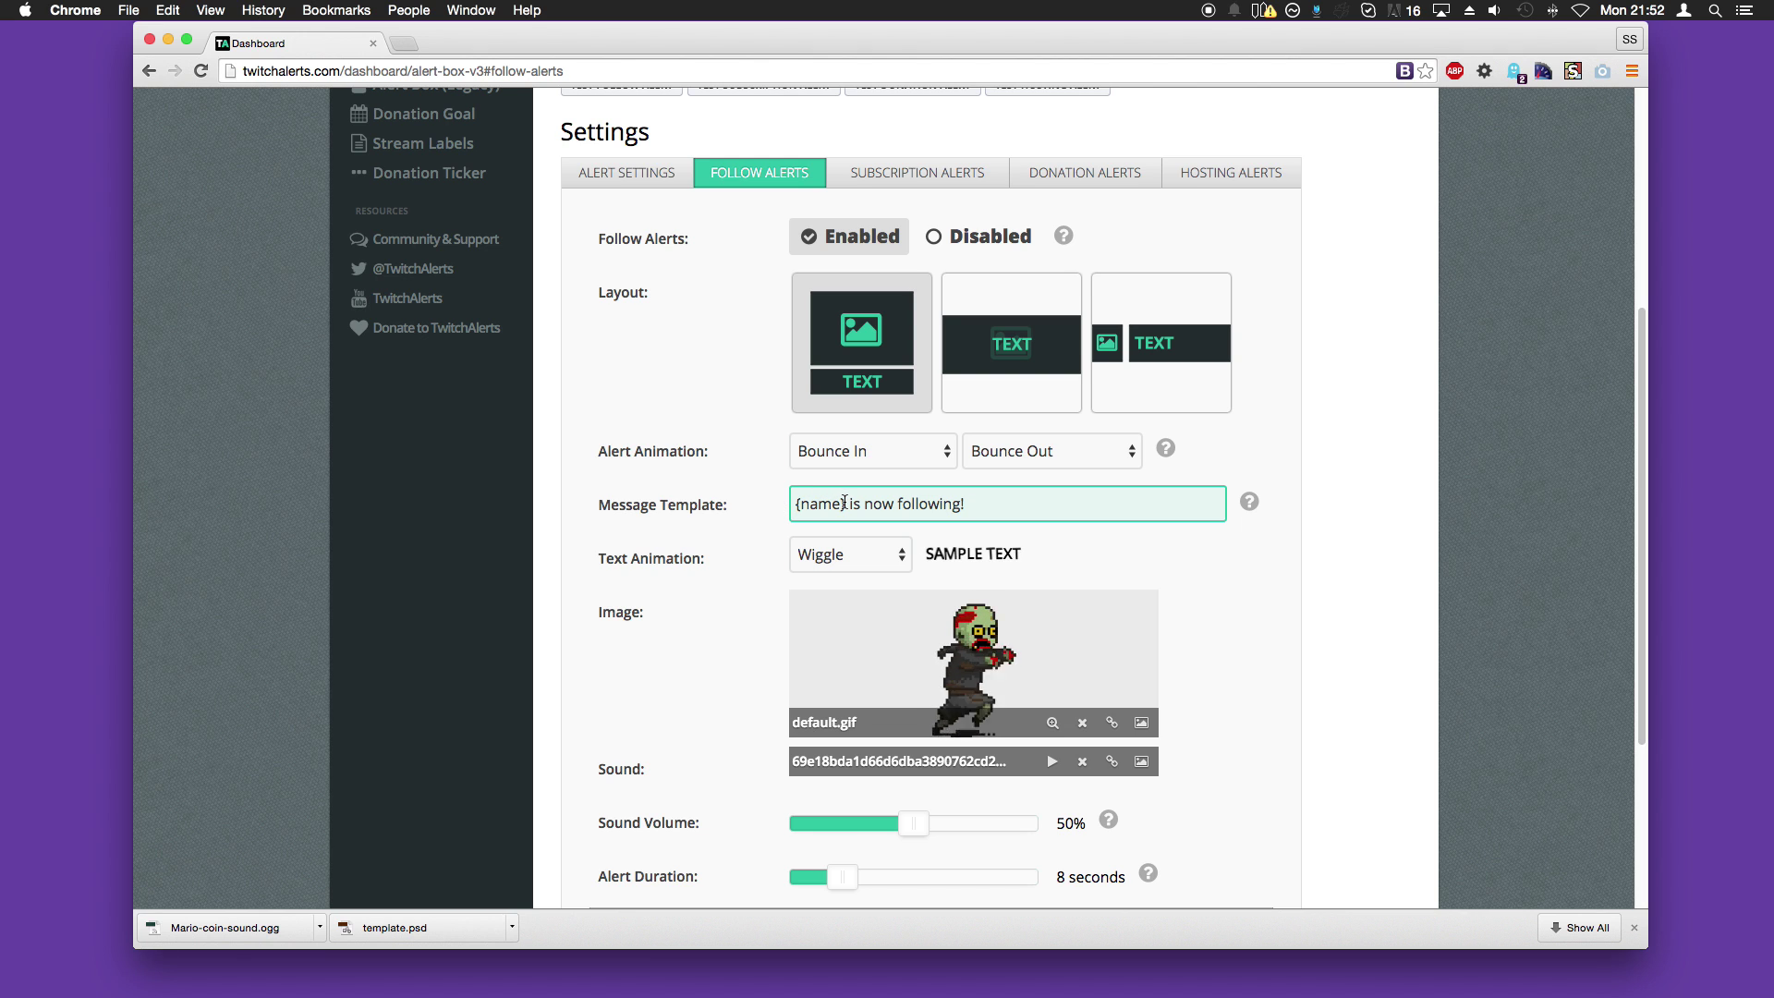
{"action": "left_click_drag", "start_coordinate": [844, 503], "coordinate": [757, 503]}
{"action": "key", "text": "super+c"}
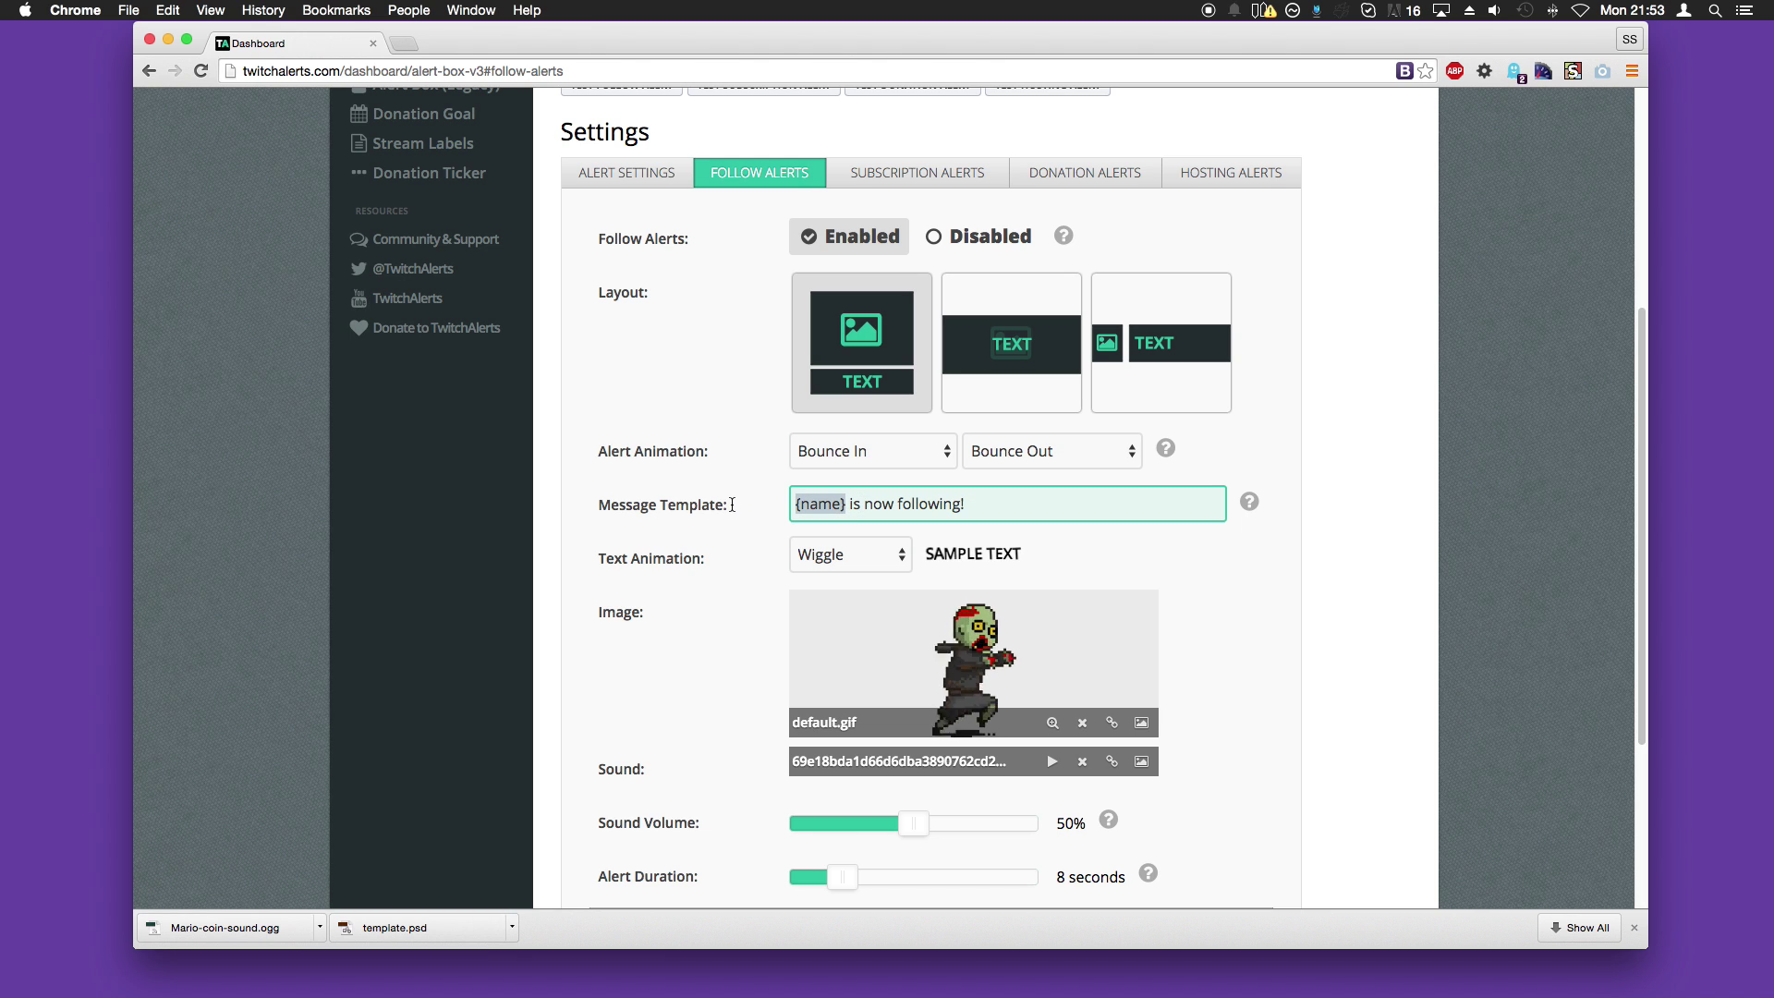
{"action": "left_click", "coordinate": [1108, 518]}
{"action": "key", "text": "super+v"}
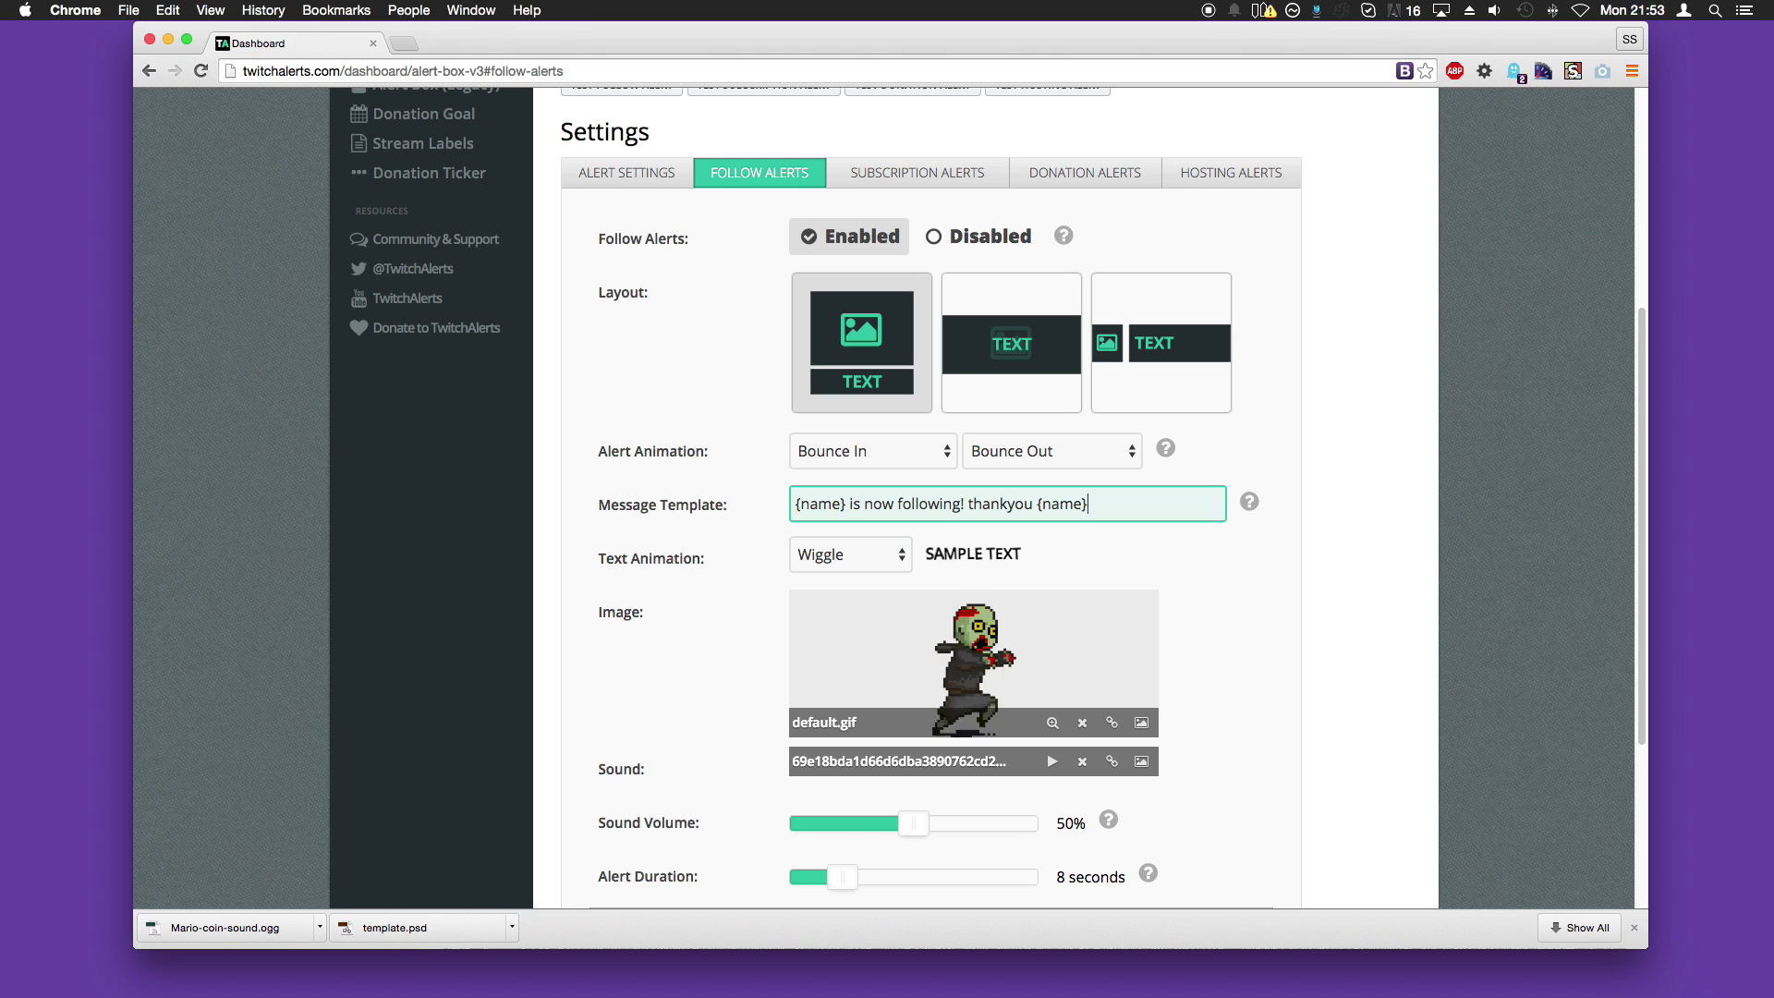
{"action": "left_click", "coordinate": [869, 558]}
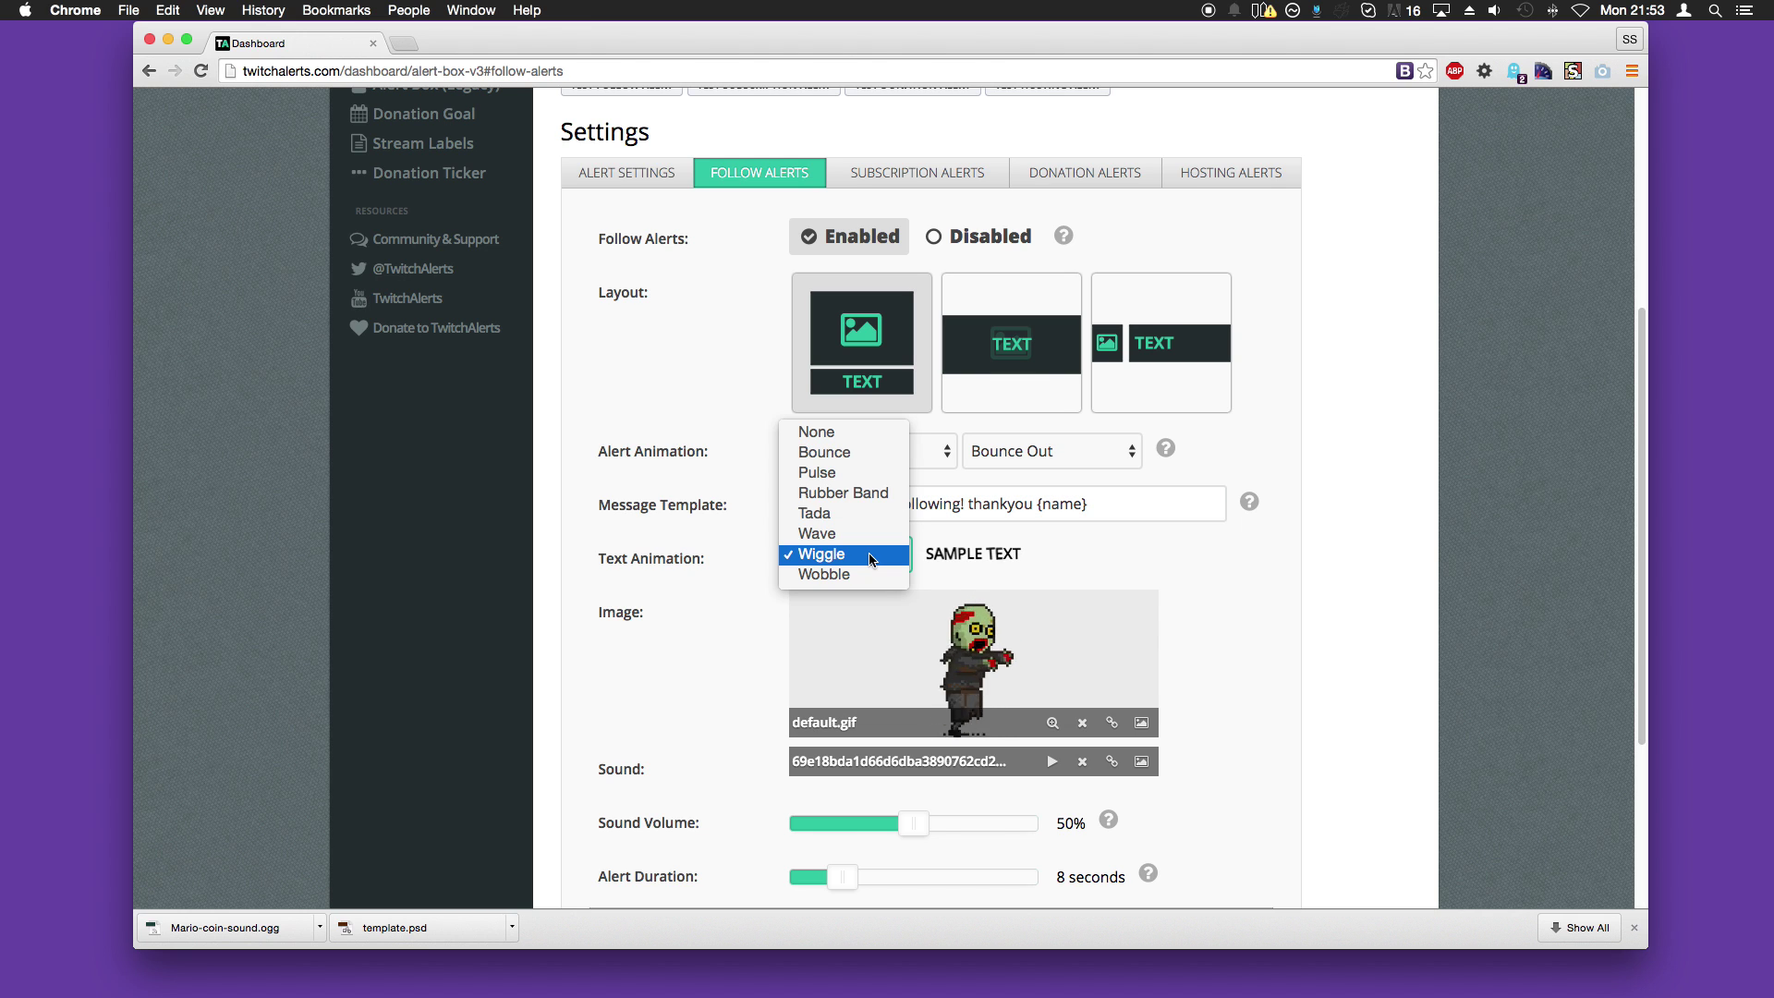
{"action": "left_click", "coordinate": [870, 555]}
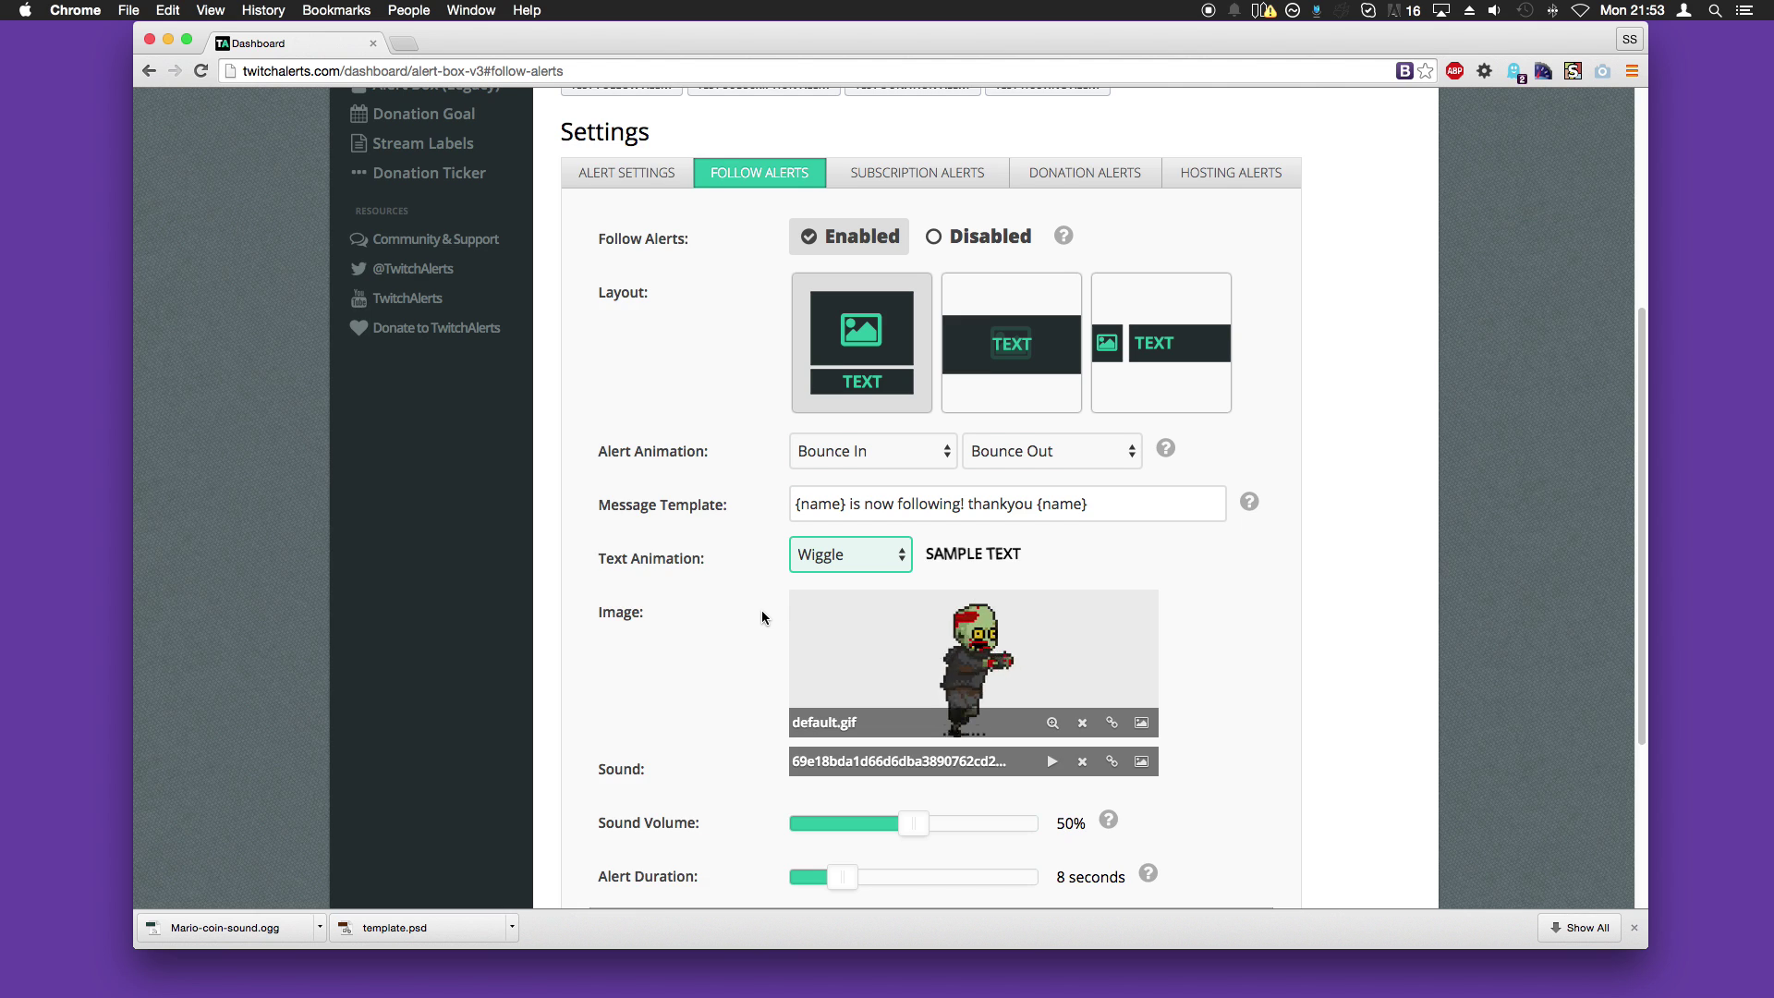
{"action": "scroll", "coordinate": [761, 609], "scroll_direction": "down", "scroll_amount": 2}
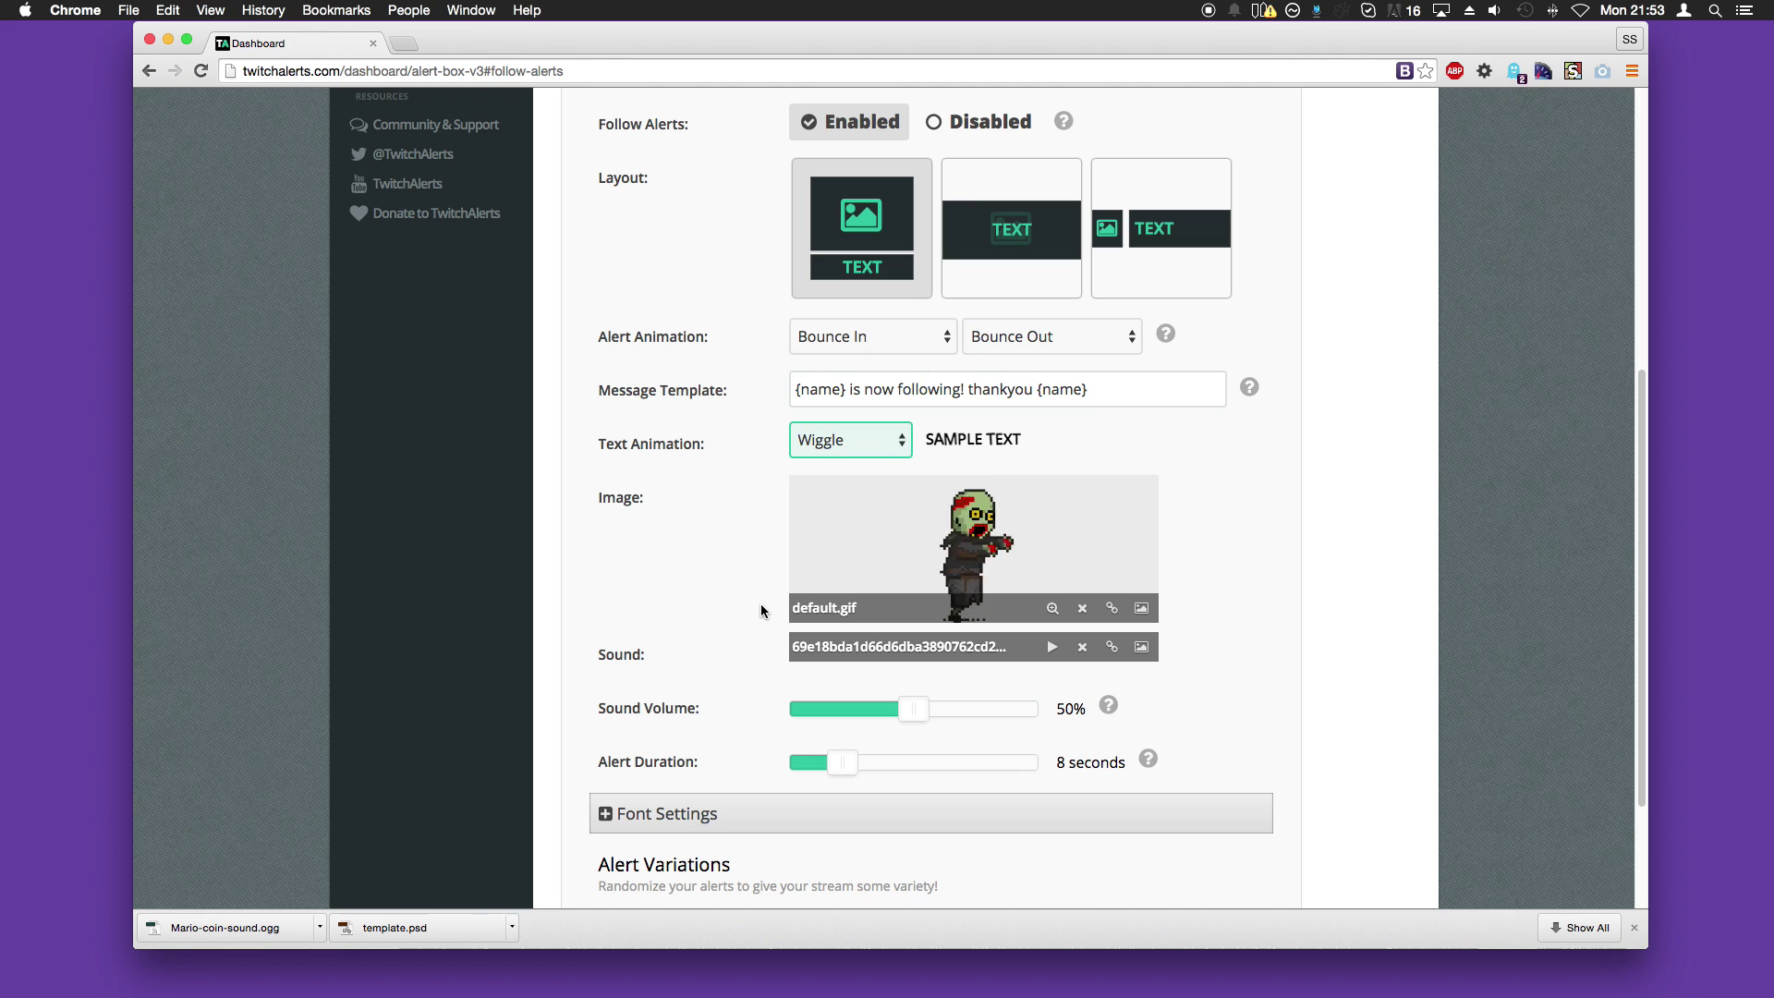
Step: Raise the follow alert sound volume to 100% and preview the sound
{"action": "left_click", "coordinate": [761, 606]}
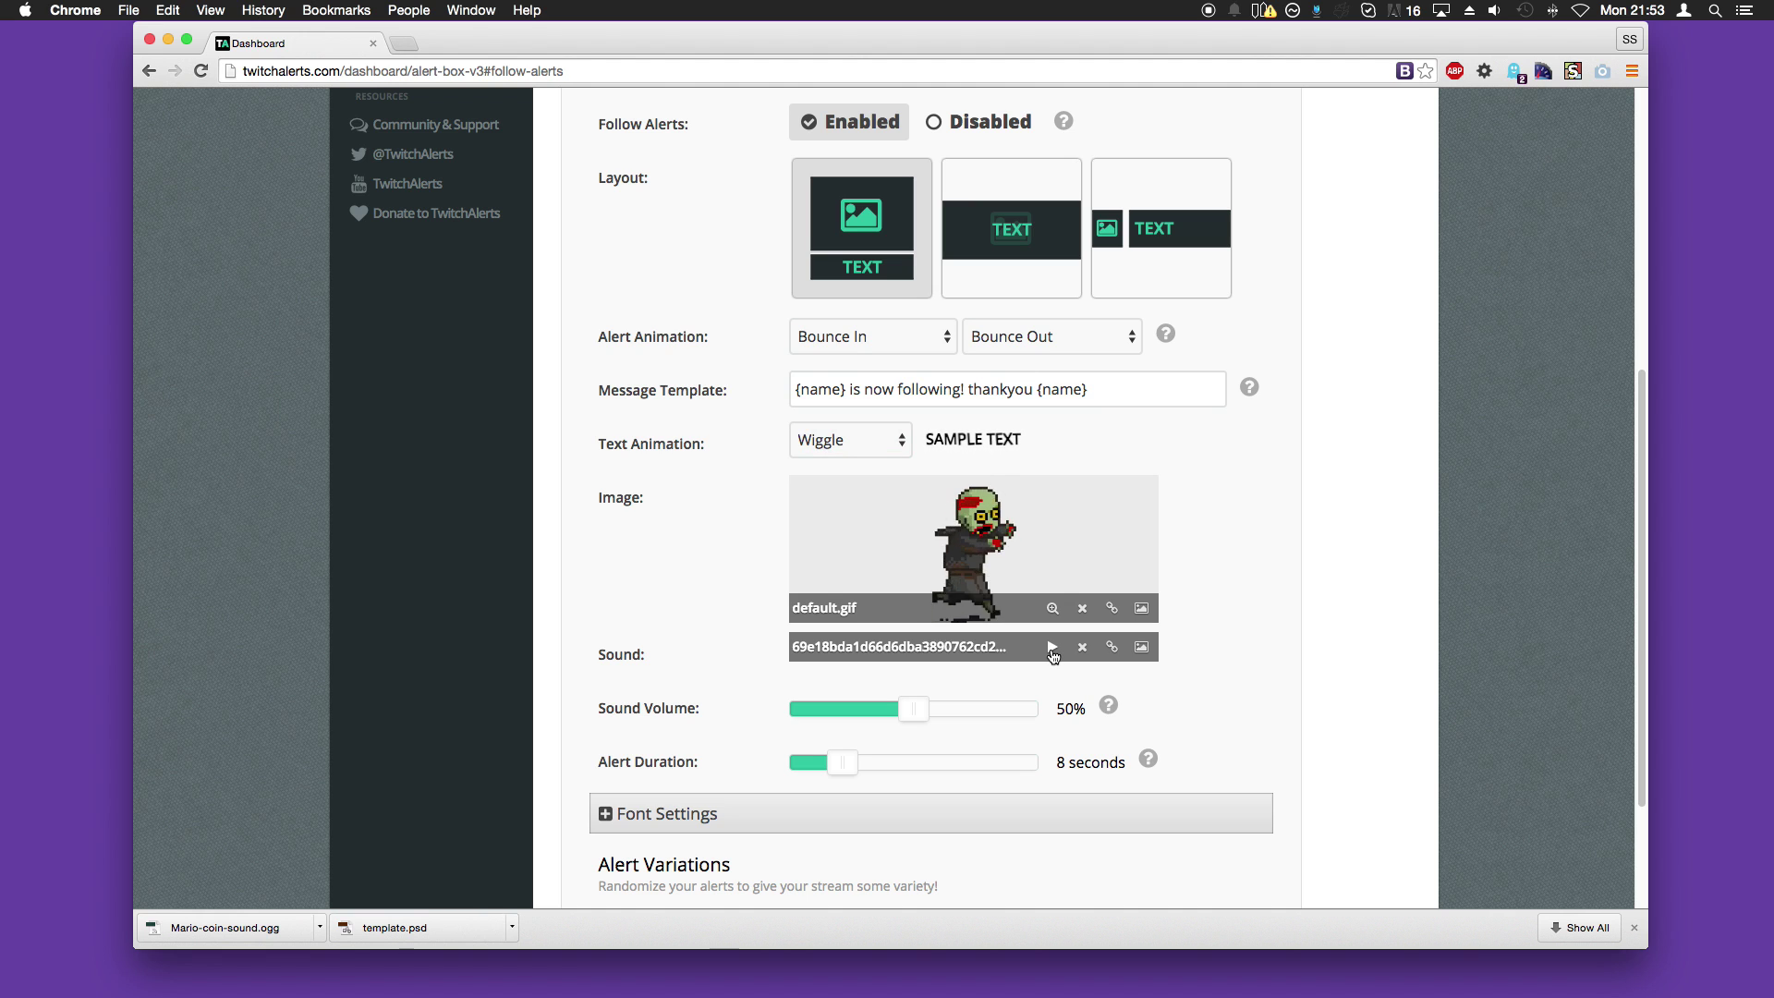
{"action": "left_click_drag", "start_coordinate": [913, 708], "coordinate": [1029, 706]}
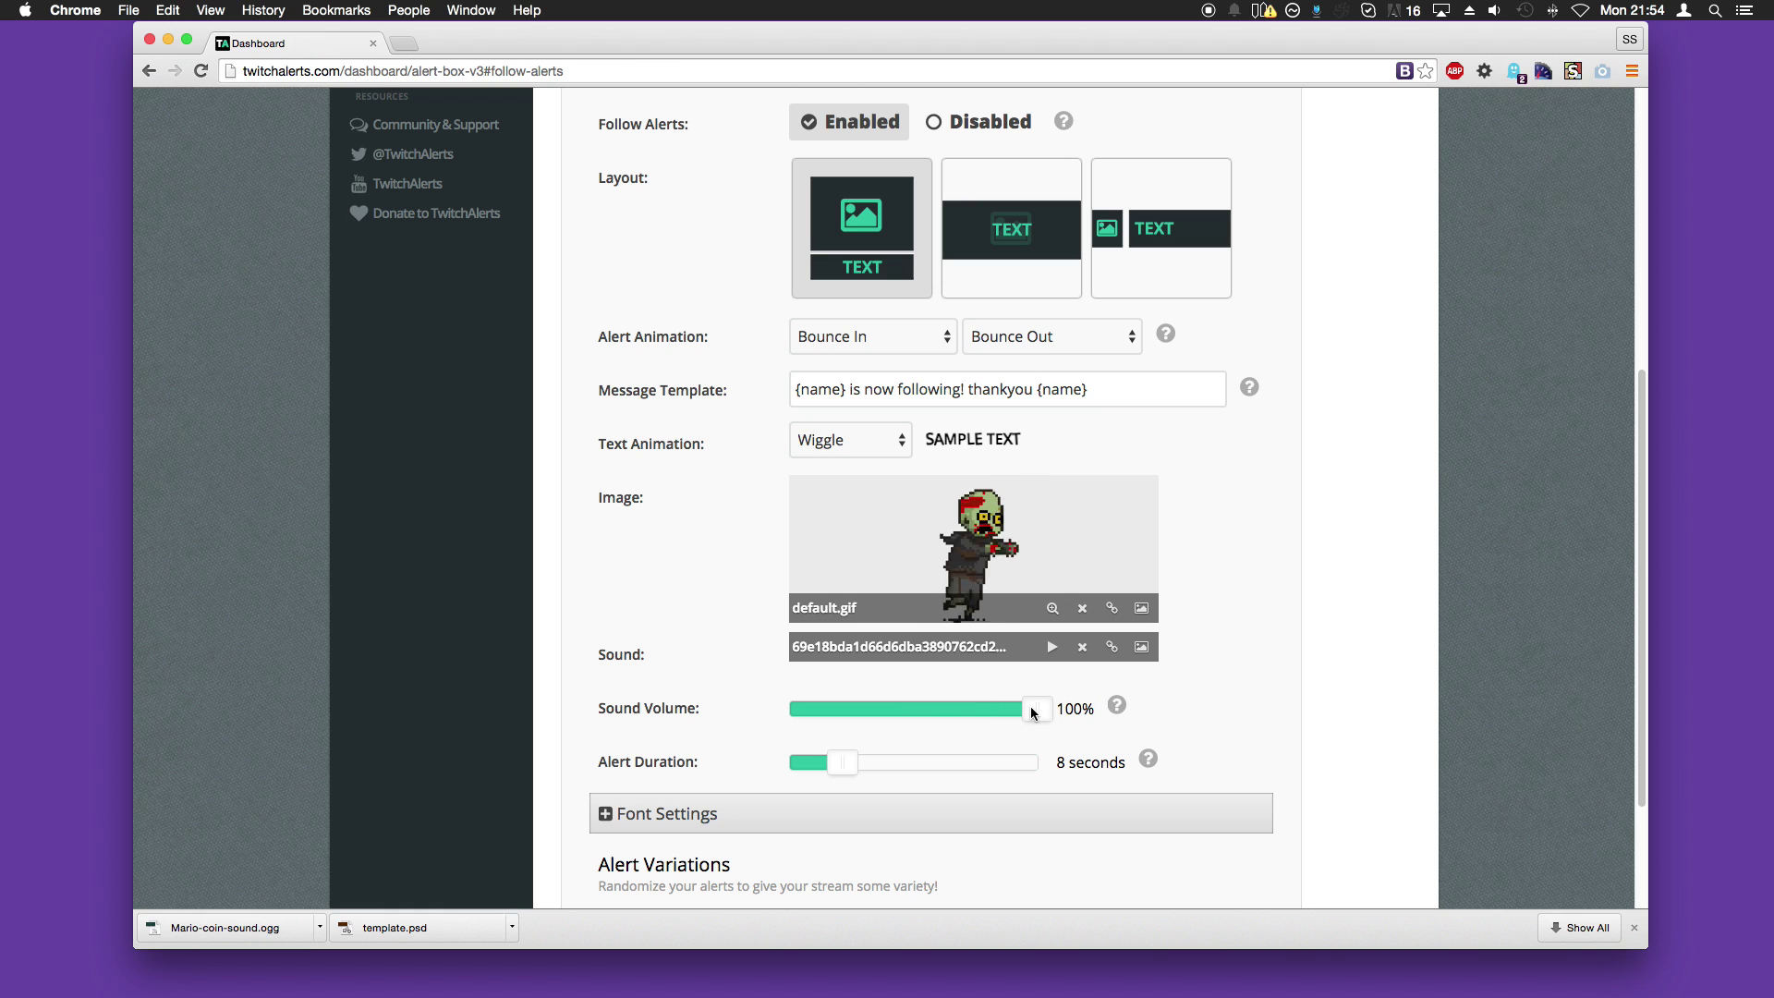
{"action": "left_click", "coordinate": [1052, 655]}
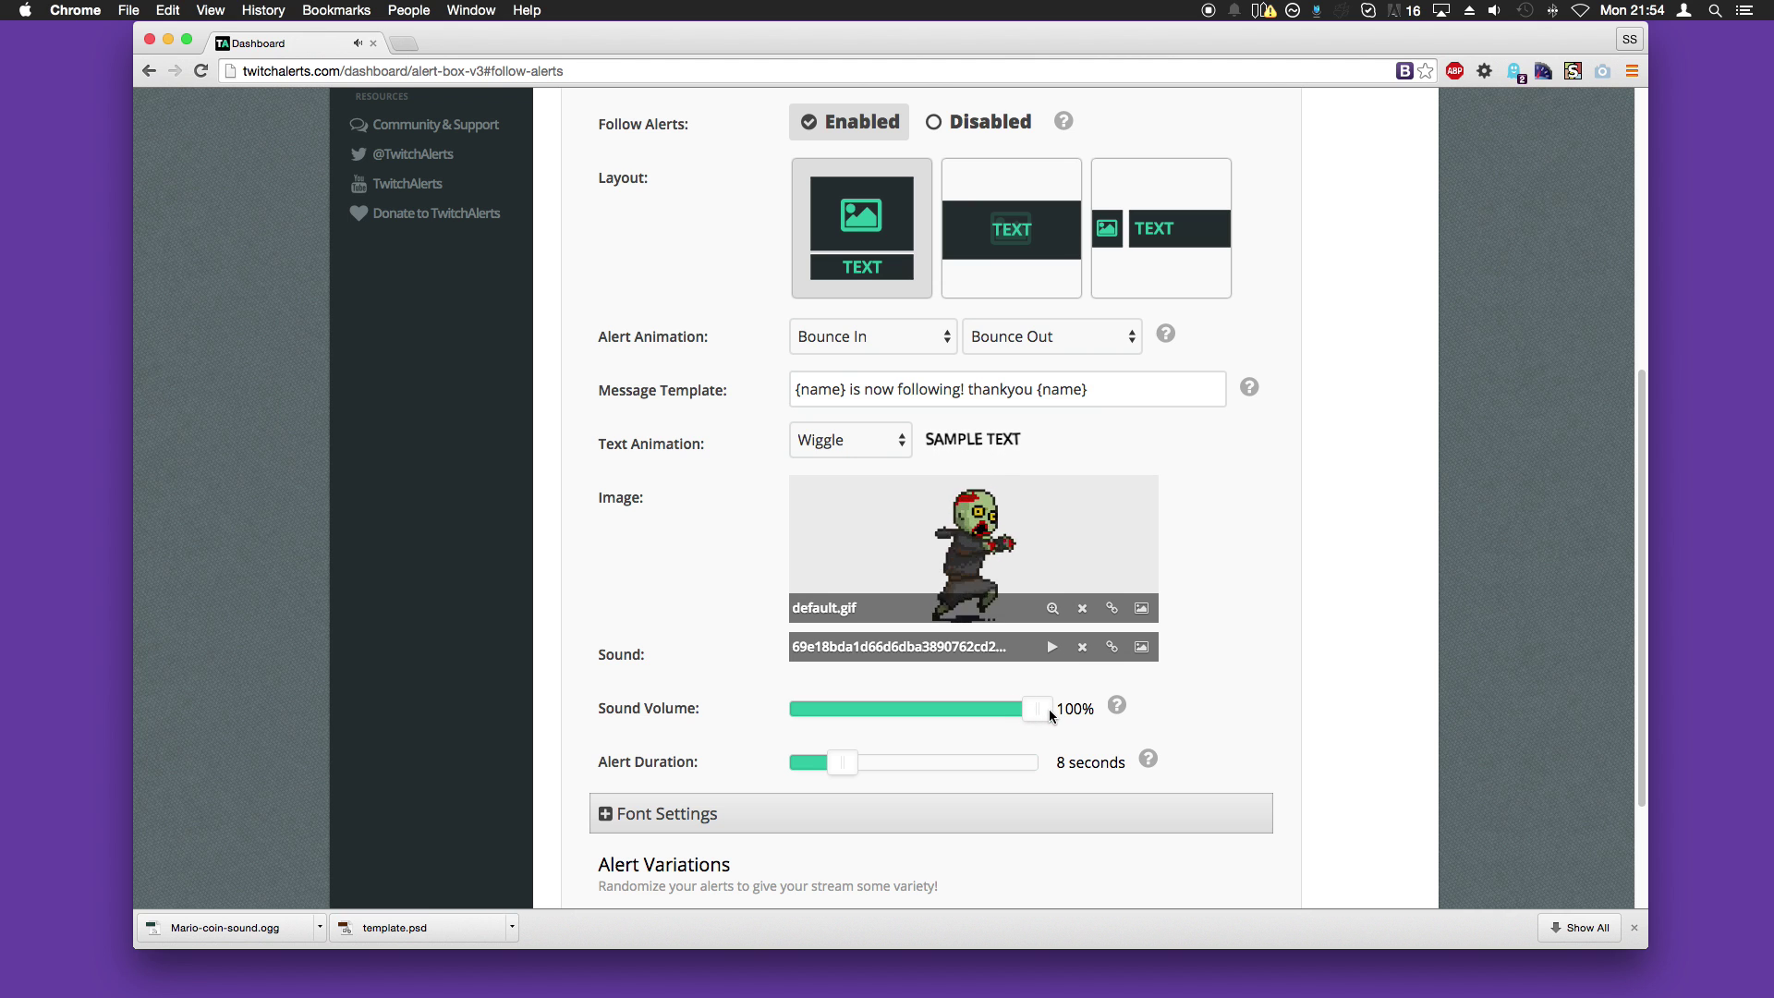
Step: Set the follow alert text font size to 70px in Font Settings
{"action": "scroll", "coordinate": [736, 599], "scroll_direction": "down", "scroll_amount": 3}
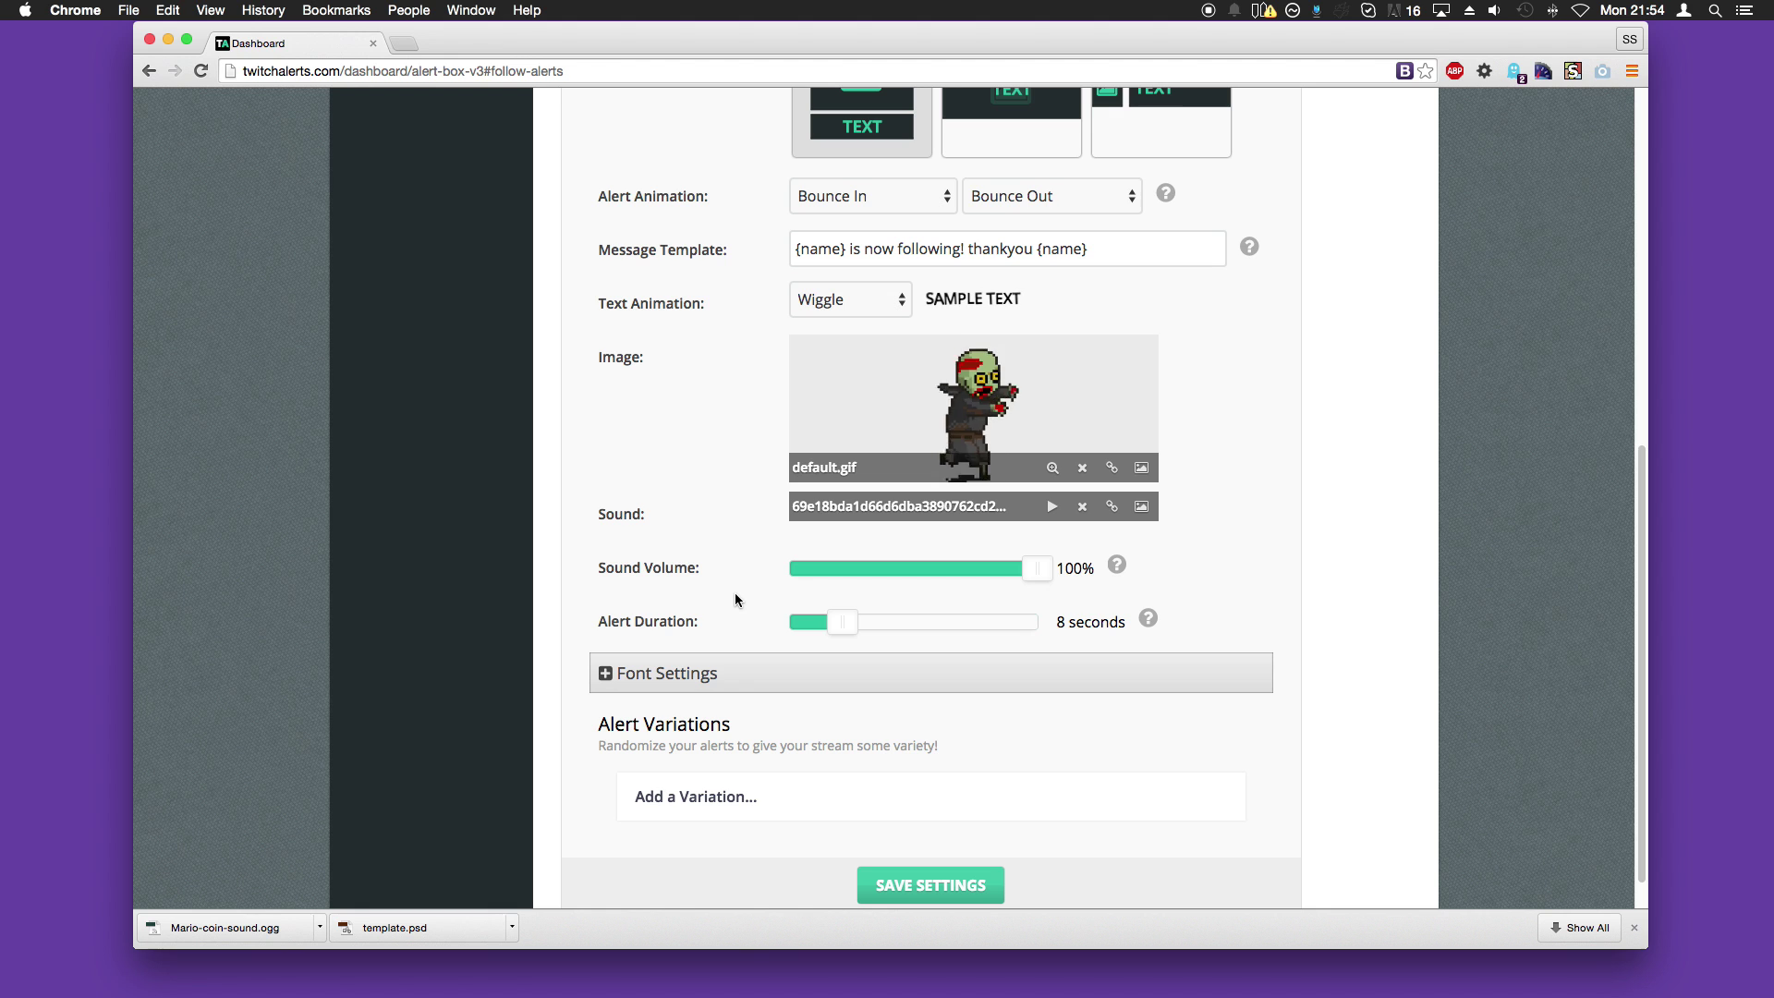
{"action": "scroll", "coordinate": [762, 691], "scroll_direction": "down", "scroll_amount": 1}
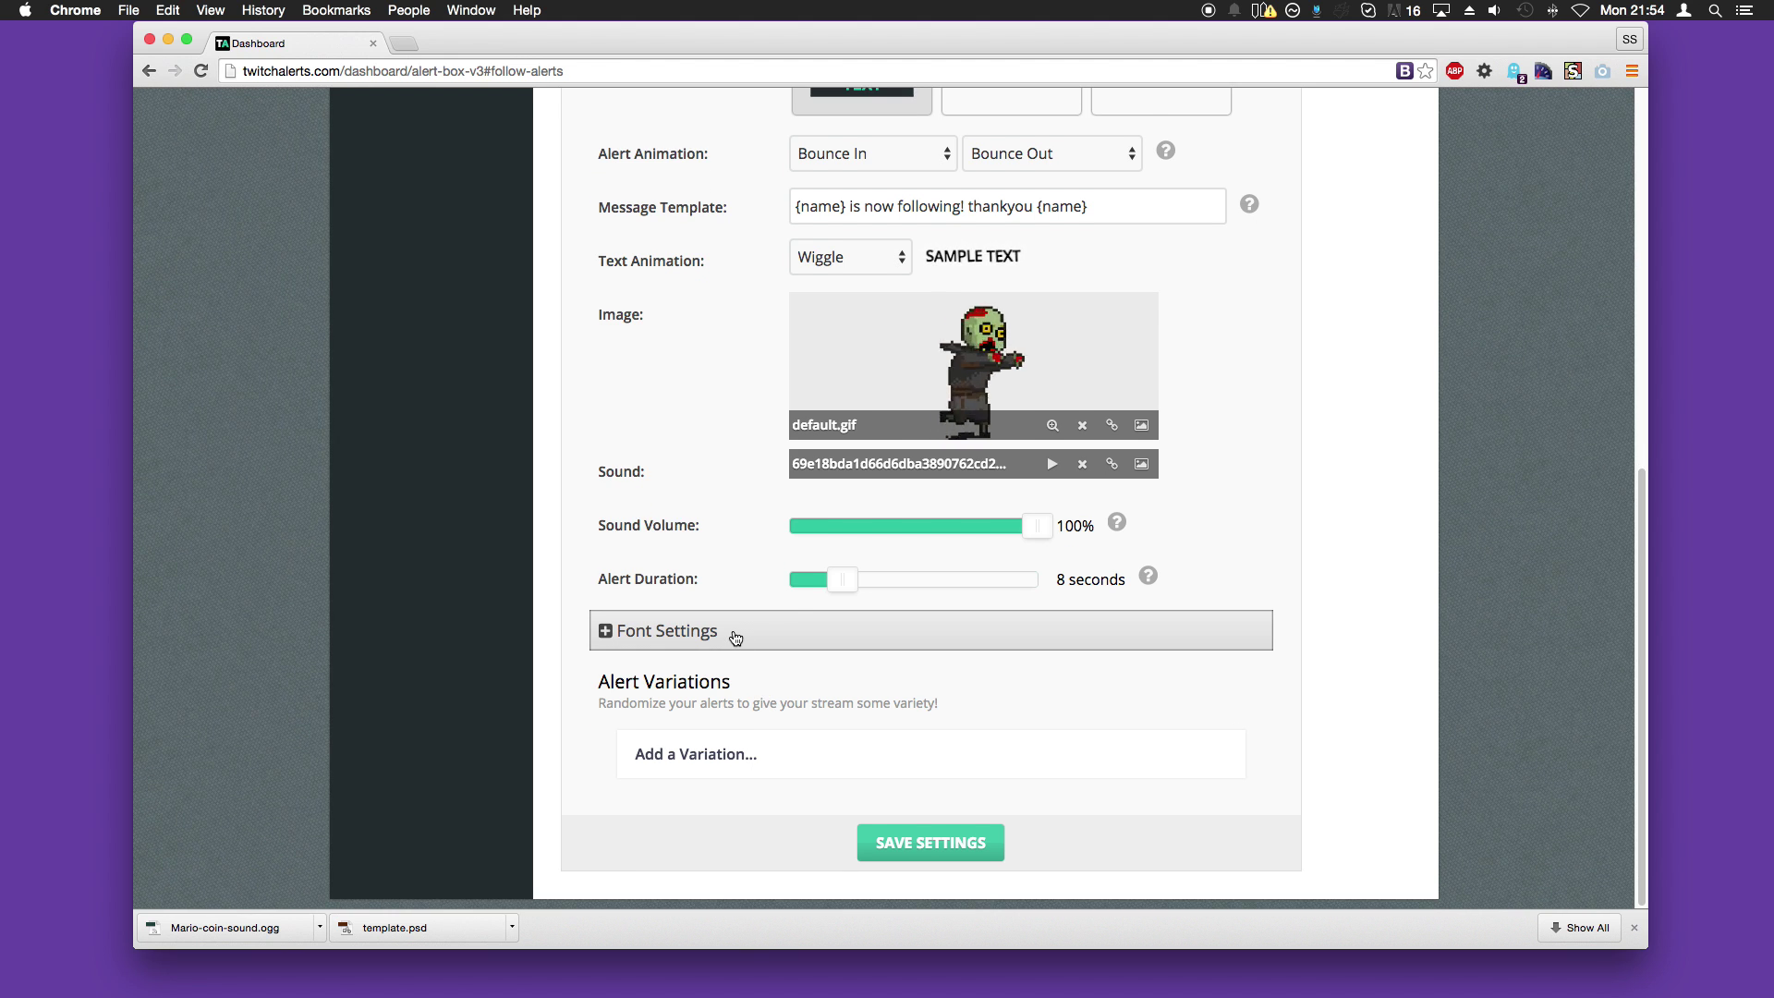
{"action": "left_click", "coordinate": [733, 634]}
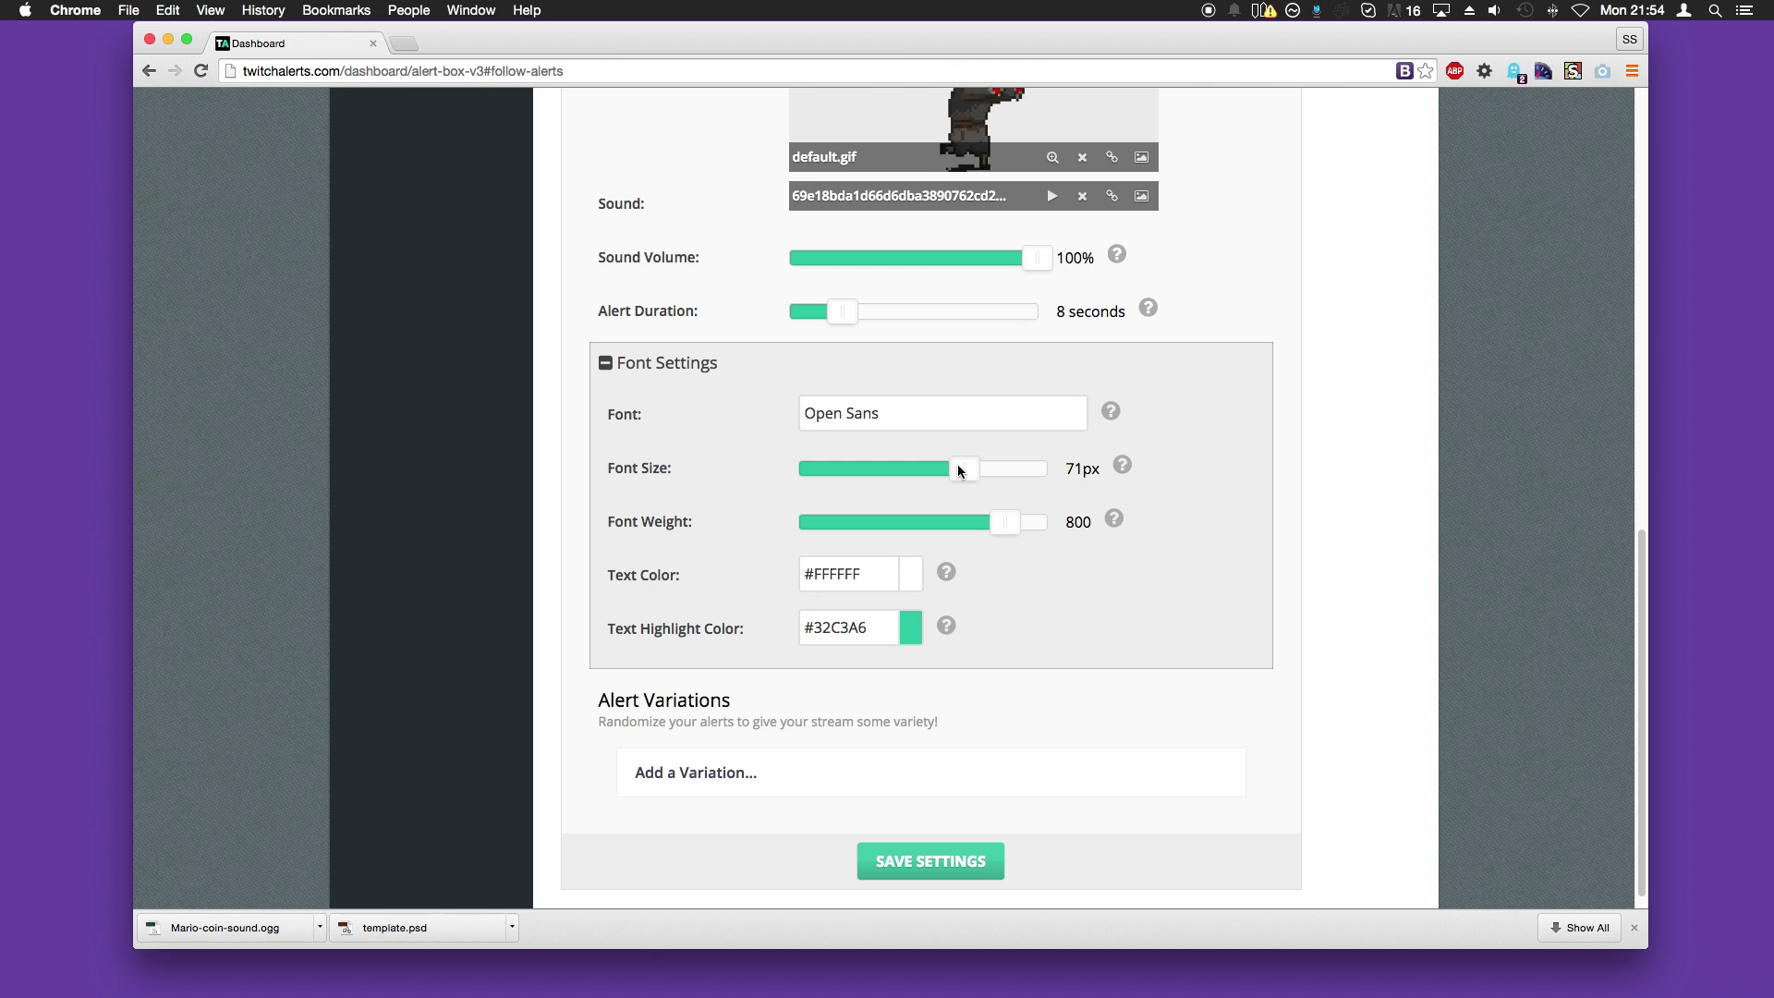
{"action": "left_click_drag", "start_coordinate": [958, 465], "coordinate": [956, 465]}
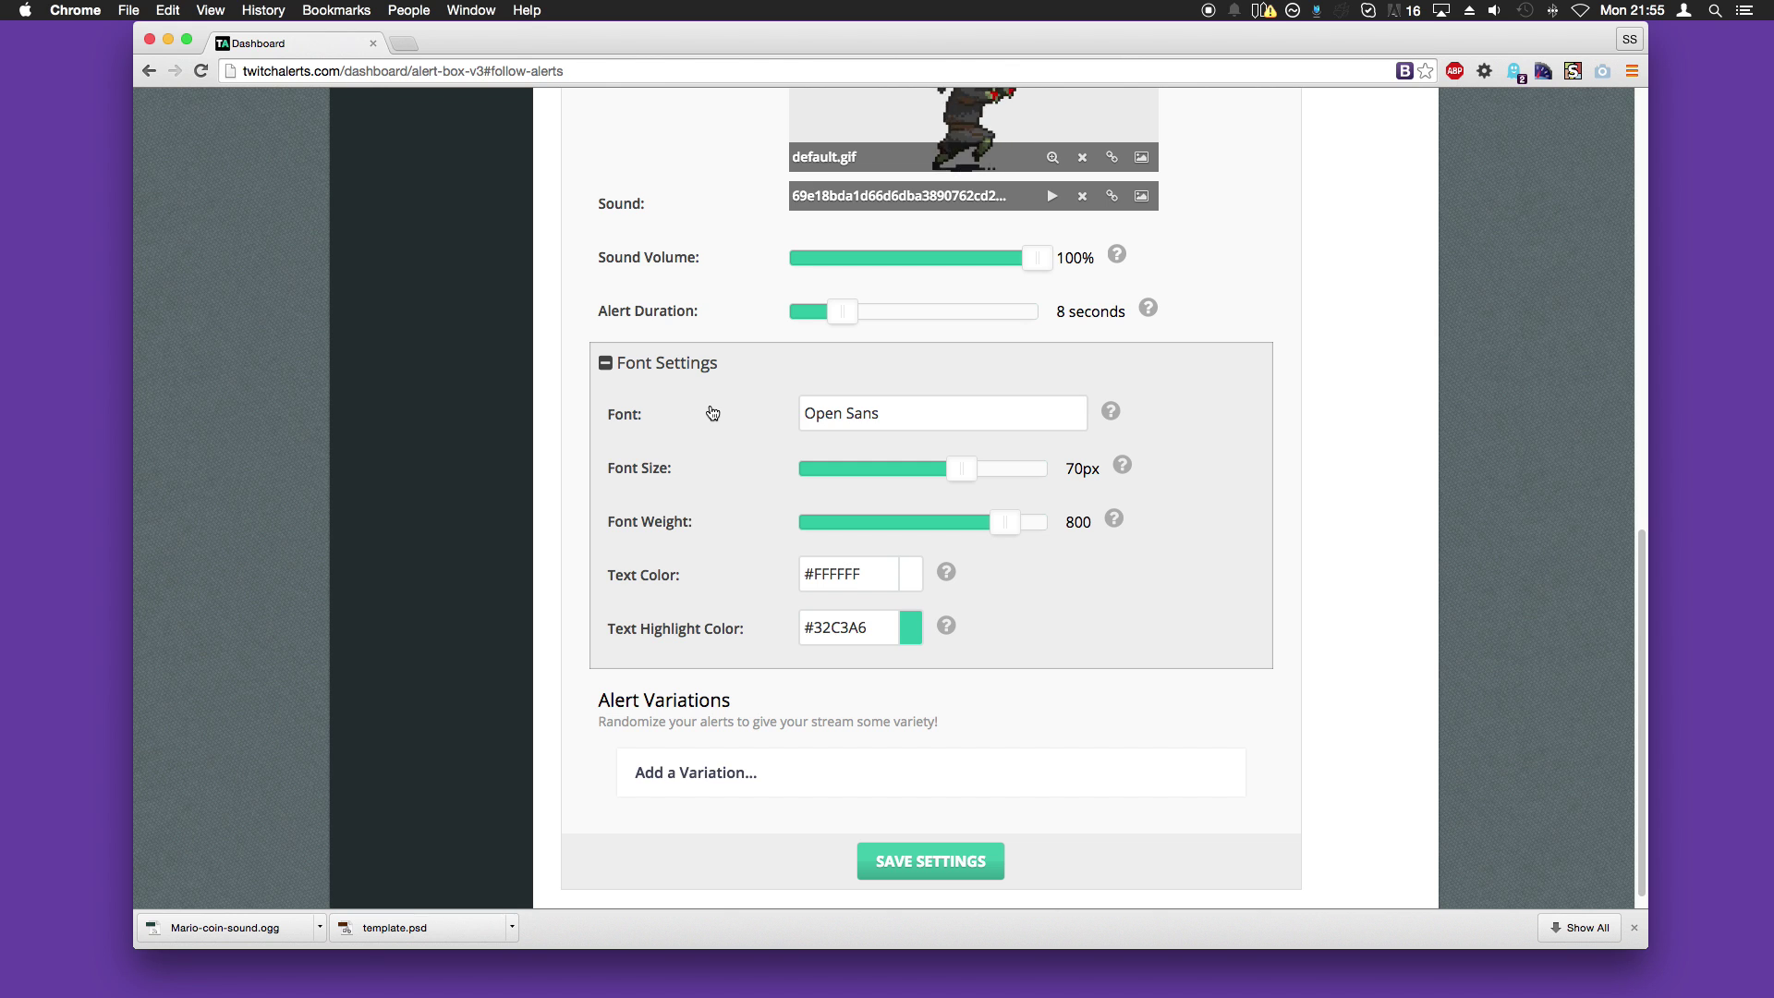
{"action": "left_click", "coordinate": [674, 361]}
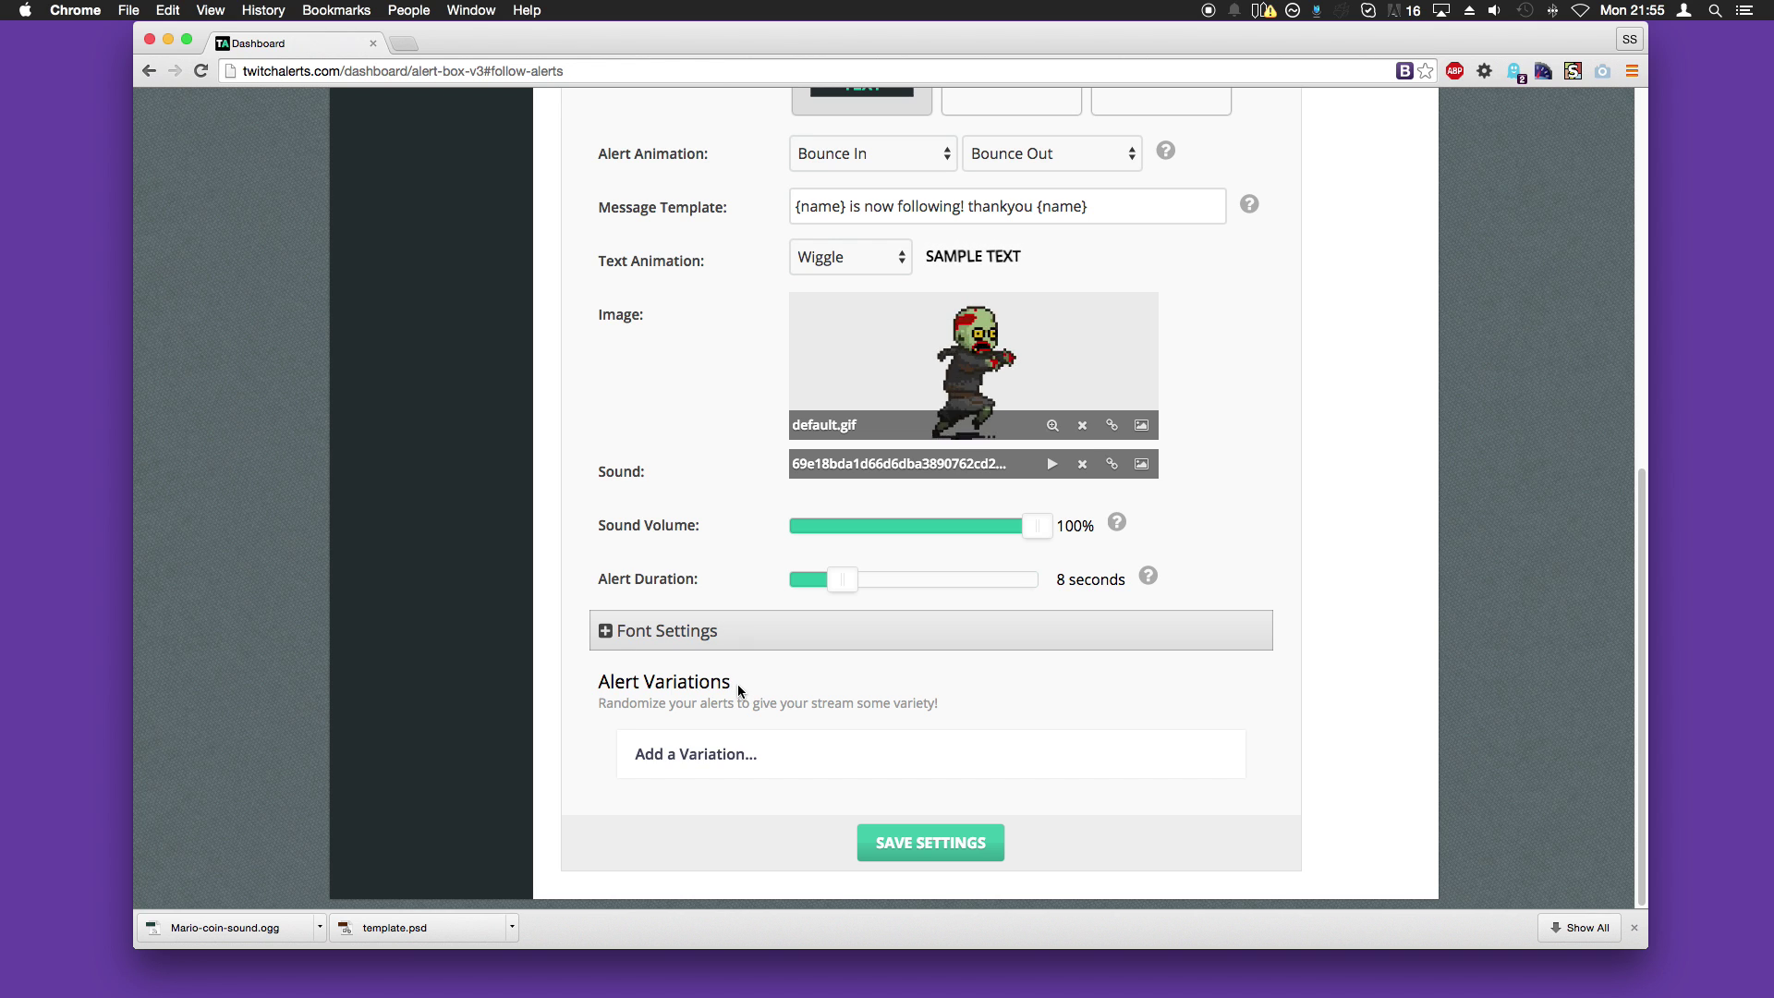
{"action": "left_click", "coordinate": [770, 755]}
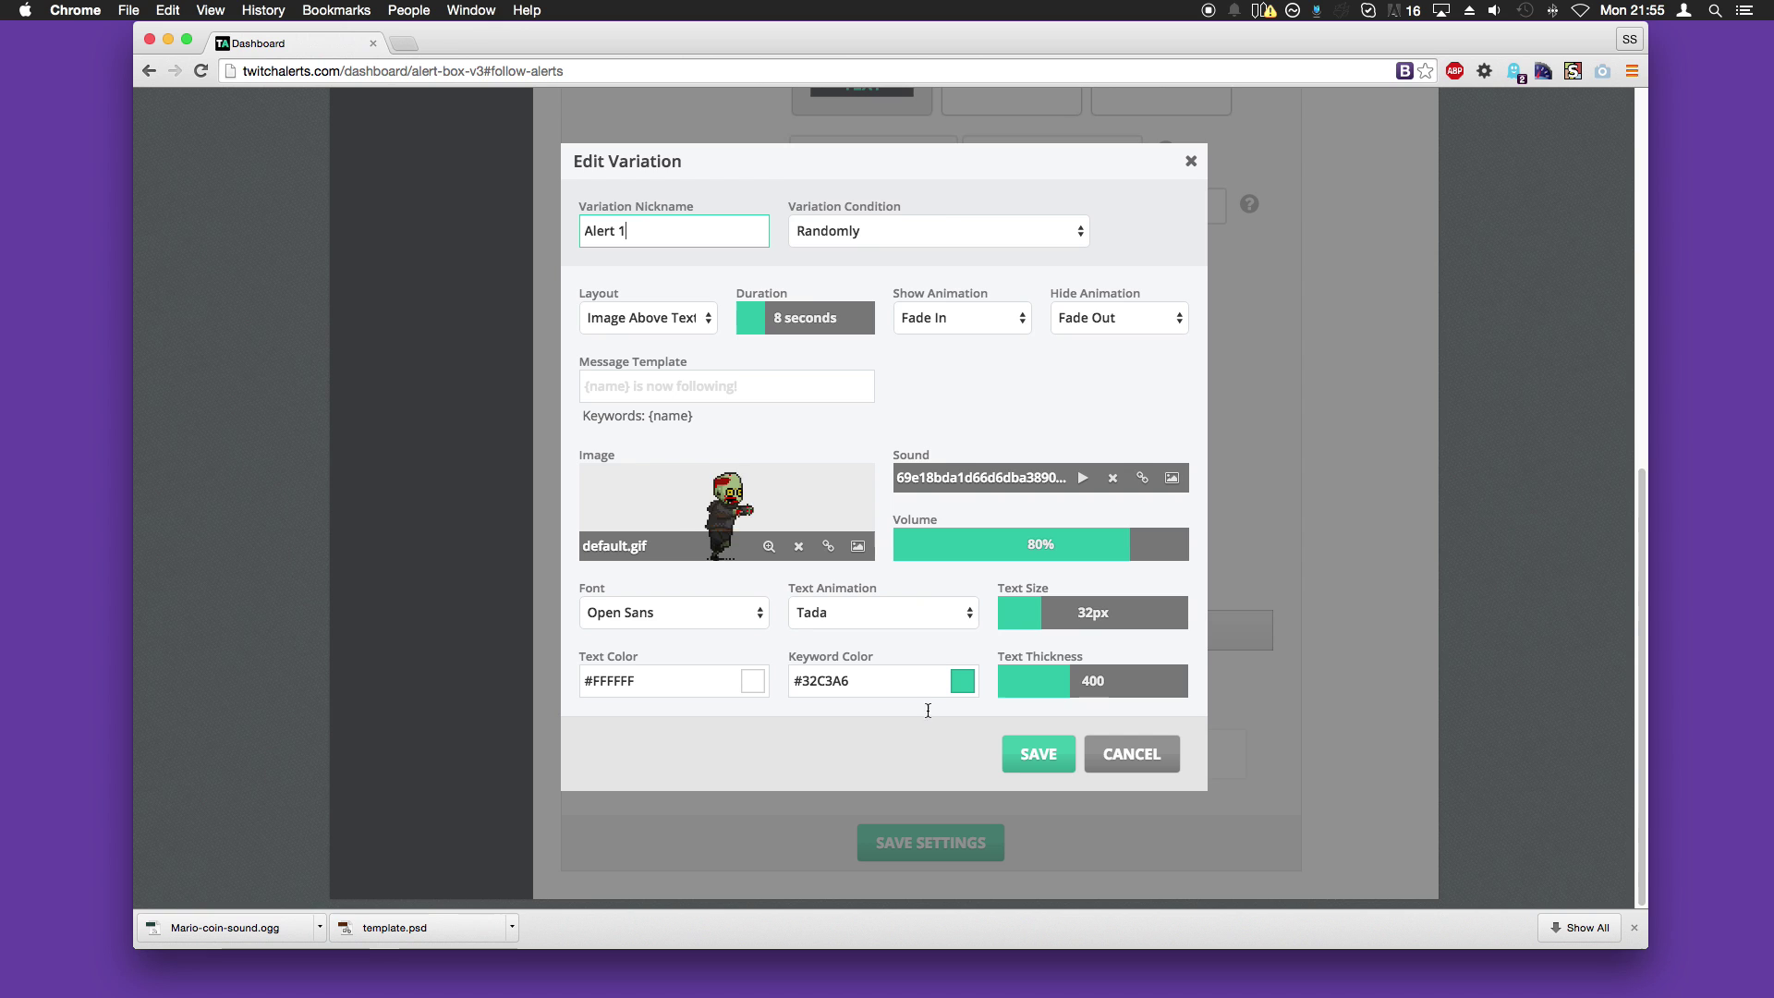
{"action": "left_click", "coordinate": [1026, 763]}
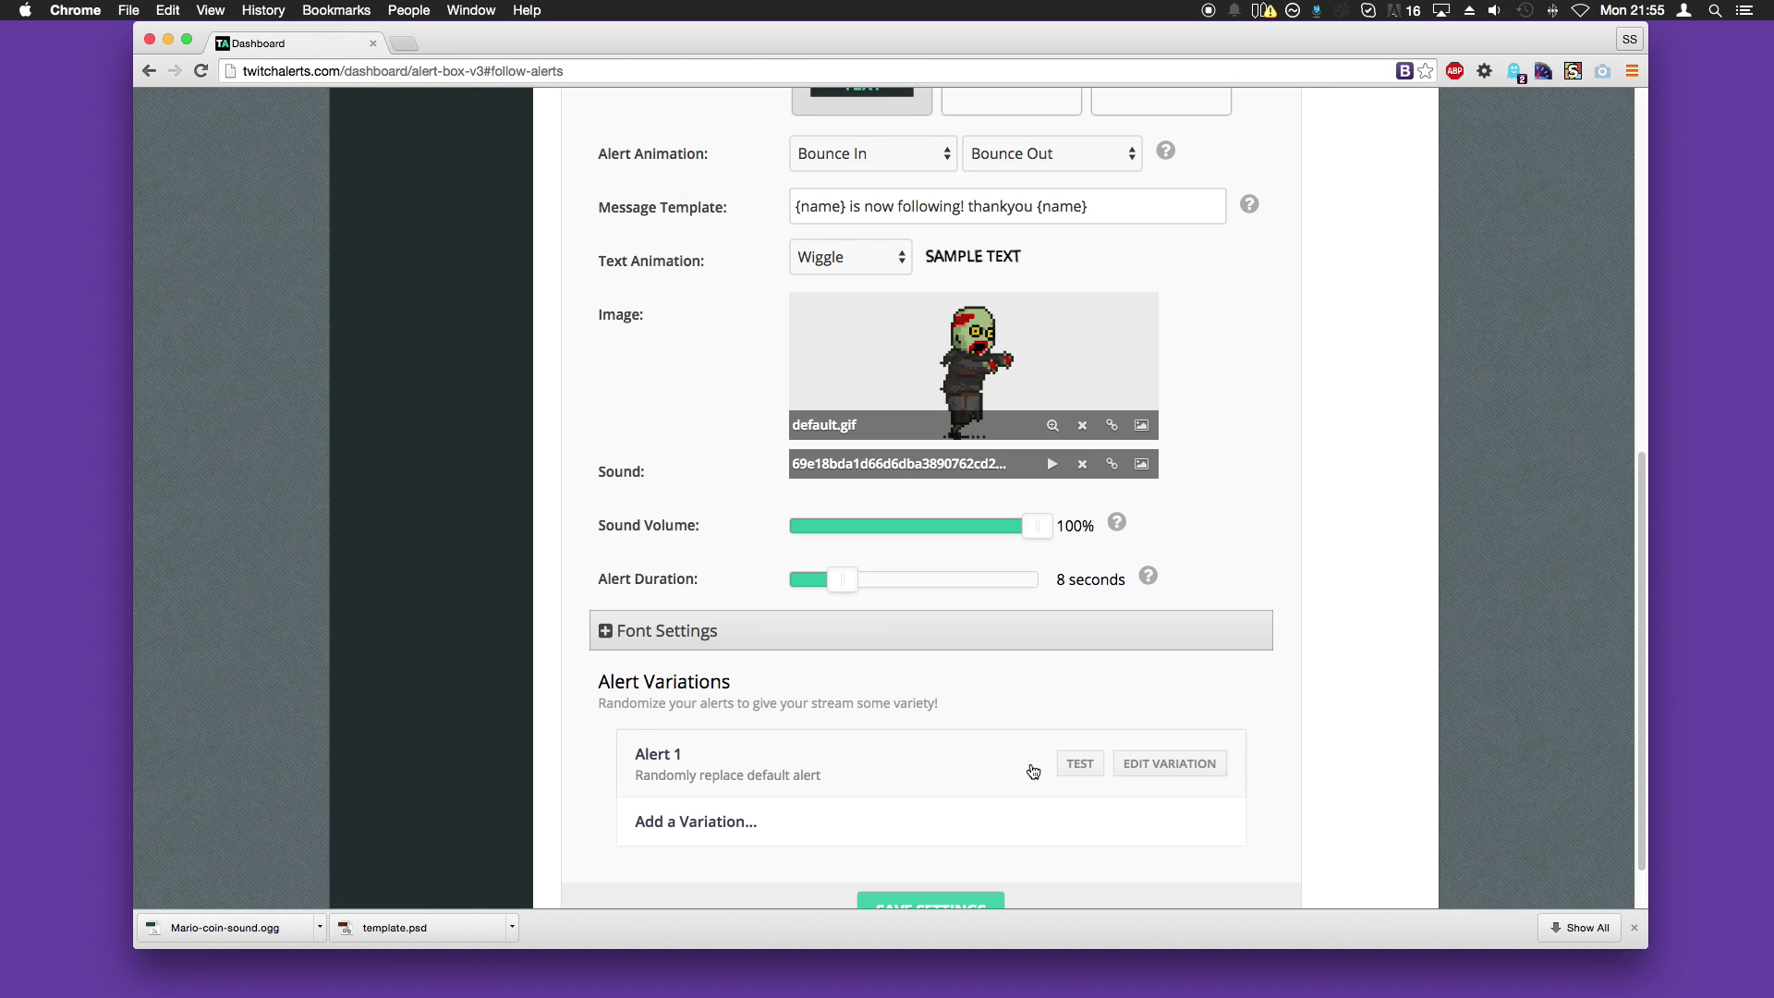
{"action": "scroll", "coordinate": [1033, 771], "scroll_direction": "down", "scroll_amount": 2}
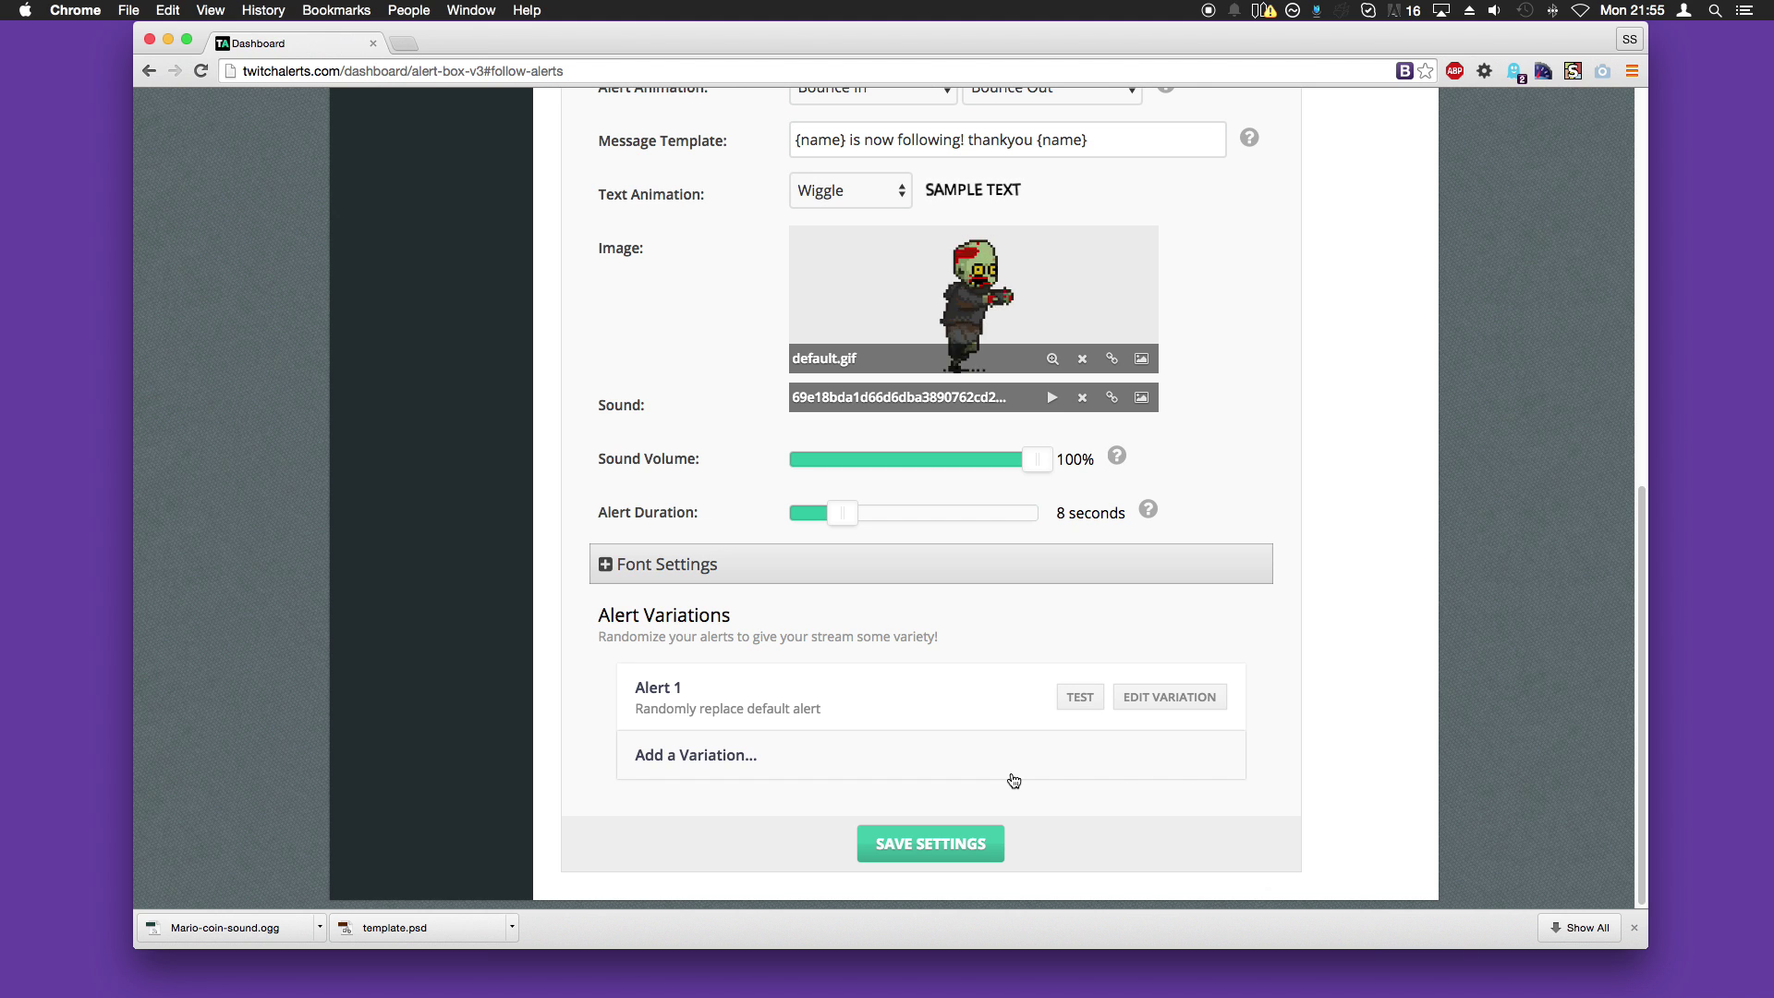
{"action": "left_click", "coordinate": [1142, 712]}
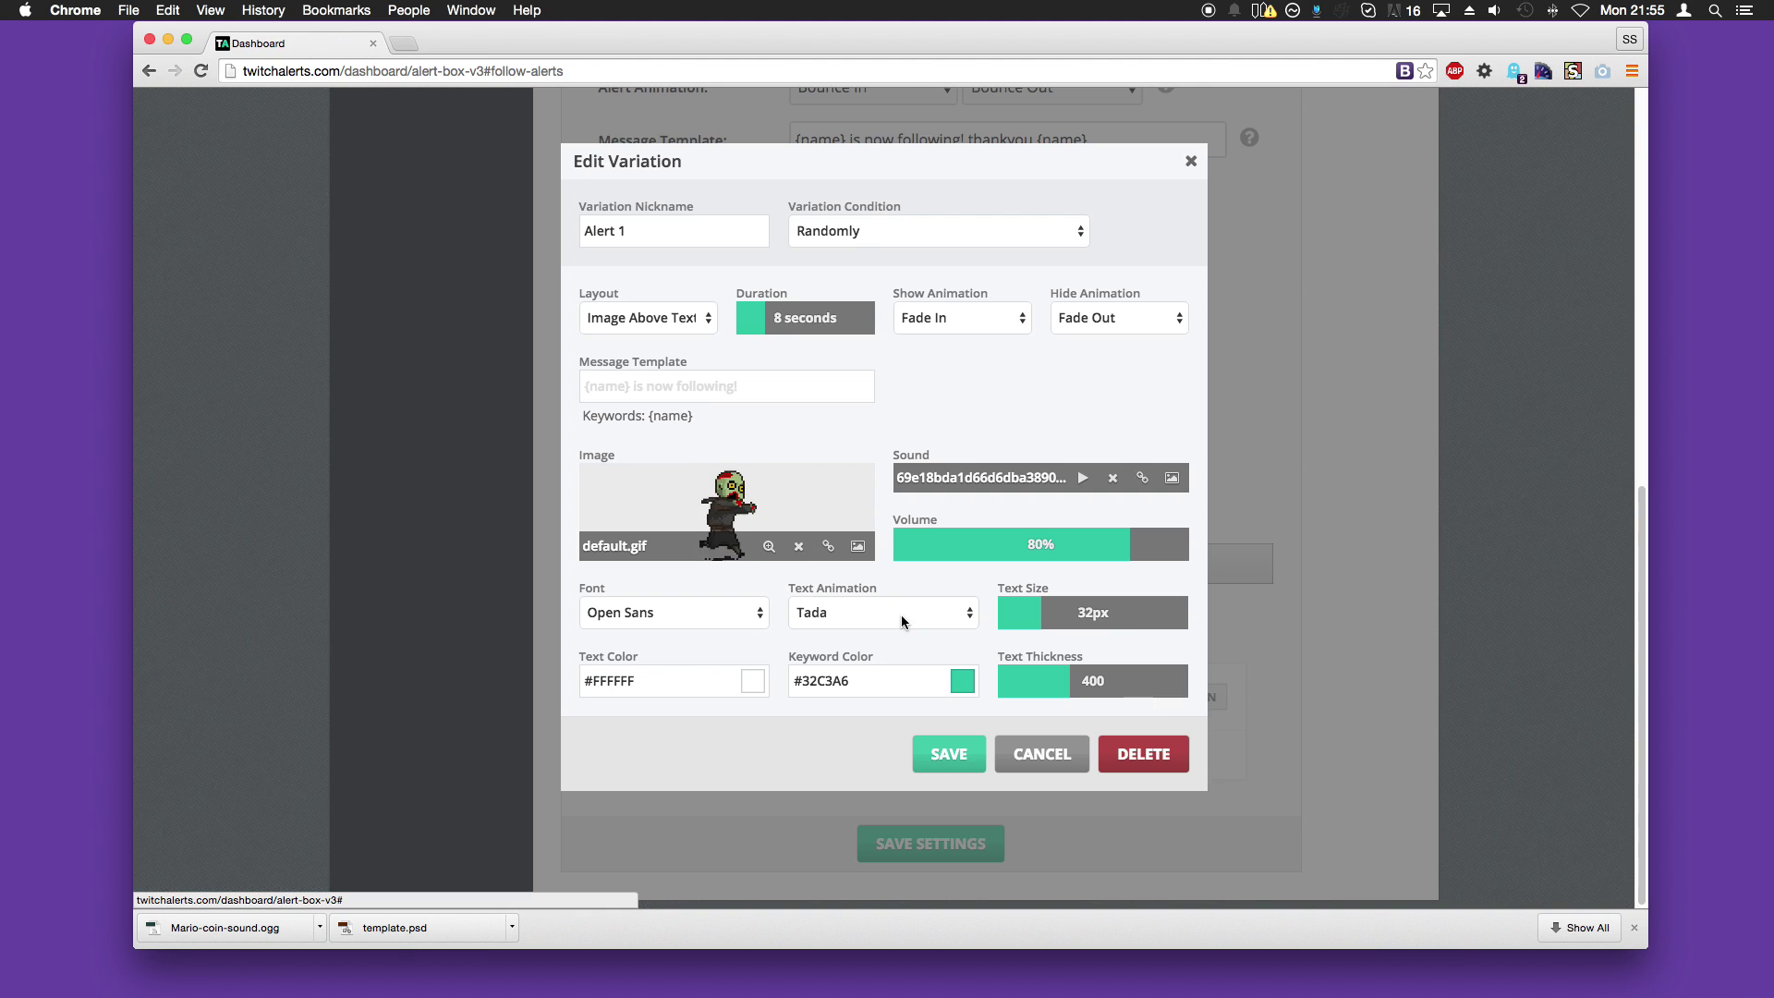
{"action": "left_click", "coordinate": [1124, 750]}
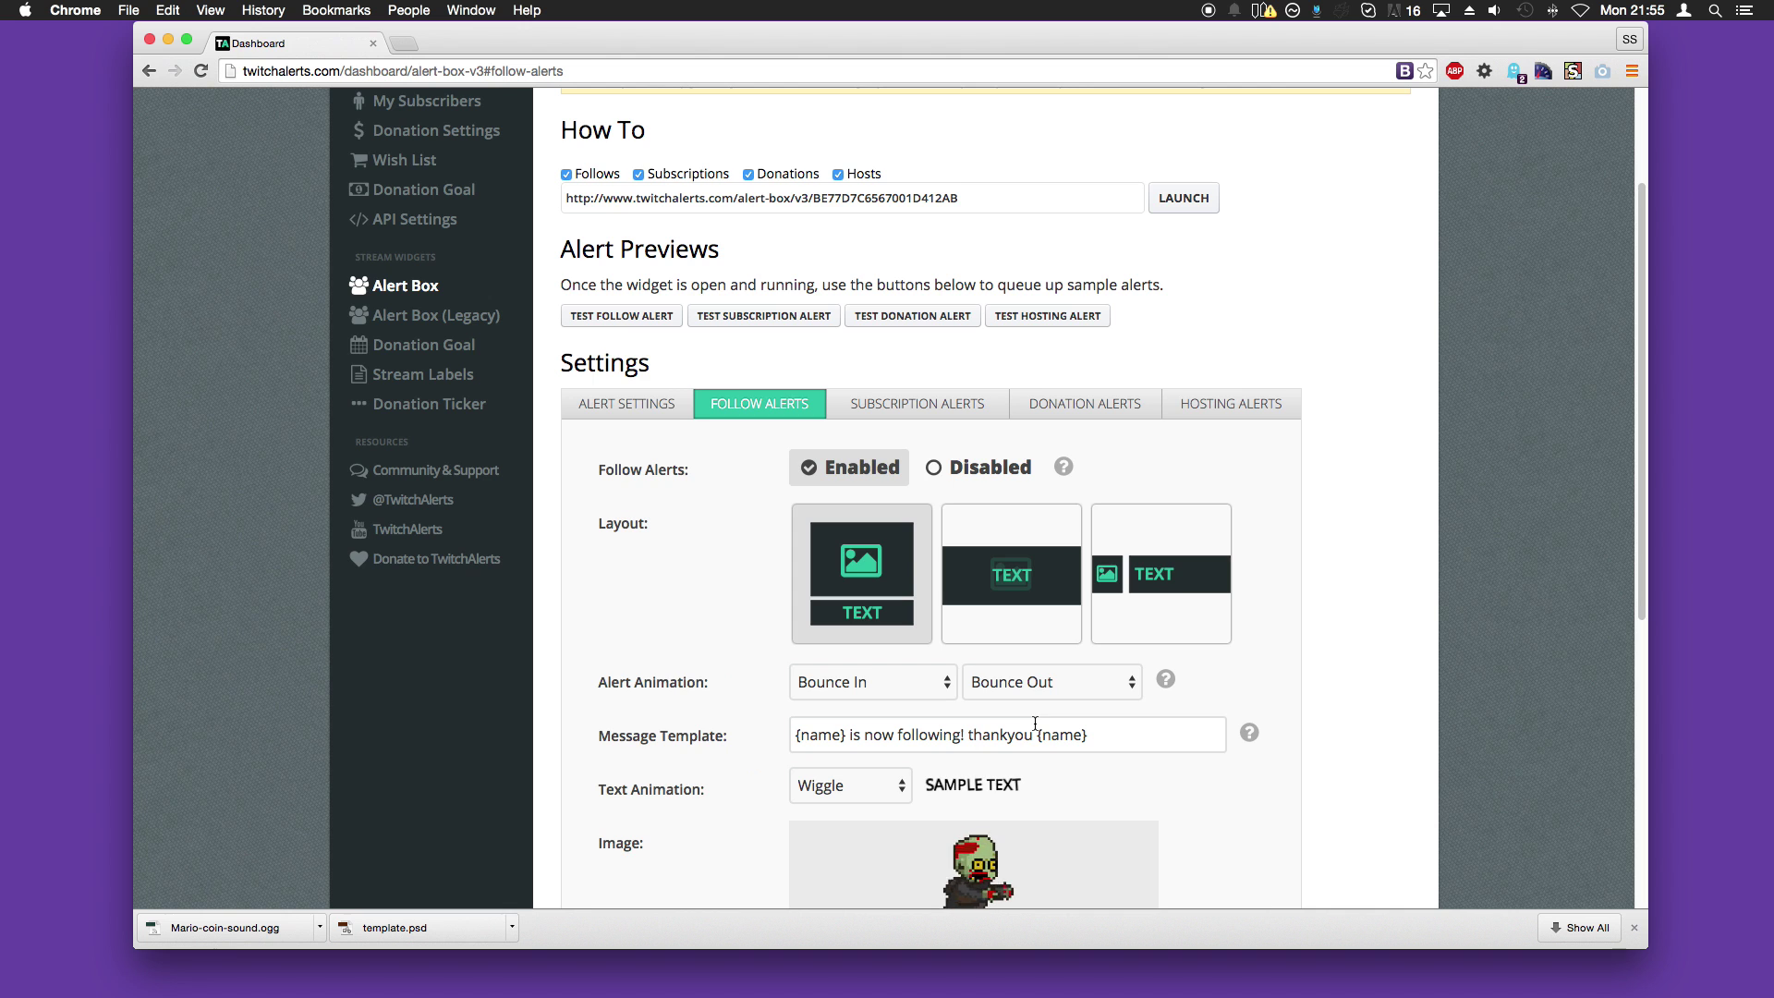
Step: Save the follow alert settings and copy the Alert Box widget URL from the How To section
{"action": "scroll", "coordinate": [934, 785], "scroll_direction": "down", "scroll_amount": 6}
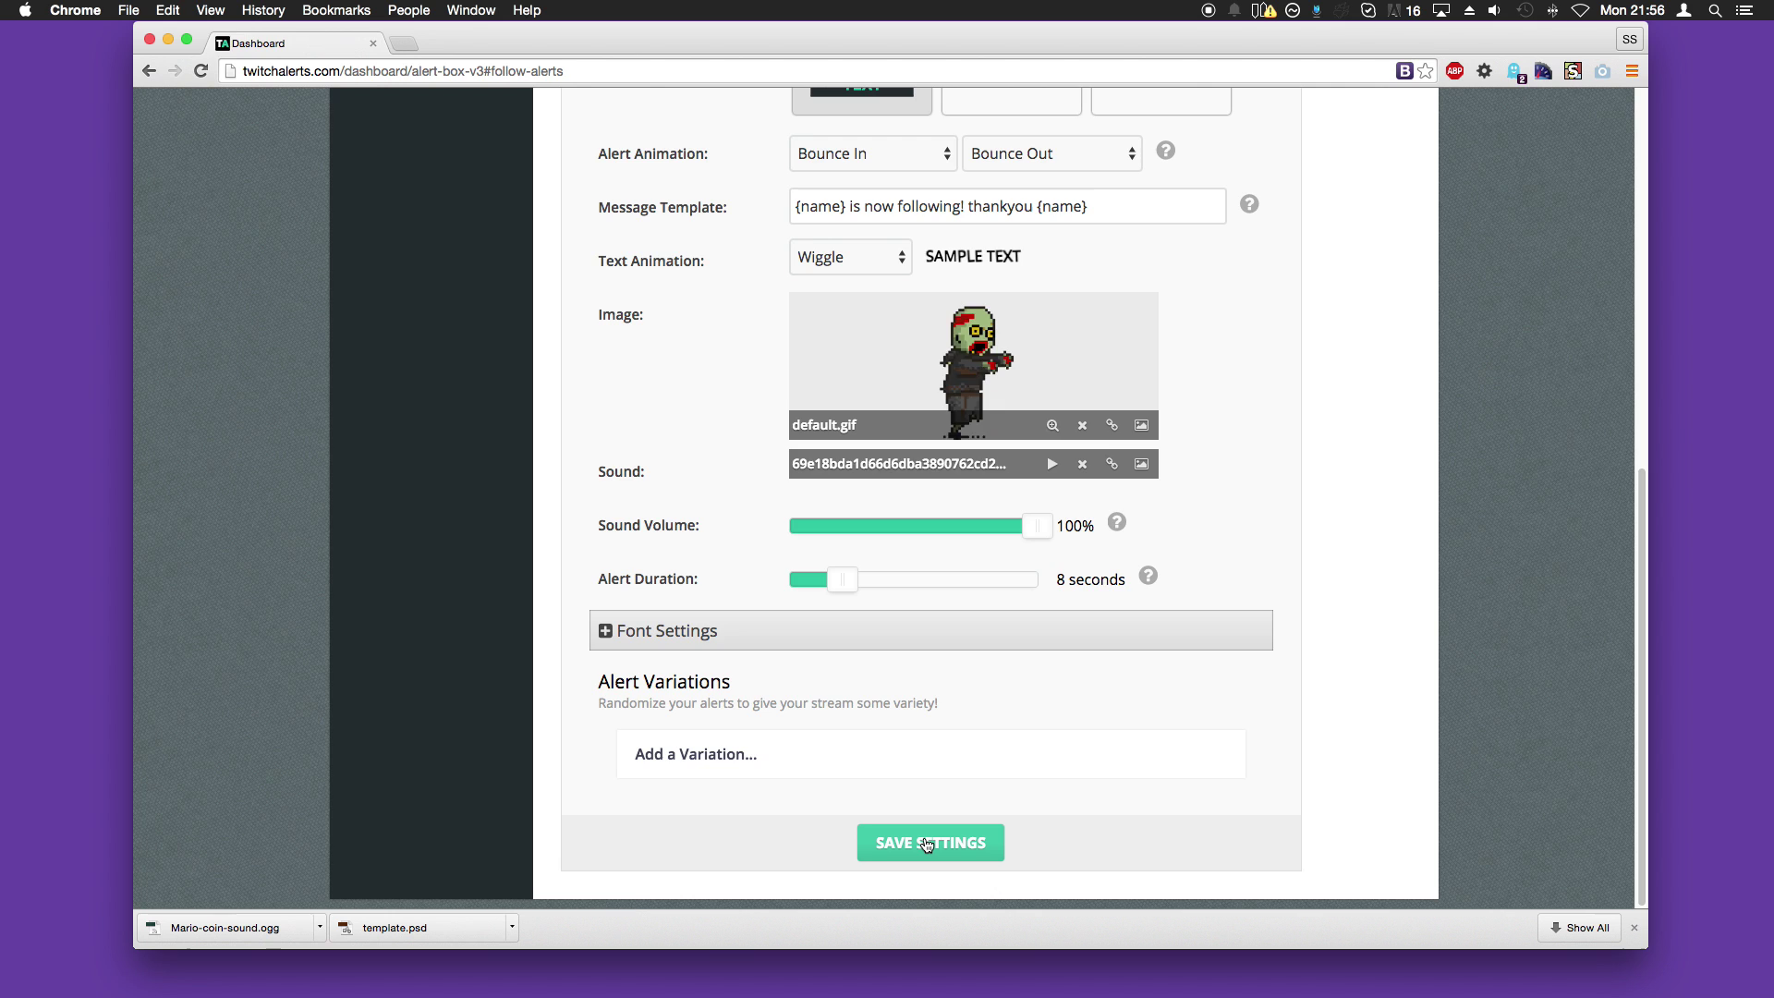
{"action": "left_click", "coordinate": [926, 844]}
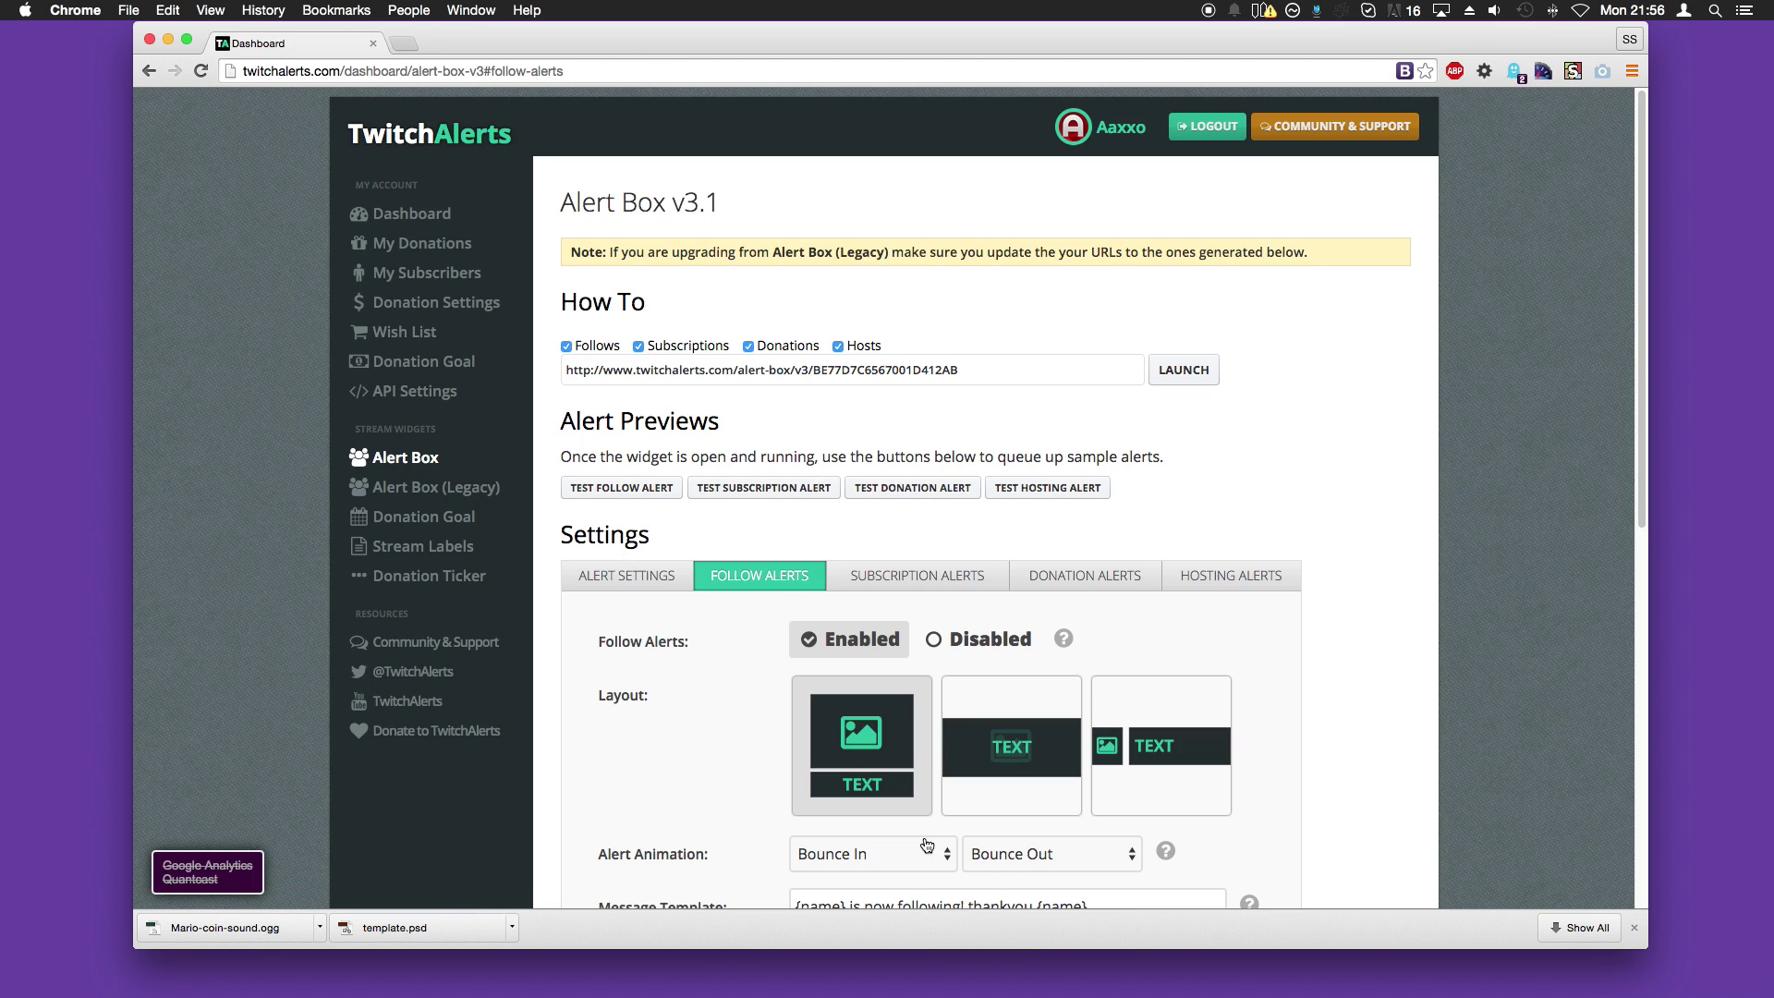
{"action": "left_click", "coordinate": [1001, 367]}
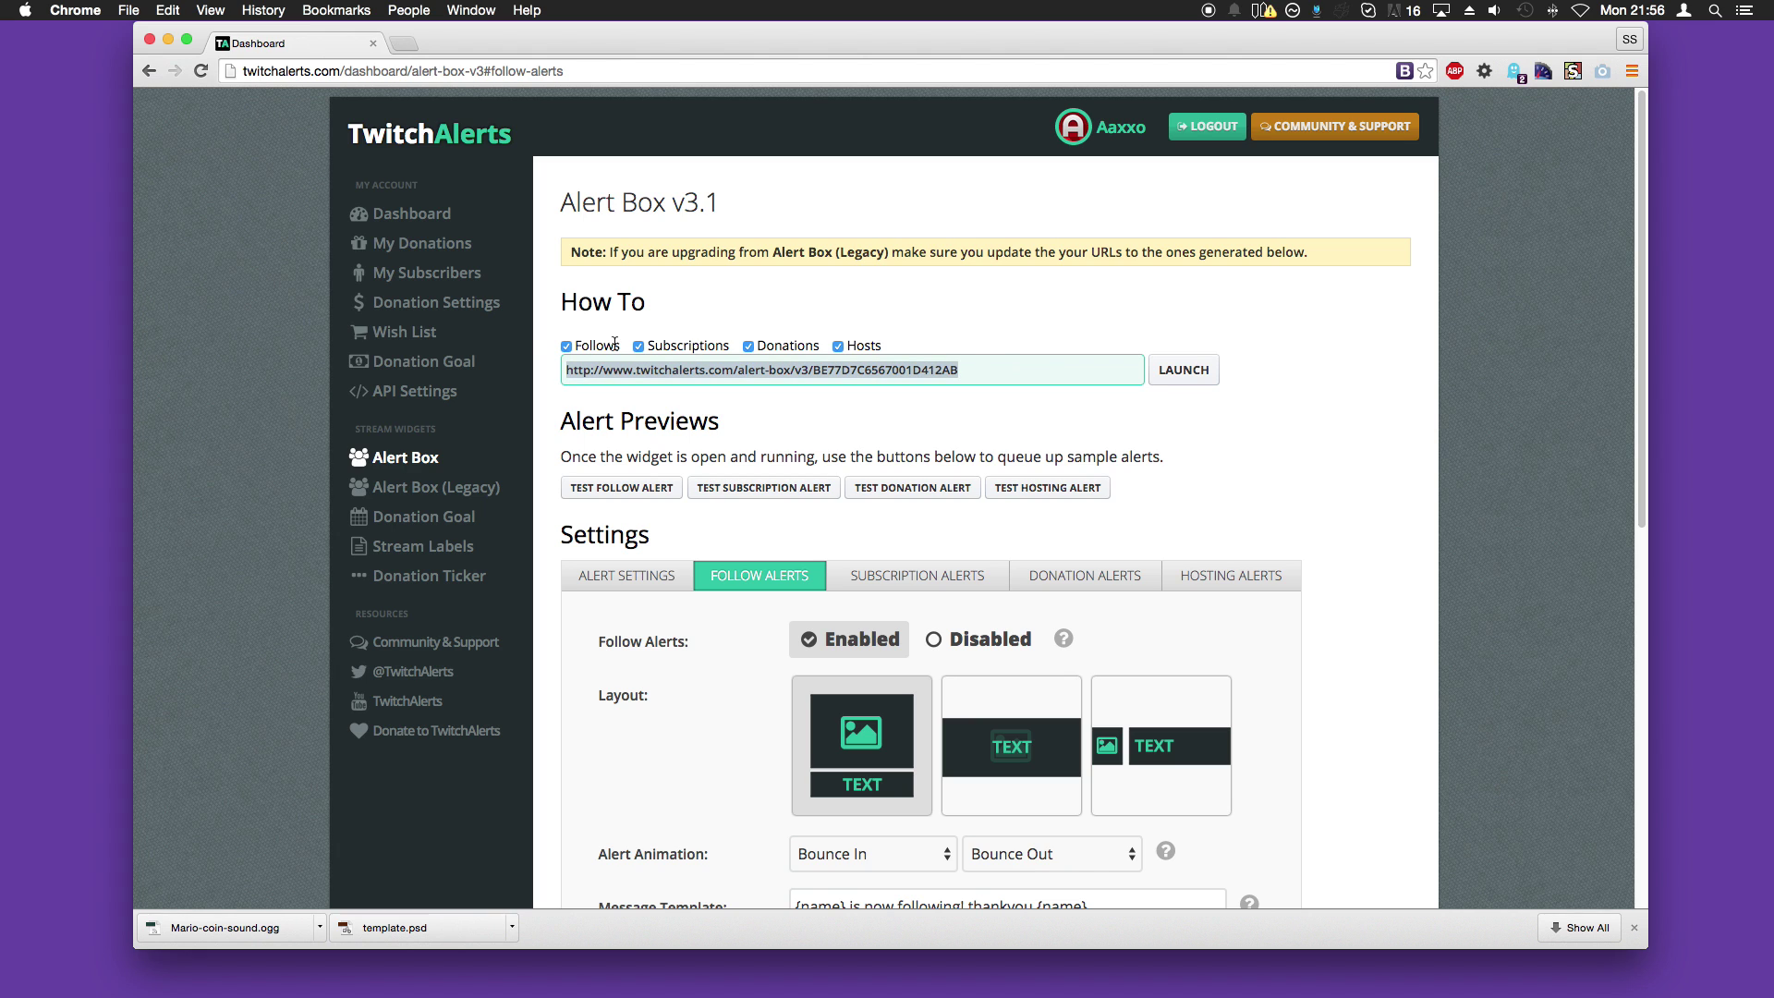
{"action": "right_click", "coordinate": [657, 375]}
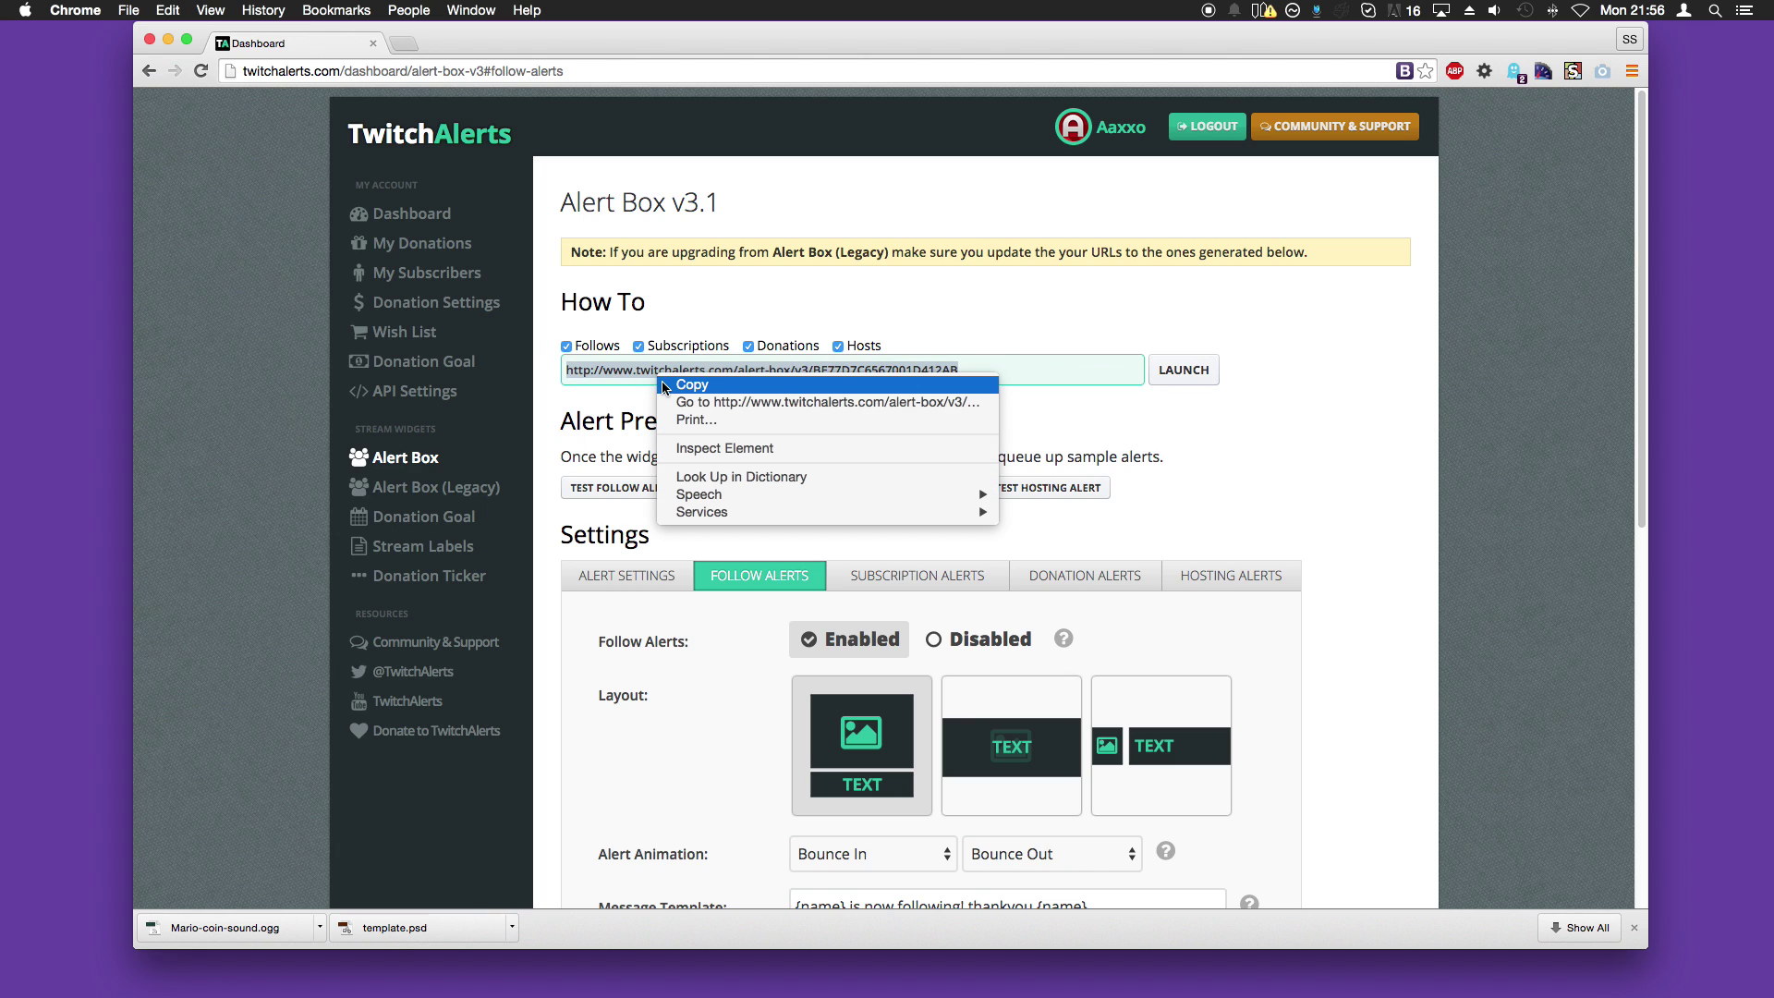
{"action": "left_click", "coordinate": [665, 385]}
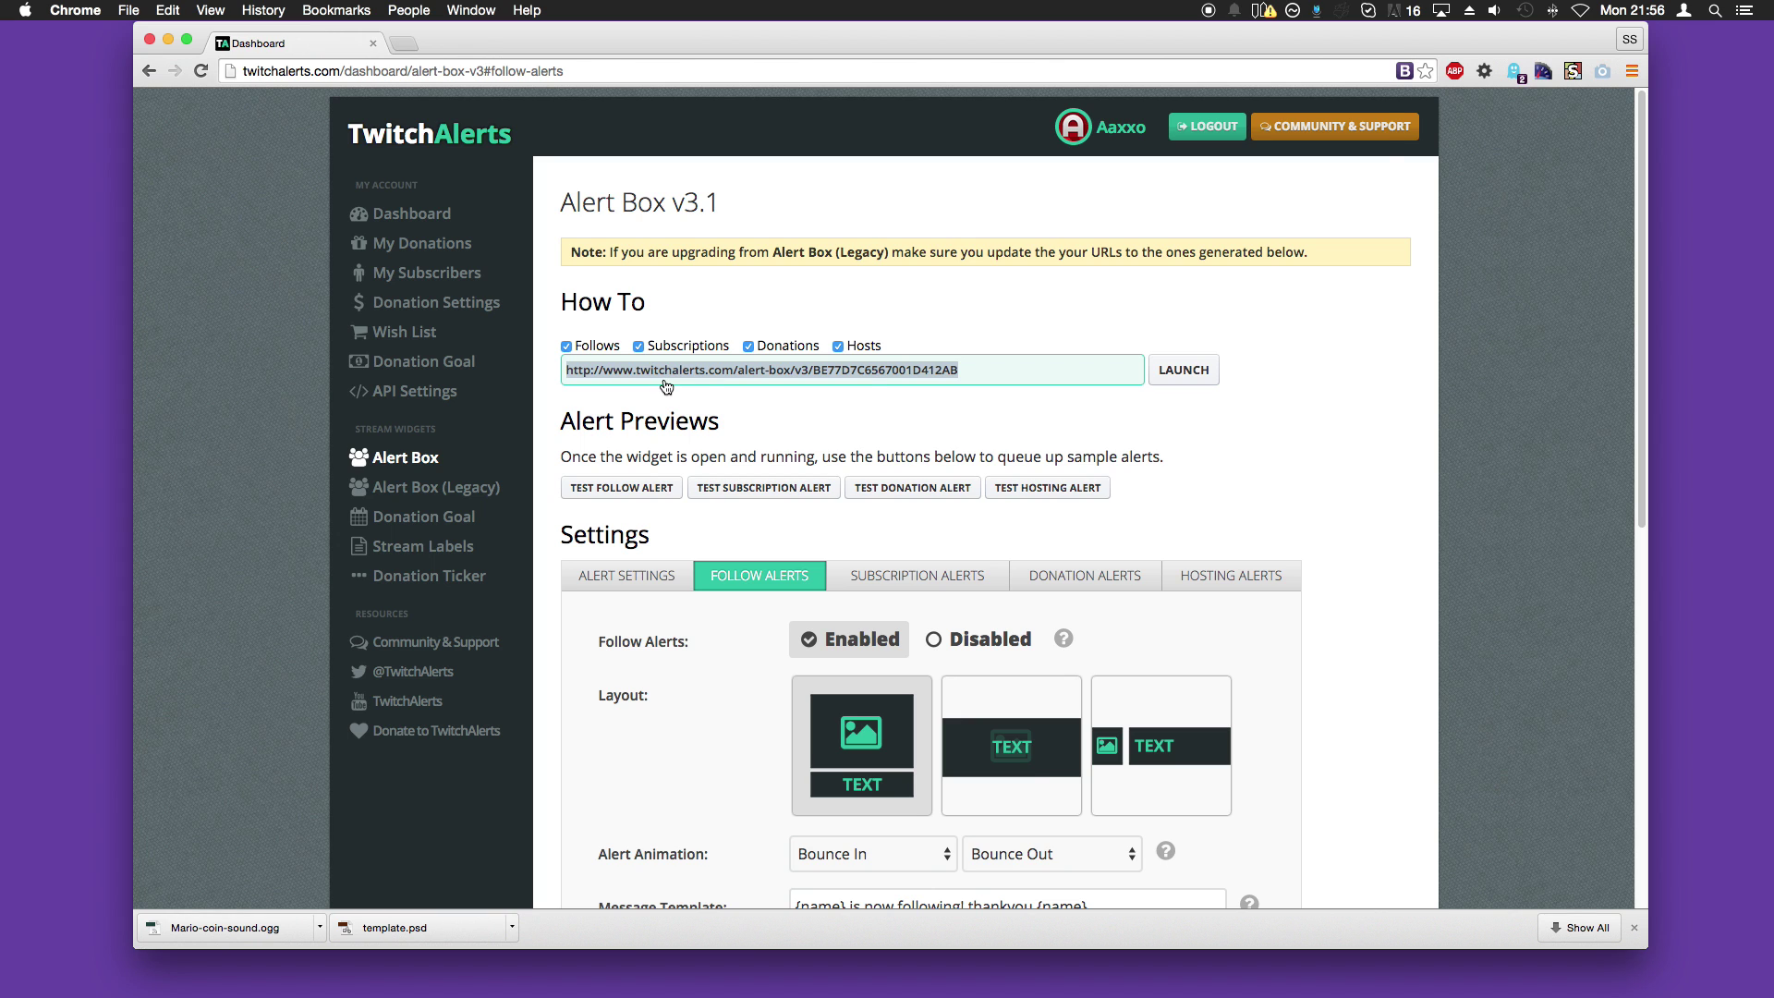
Step: In OBS, add a browser source named Follower Alert 1 to the CLR Test scene
{"action": "key", "text": "super+Tab"}
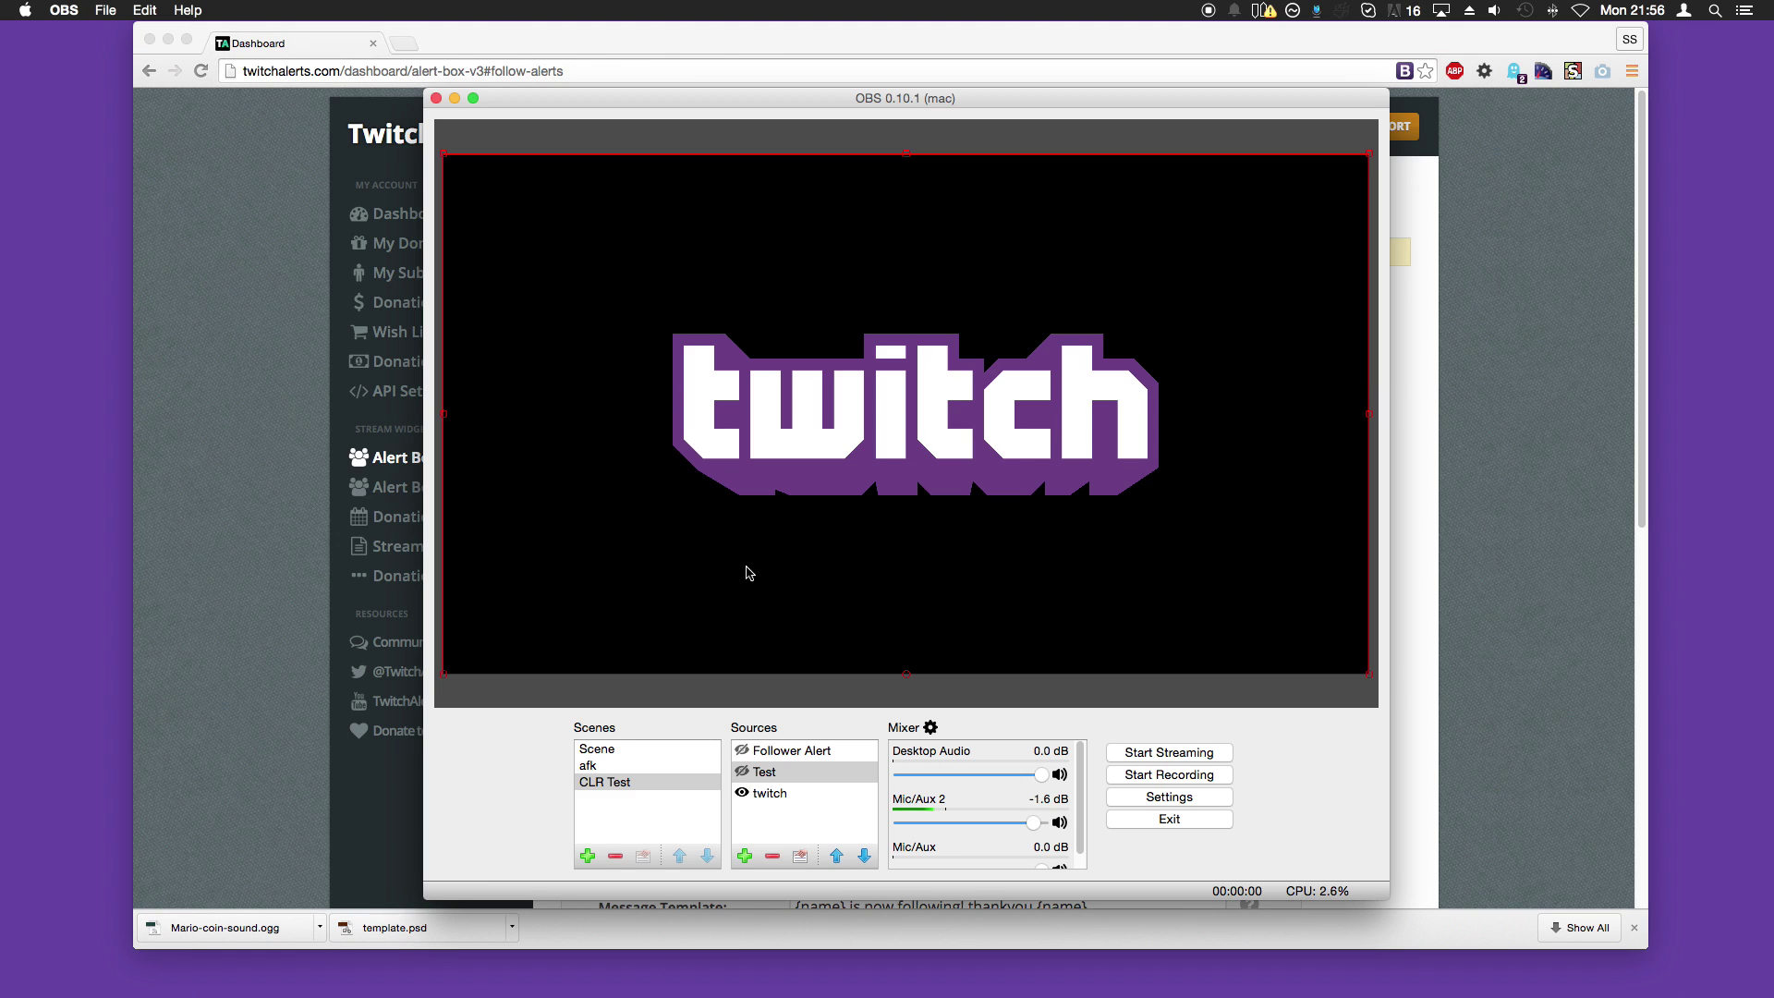
{"action": "left_click", "coordinate": [823, 833]}
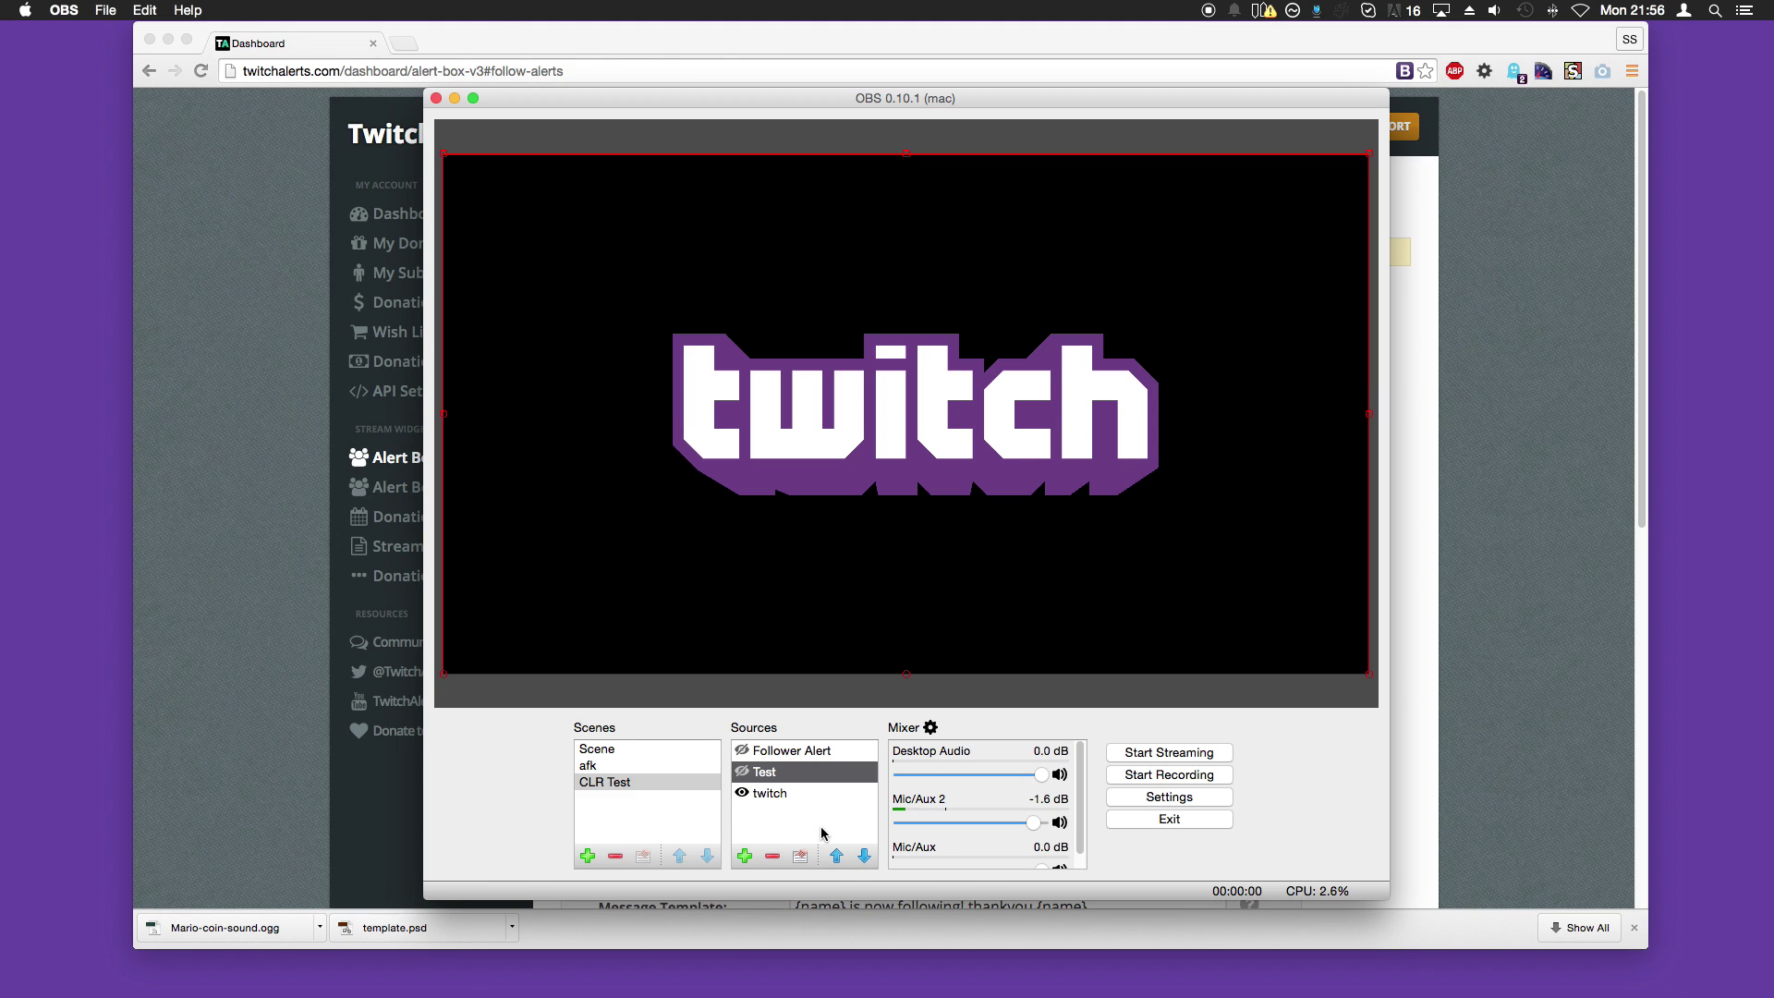
{"action": "left_click", "coordinate": [743, 857]}
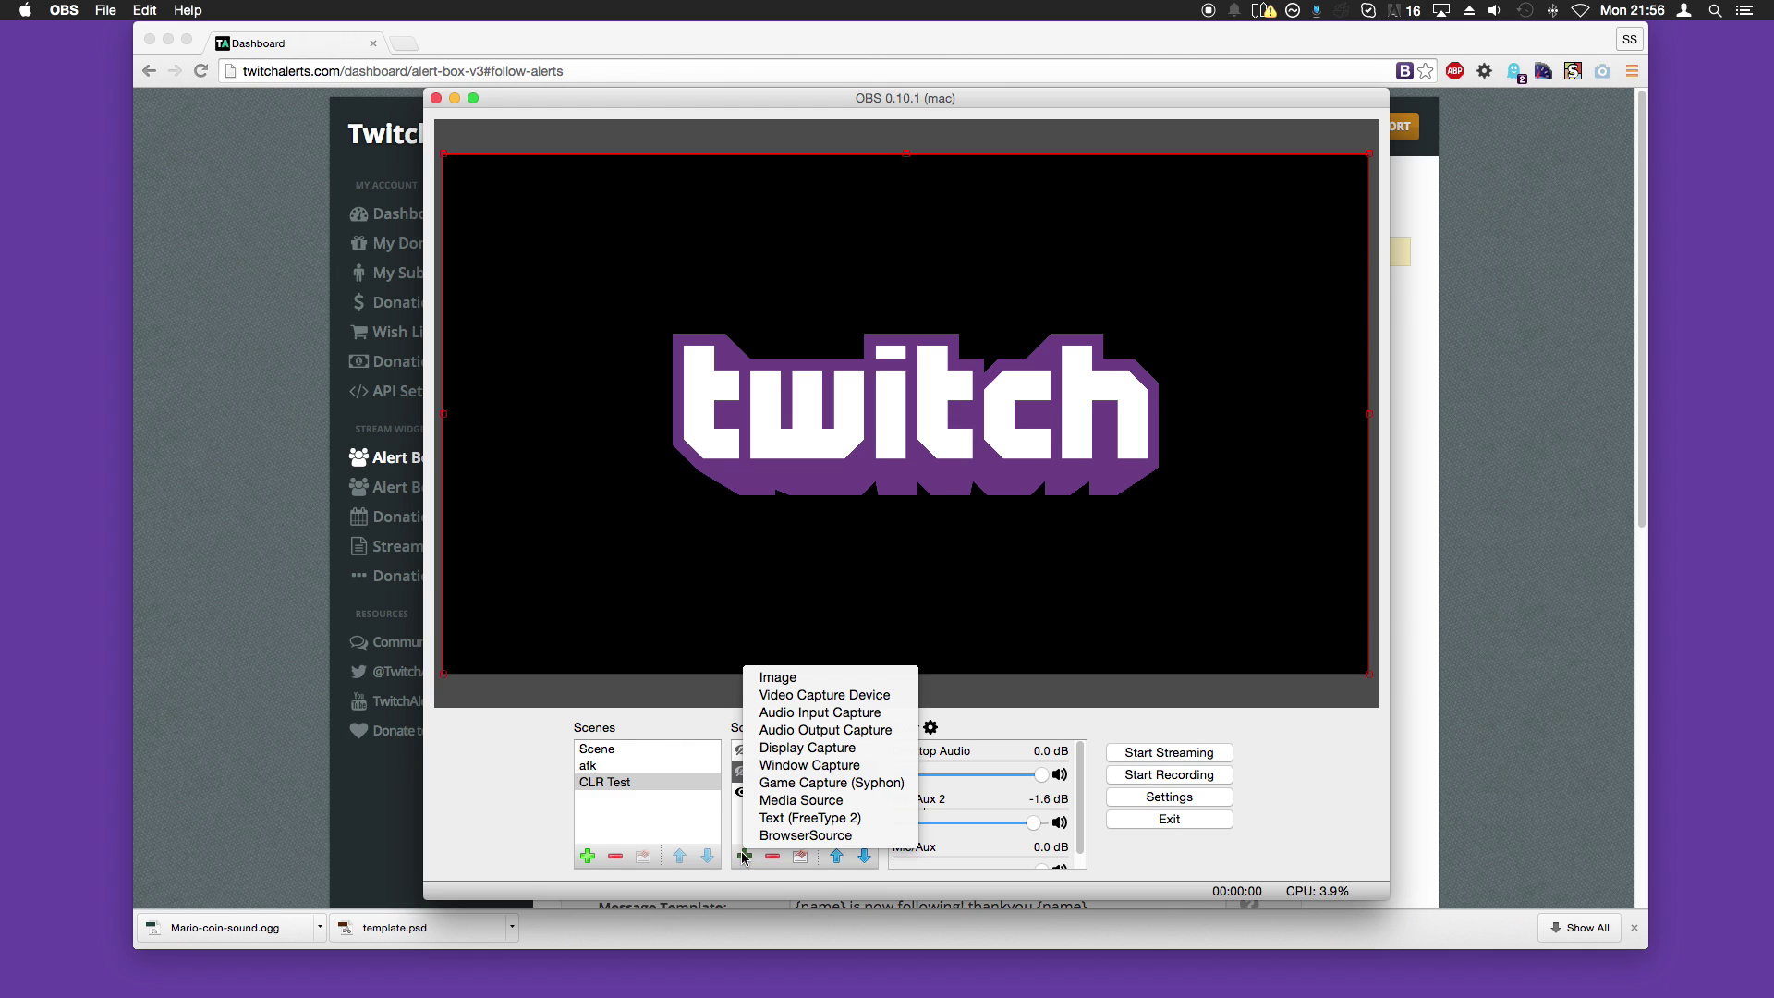
{"action": "left_click", "coordinate": [804, 835]}
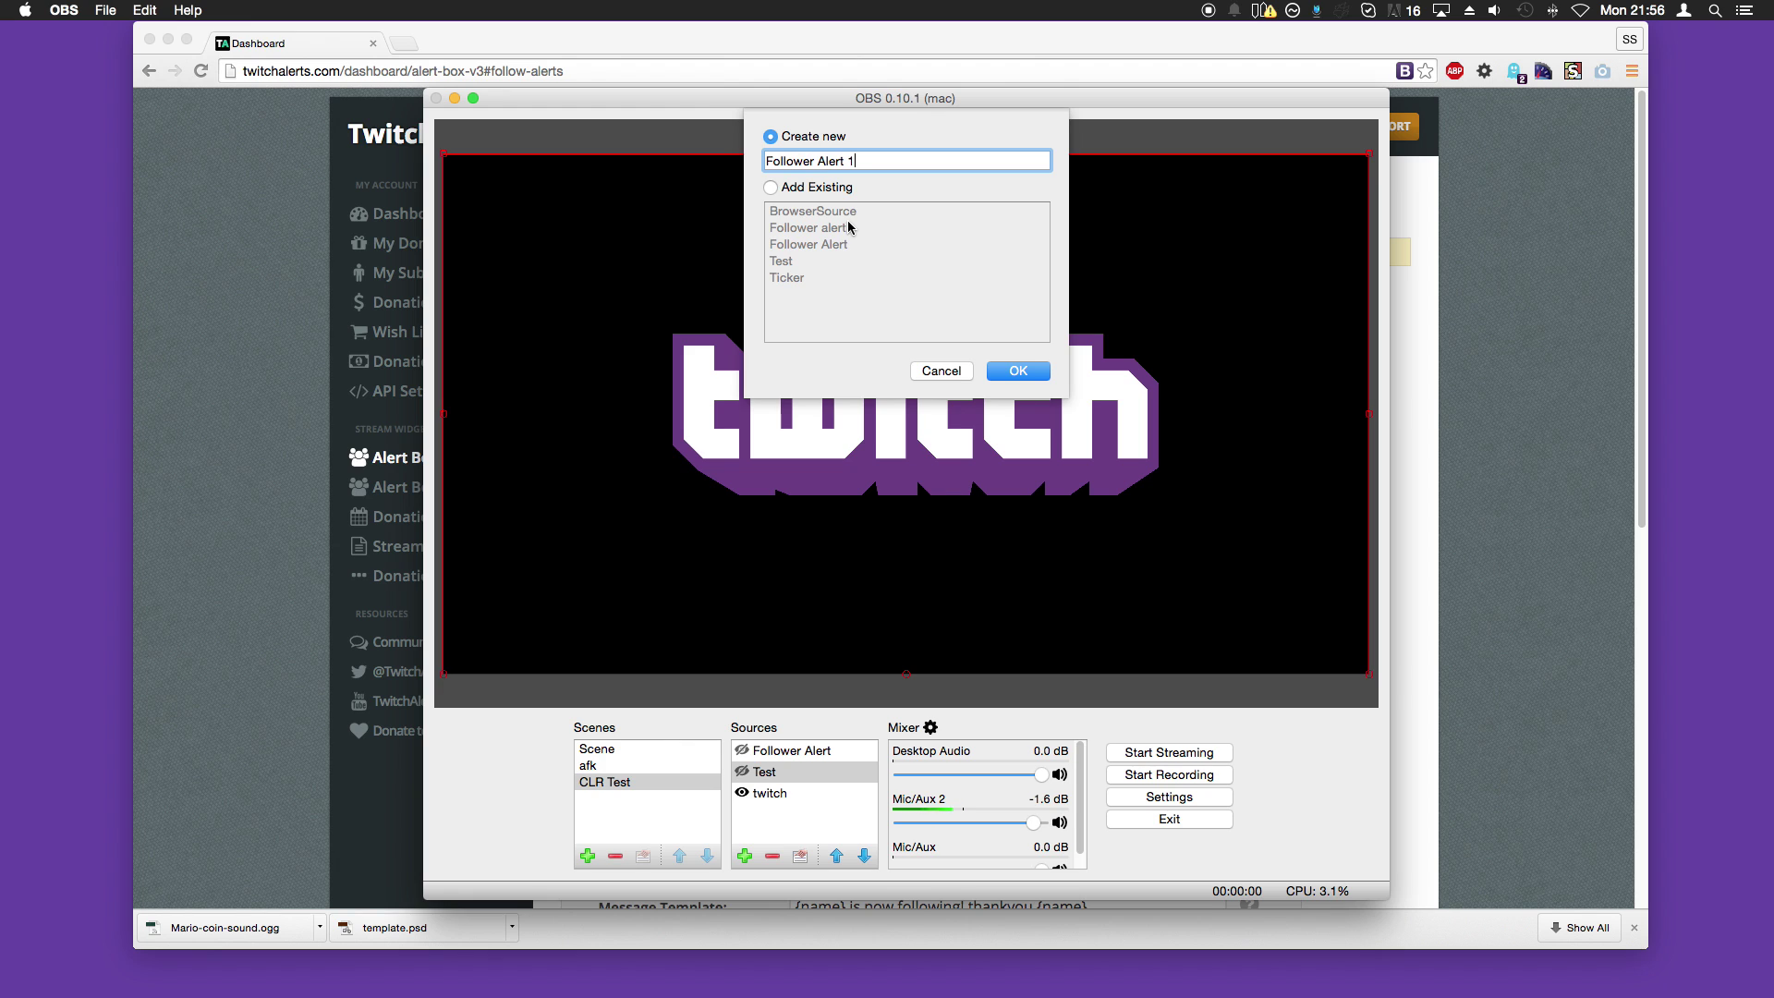
{"action": "left_click", "coordinate": [1032, 378]}
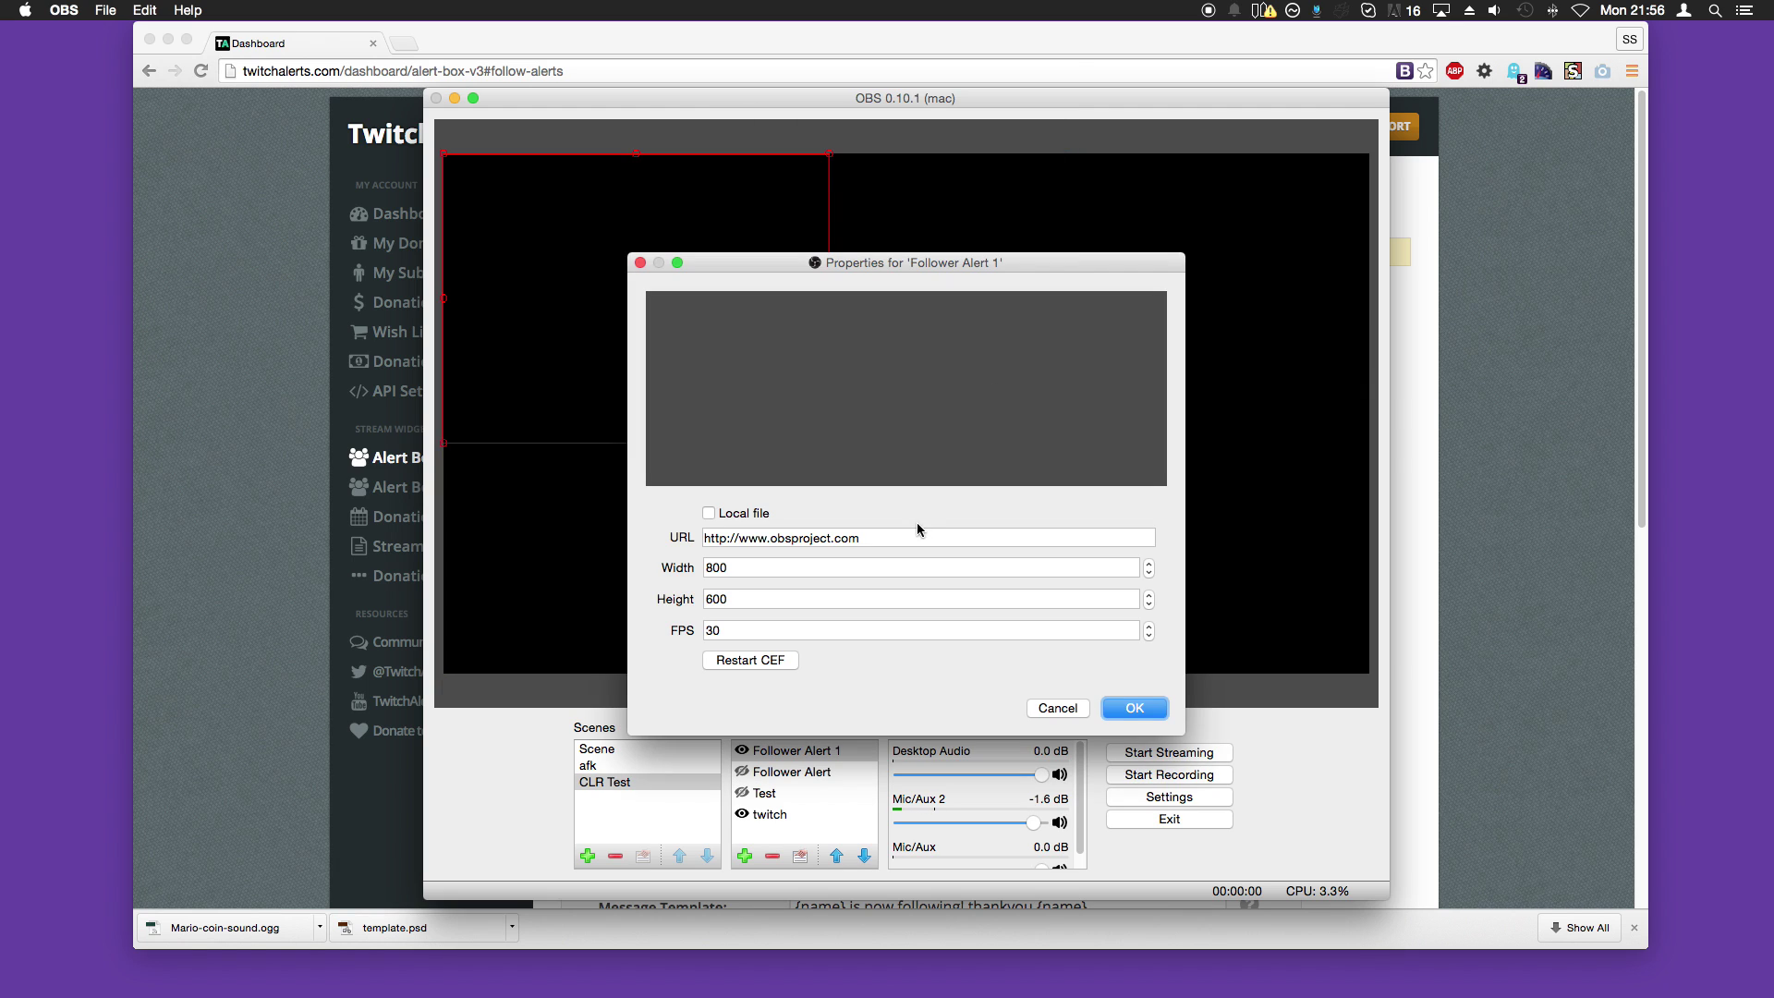
Step: Point Follower Alert 1 at the pasted TwitchAlerts widget URL and centre it in the preview
{"action": "left_click_drag", "start_coordinate": [915, 534], "coordinate": [601, 512]}
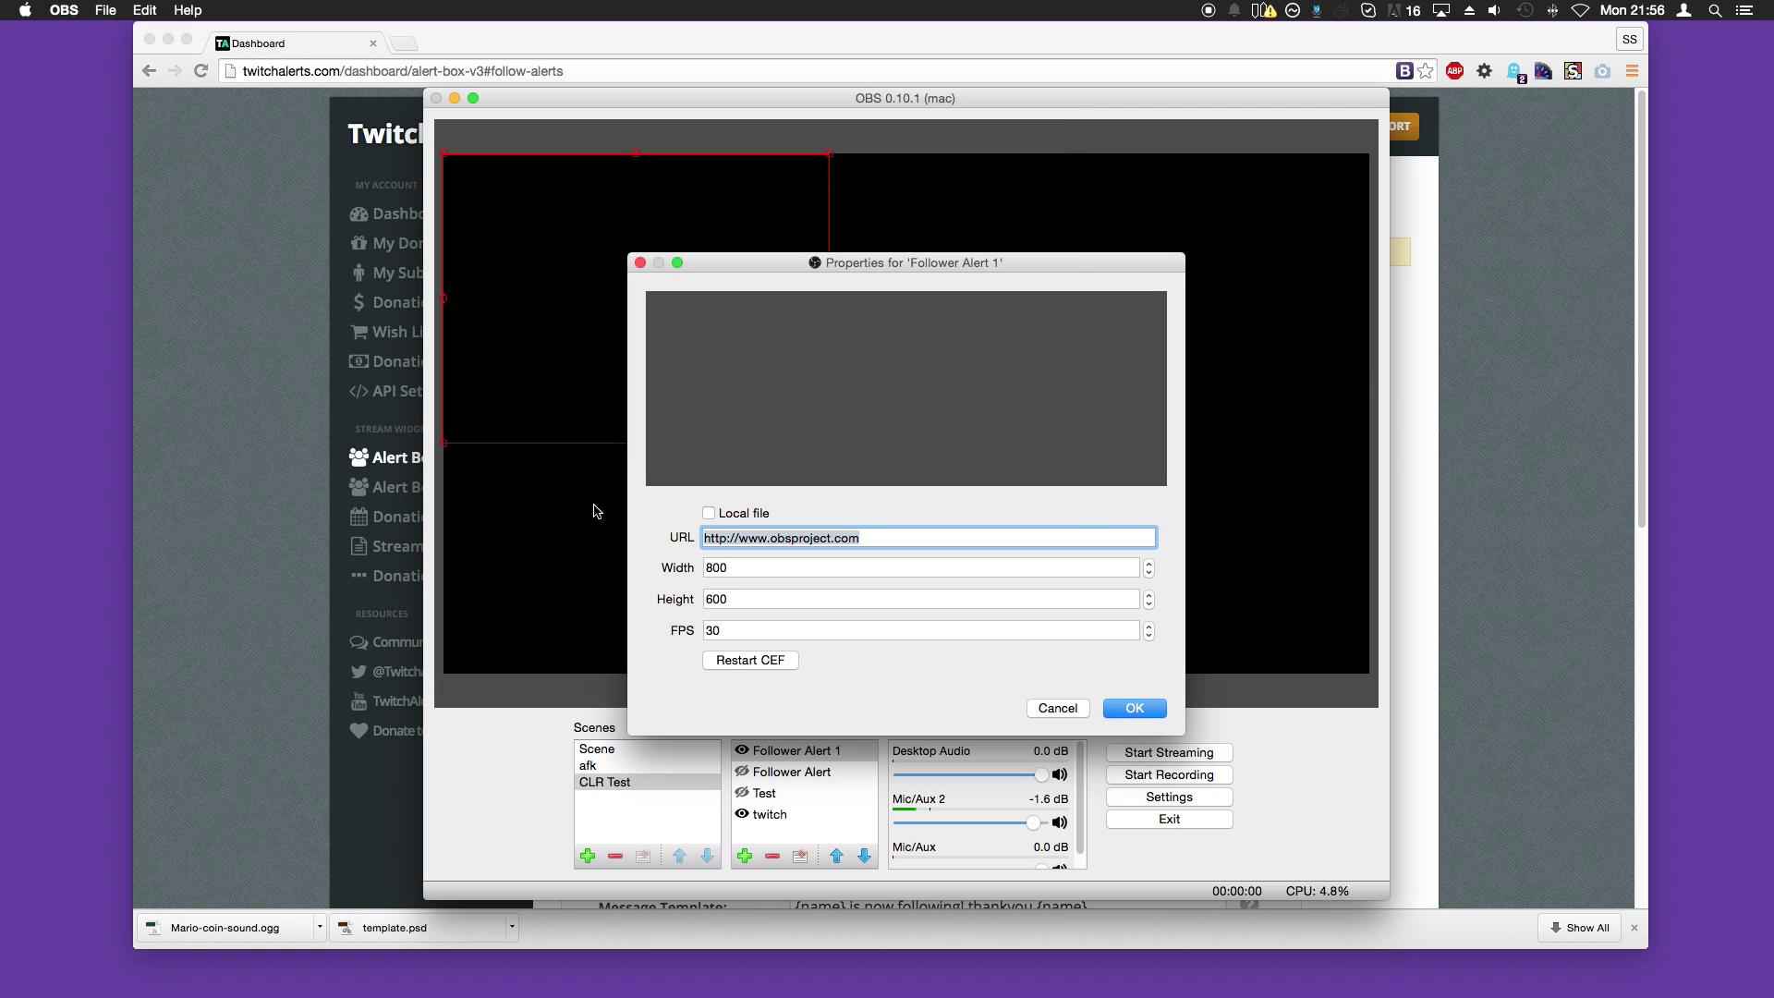
{"action": "type", "text": "http://www.twitchalerts.com/alert-box/v3/BE77D7C6567001D412AB"}
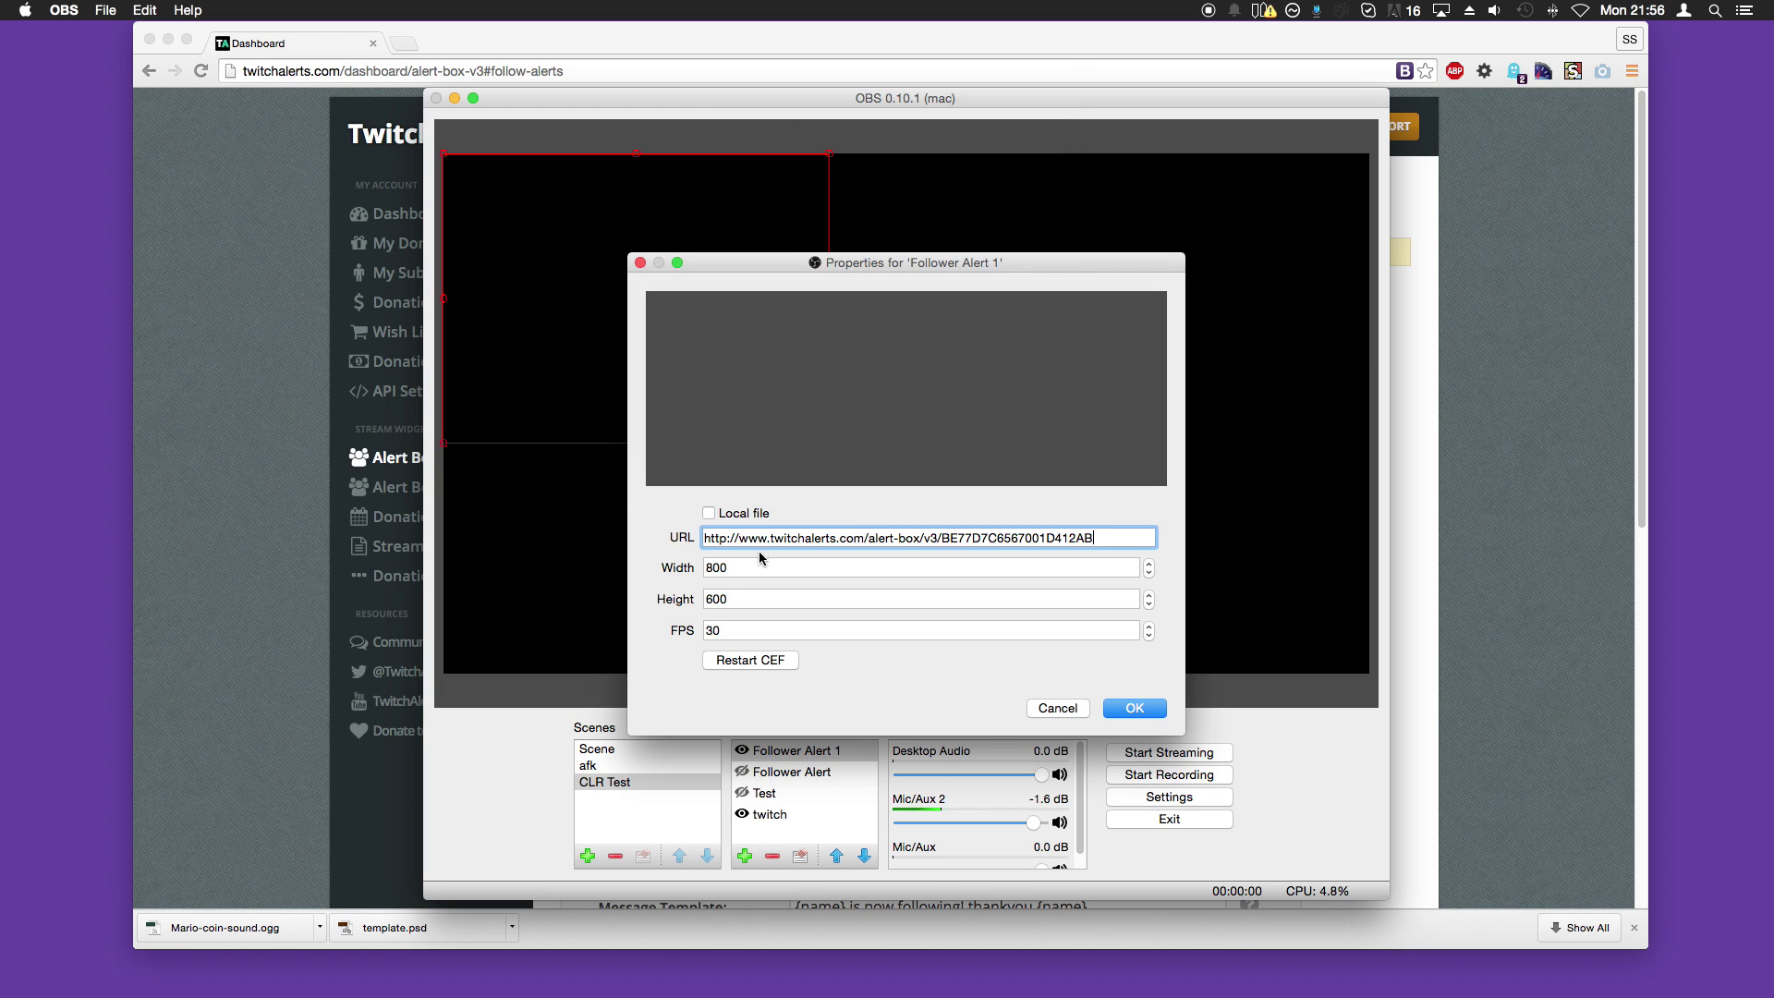
{"action": "left_click", "coordinate": [785, 568]}
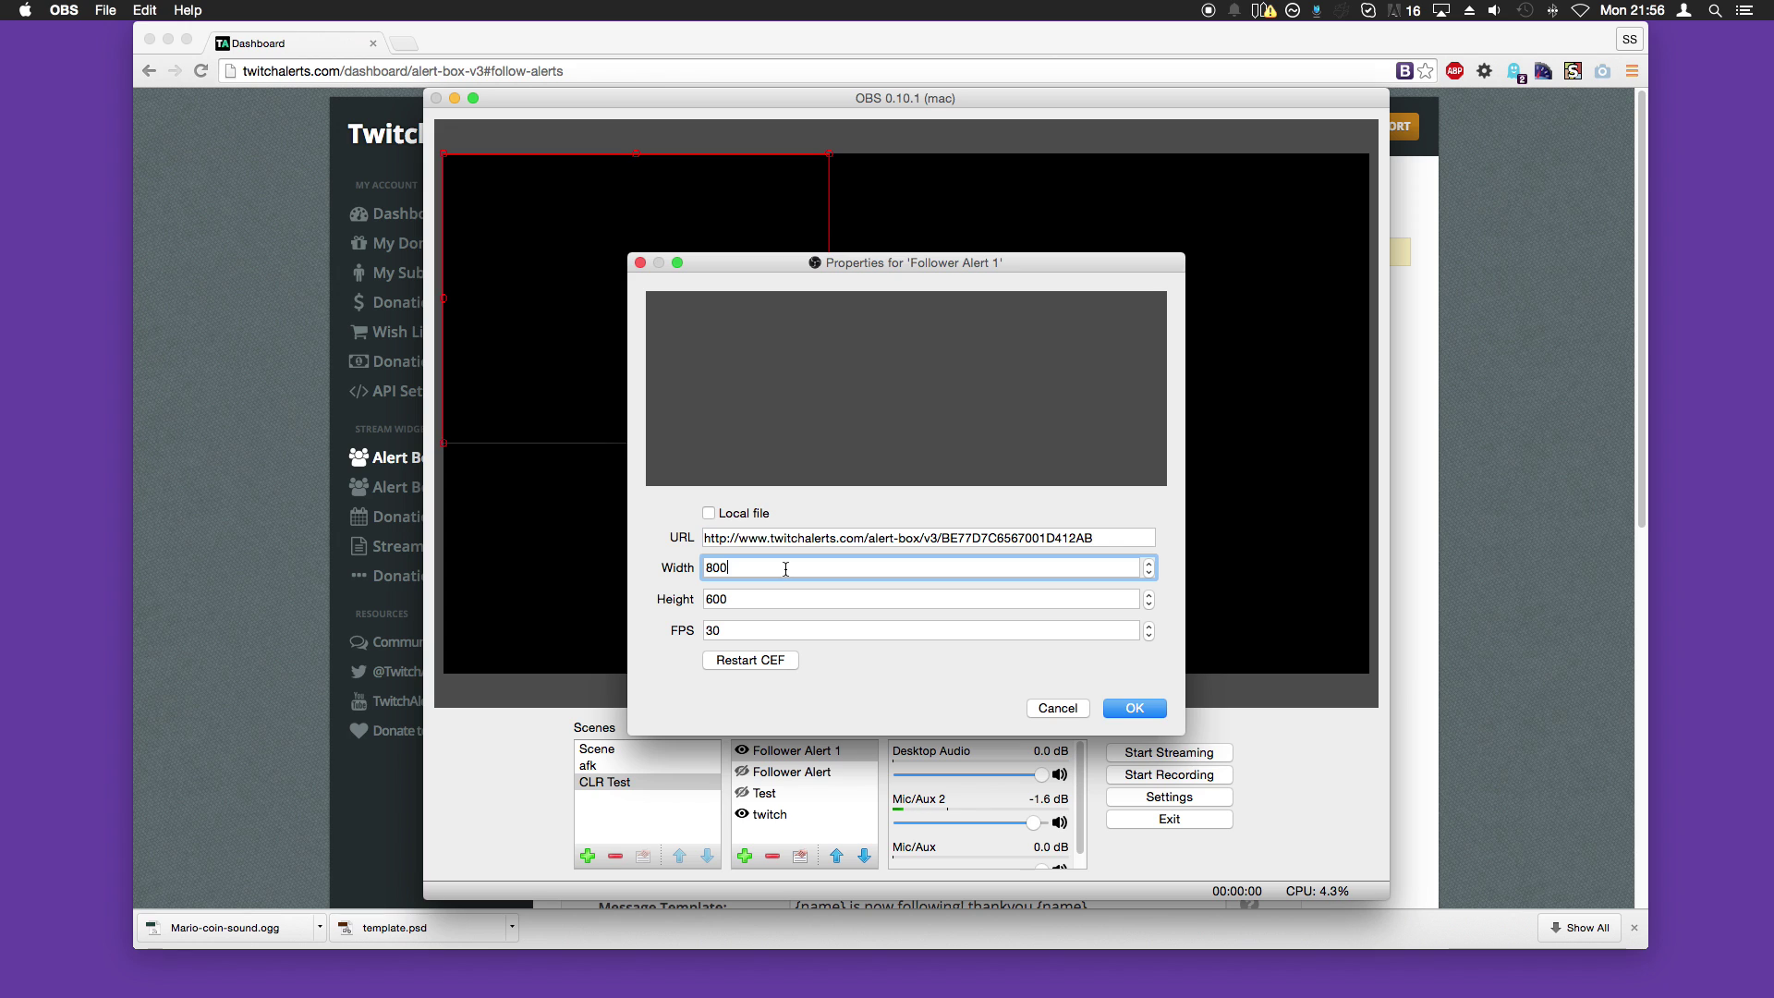
{"action": "left_click", "coordinate": [259, 451]}
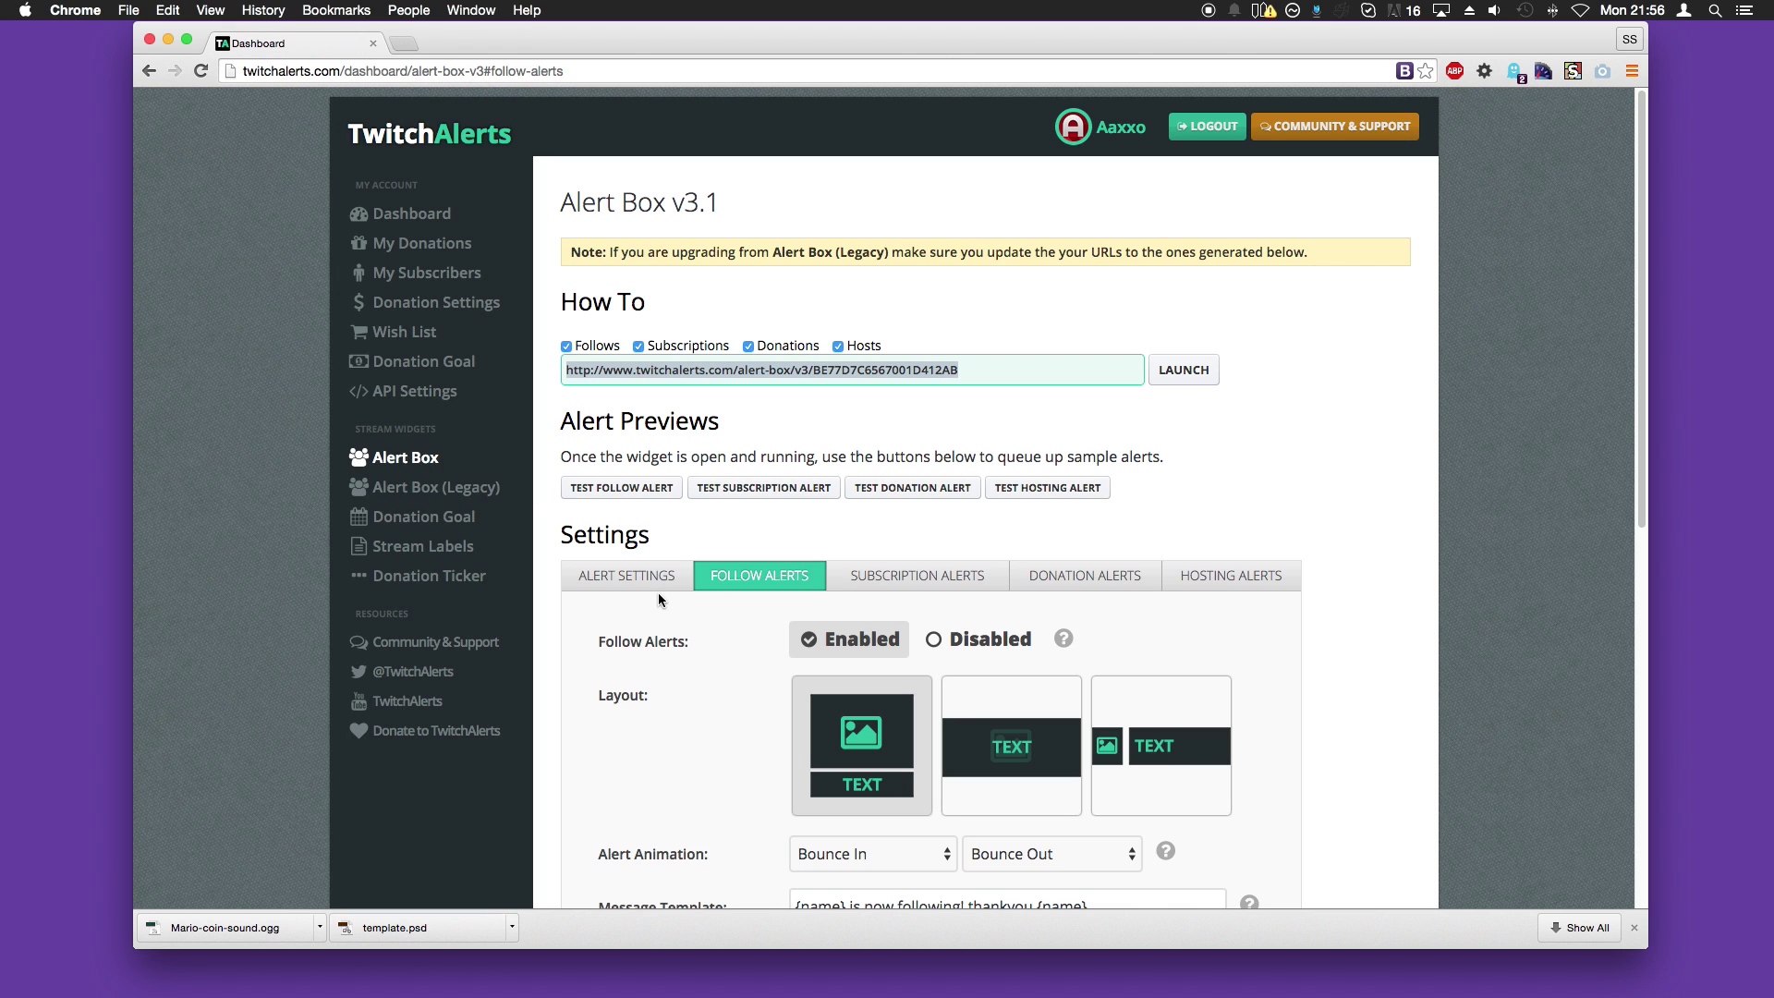
{"action": "scroll", "coordinate": [684, 610], "scroll_direction": "down", "scroll_amount": 8}
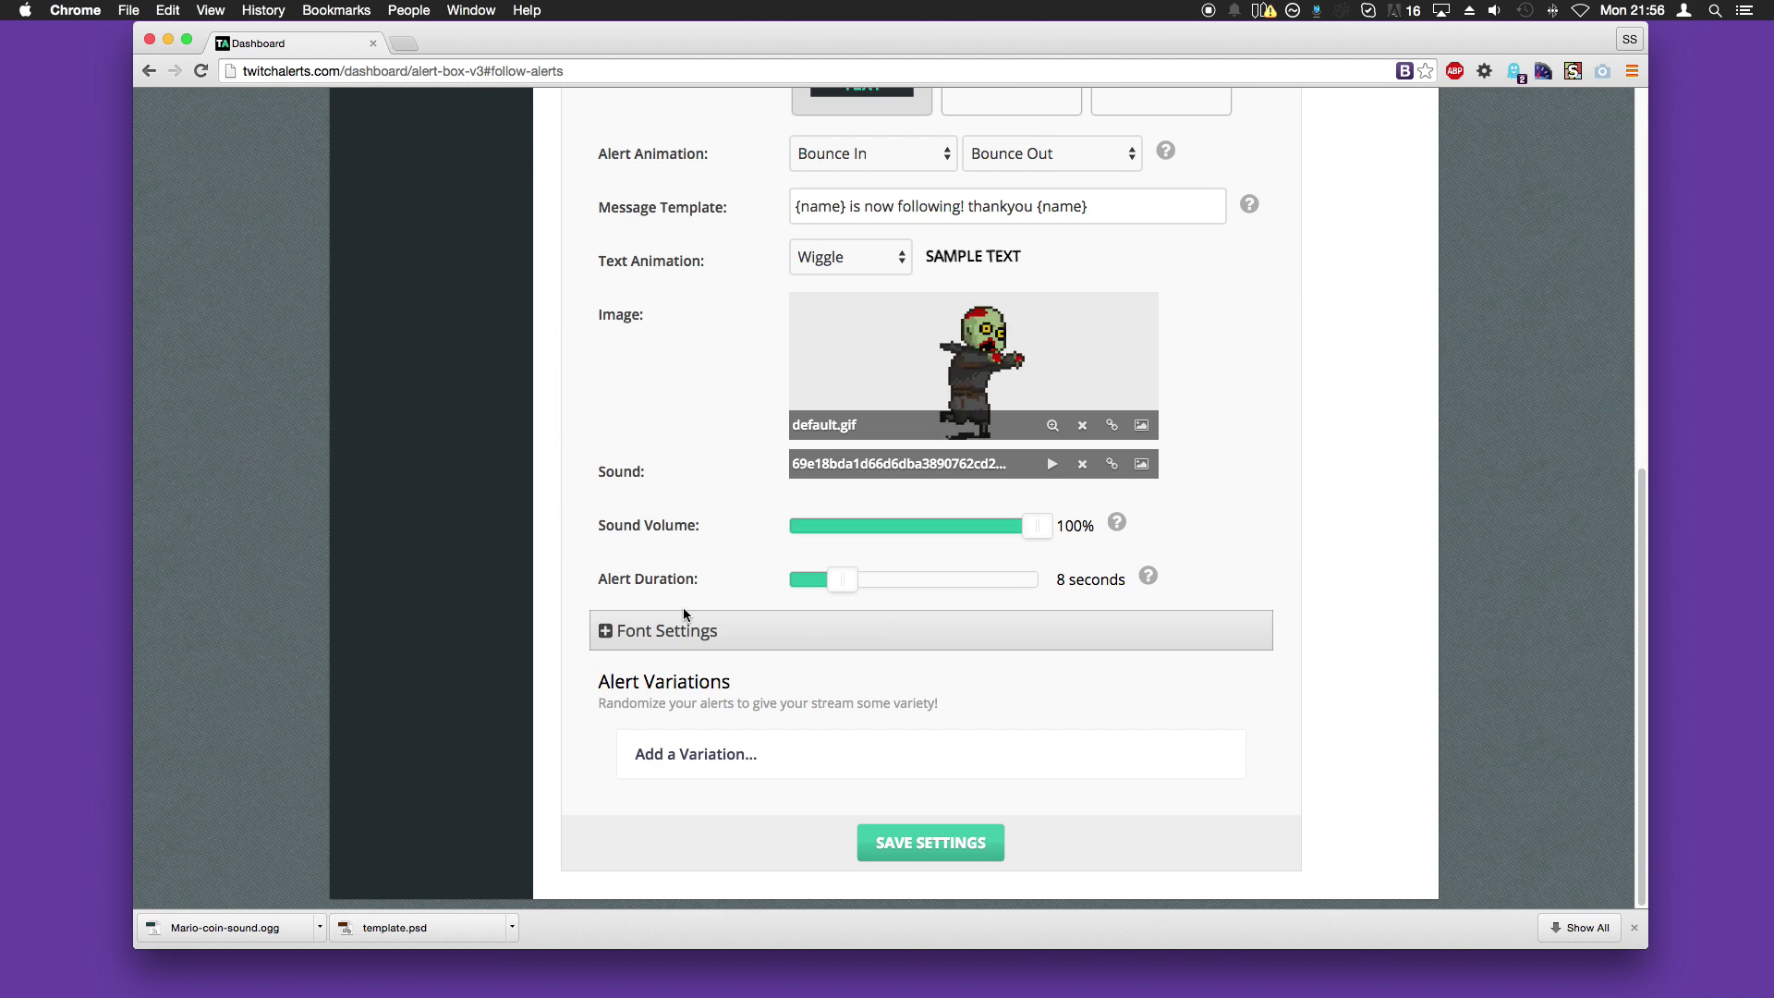
{"action": "scroll", "coordinate": [683, 607], "scroll_direction": "up", "scroll_amount": 5}
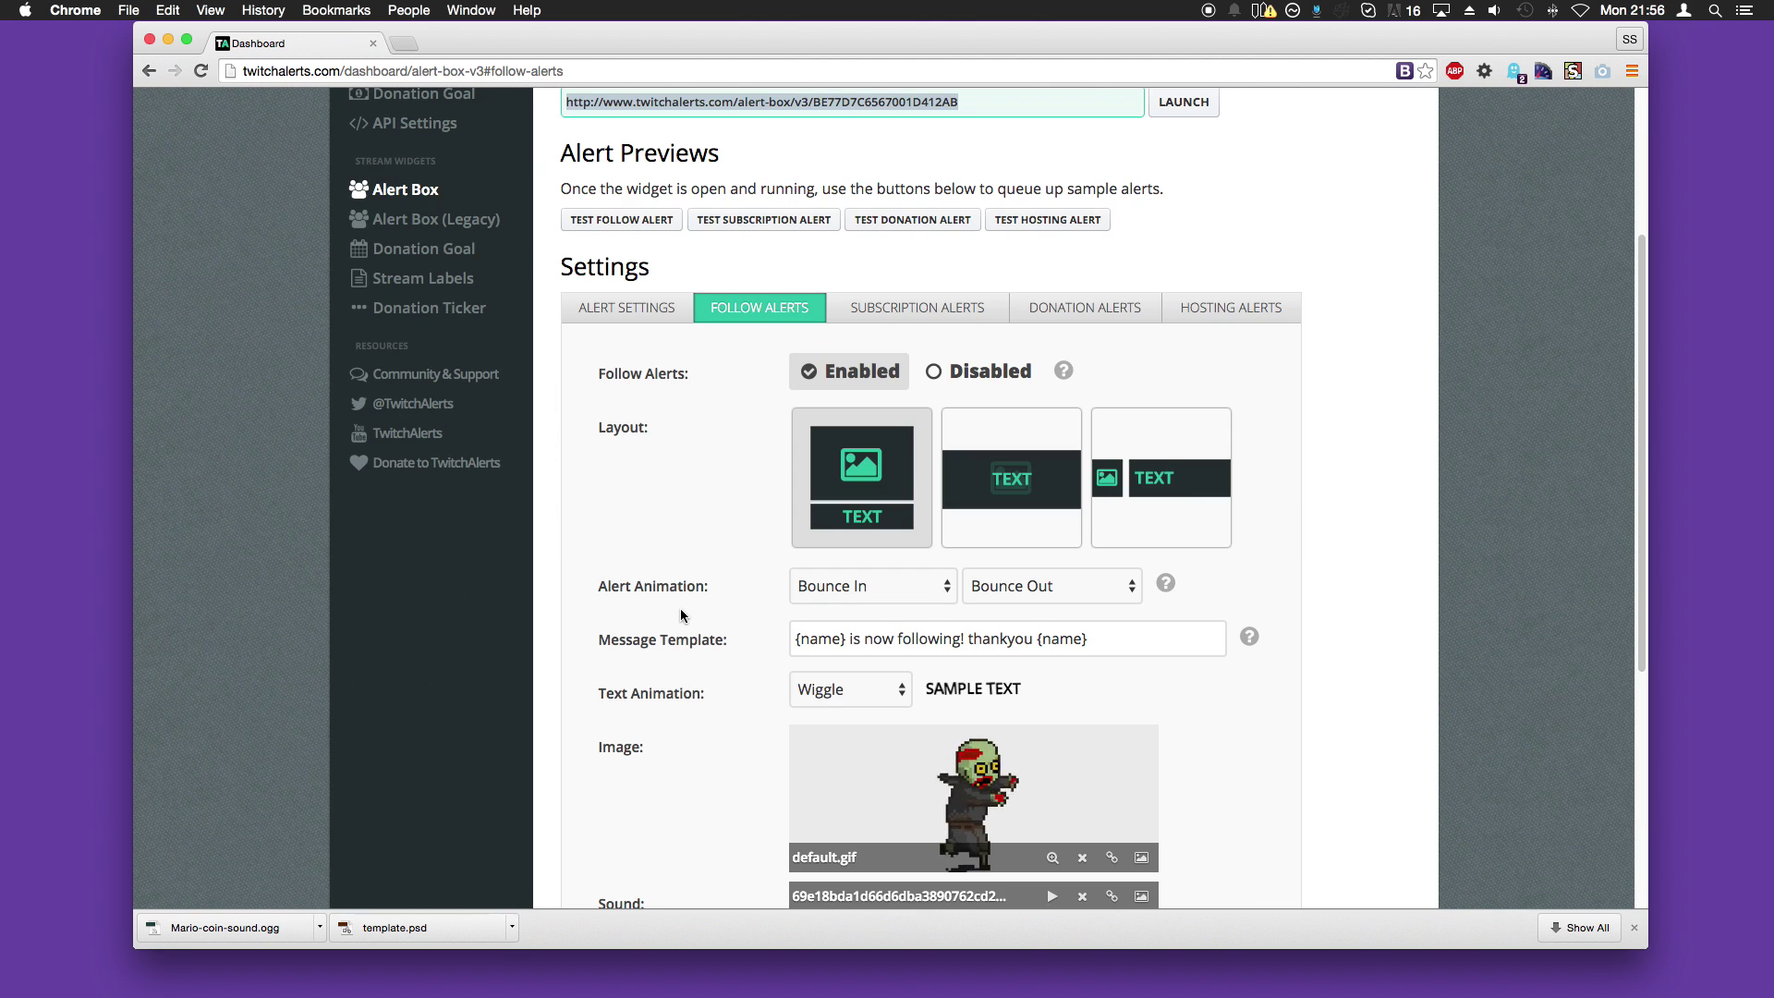
{"action": "key", "text": "super+Tab"}
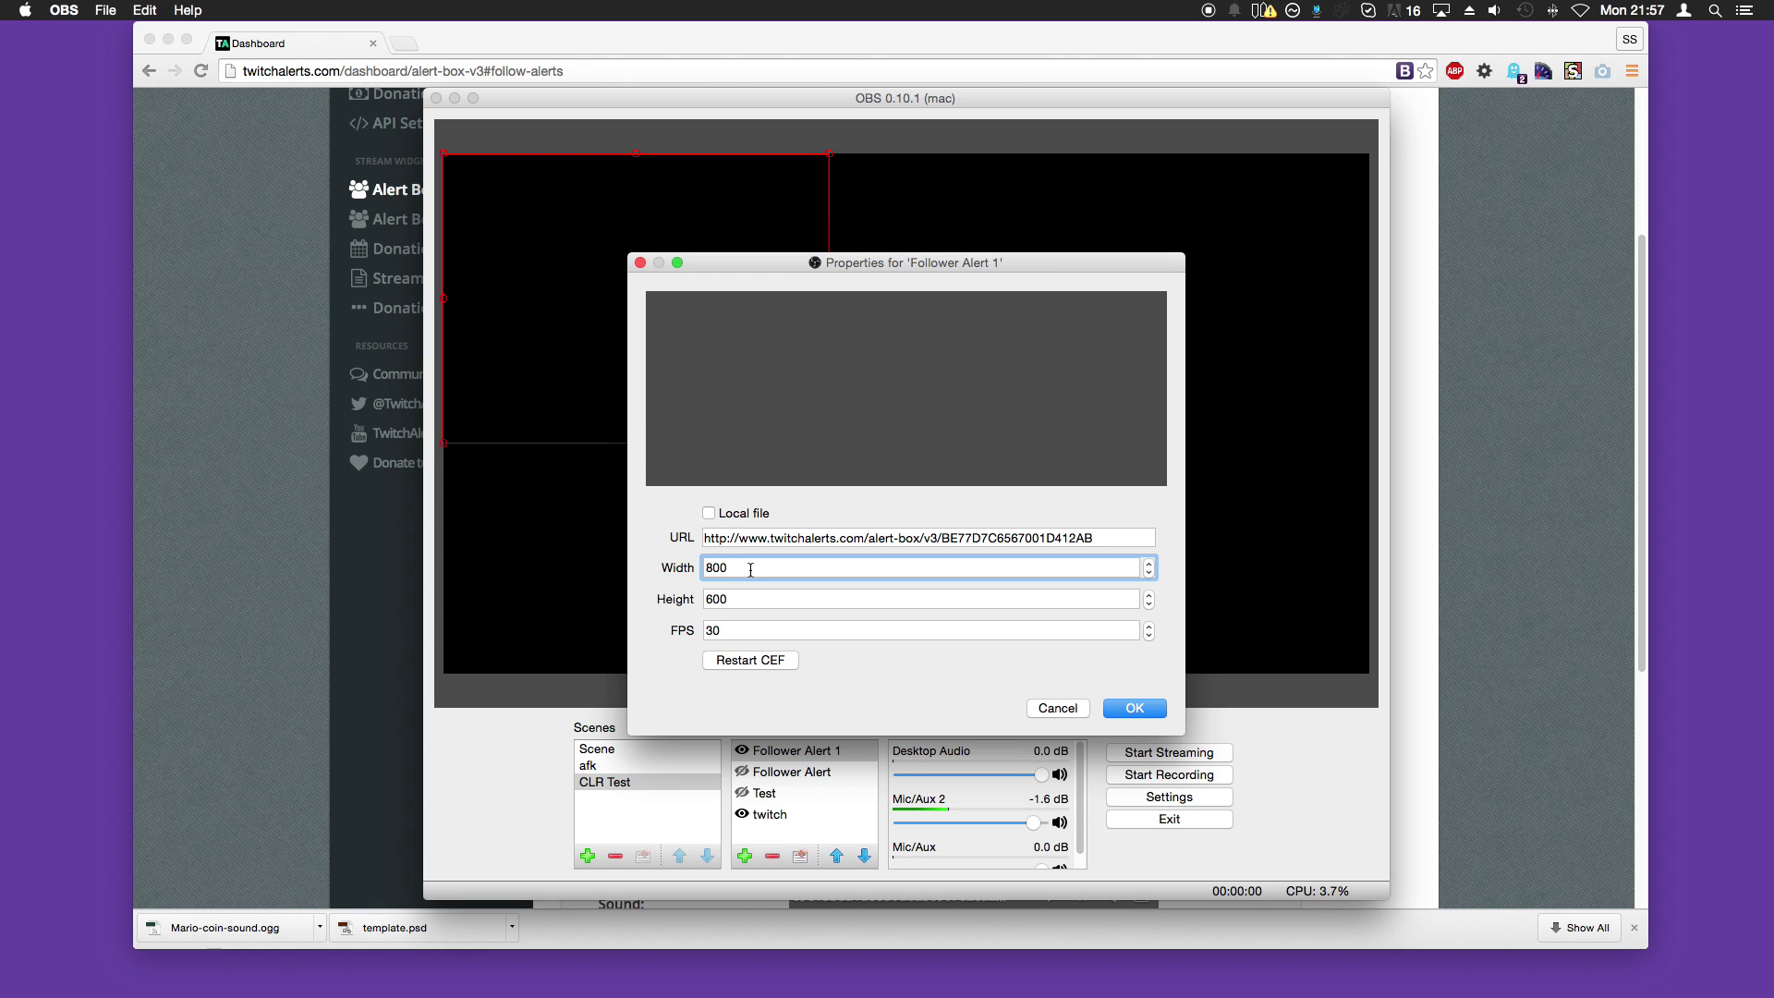
{"action": "left_click", "coordinate": [1136, 708]}
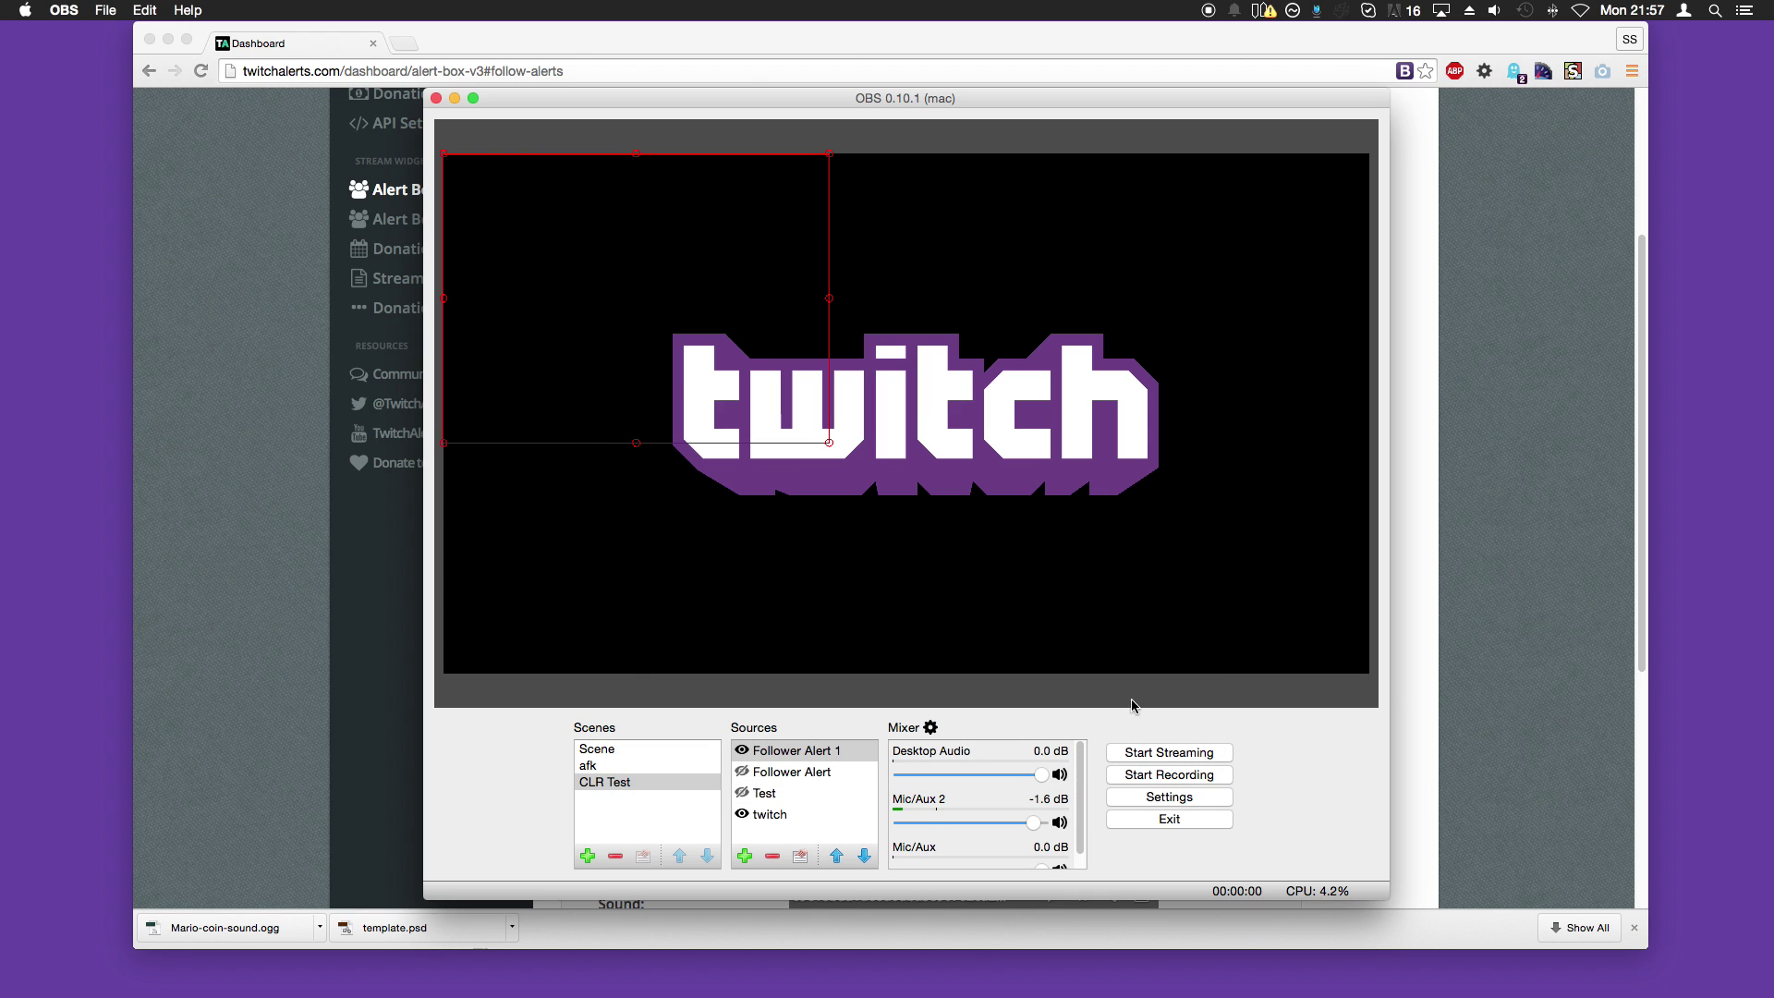
{"action": "left_click_drag", "start_coordinate": [496, 267], "coordinate": [784, 407]}
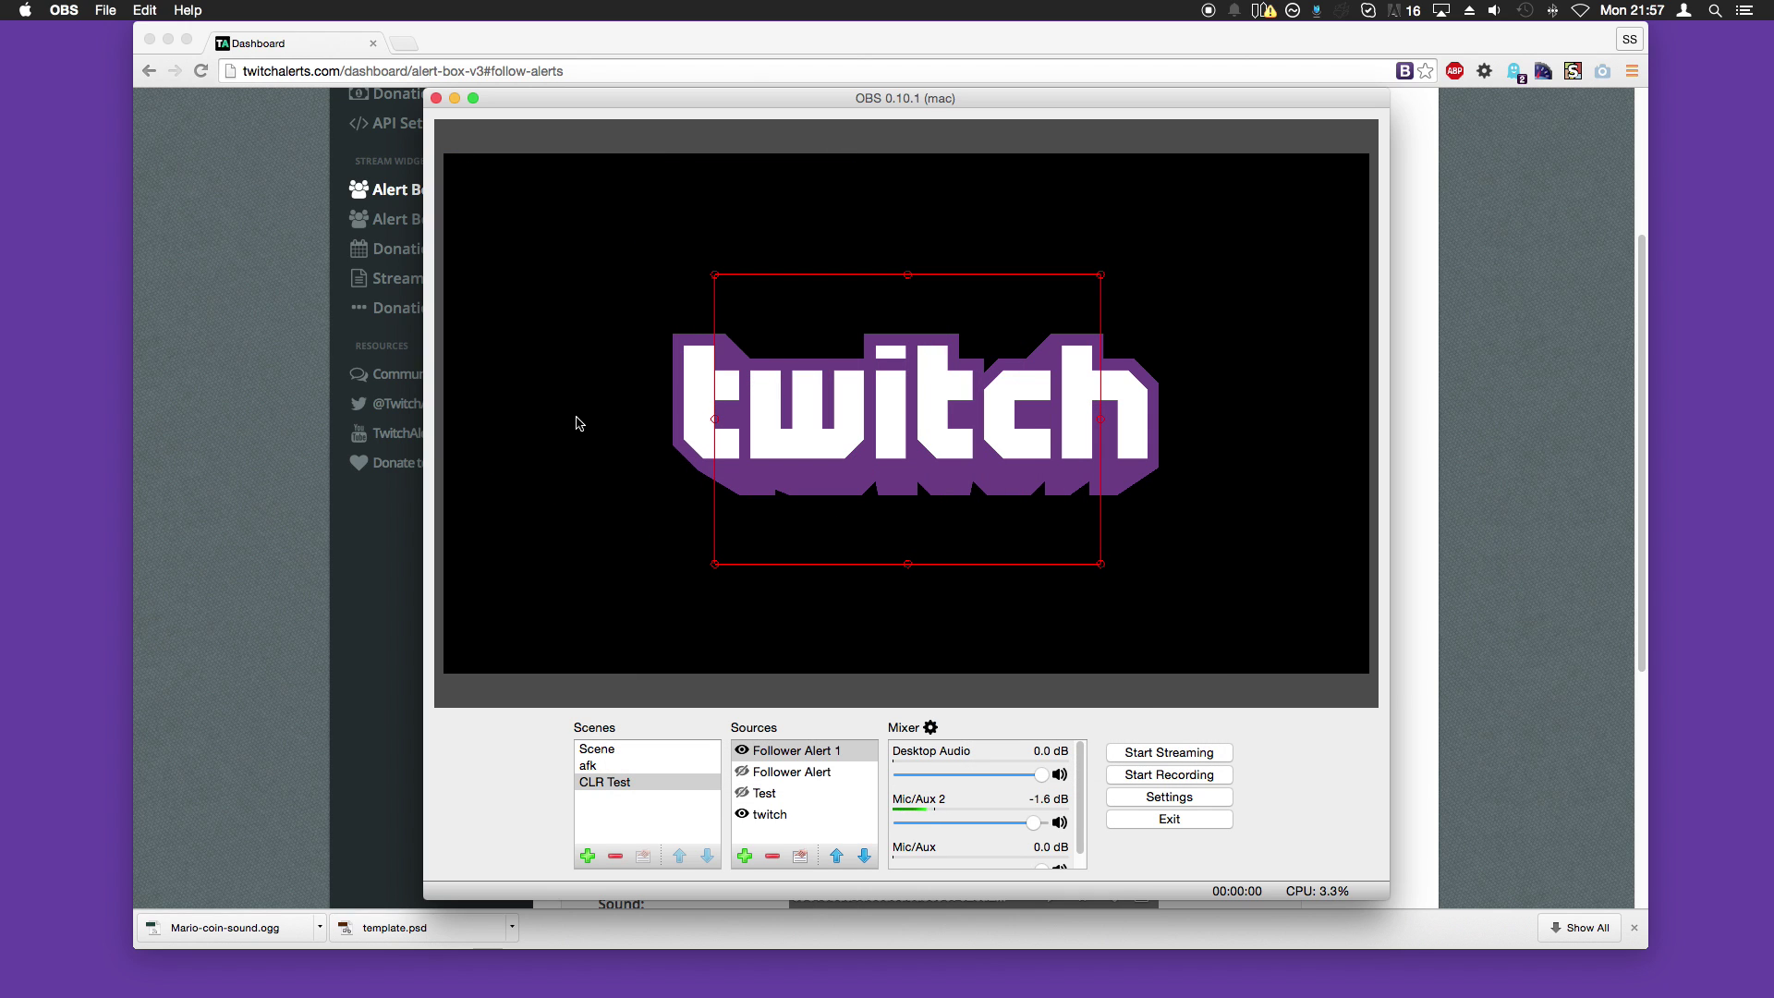
Step: Send a test follow alert from TwitchAlerts and watch it play in OBS
{"action": "left_click", "coordinate": [305, 579]}
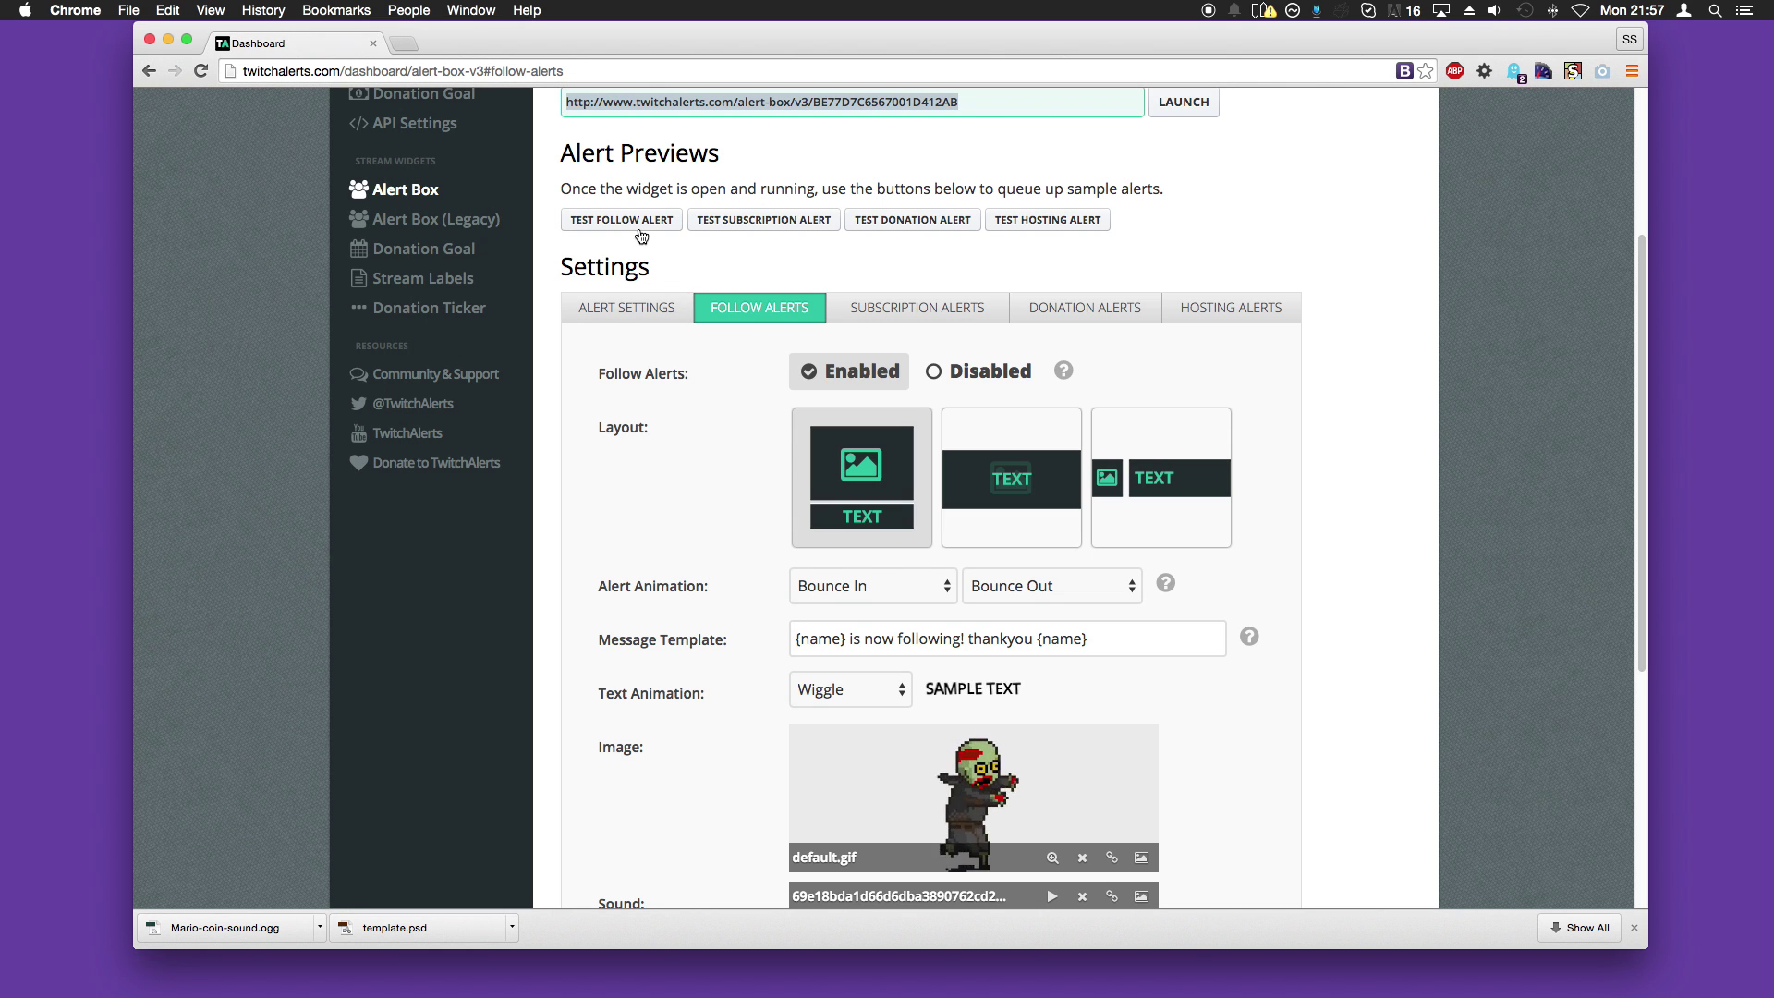
{"action": "scroll", "coordinate": [673, 499], "scroll_direction": "down", "scroll_amount": 5}
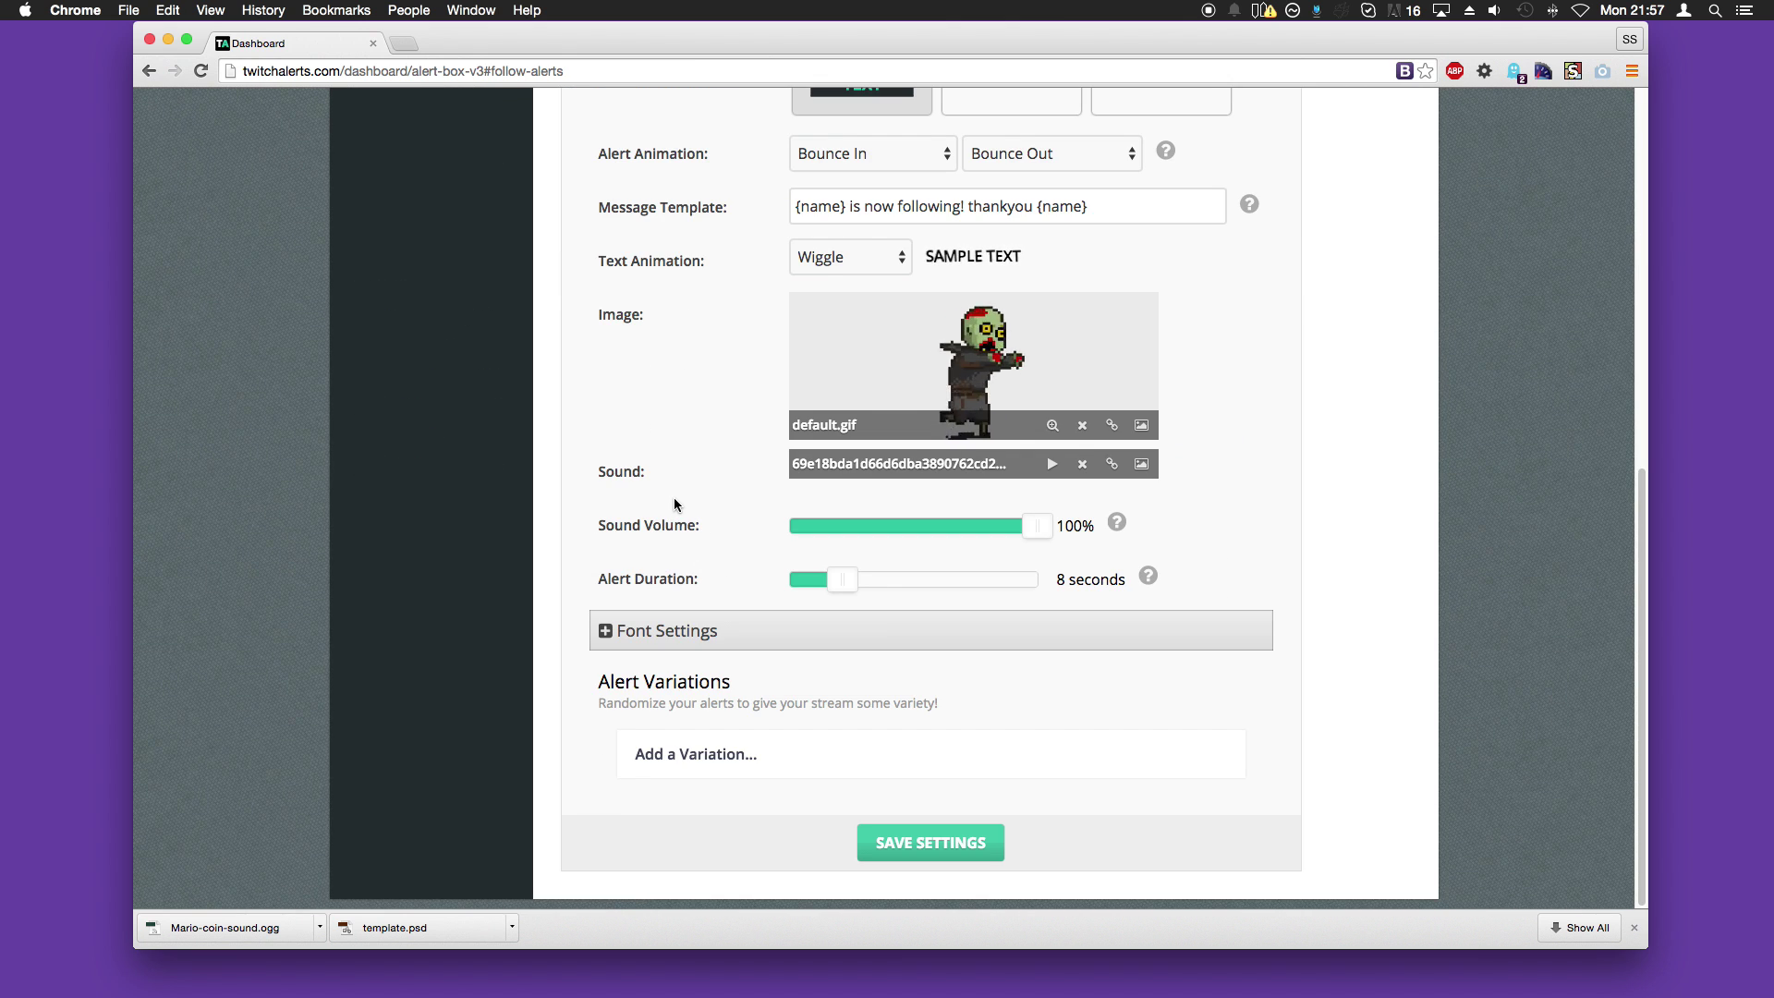
{"action": "scroll", "coordinate": [674, 502], "scroll_direction": "up", "scroll_amount": 6}
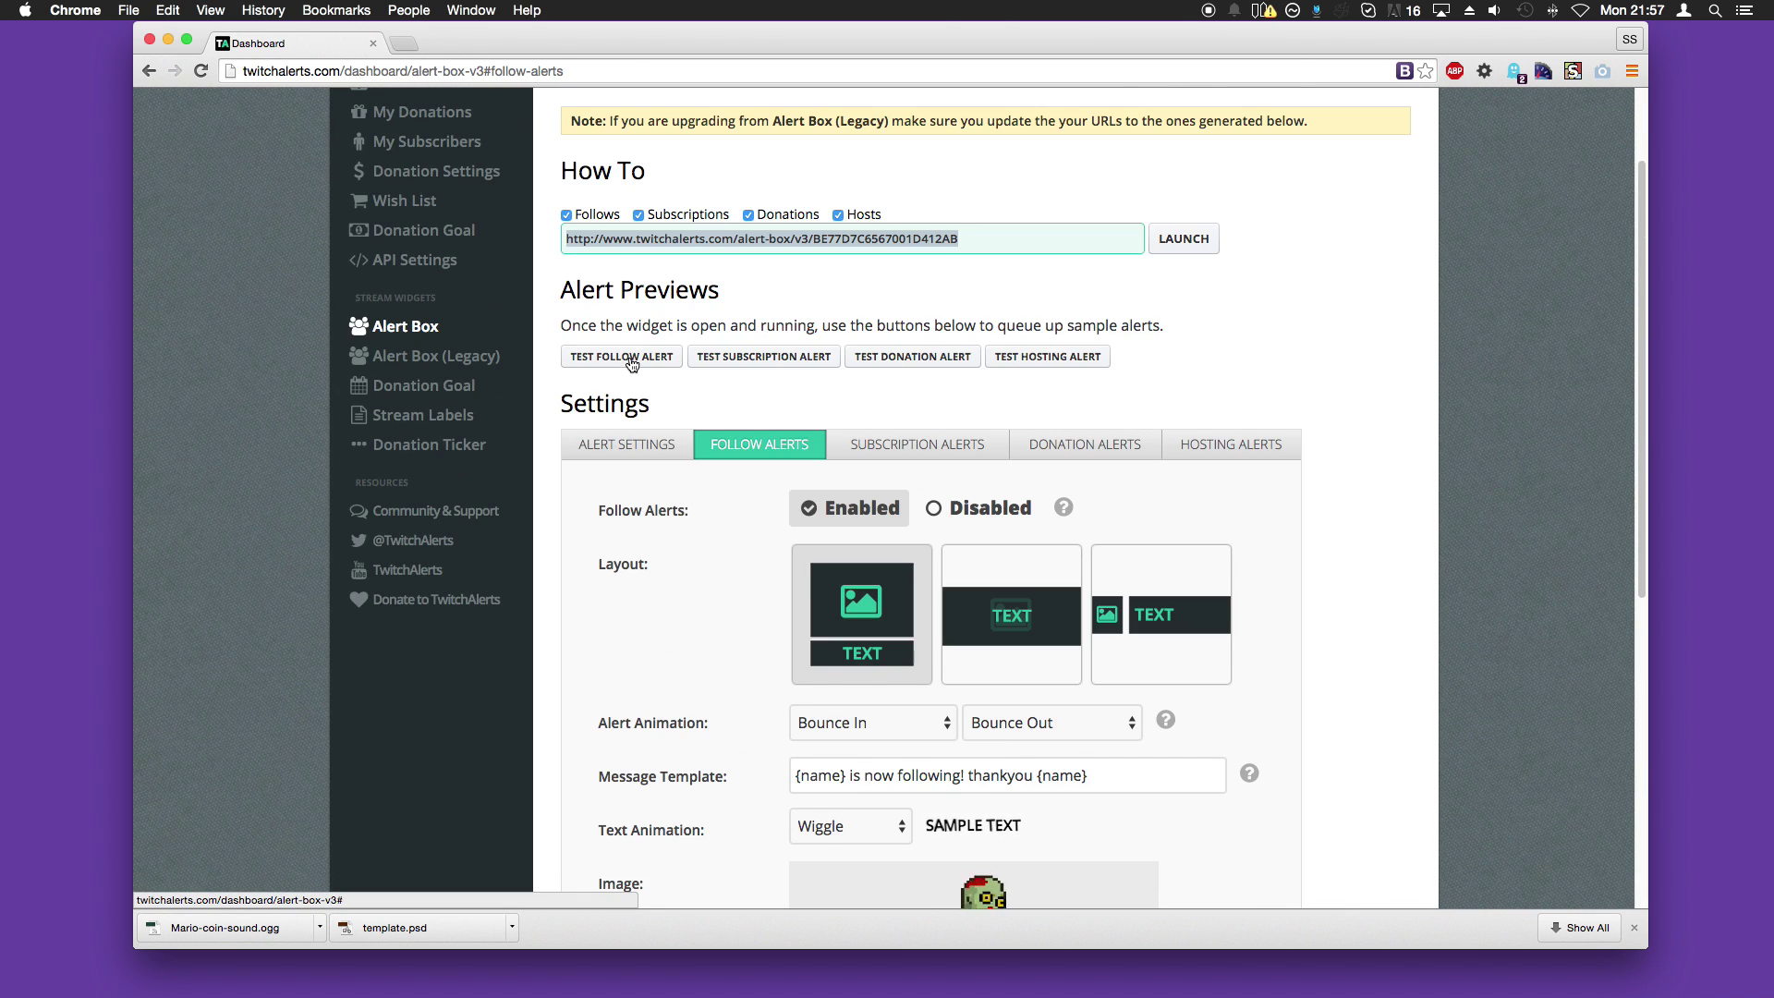
{"action": "left_click", "coordinate": [632, 363]}
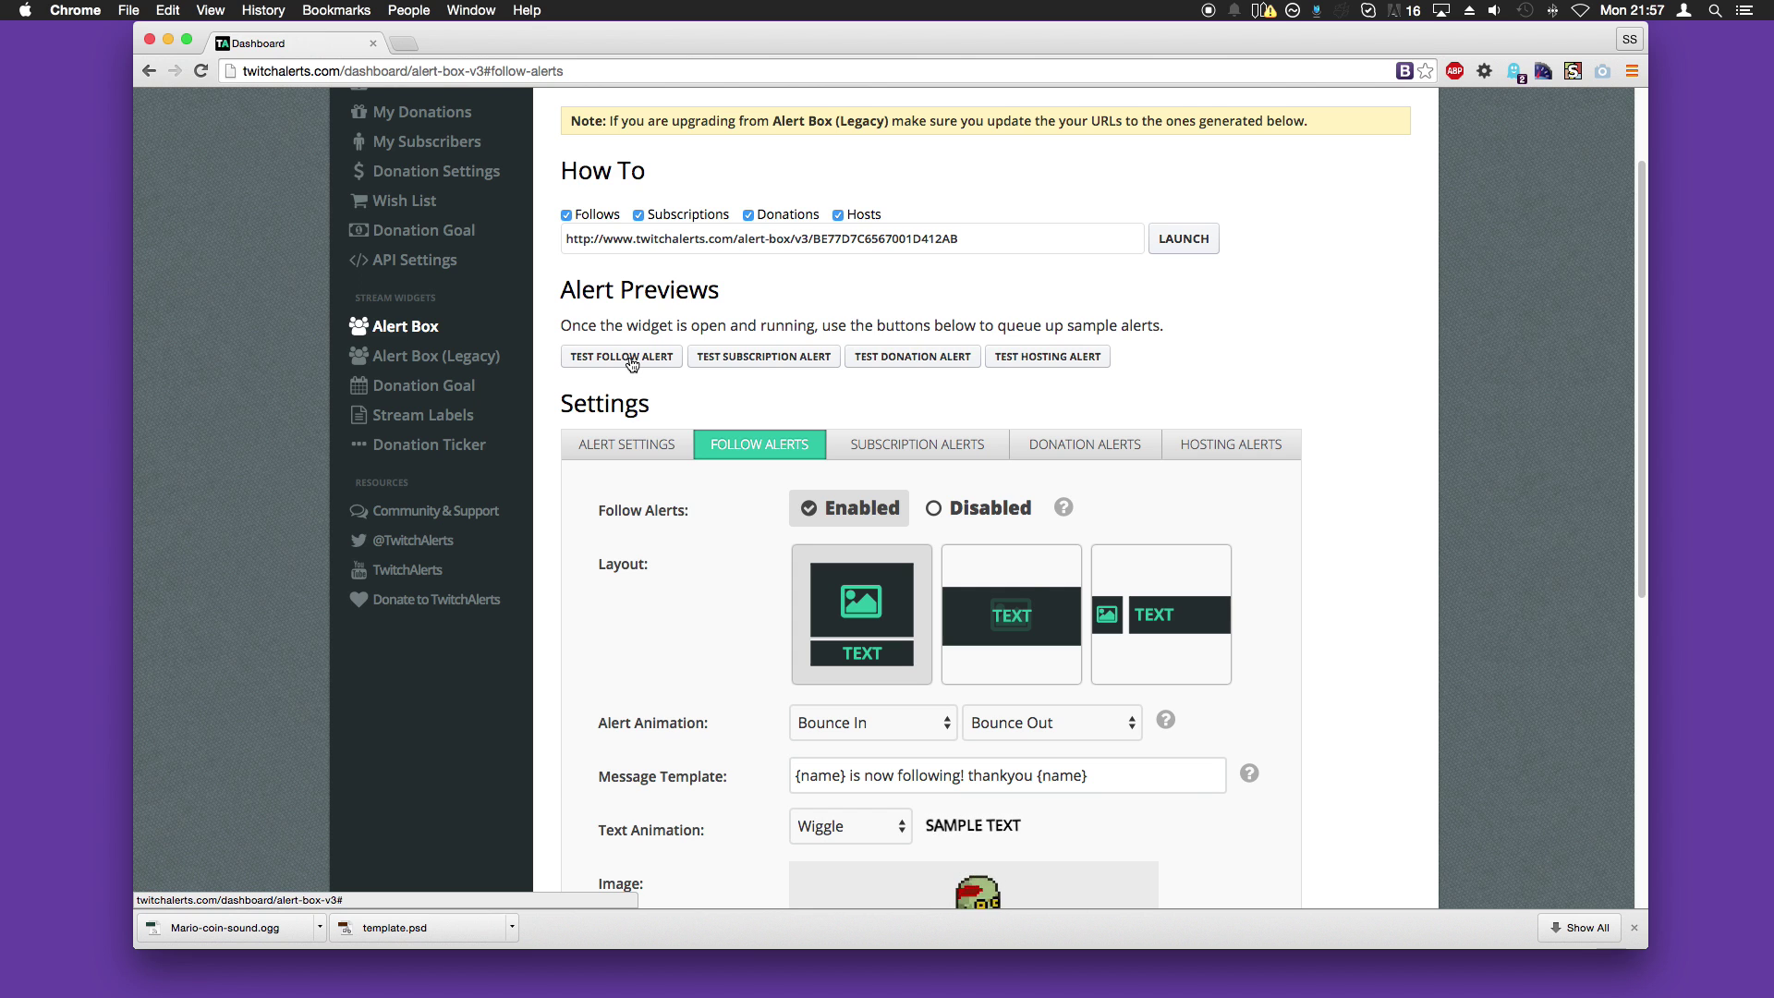
{"action": "key", "text": "super+Tab"}
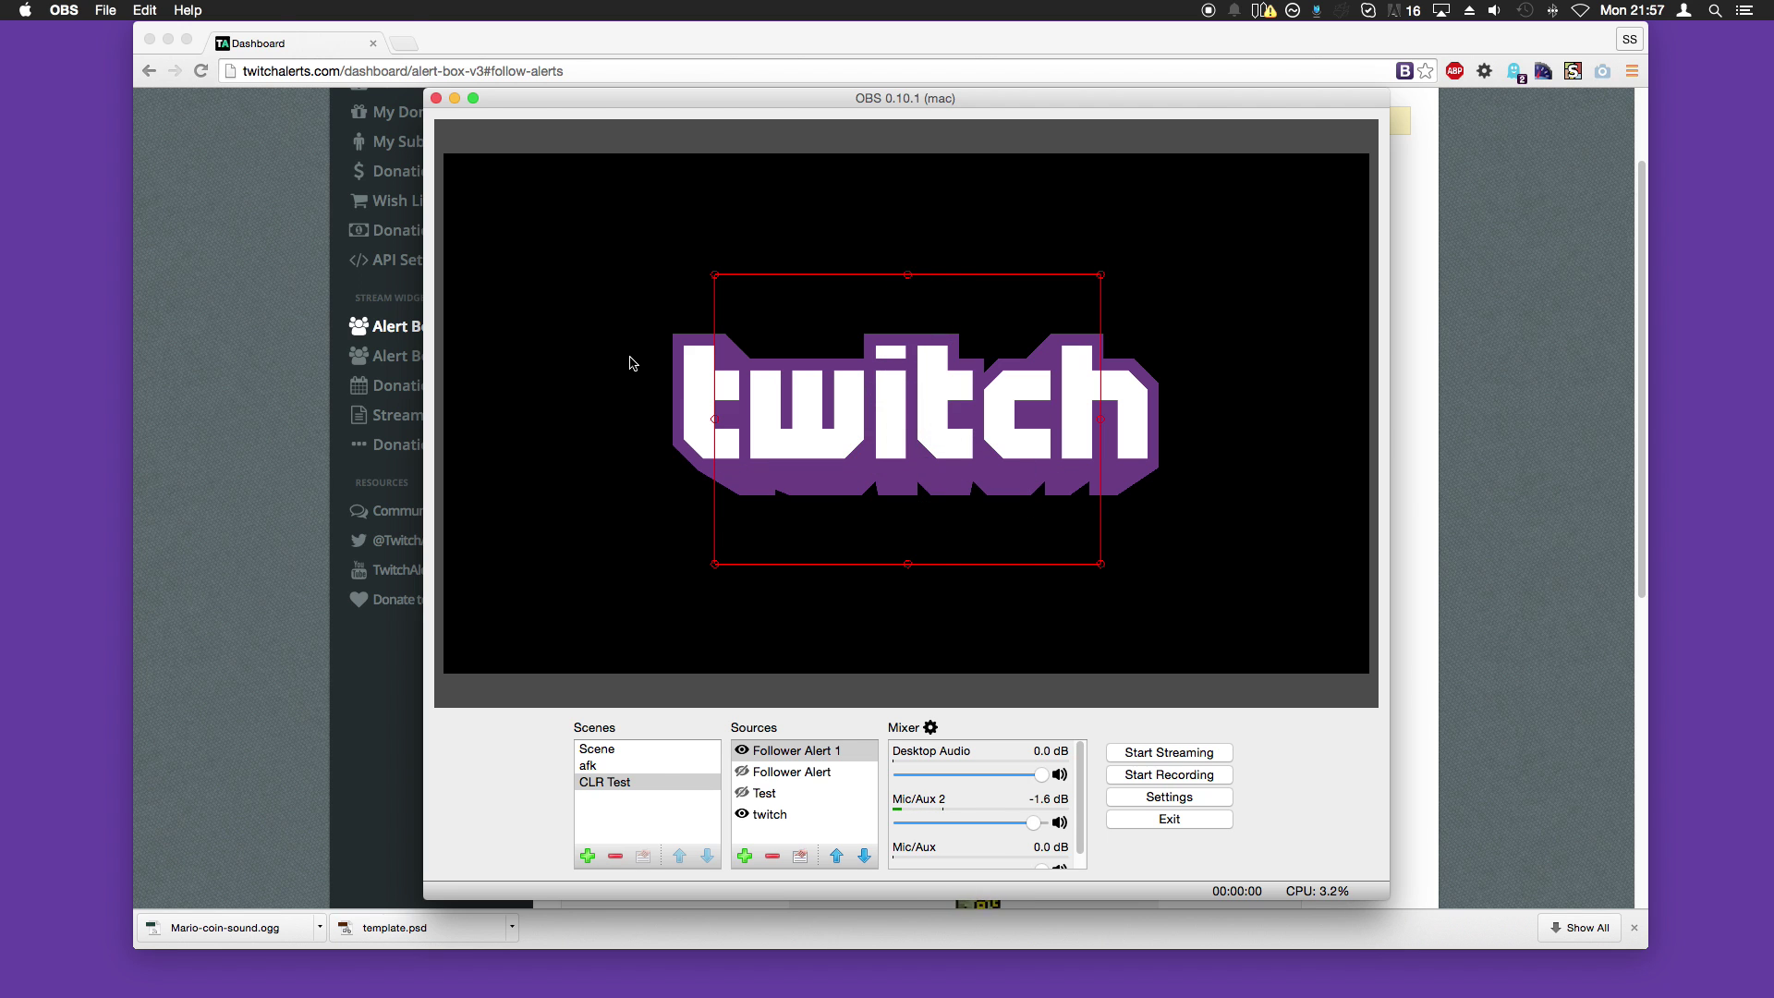
{"action": "key", "text": "super+Tab"}
Step: Launch the Alert Box widget in its own window, reposition it, then close it
{"action": "left_click", "coordinate": [1162, 244]}
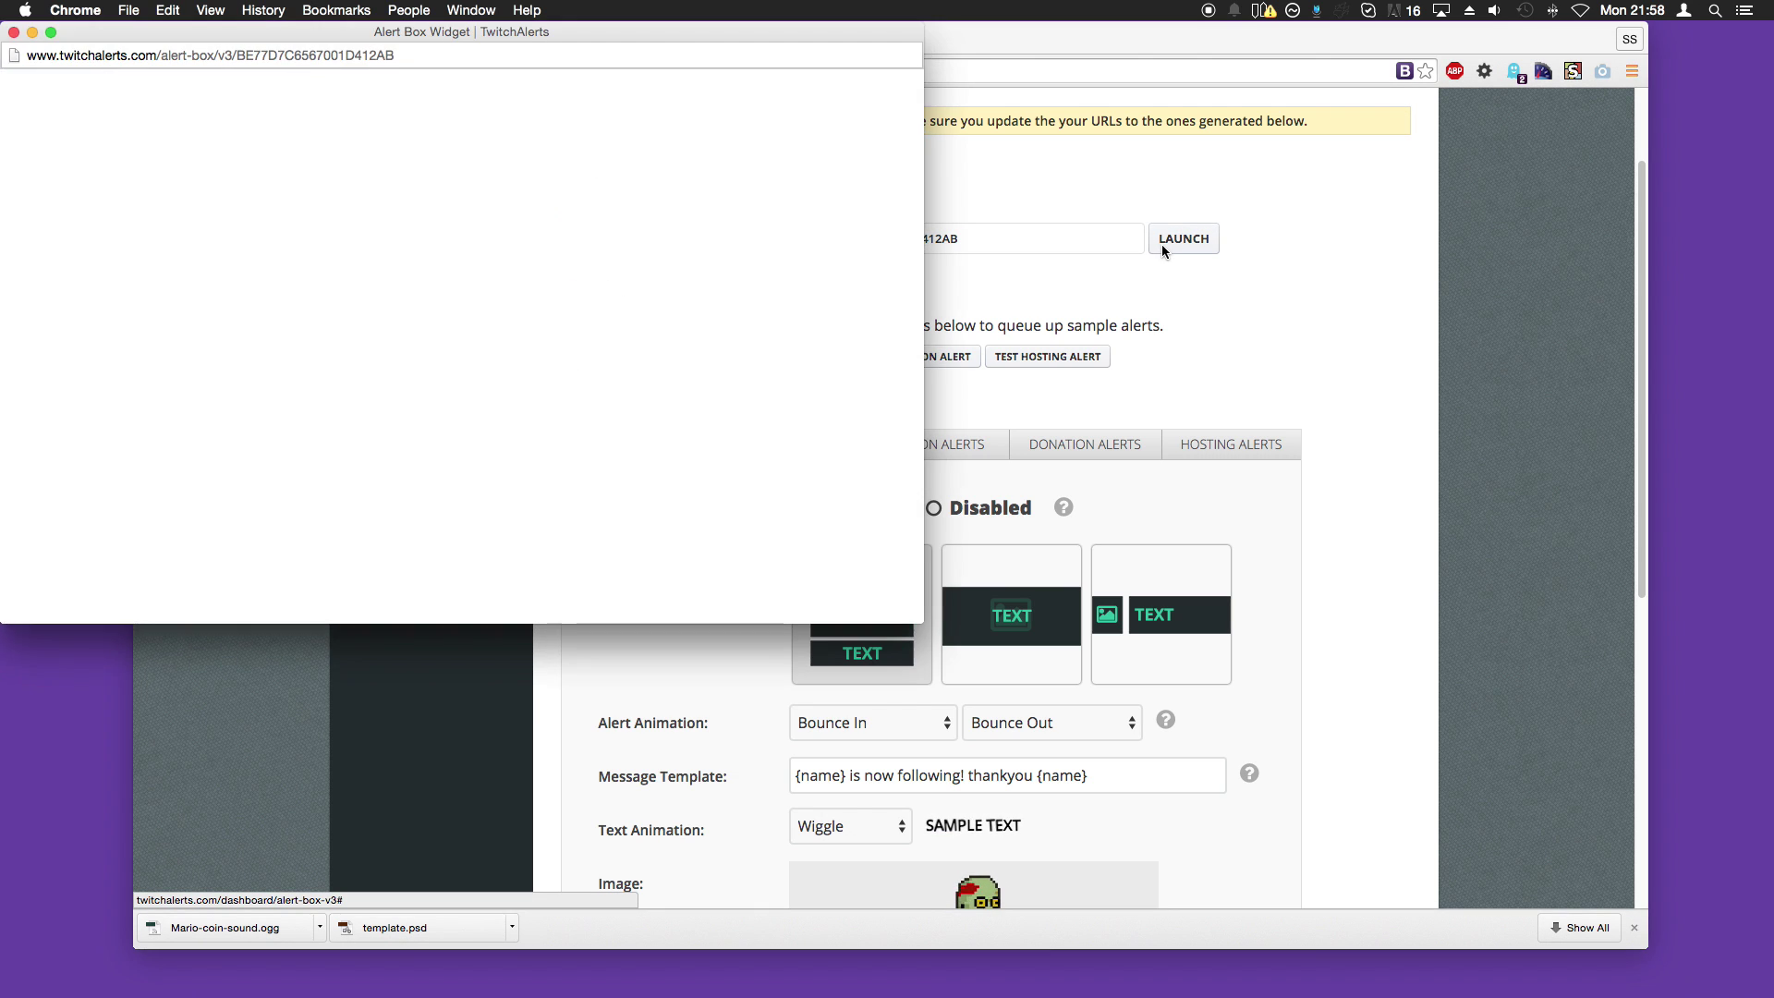
{"action": "left_click_drag", "start_coordinate": [523, 28], "coordinate": [941, 377]}
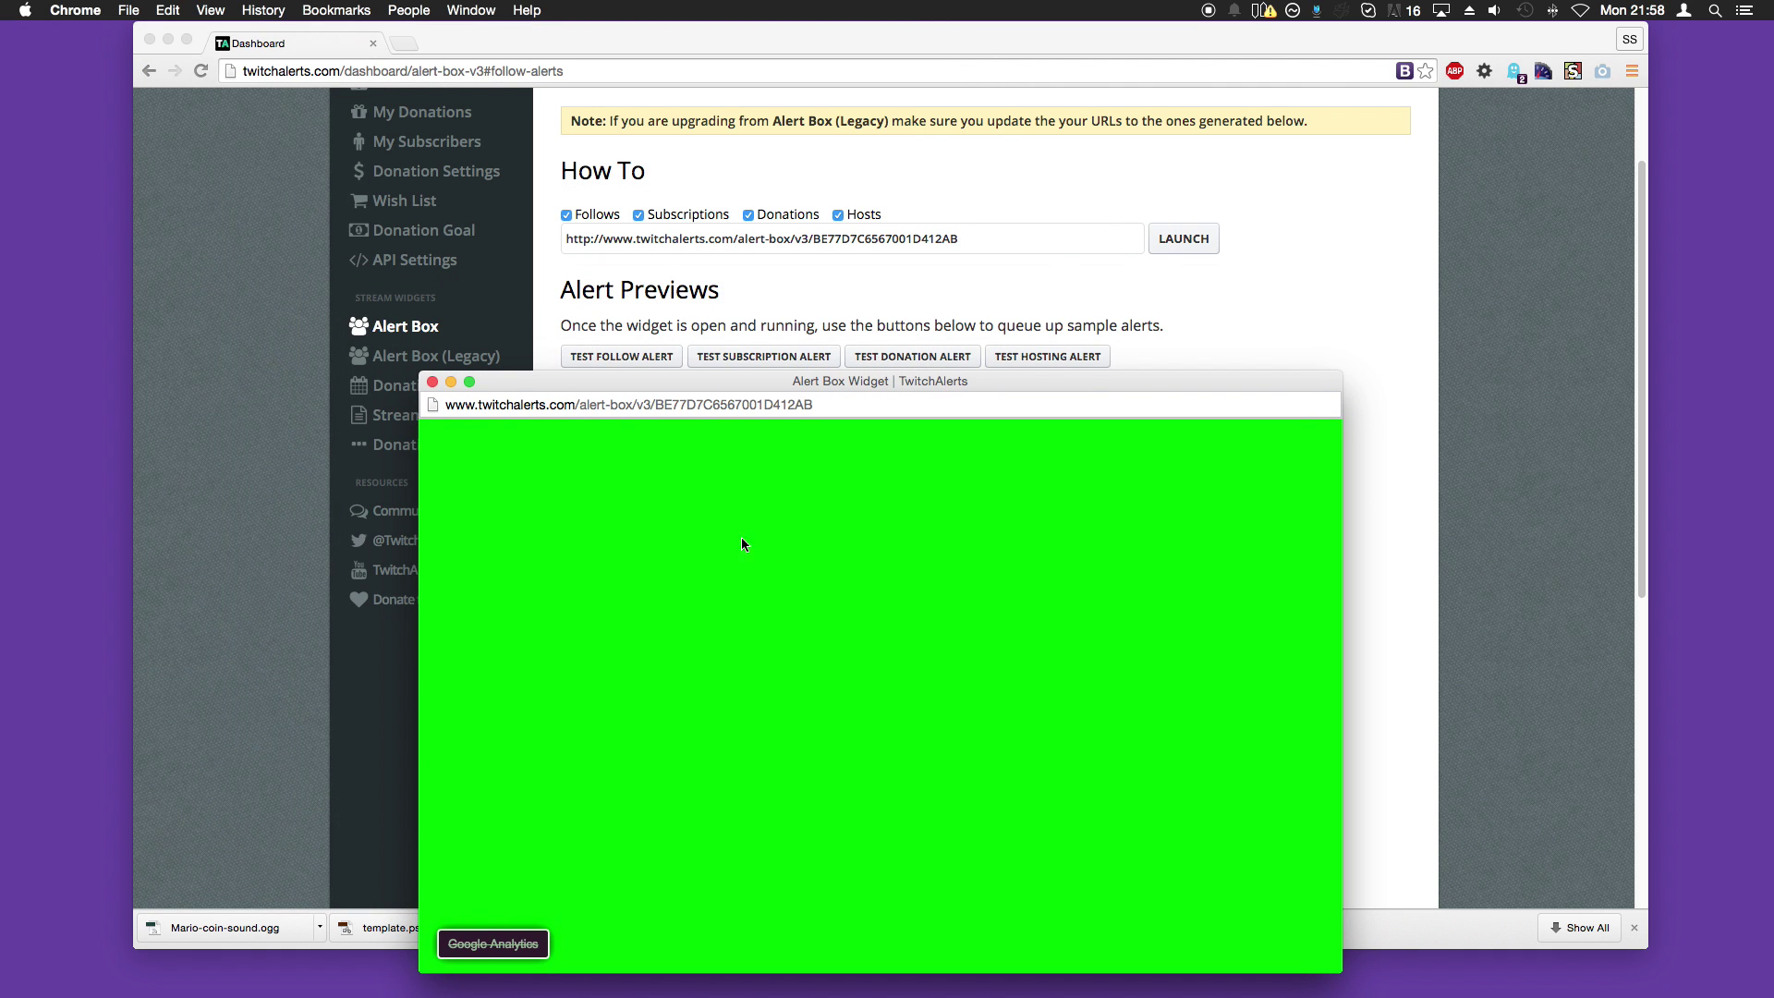
{"action": "left_click", "coordinate": [431, 381]}
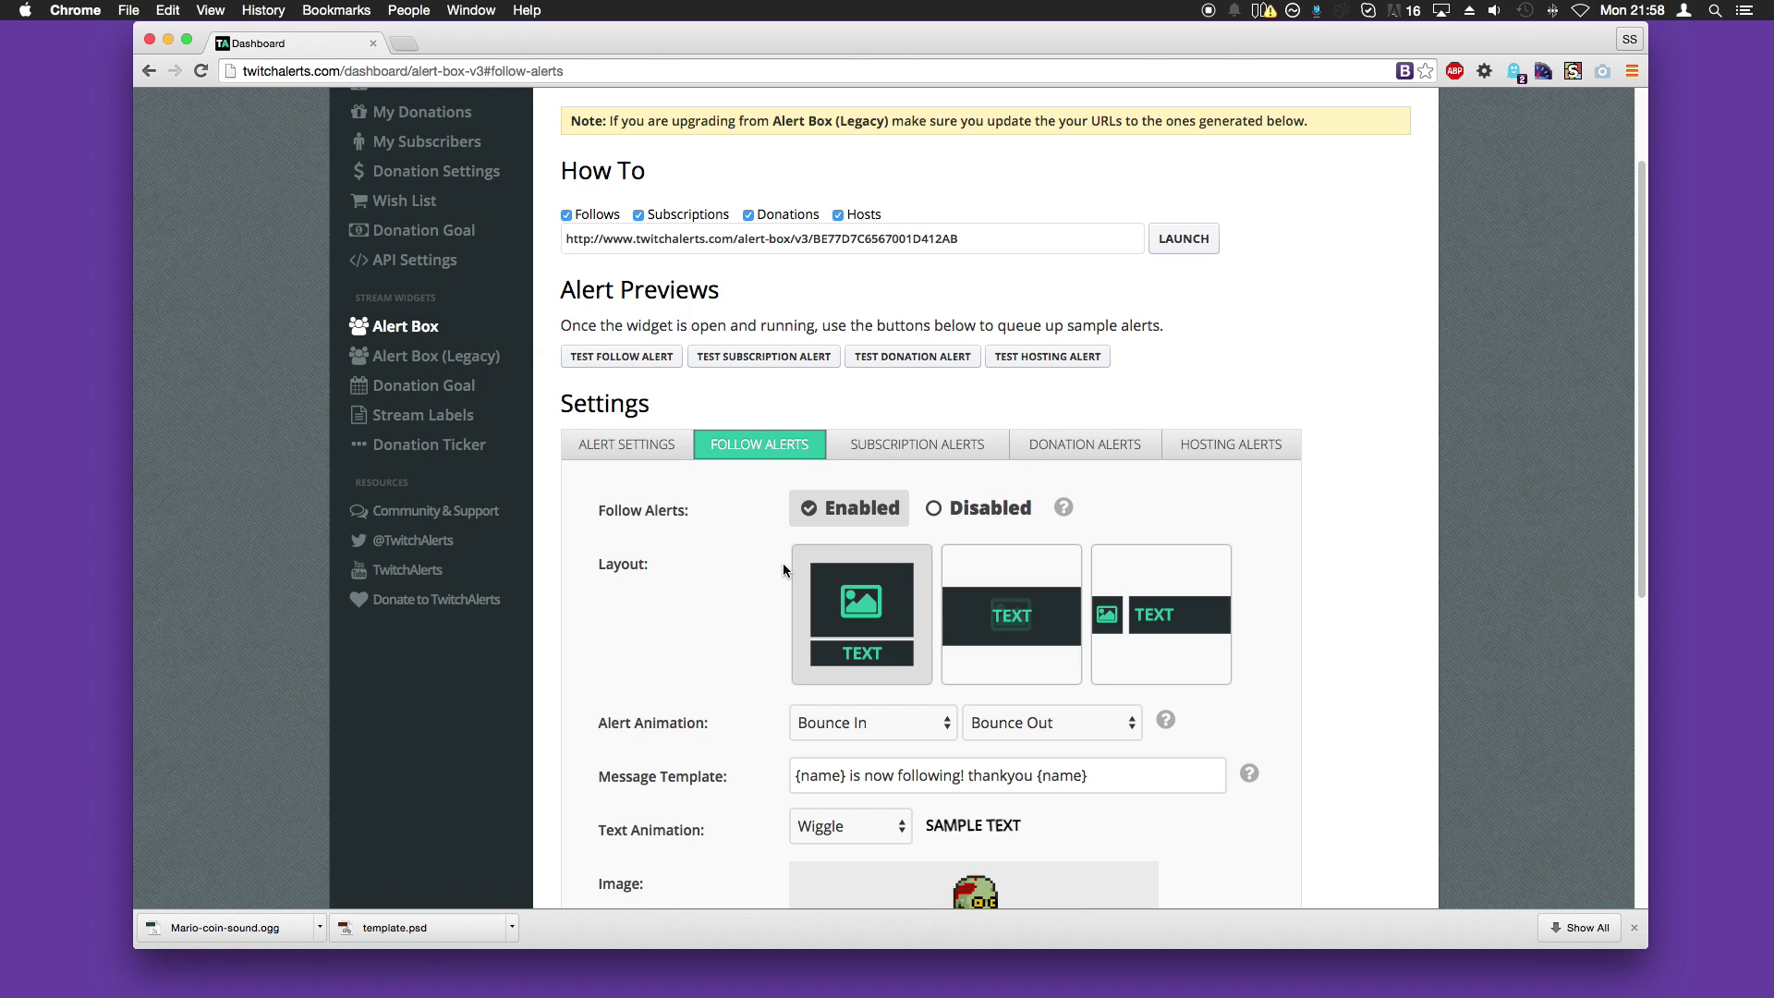
{"action": "scroll", "coordinate": [784, 570], "scroll_direction": "down", "scroll_amount": 6}
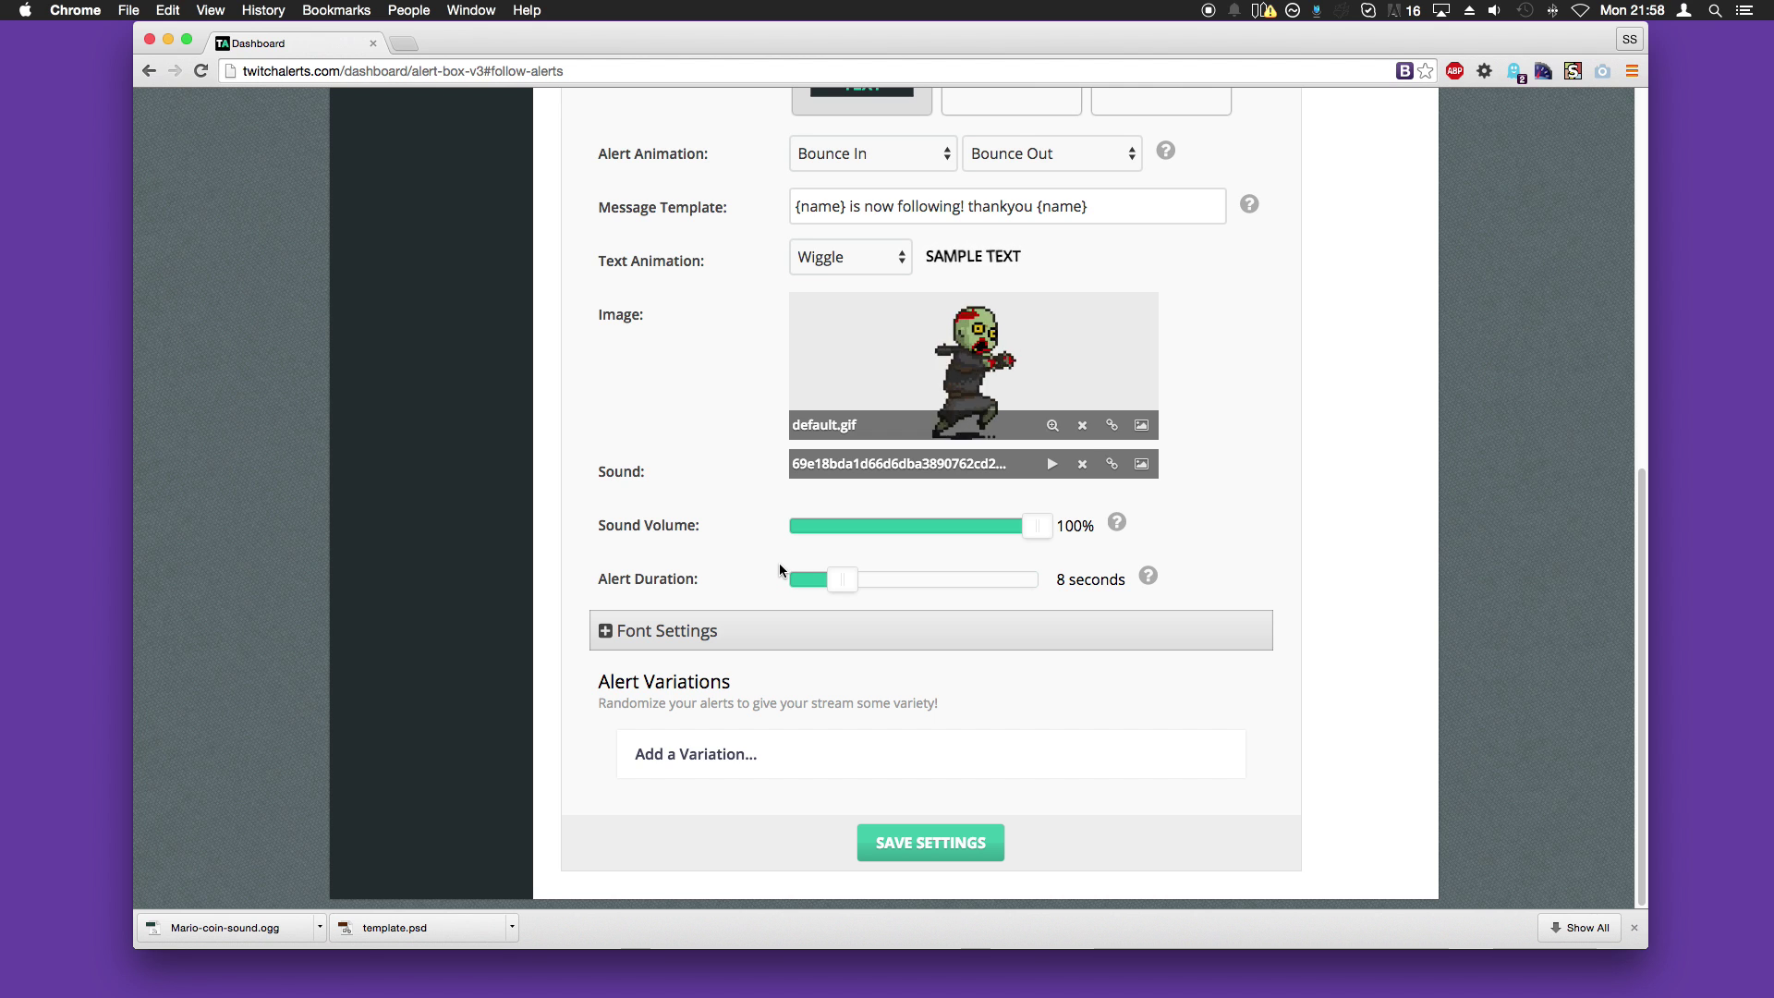
Step: Look through the Subscription, Donation and Hosting Alerts tabs in turn
{"action": "scroll", "coordinate": [779, 566], "scroll_direction": "up", "scroll_amount": 8}
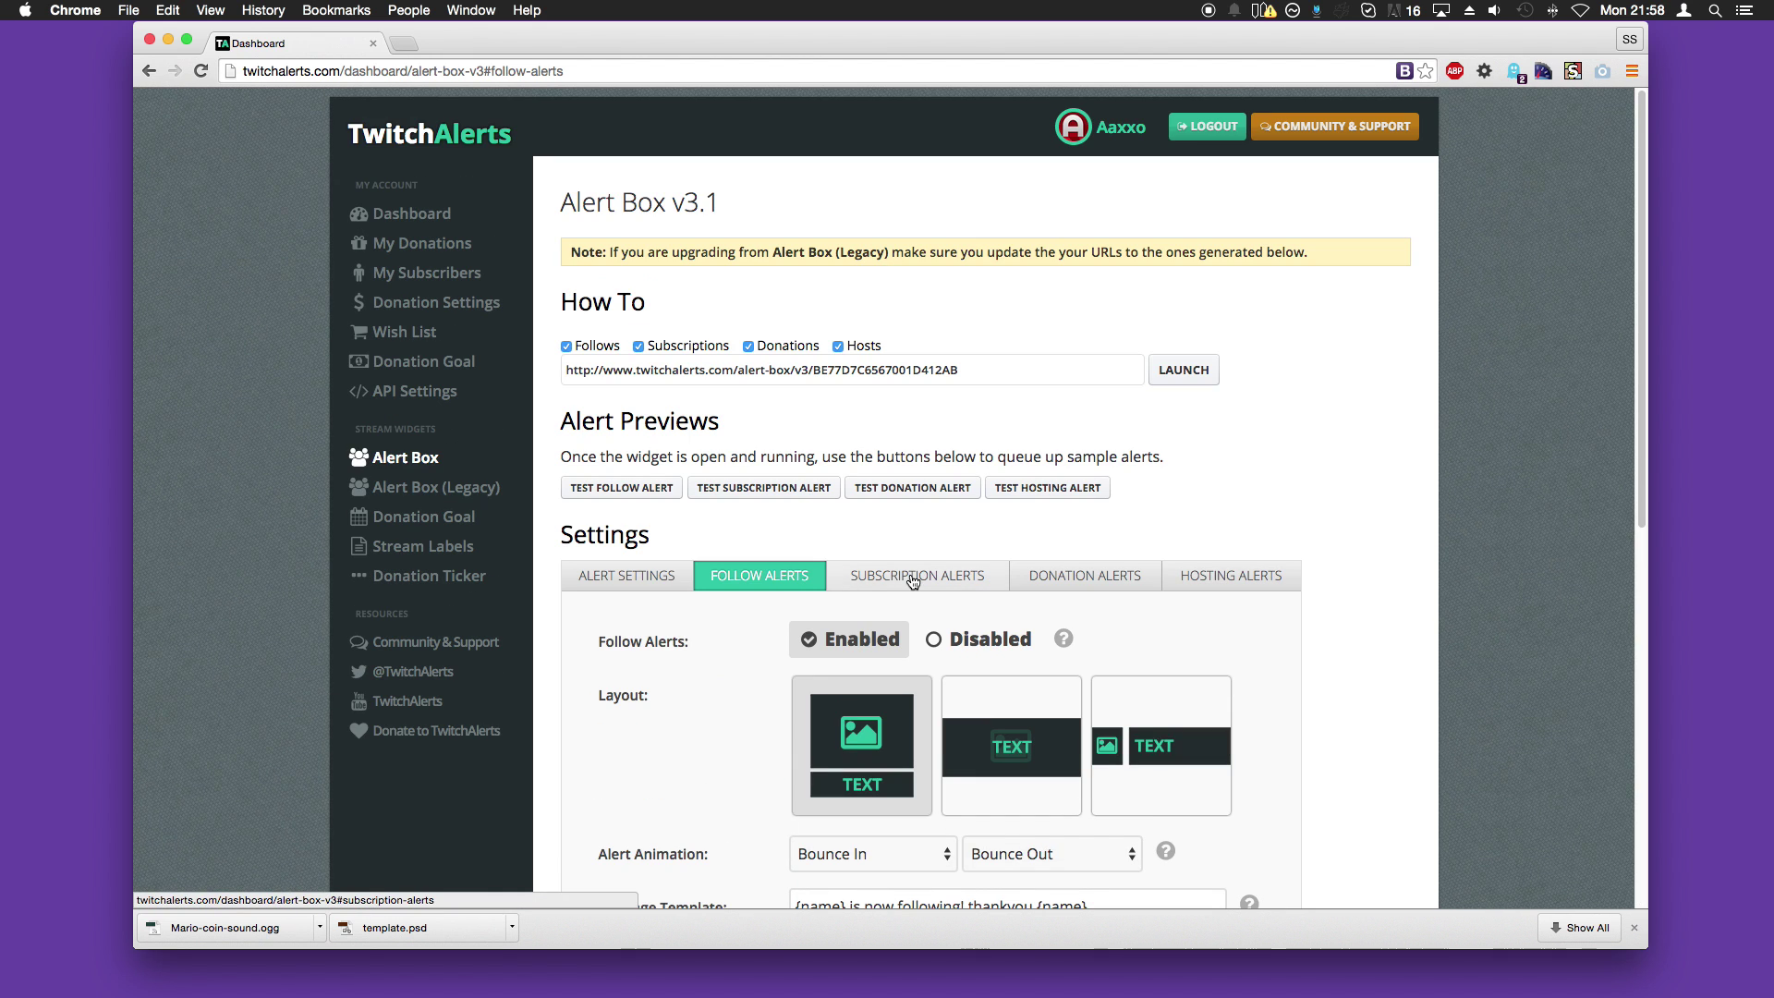
{"action": "left_click", "coordinate": [913, 576]}
{"action": "scroll", "coordinate": [979, 499], "scroll_direction": "down", "scroll_amount": 3}
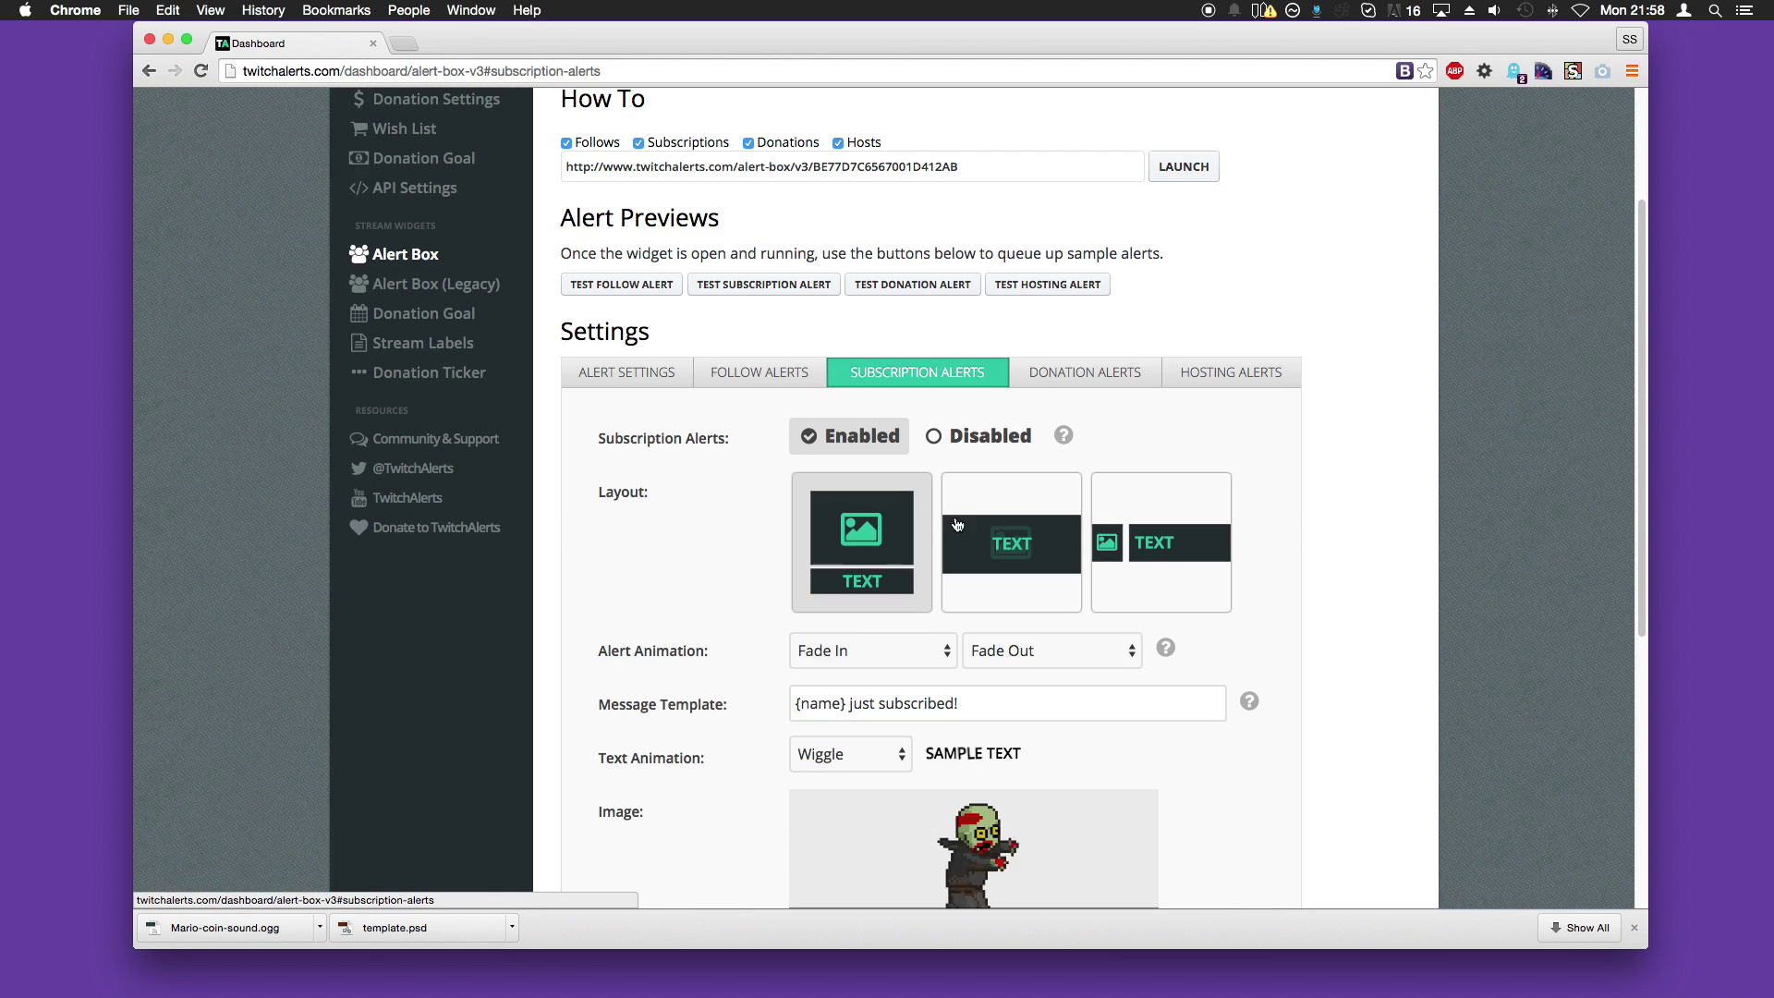
{"action": "left_click", "coordinate": [1076, 384]}
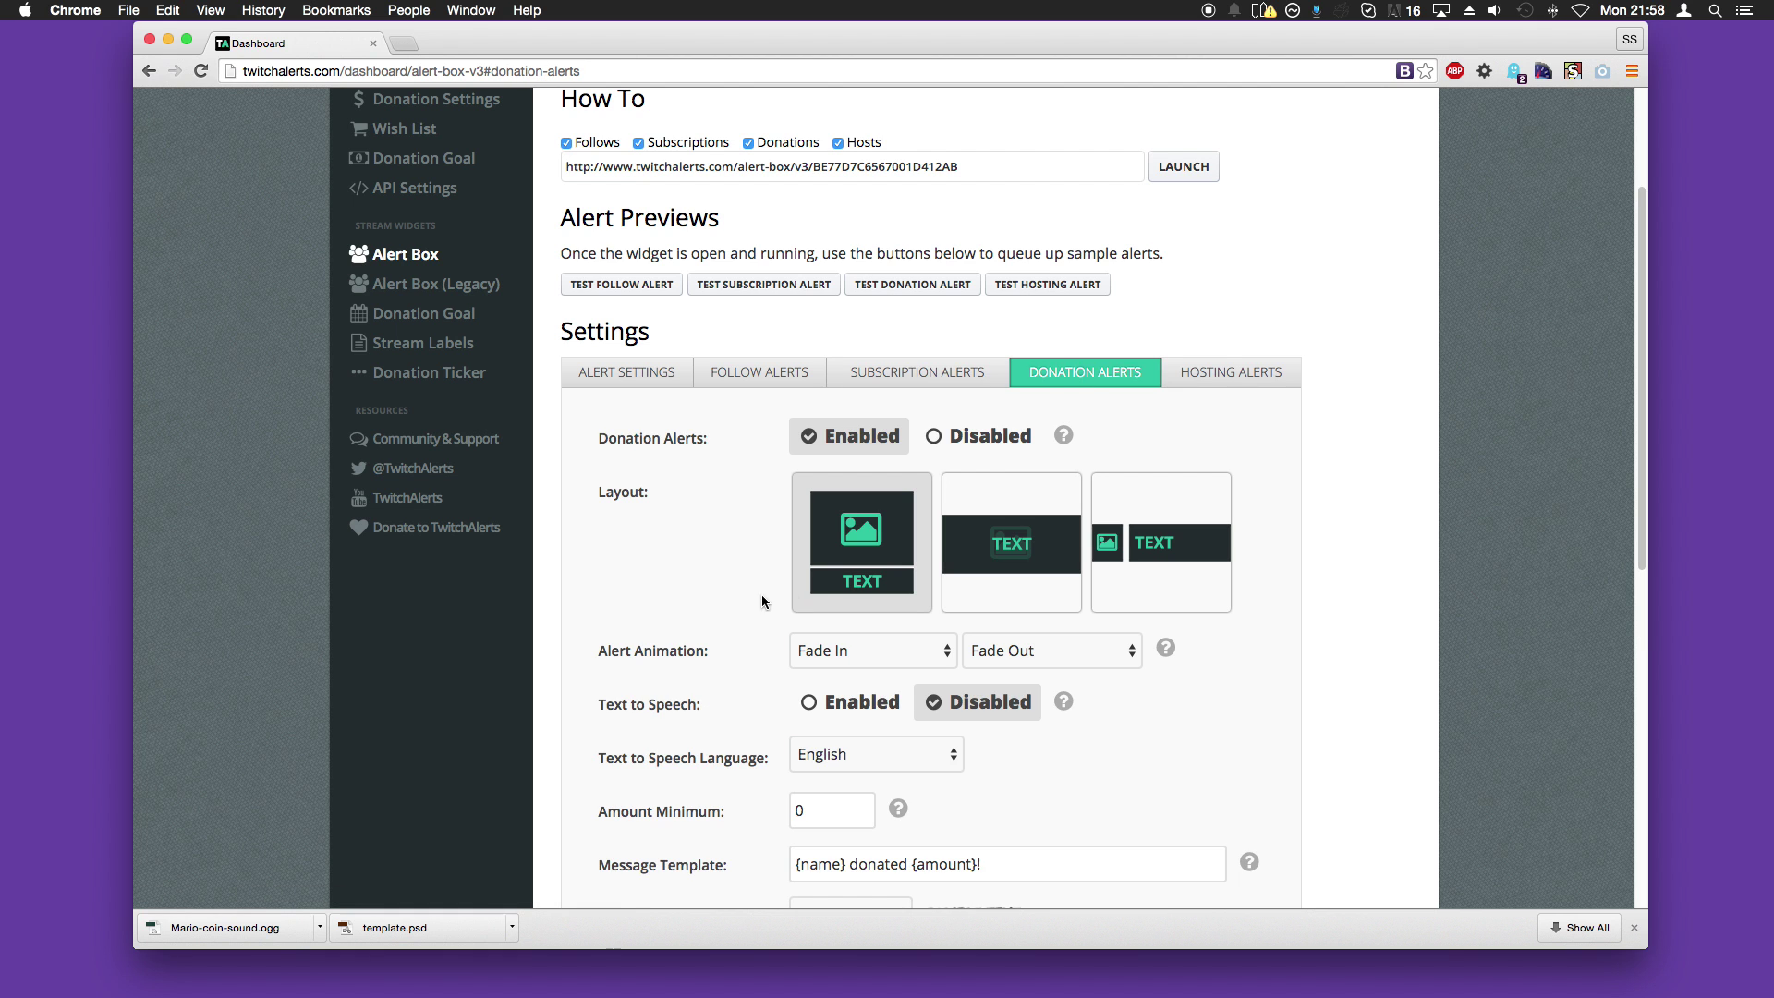
{"action": "scroll", "coordinate": [743, 608], "scroll_direction": "down", "scroll_amount": 3}
{"action": "scroll", "coordinate": [1017, 416], "scroll_direction": "up", "scroll_amount": 2}
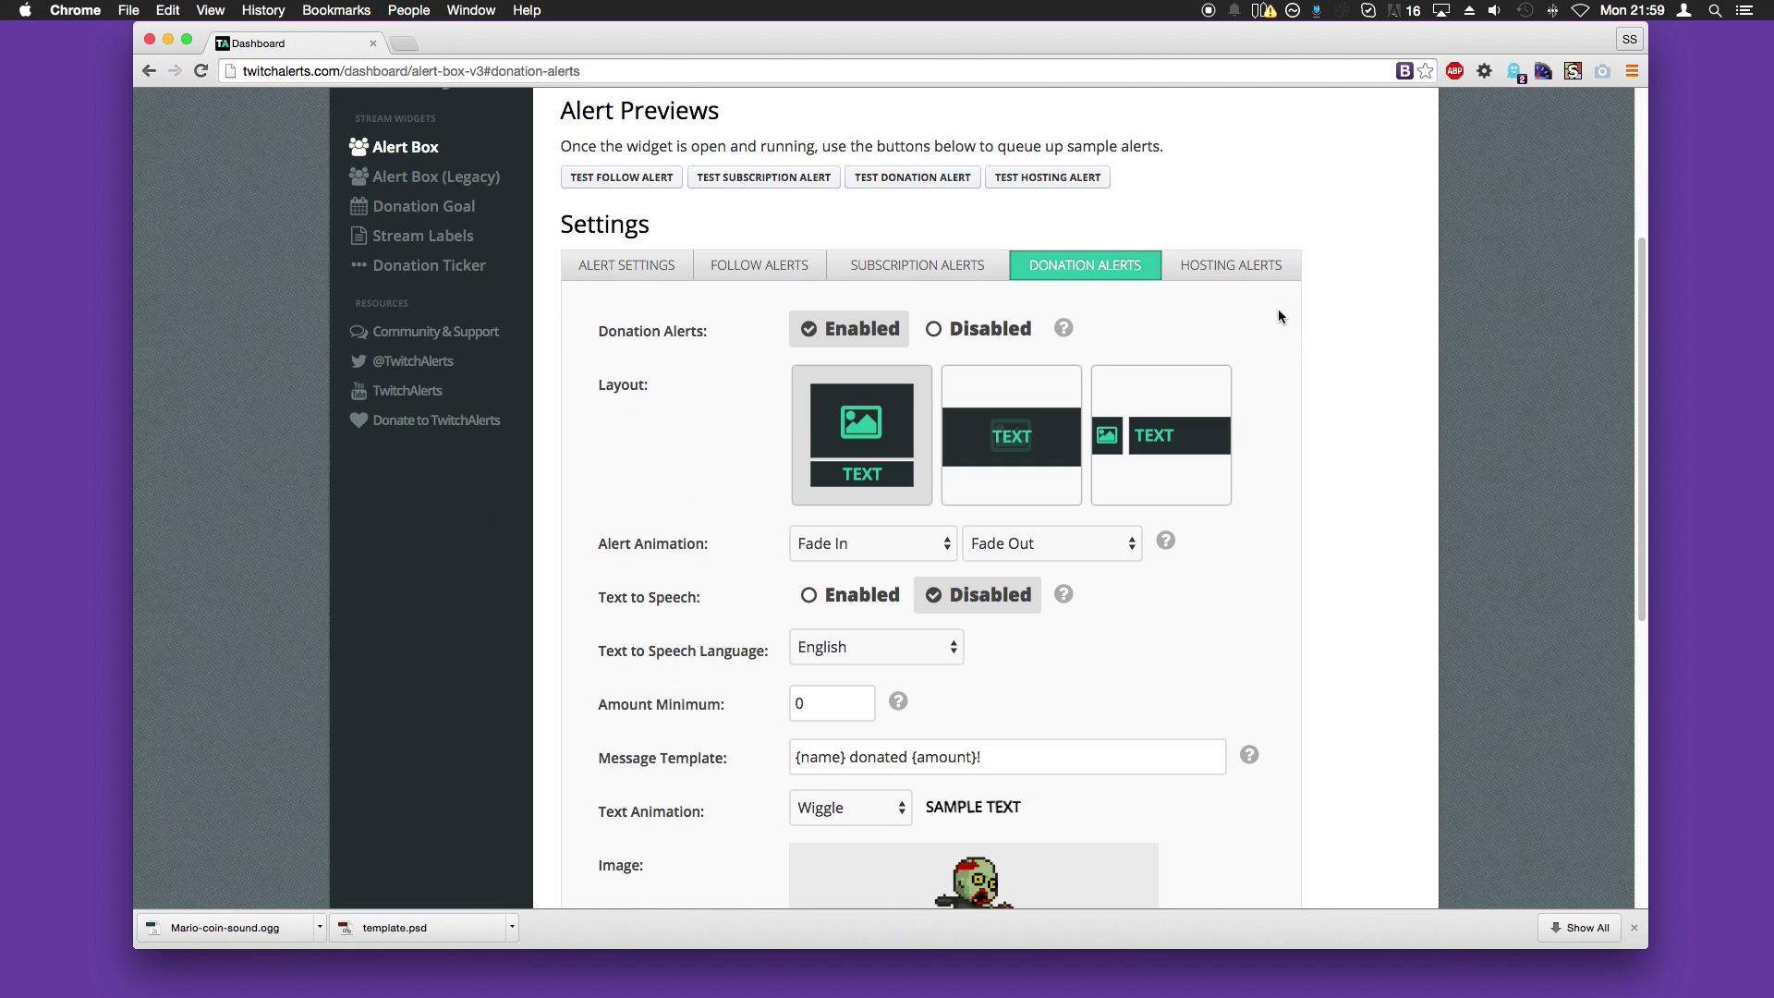
{"action": "left_click", "coordinate": [1229, 268]}
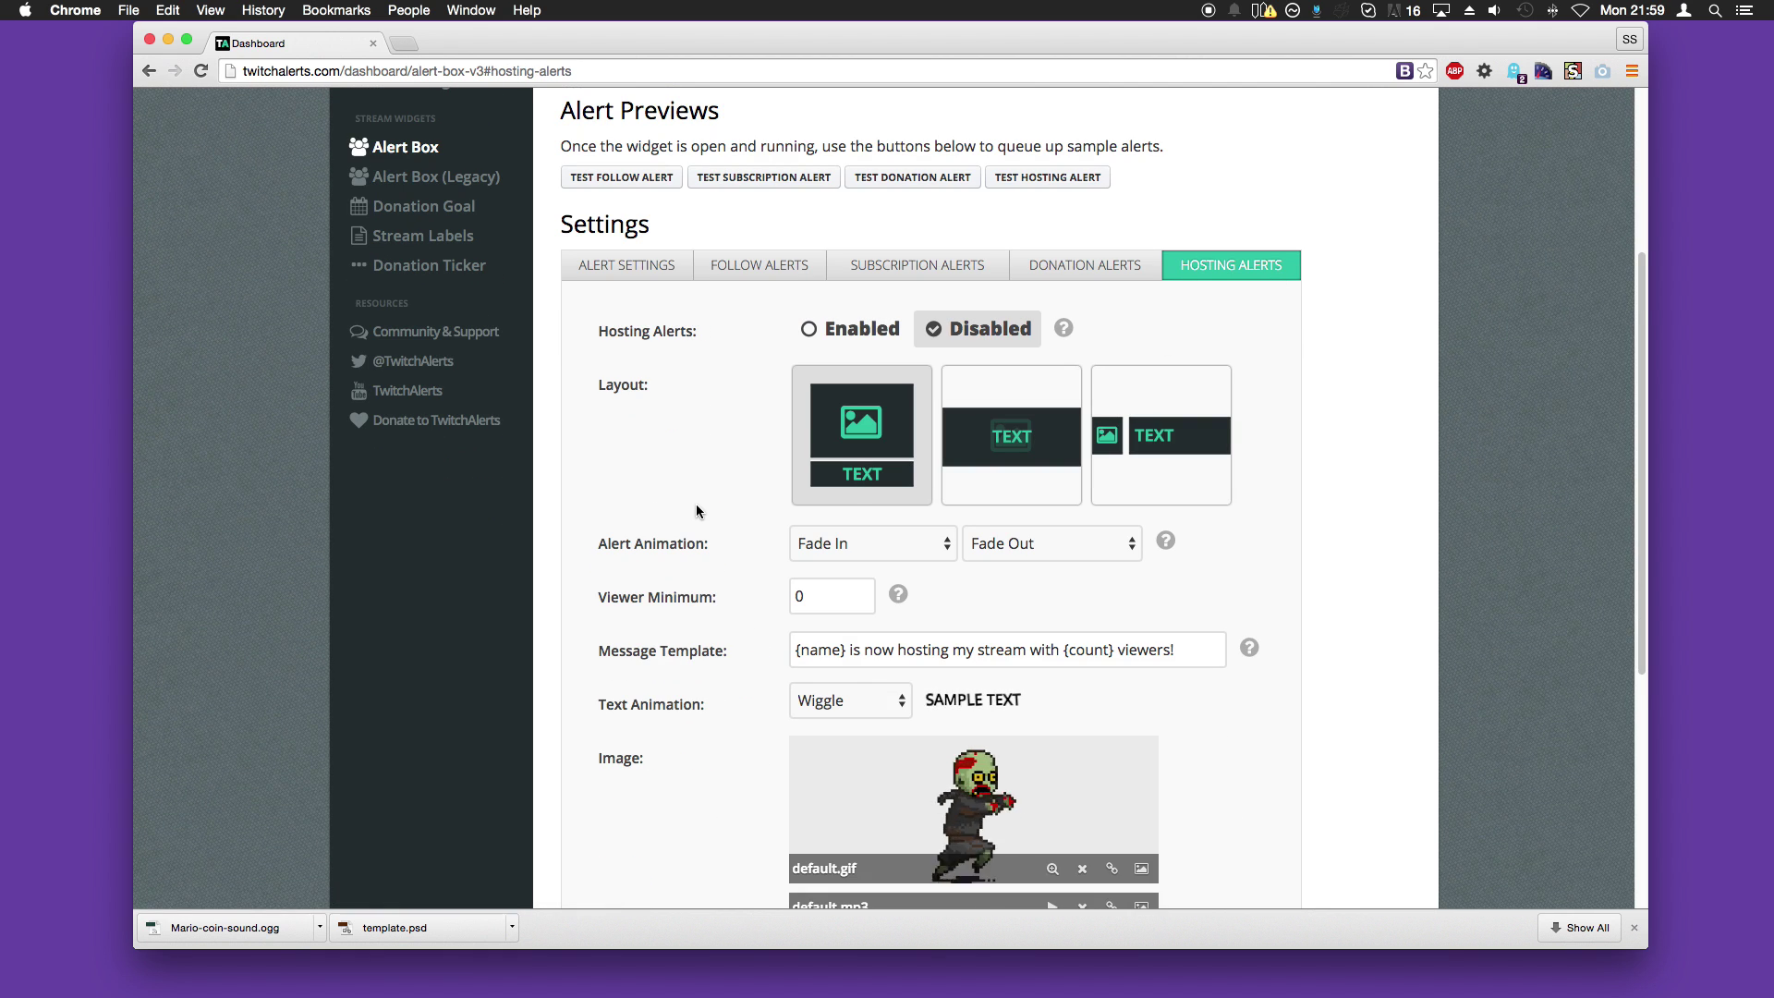
{"action": "scroll", "coordinate": [721, 527], "scroll_direction": "down", "scroll_amount": 1}
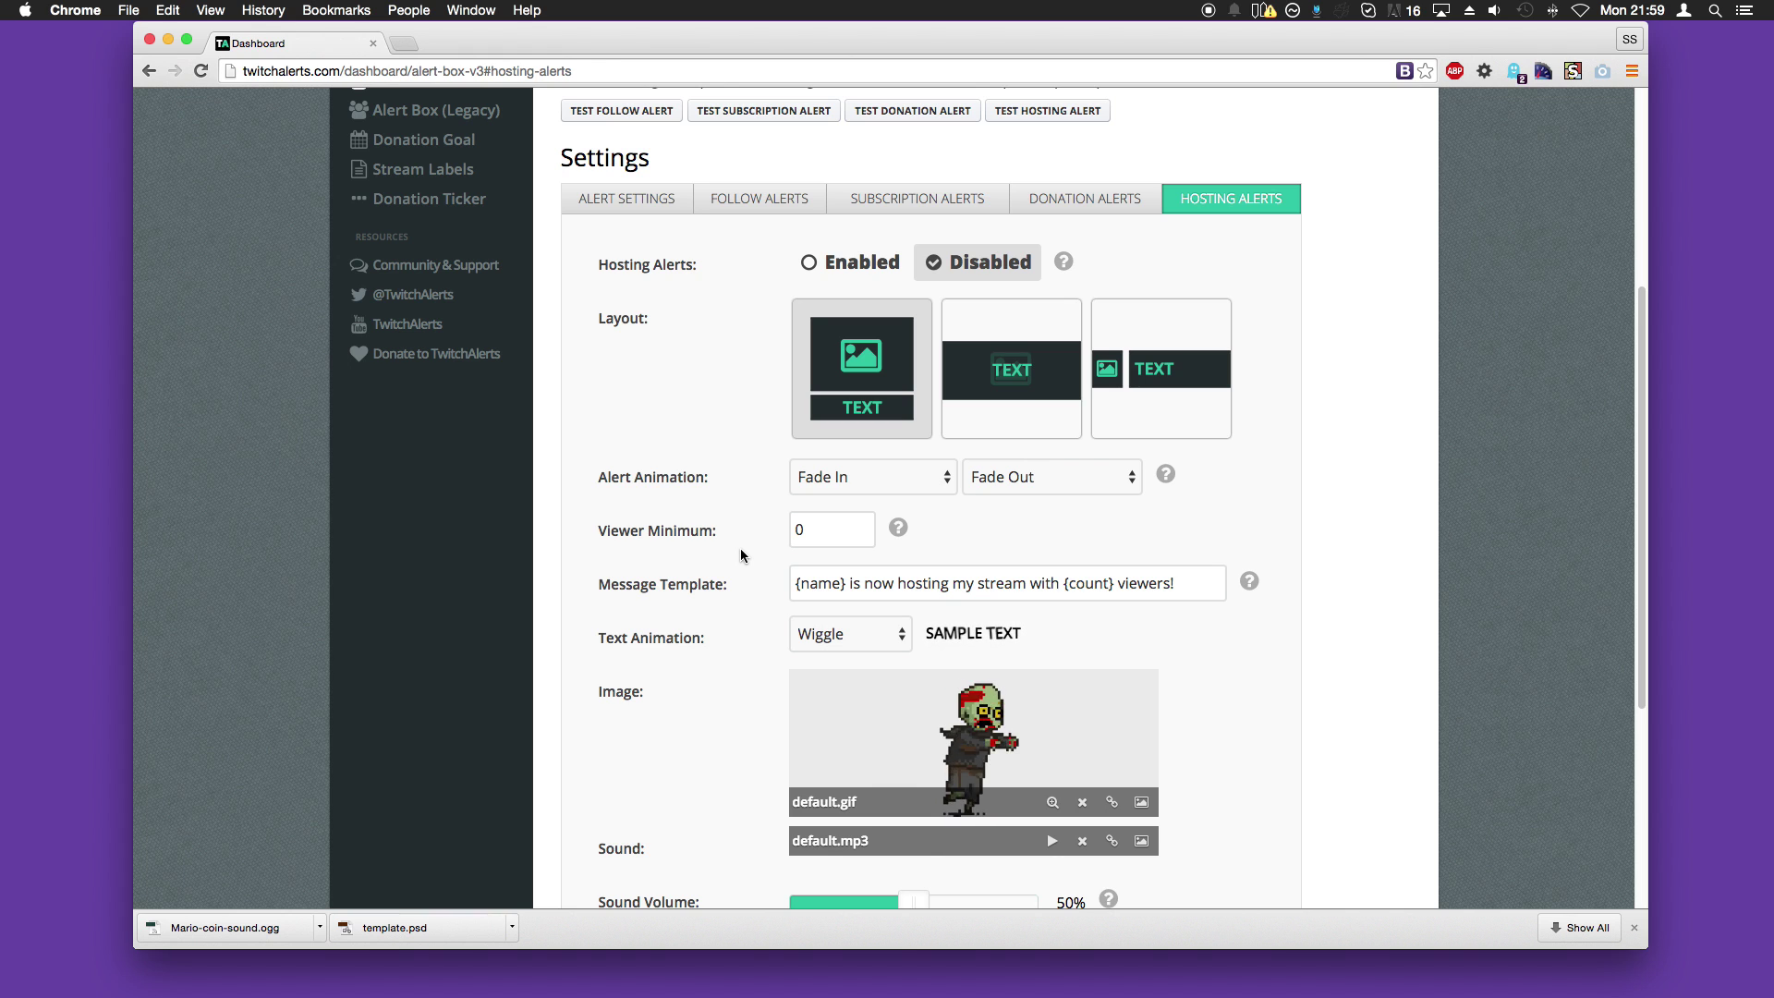